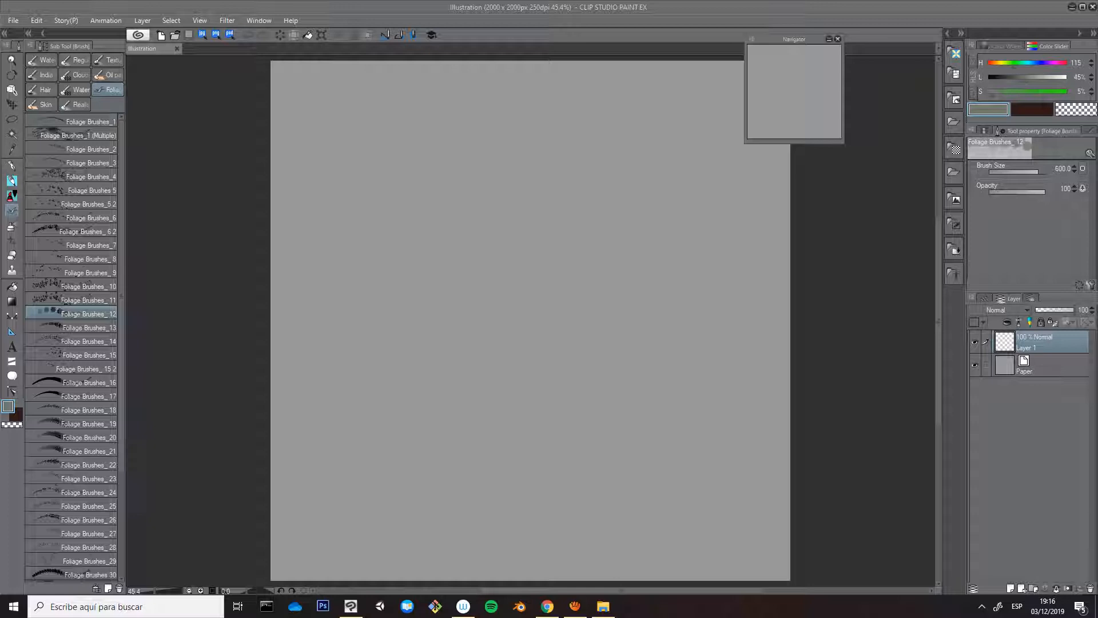
Look through the Hair brushes, return to the Foliage brush group, and collapse the material palettes
left_click(43, 89)
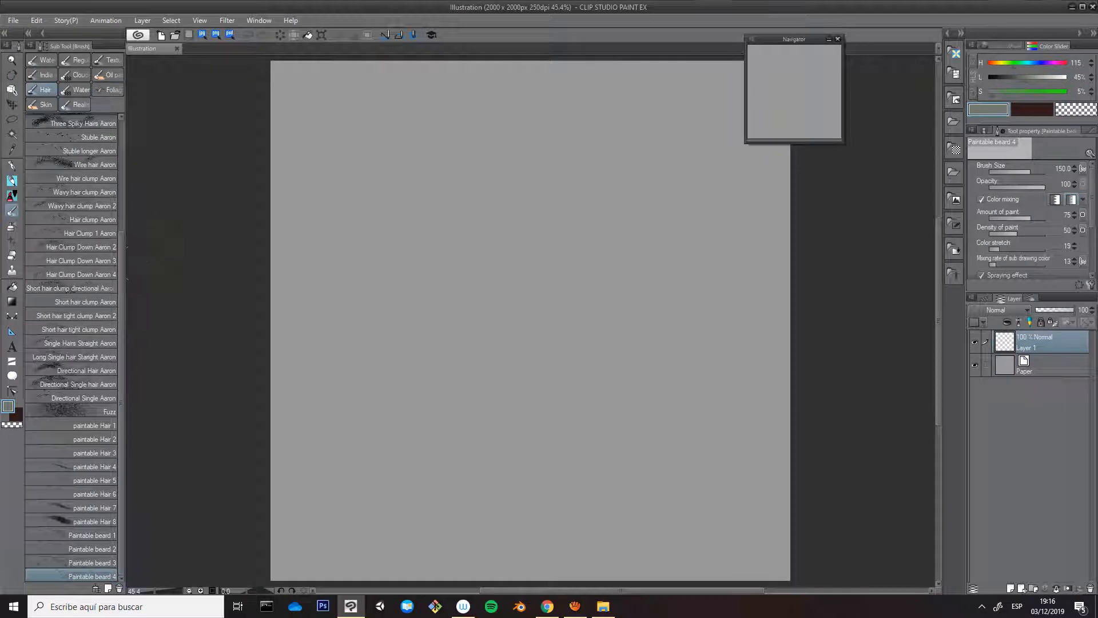
left_click(107, 89)
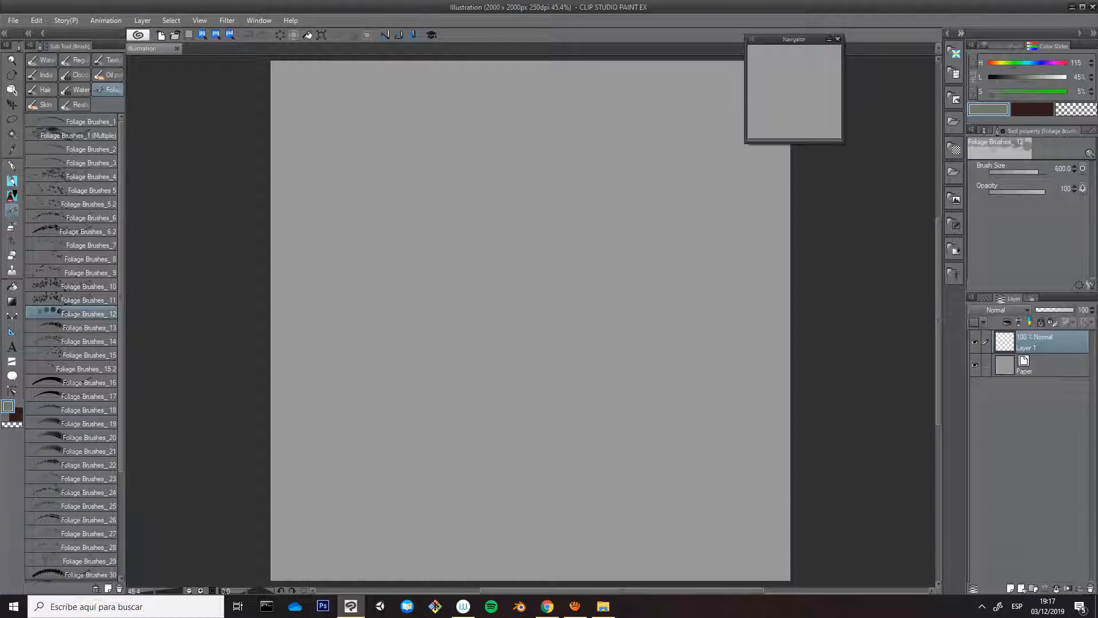
left_click(960, 34)
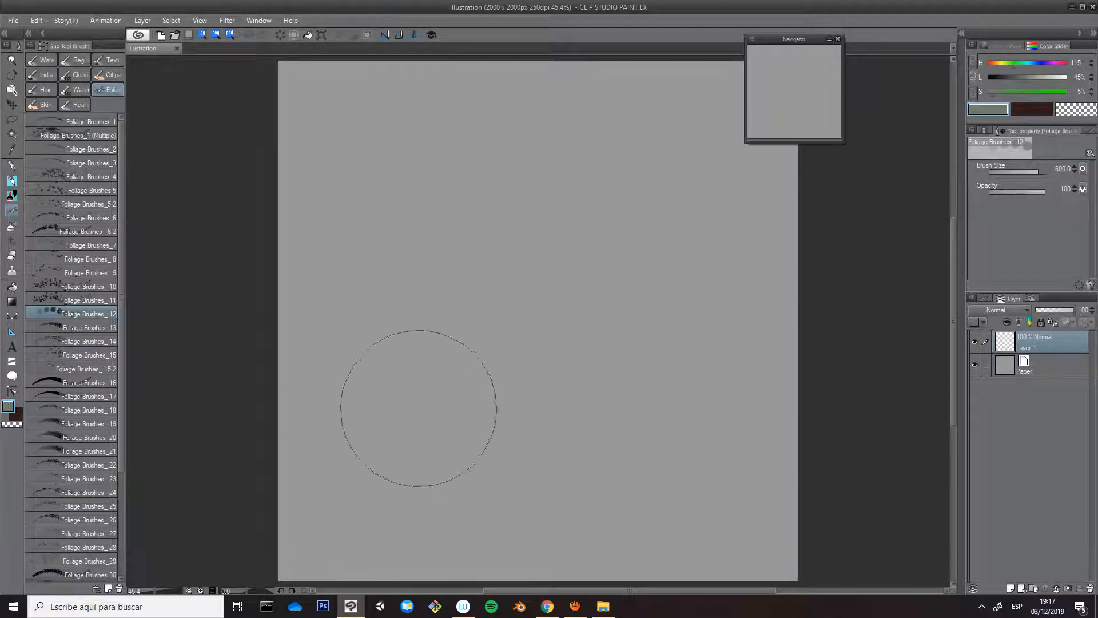
Switch to Chrome and skip the Photoshop Tutorial Custom Foliage Brushes video to 45:29 to view the finished tree painting
left_click(548, 607)
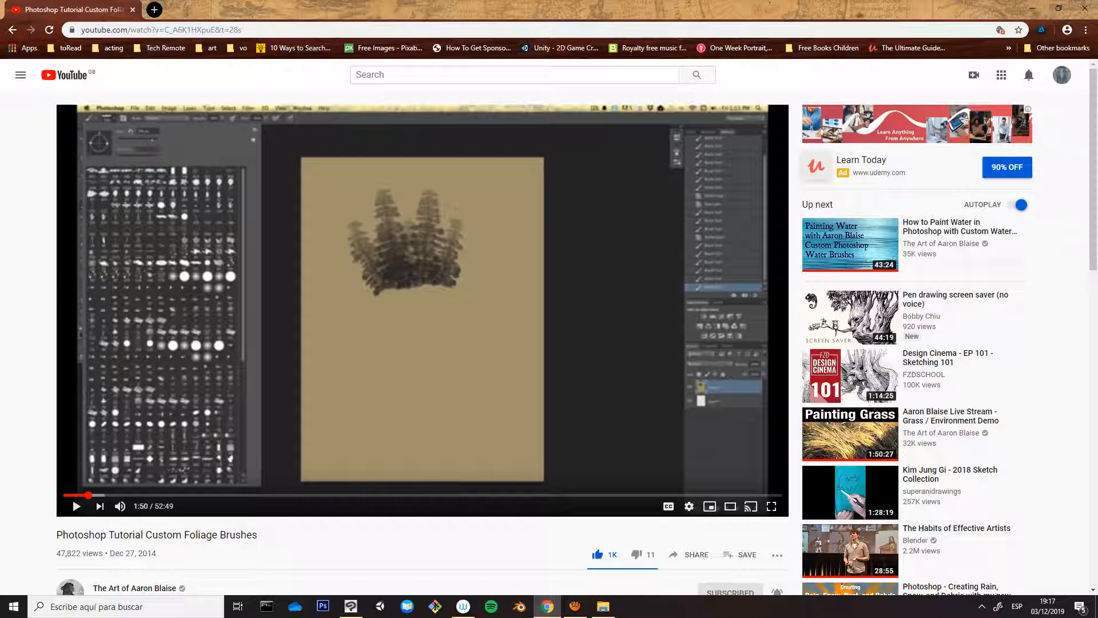
left_click(624, 495)
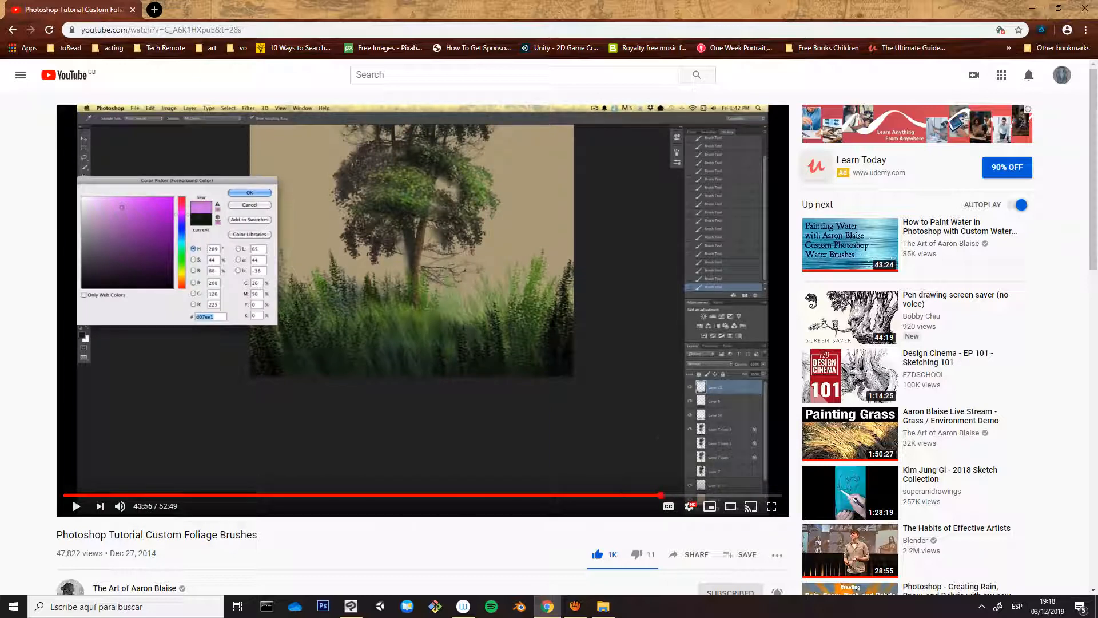
left_click(661, 496)
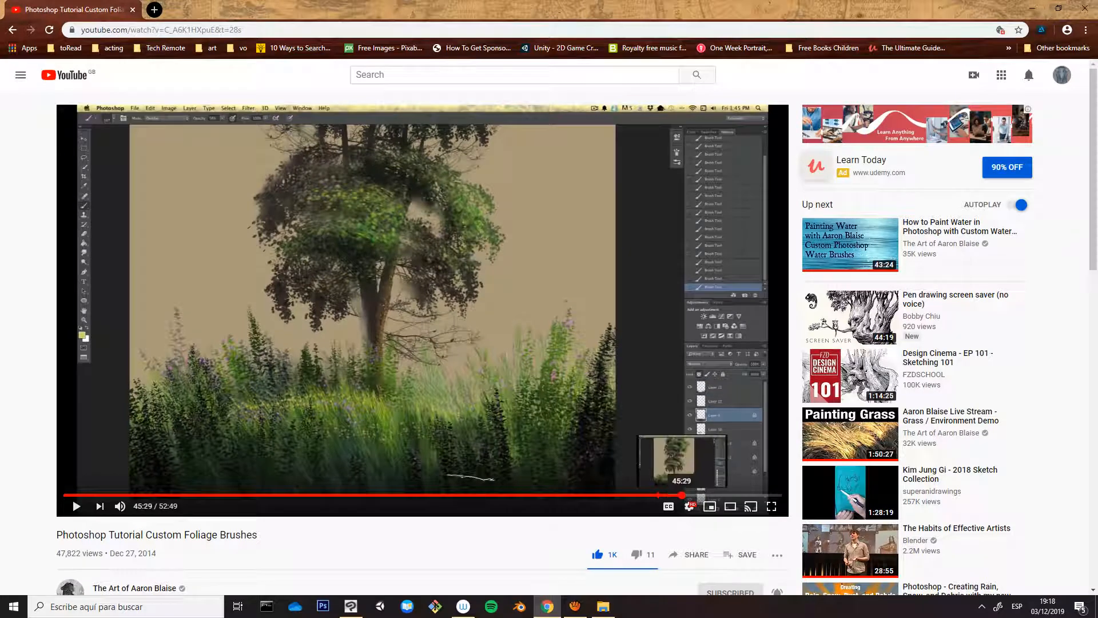
left_click(681, 495)
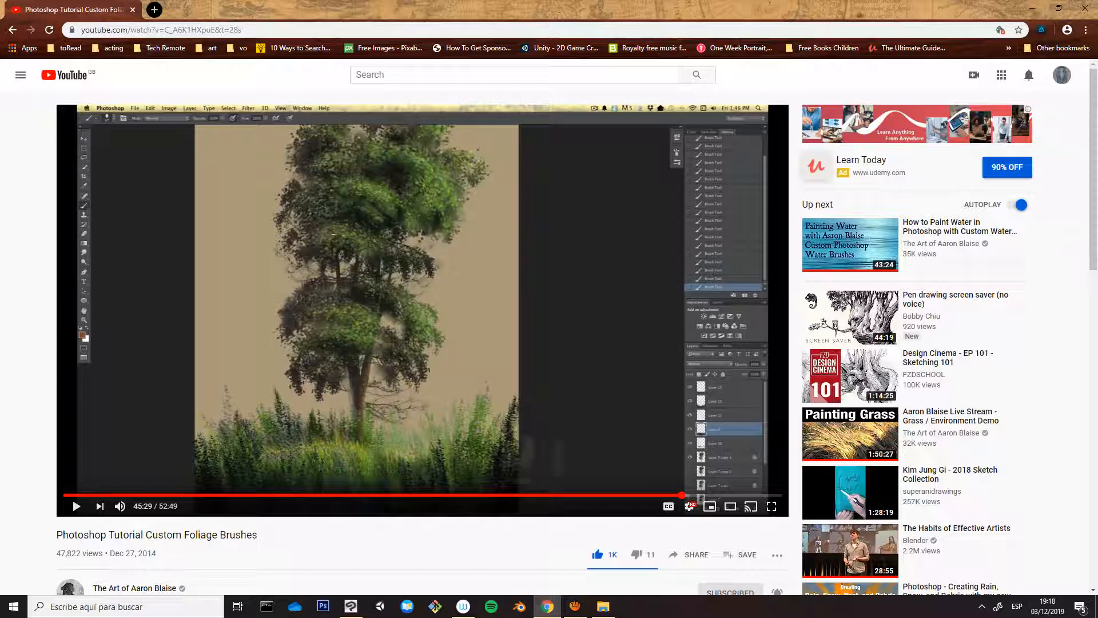
Switch to Clip Studio Paint, open the recent foliage_tutorial file, and hide its Hue/Saturation correction layer to view the painting in color
left_click(351, 606)
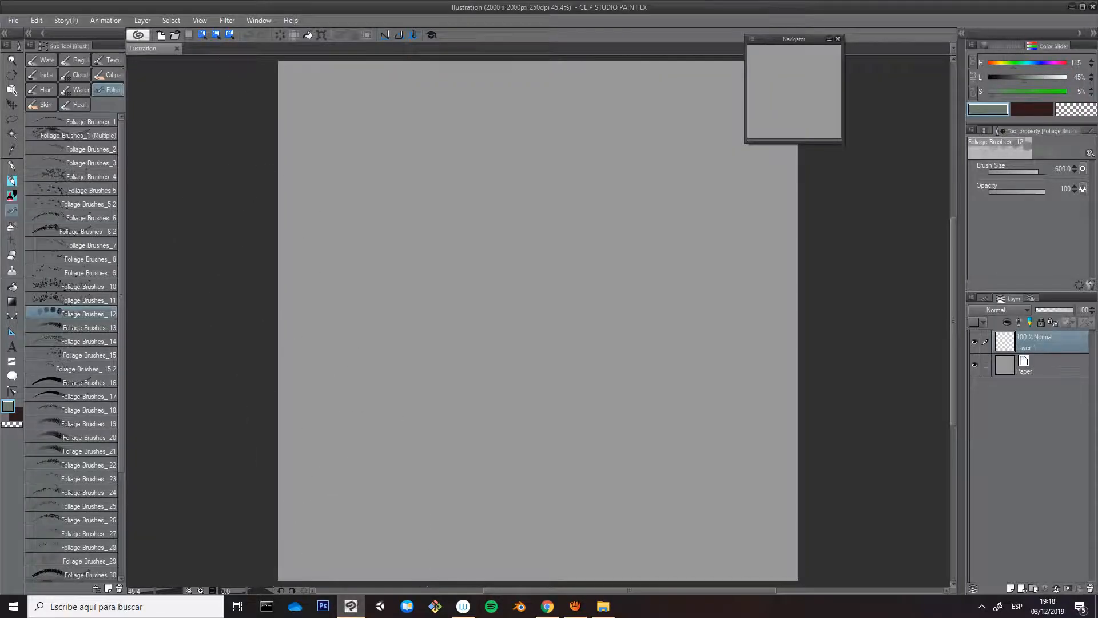
left_click(13, 20)
mouse_move(40, 76)
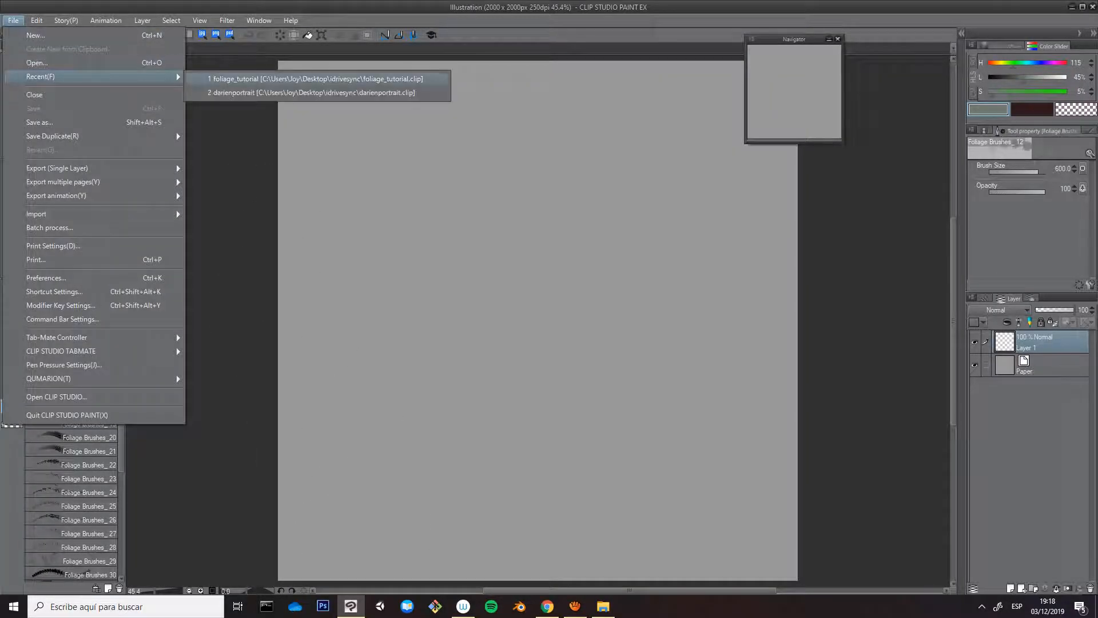
left_click(315, 79)
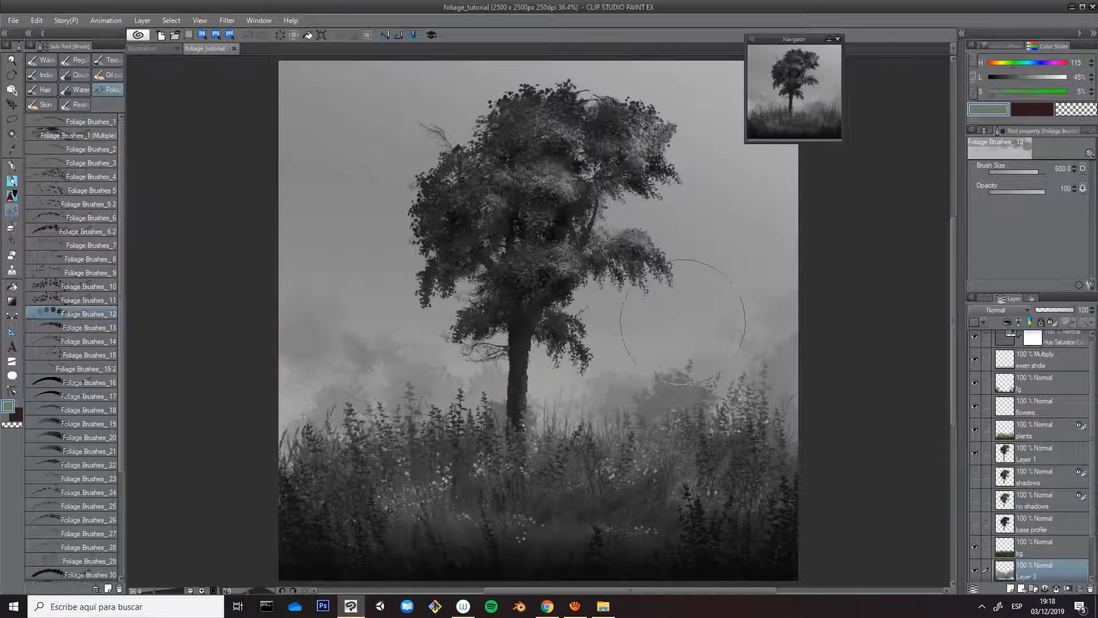
left_click_drag(1091, 430, 1092, 420)
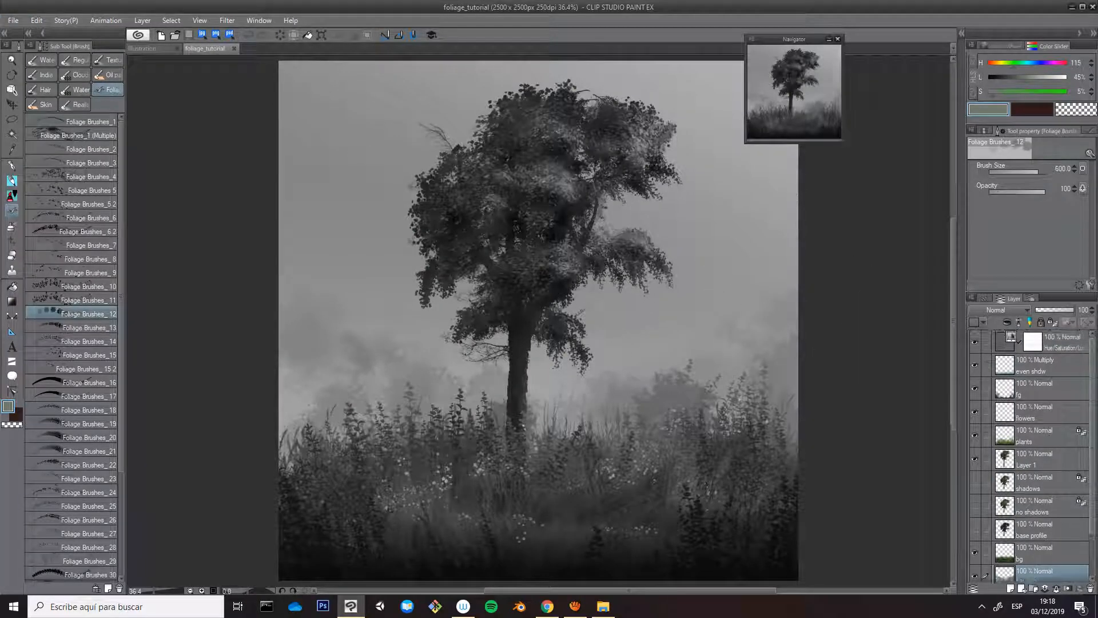
left_click(974, 342)
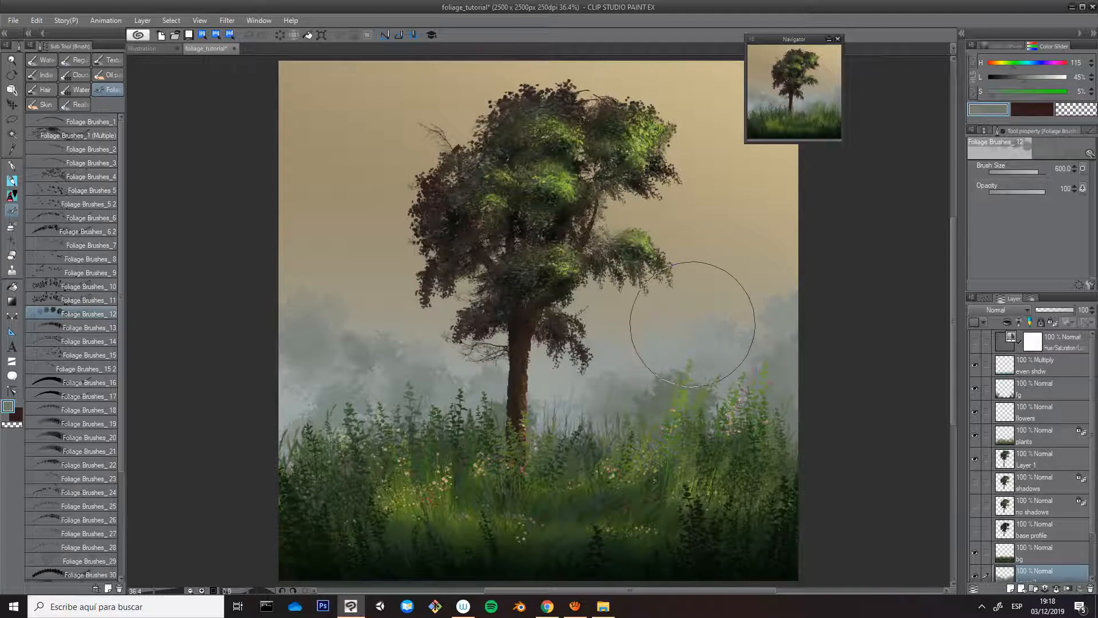
Paste a screenshot of the browser's video page into the foliage_tutorial painting and cut out a lasso selection around the video's tree
left_click(548, 606)
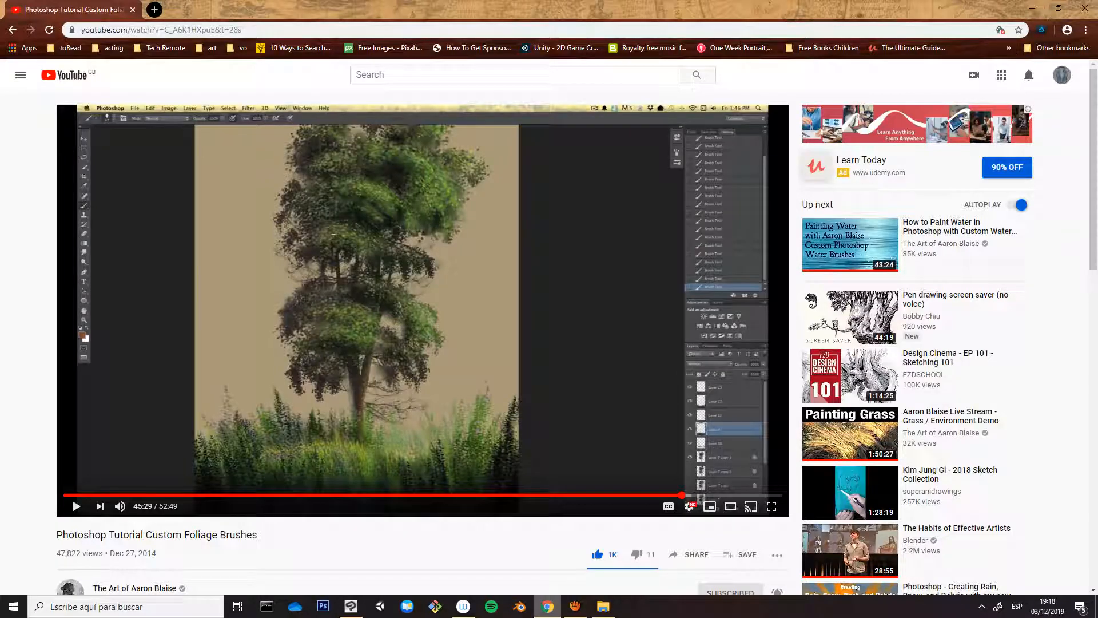
left_click(350, 607)
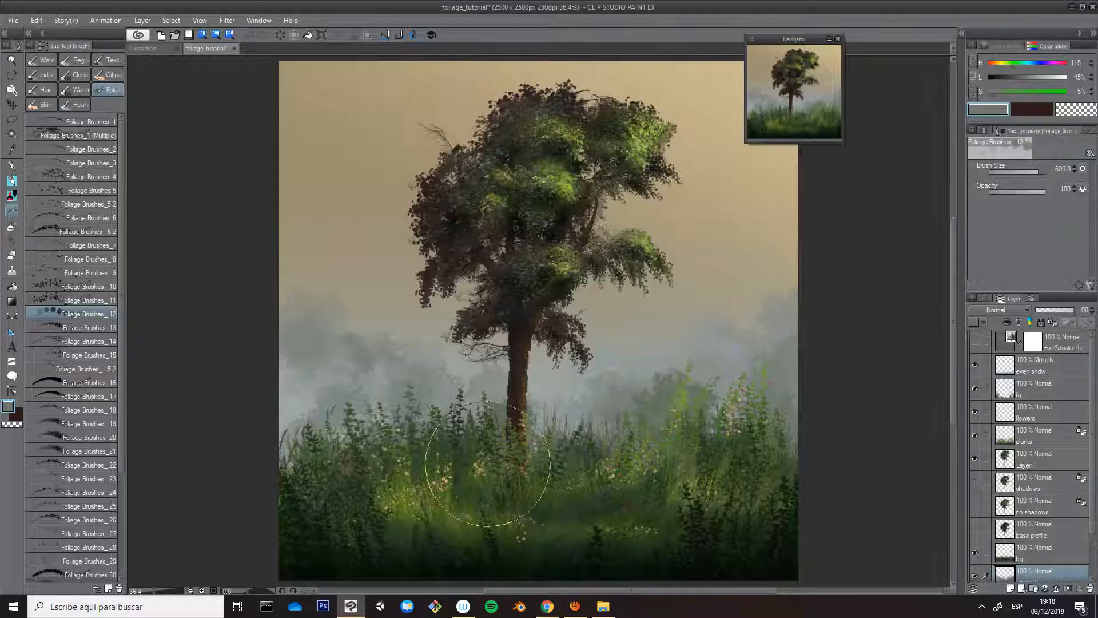
key("ctrl+v")
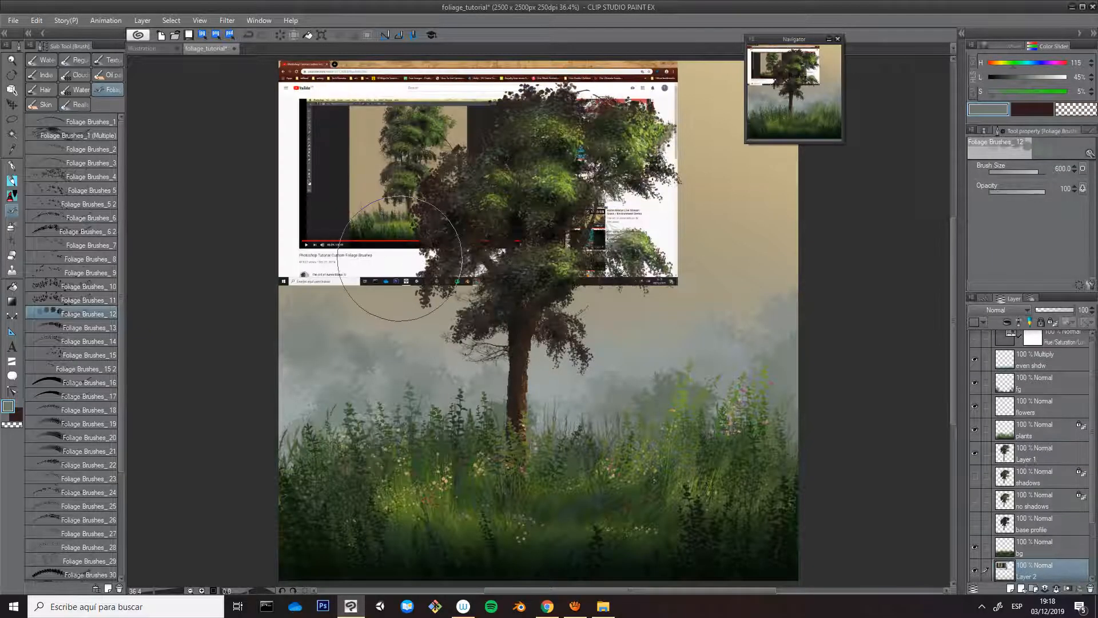
key("m")
mouse_move(355, 68)
left_mouse_down()
mouse_move(343, 217)
mouse_move(492, 217)
mouse_move(503, 108)
mouse_move(353, 72)
left_mouse_up()
key("Delete")
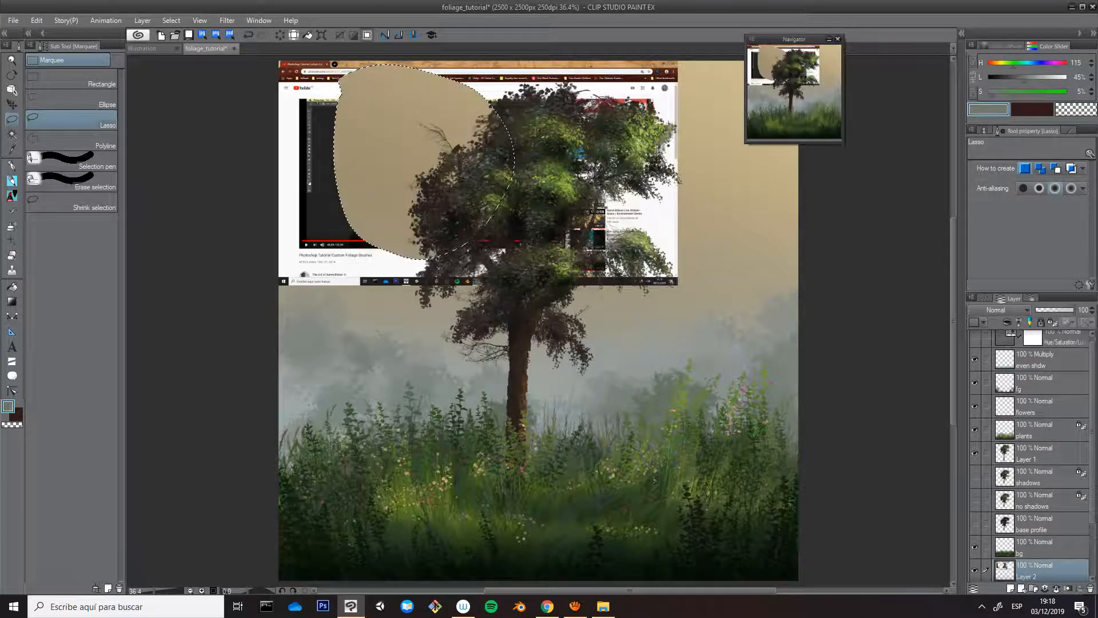
Deselect, clear the rest of the pasted screenshot, and delete the leftover Layer 2
key("ctrl+d")
key("Delete")
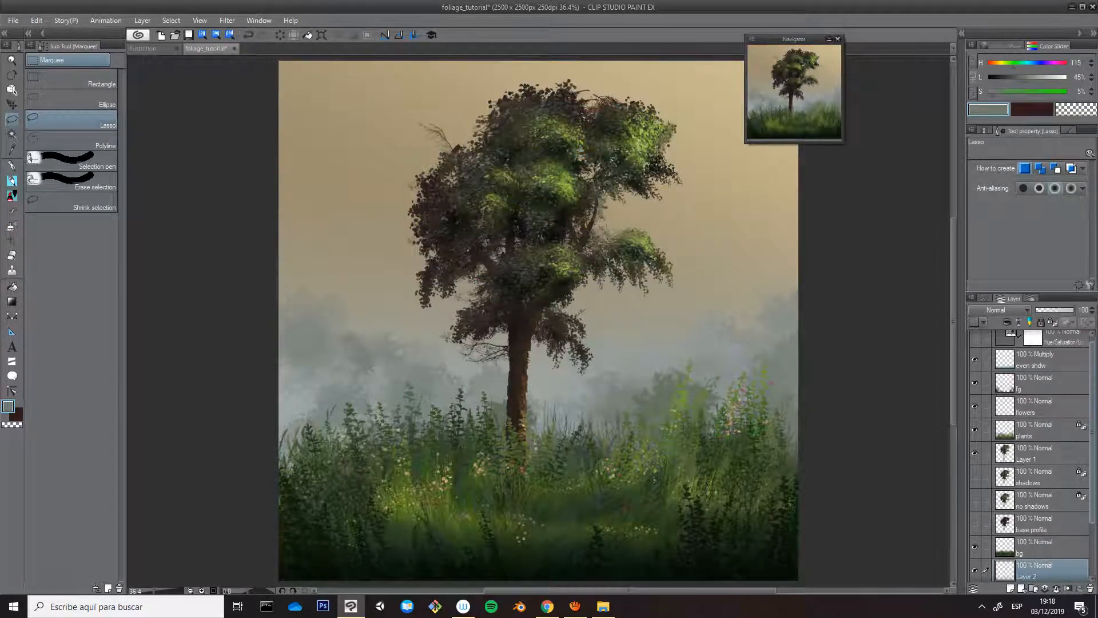
left_click(1090, 588)
scroll(1041, 457, "up", 1)
Paste the cut-out tree reference above the even shdw layer and move it to the painting's upper-left corner beside the tree
key("ctrl+v")
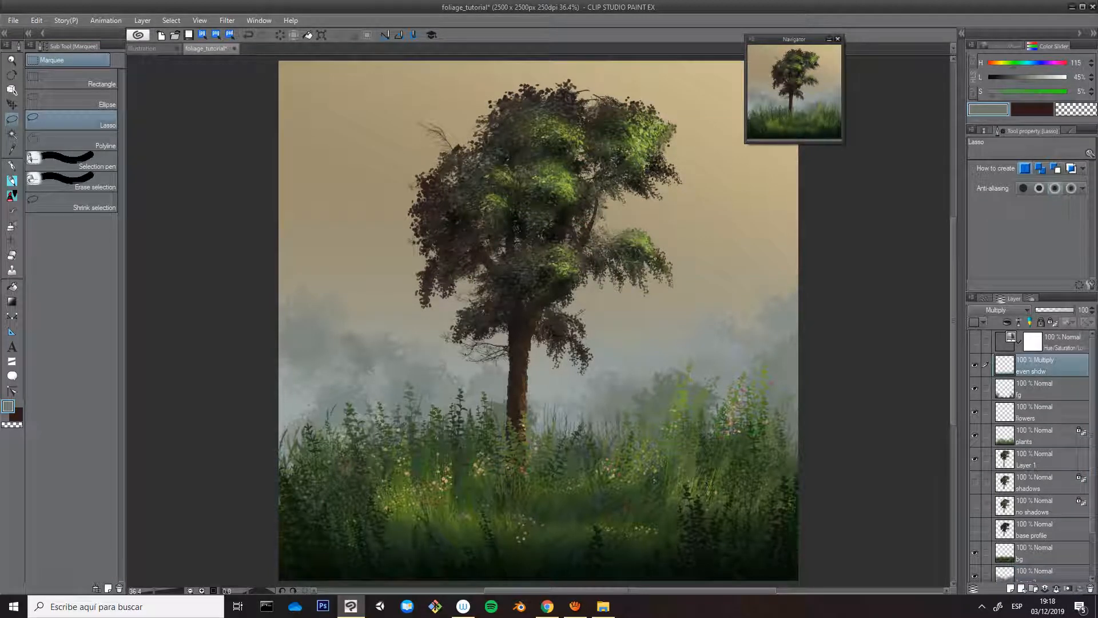
key("k")
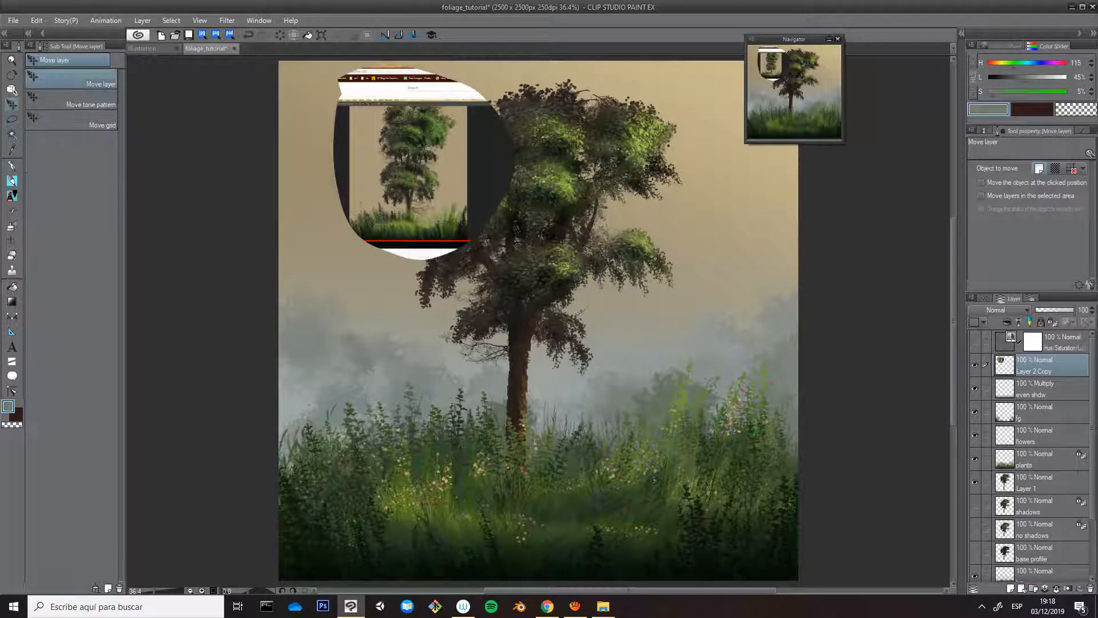
mouse_move(420, 172)
left_mouse_down()
mouse_move(350, 167)
mouse_move(334, 143)
mouse_move(338, 160)
left_mouse_up()
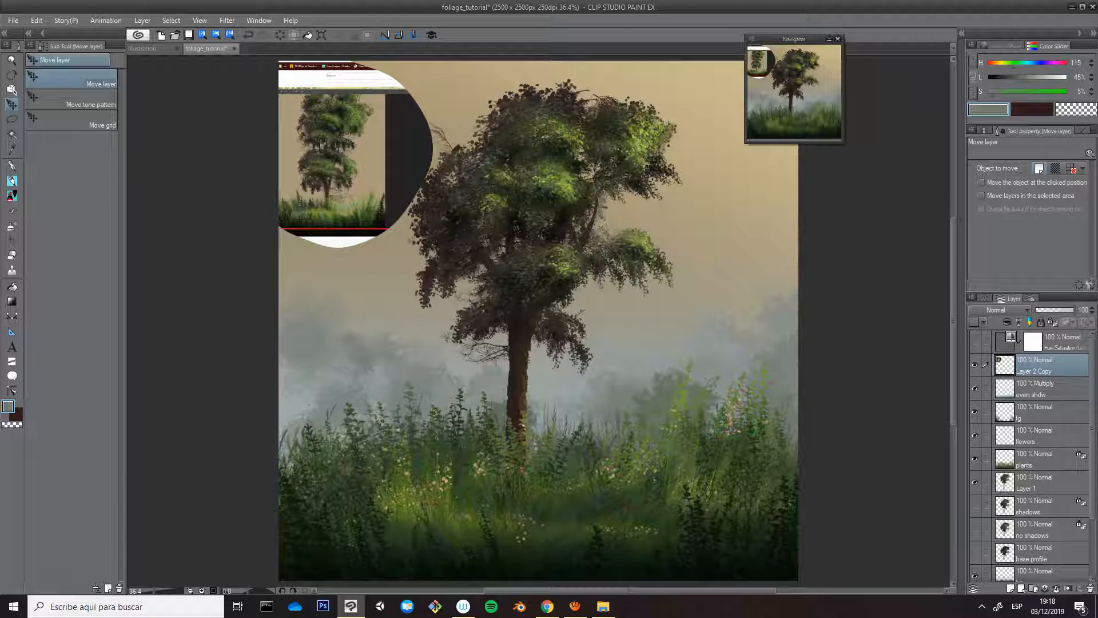
Hide the pasted reference layer and examine the painted tree's foliage, the trunk, and the grass up close
left_click(975, 364)
scroll(573, 166, "up", 7)
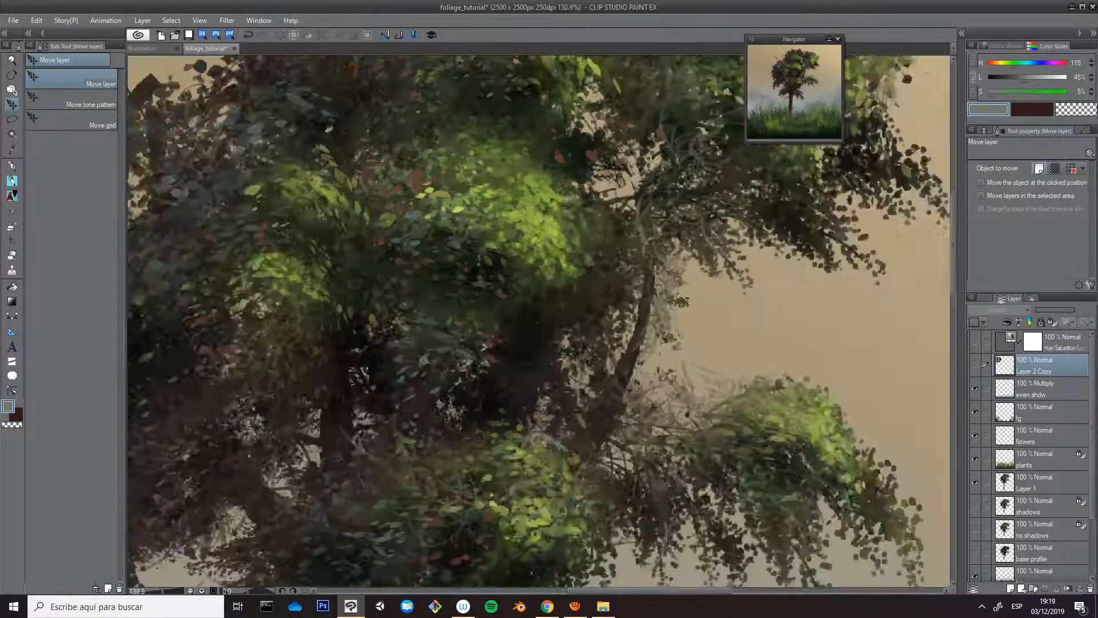
scroll(629, 197, "down", 3)
left_click_drag(572, 228, 512, 340)
left_click_drag(586, 185, 560, 165)
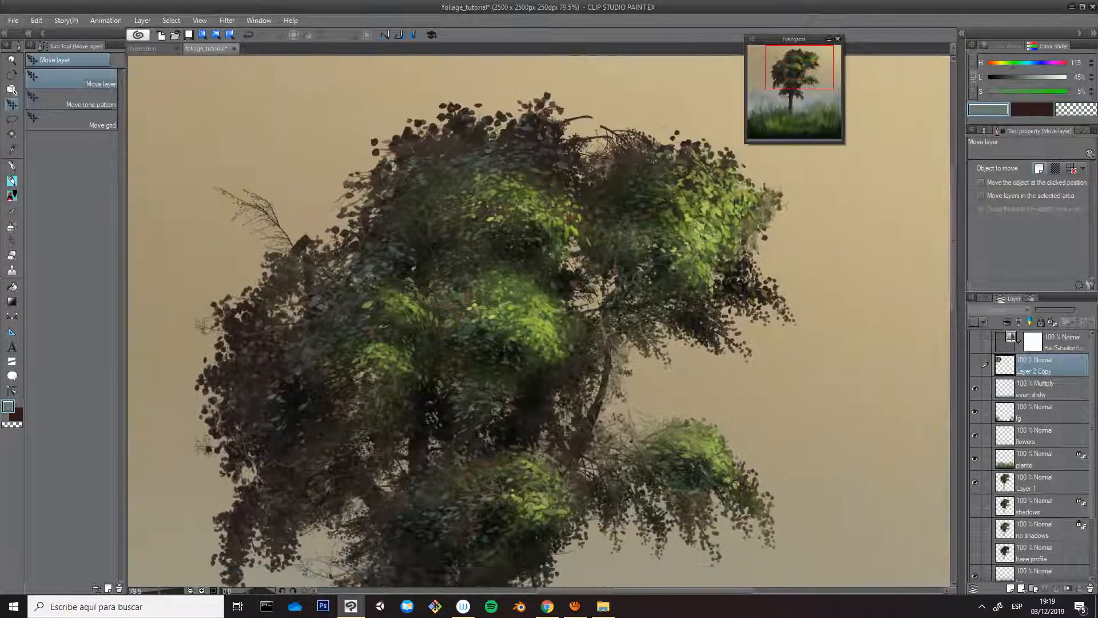
left_click_drag(486, 401, 611, 176)
mouse_move(572, 394)
left_mouse_down()
mouse_move(590, 206)
mouse_move(579, 179)
left_mouse_up()
scroll(647, 325, "down", 3)
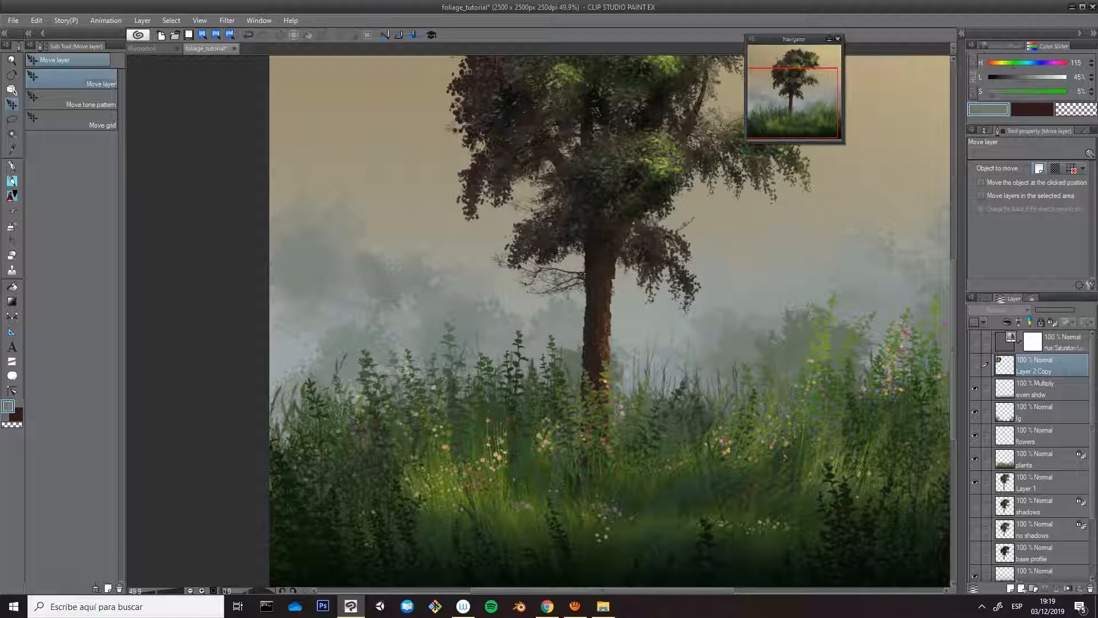
scroll(734, 324, "down", 2)
left_click_drag(734, 324, 696, 353)
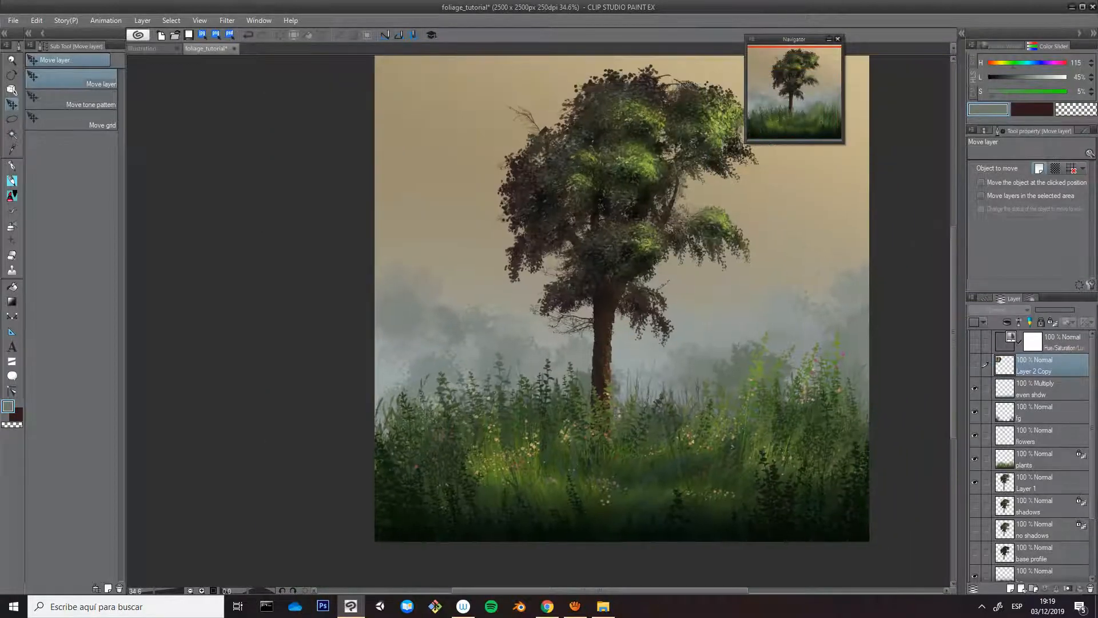
left_click_drag(609, 320, 564, 345)
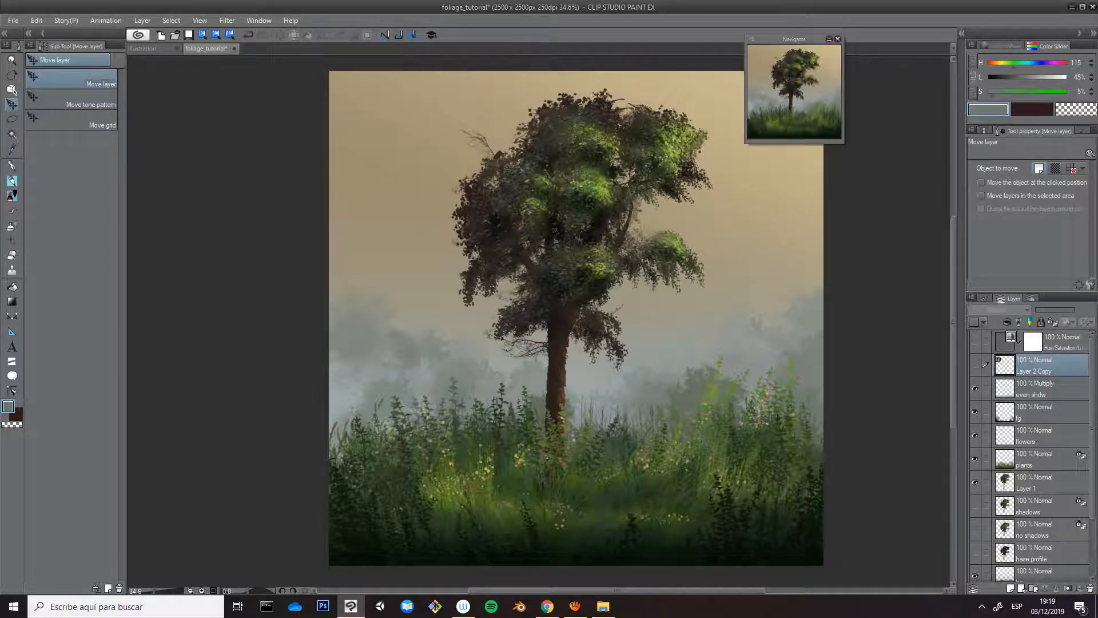
Close the foliage_tutorial document and return to the blank illustration
key("ctrl+w")
left_click(566, 226)
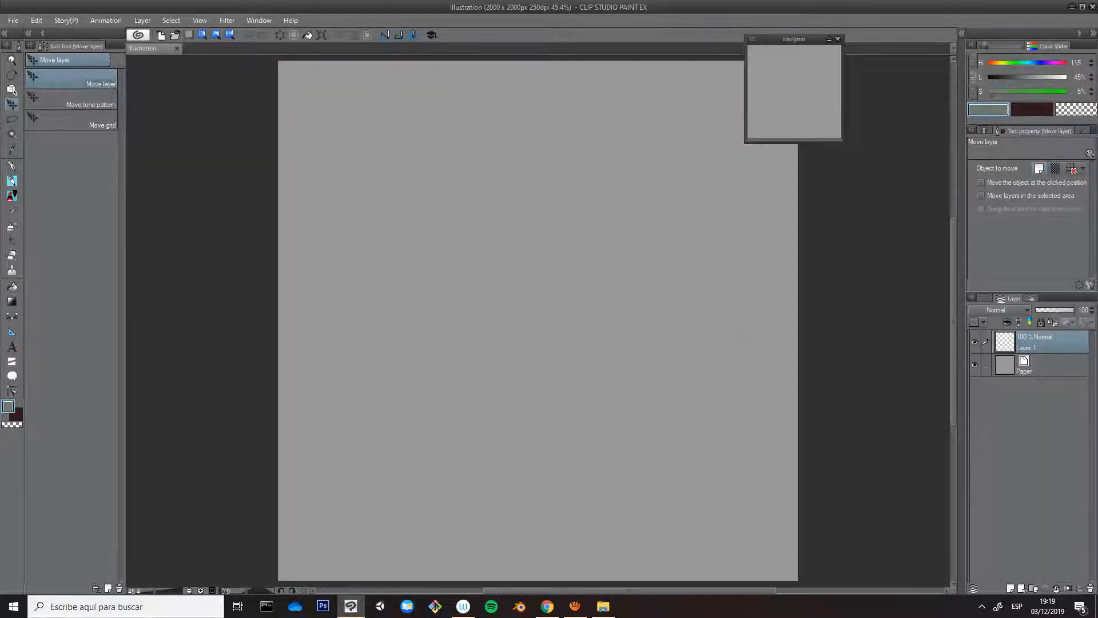
Choose the Foliage Brushes_1 brush and set its size to 1000
key("b")
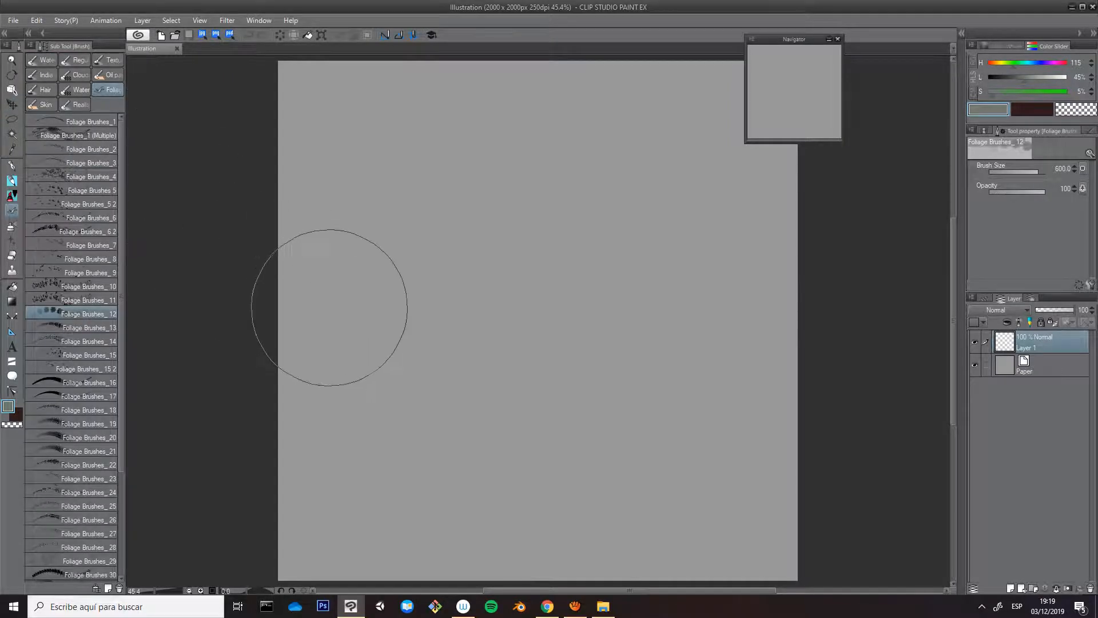
left_click(80, 121)
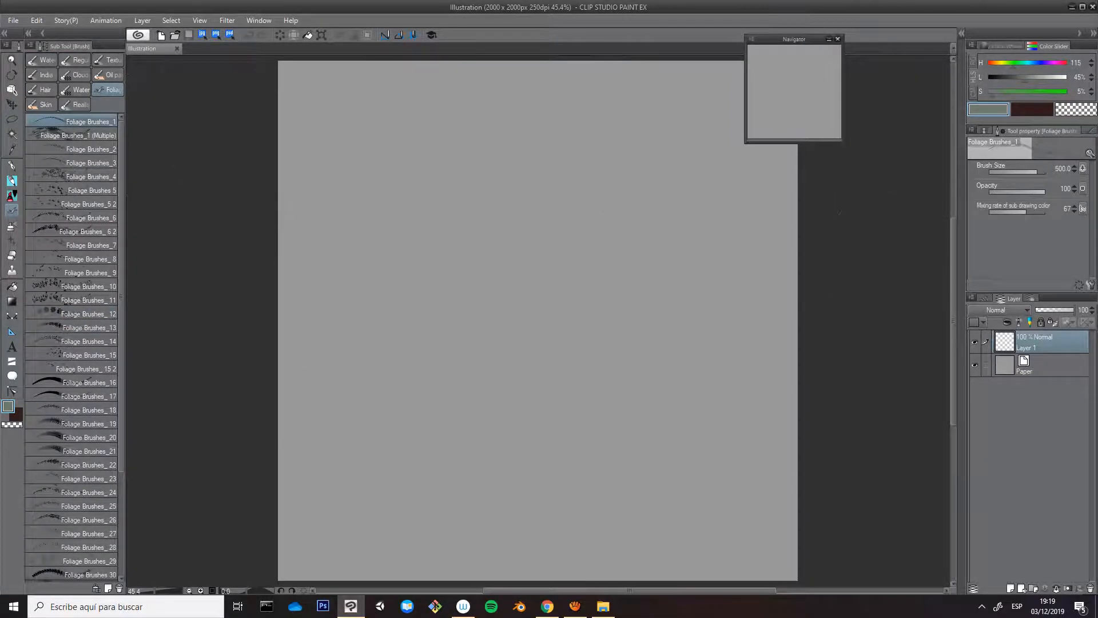
key("bracketright")
key("bracketright")
key("bracketright")
key("bracketright")
Examine the brush tip settings and the available tip shape materials of Foliage Brushes_1 without changing anything
left_click(1091, 284)
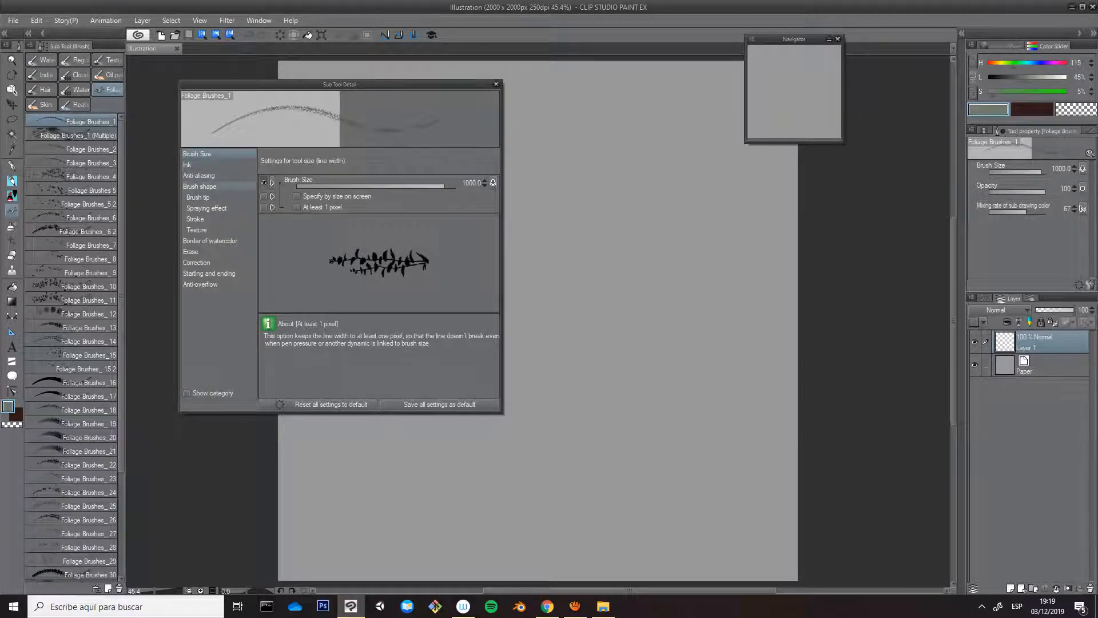
left_click(197, 197)
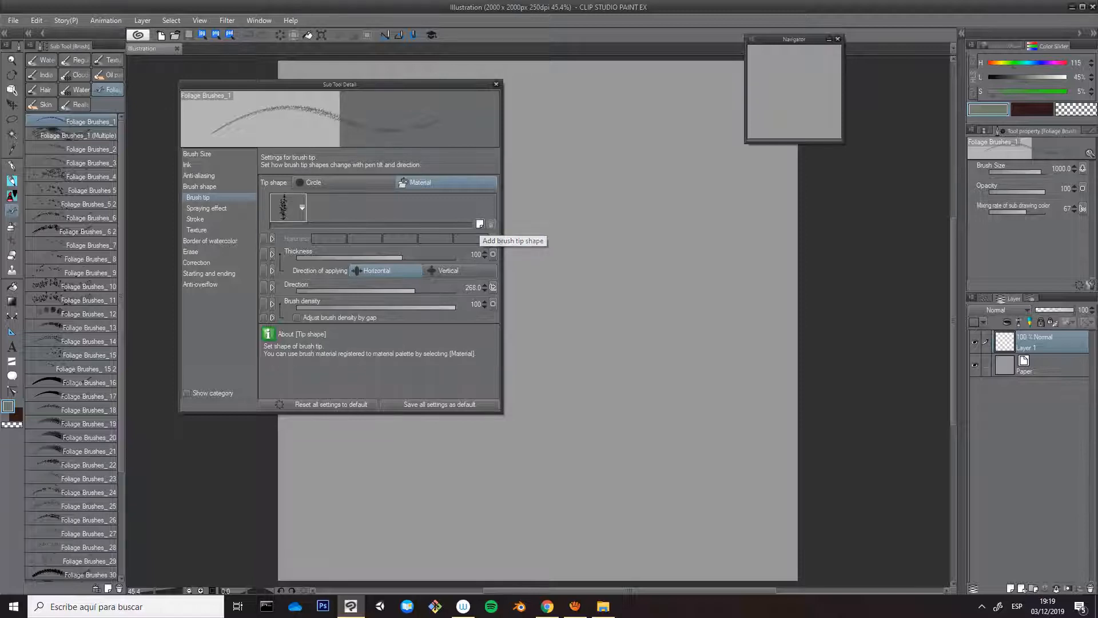
left_click(480, 224)
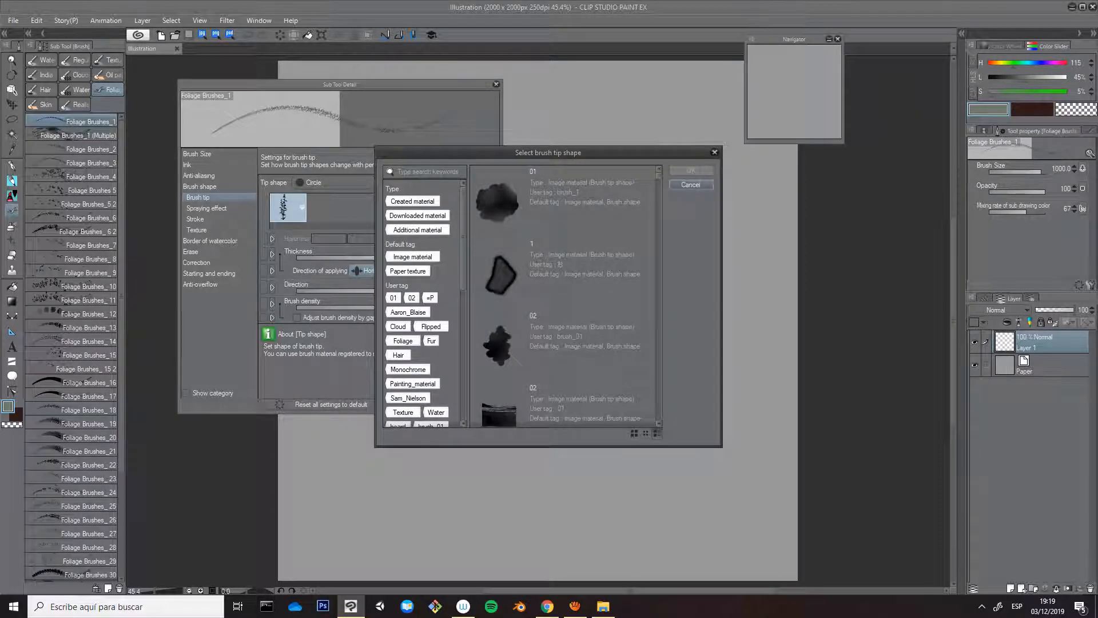
left_click(691, 185)
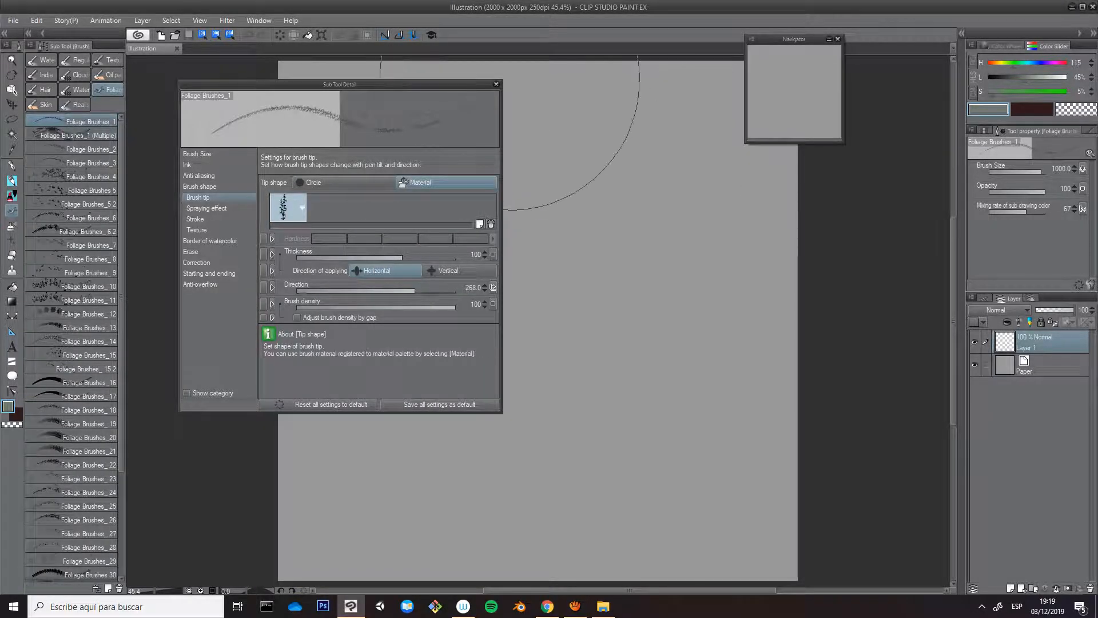
left_click(496, 84)
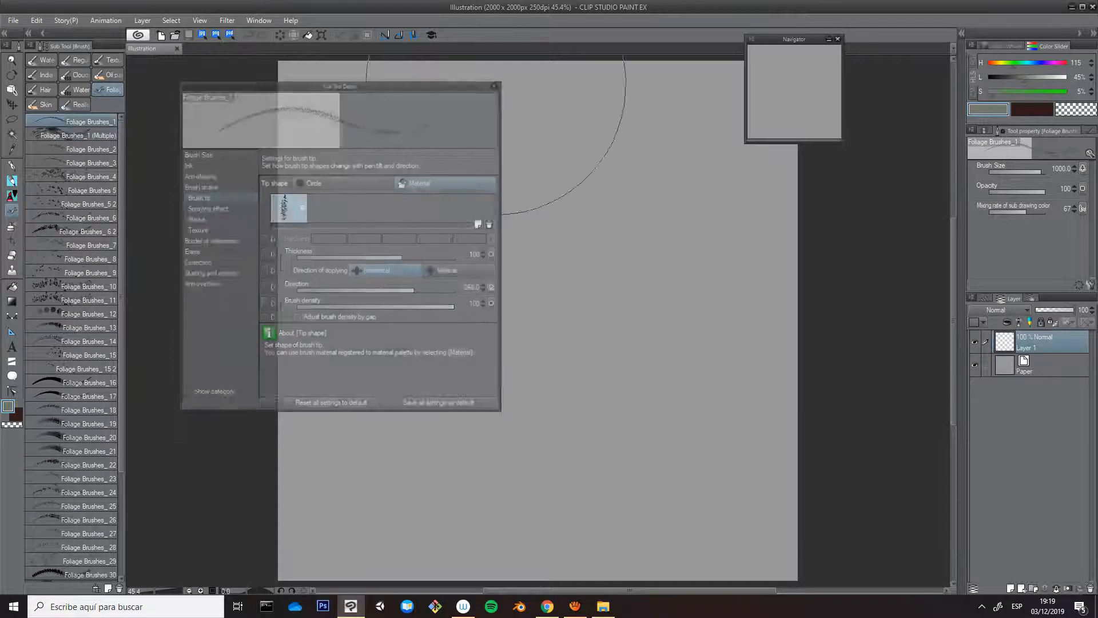
Switch to File Explorer and open the AaronBlaise_Foliage folder on the desktop
left_click(603, 606)
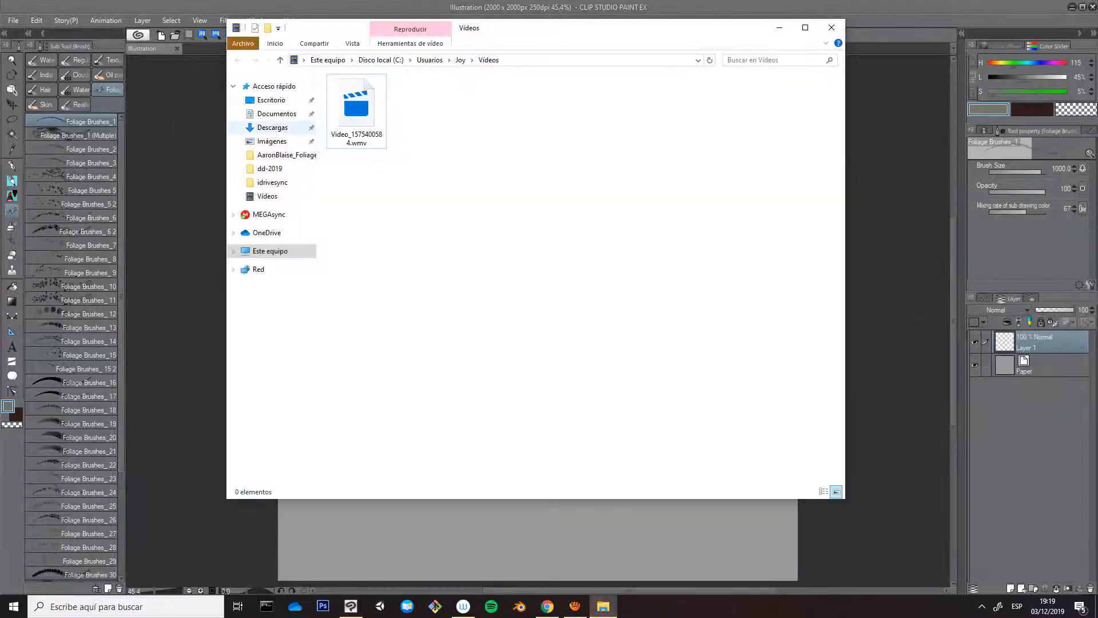
left_click(271, 100)
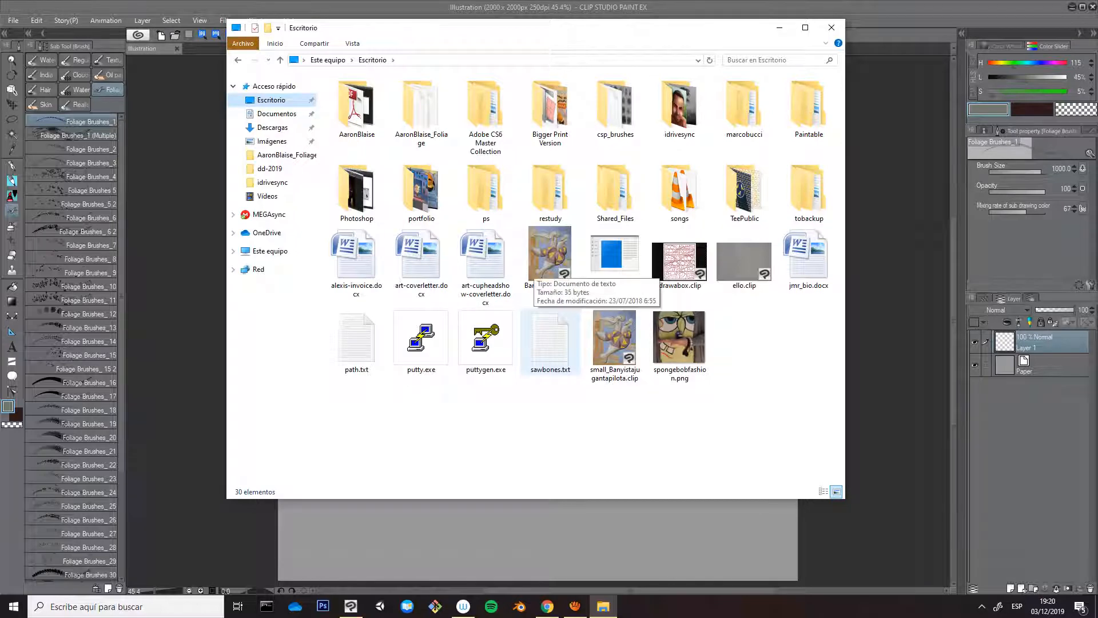
double_click(421, 94)
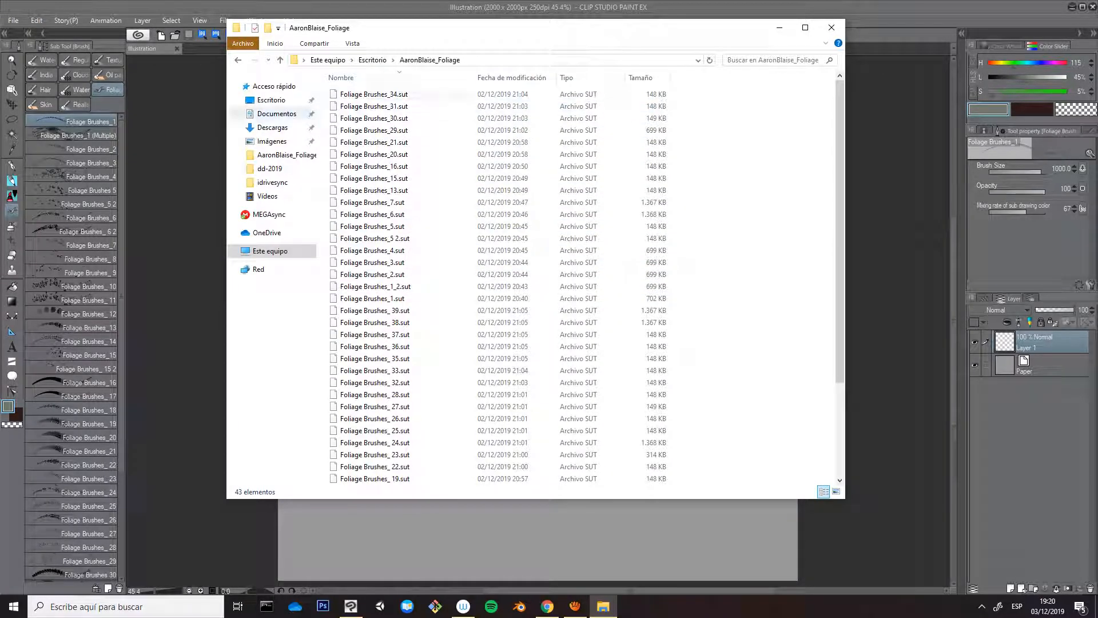
Back in Clip Studio Paint, rename the Foliage Brushes_1 sub tool as Foliage Brushes_1x
left_click(75, 121)
right_click(101, 117)
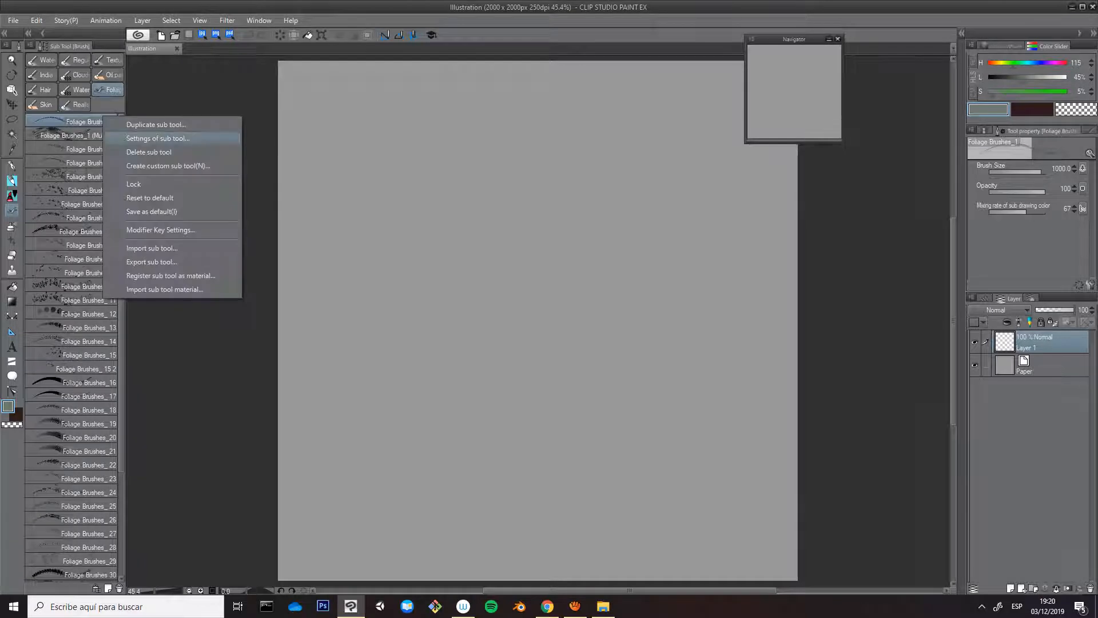
left_click(166, 138)
left_click(580, 219)
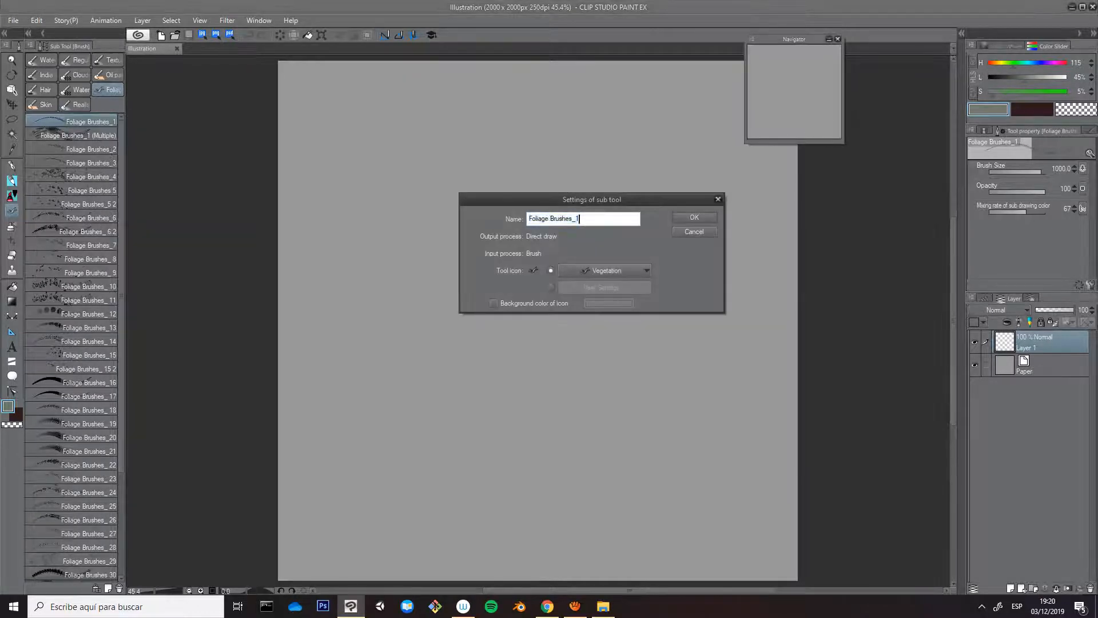
type("x")
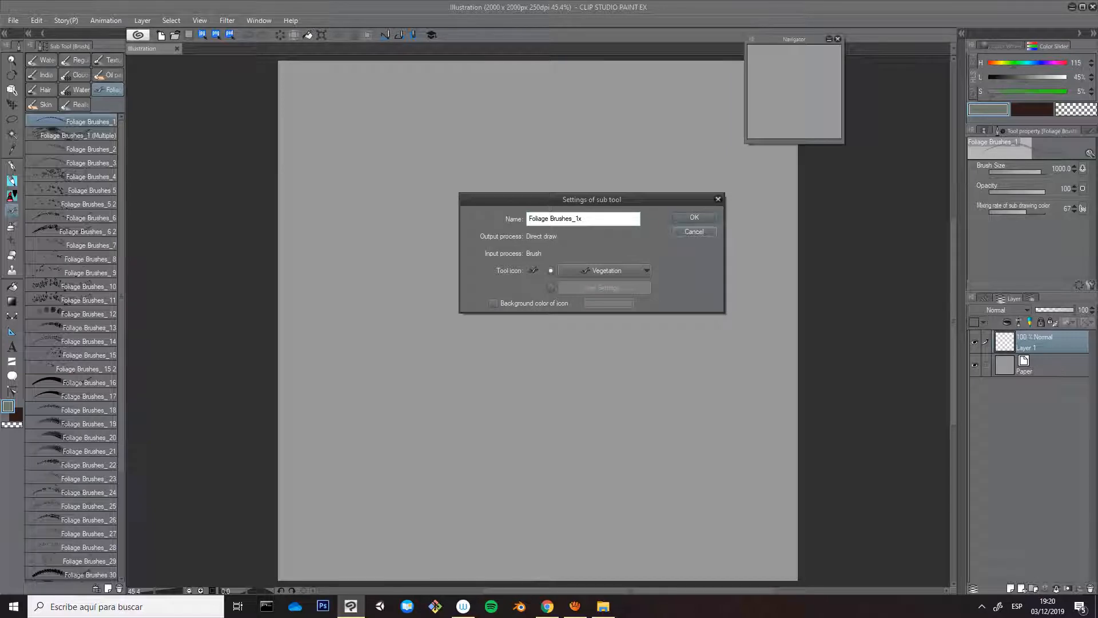
left_click(695, 217)
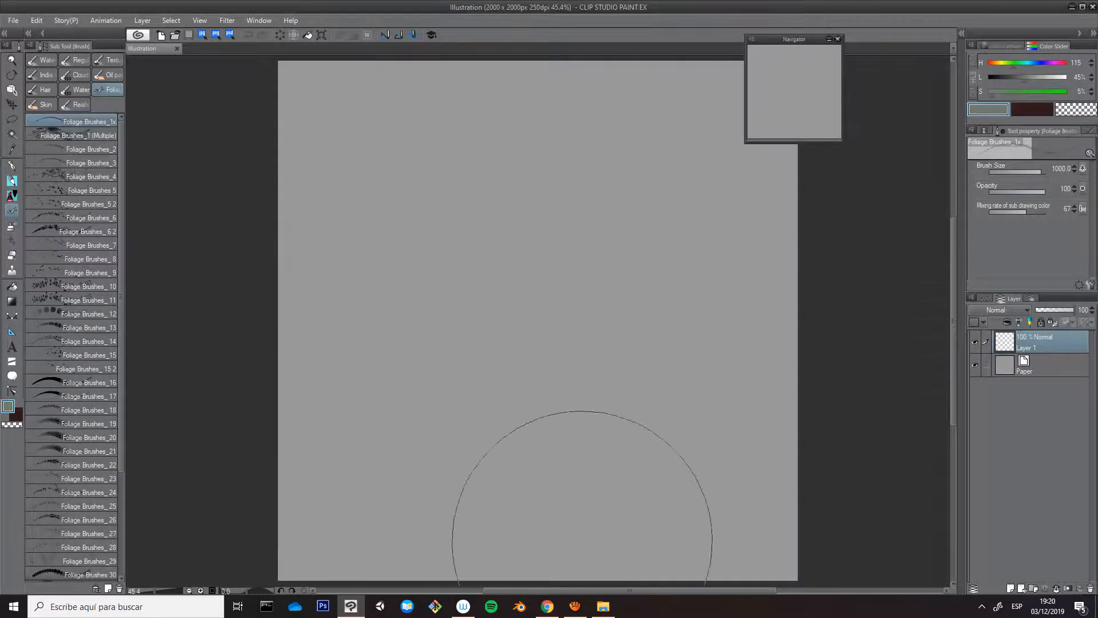
Import Foliage Brushes_1.sut from the AaronBlaise_Foliage folder into the foliage sub tool list and select the imported brush
left_click(603, 607)
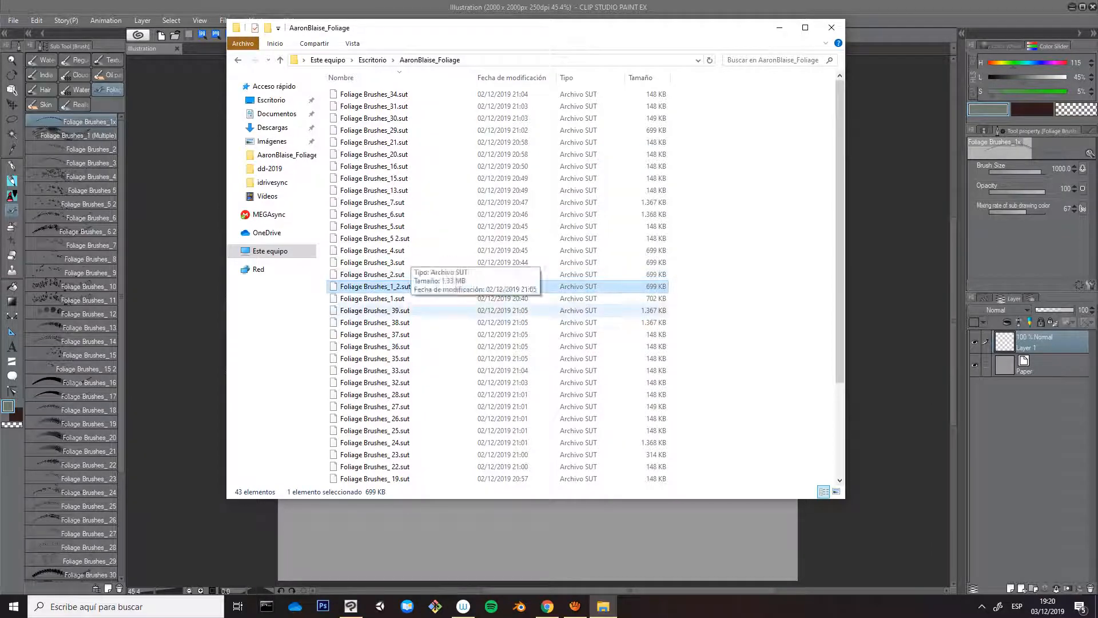
left_click(397, 298)
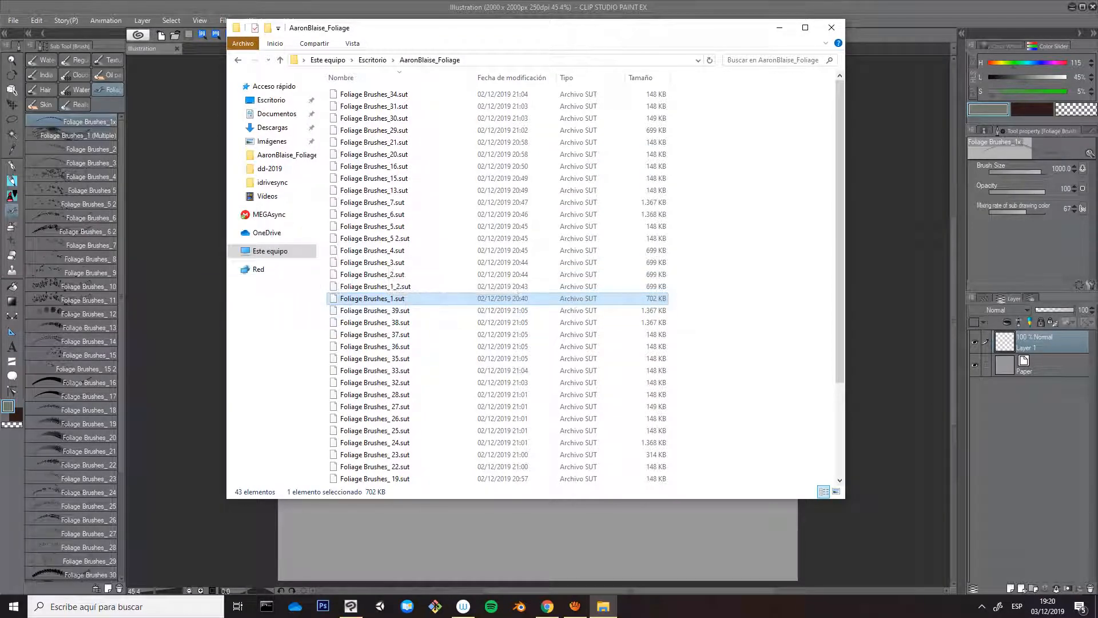
left_click_drag(372, 298, 75, 297)
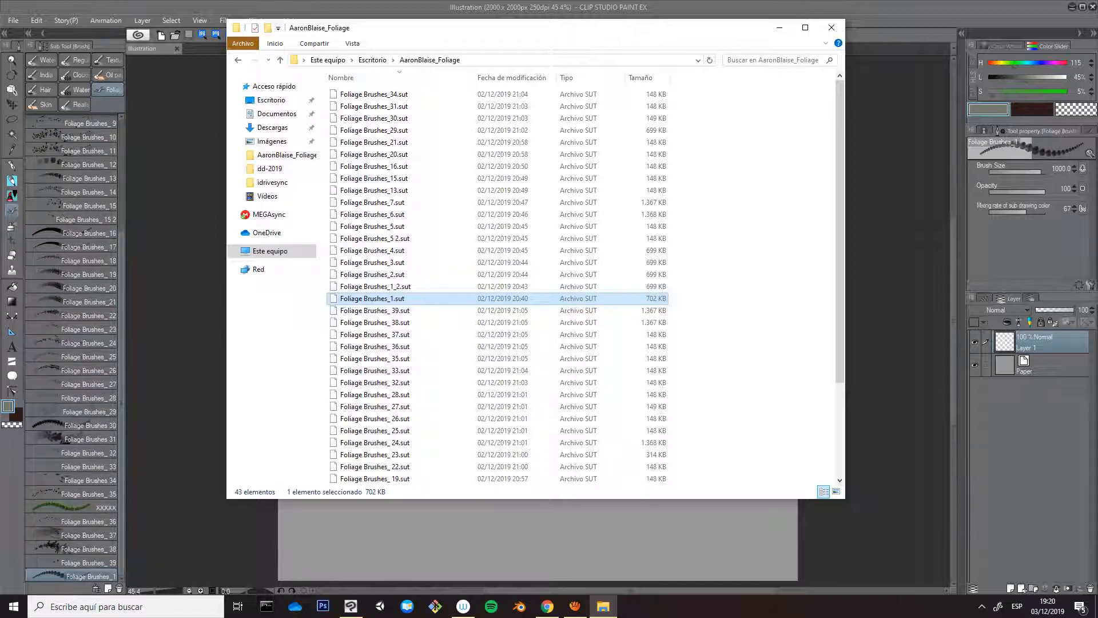
left_click(80, 575)
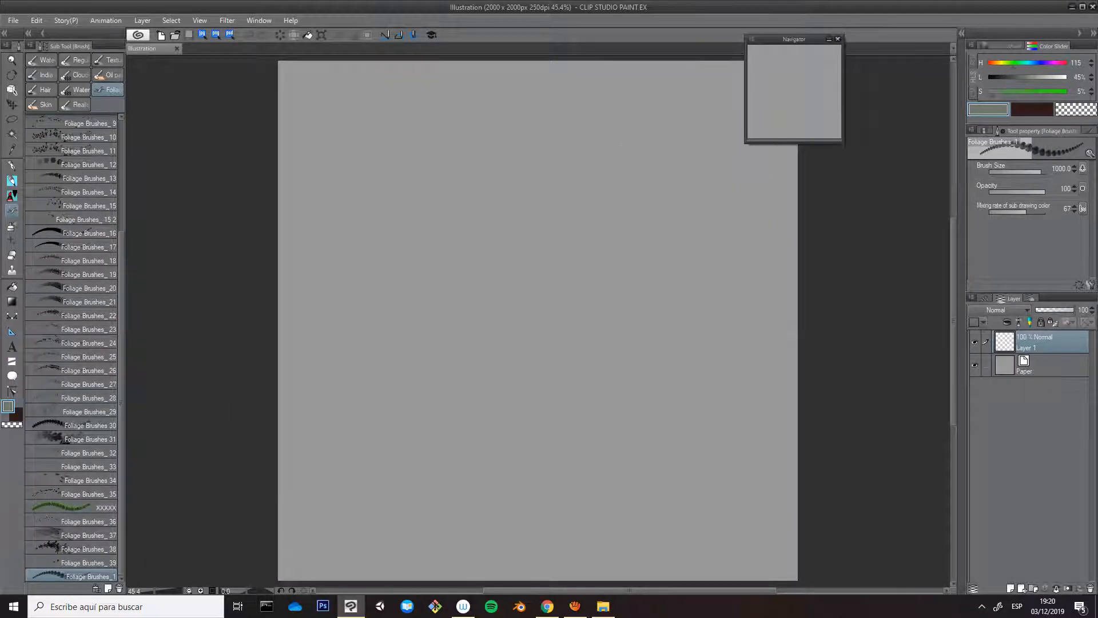
Search the tip materials for "foliage 1" and assign the Foliage Brushes_1 material as the imported brush's tip shape
left_click(1090, 285)
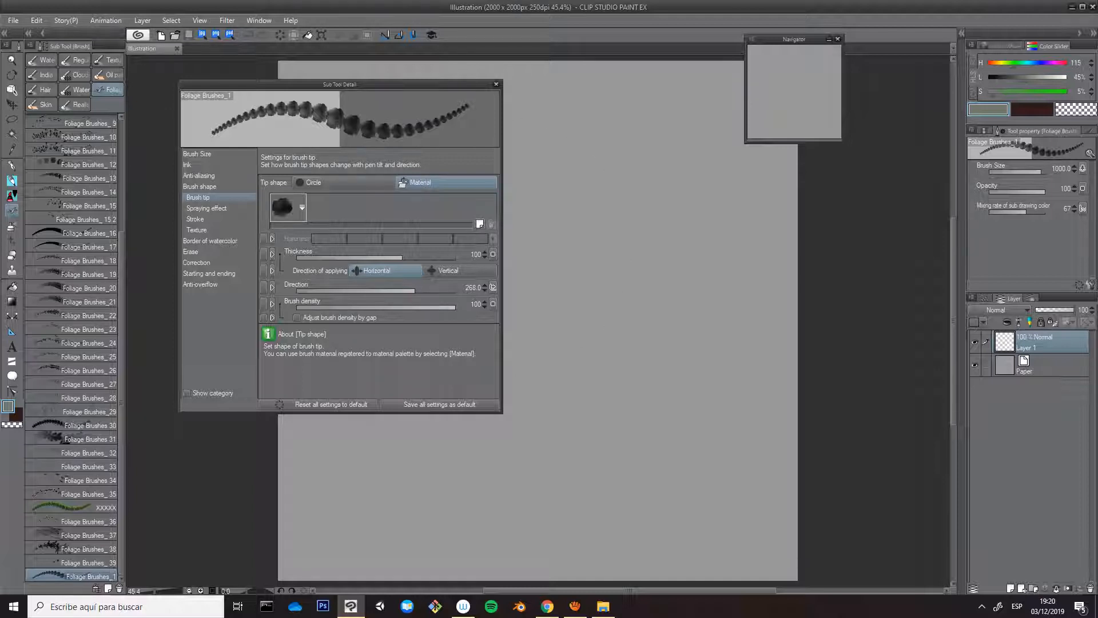
left_click(282, 207)
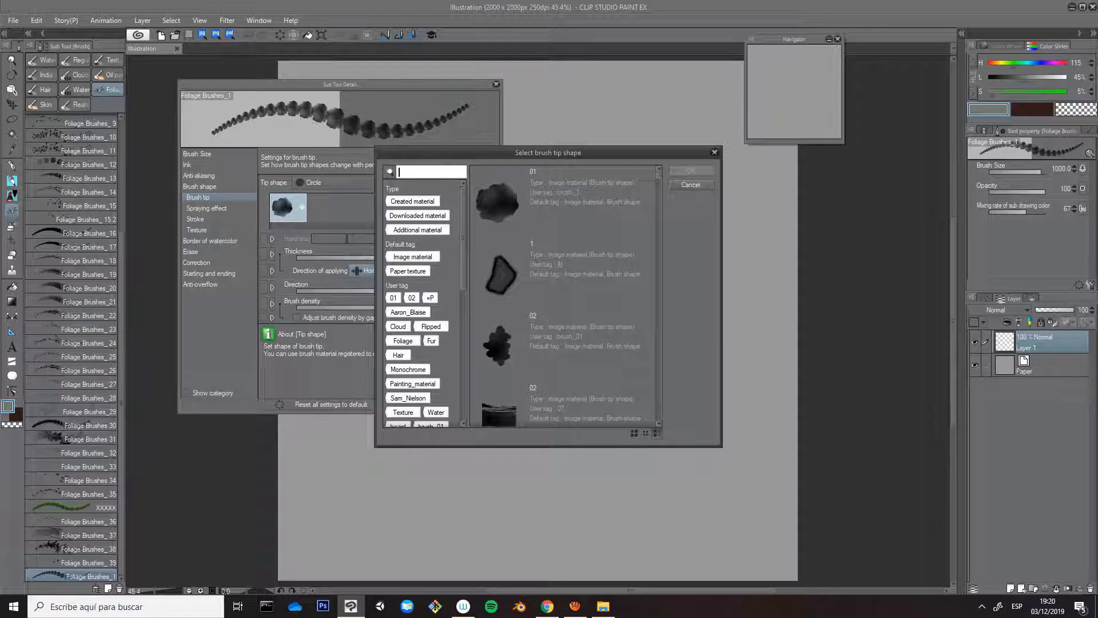
type("foliage")
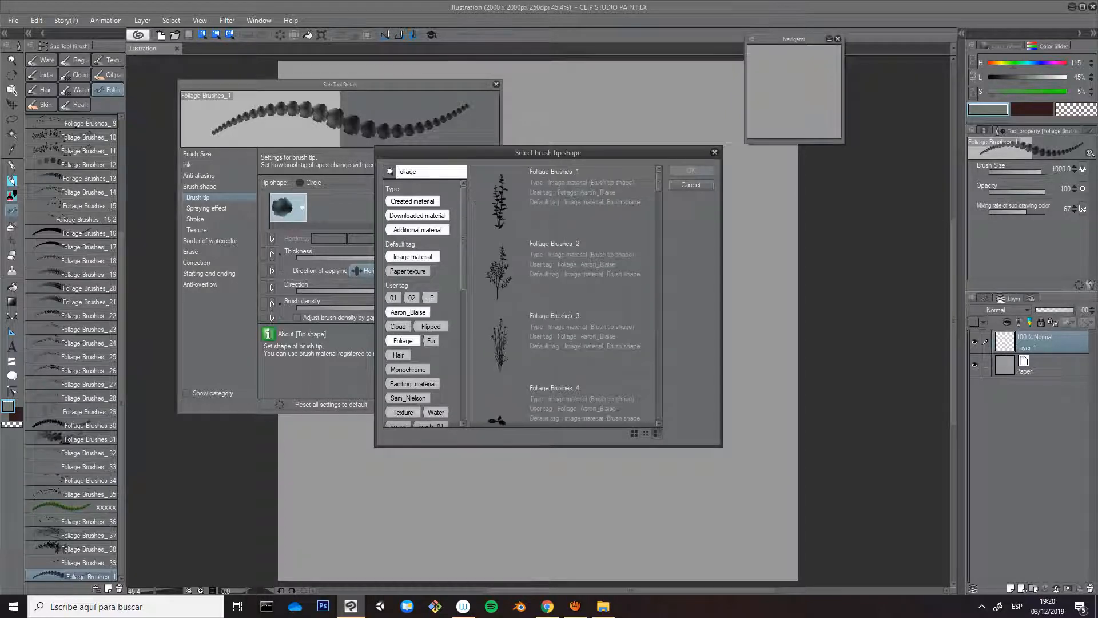
type(" 1")
left_click(559, 200)
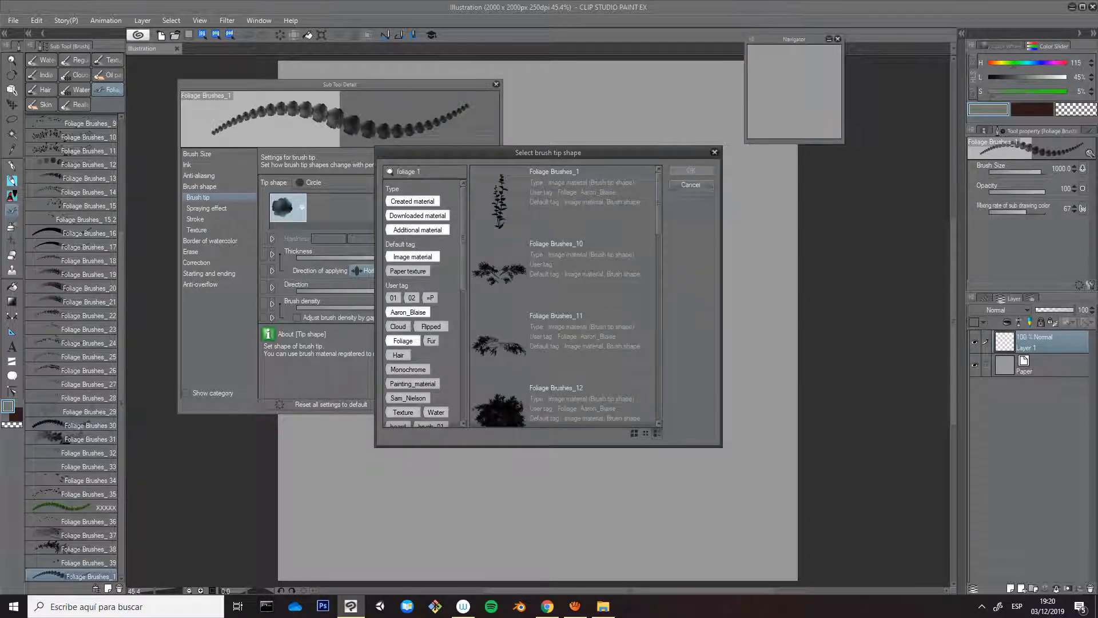
left_click(559, 200)
left_click(691, 170)
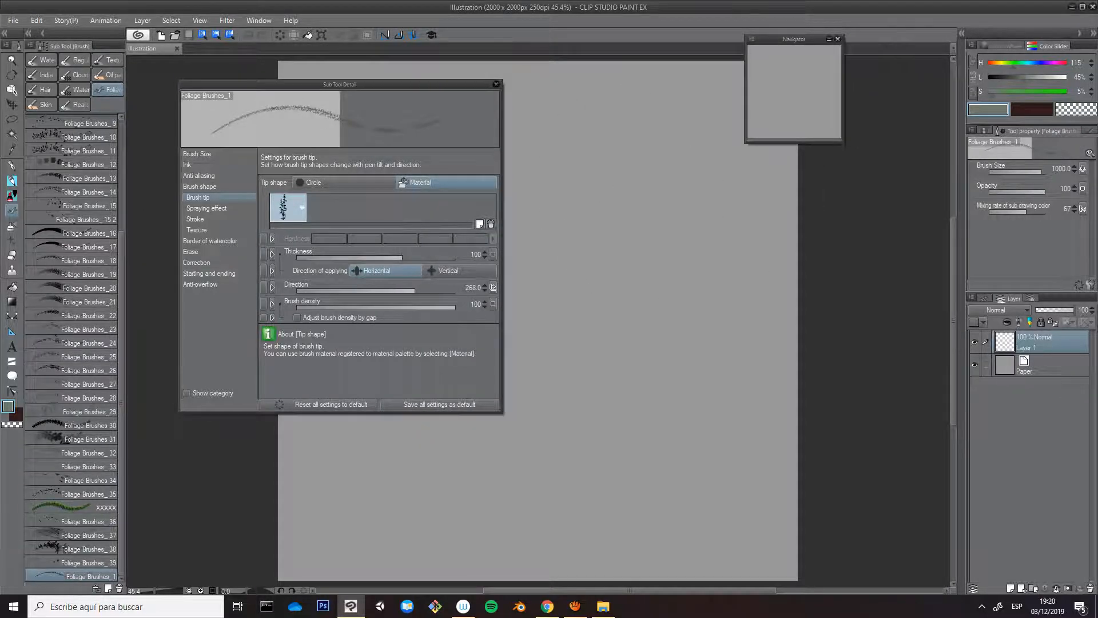
left_click(496, 84)
Reduce the imported brush's size to 500 and paint a long vertical test stroke on the right half of the canvas
key("bracketleft")
key("bracketleft")
key("bracketleft")
key("bracketleft")
key("bracketleft")
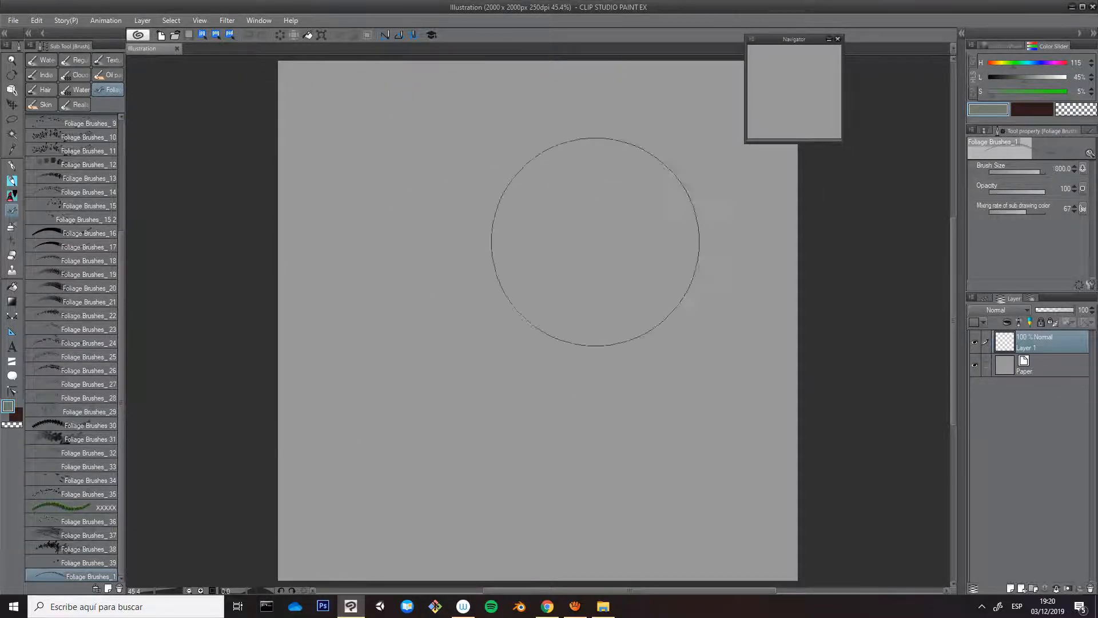
left_click_drag(650, 162, 652, 523)
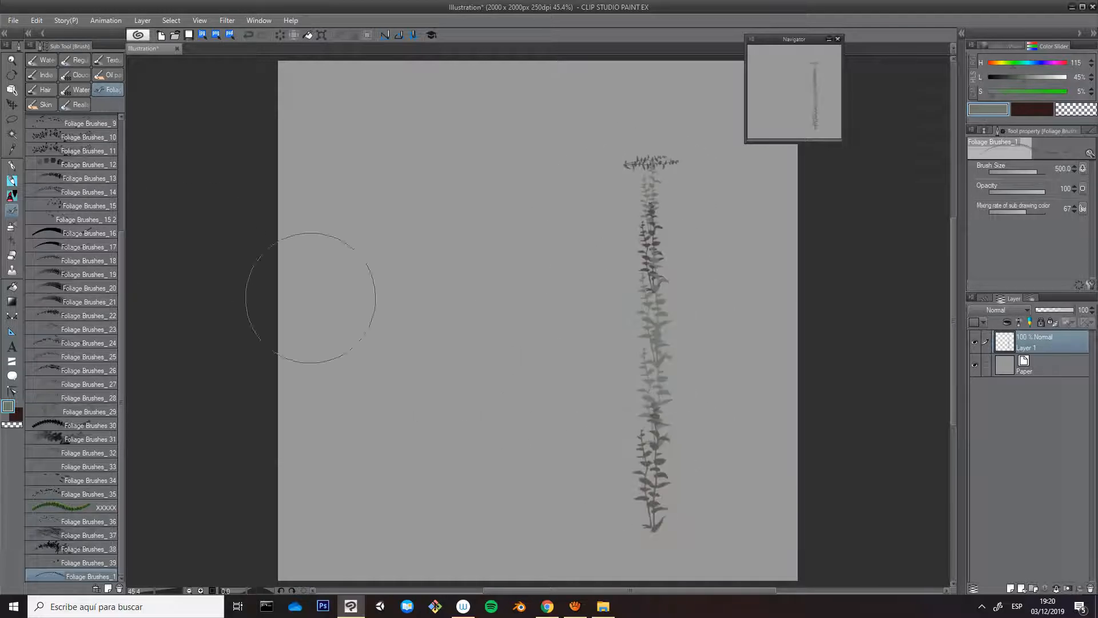
Choose Foliage Brushes_1x and paint two roughly vertical comparison strokes near the middle of the canvas, redoing the first one
scroll(71, 343, "up", 5)
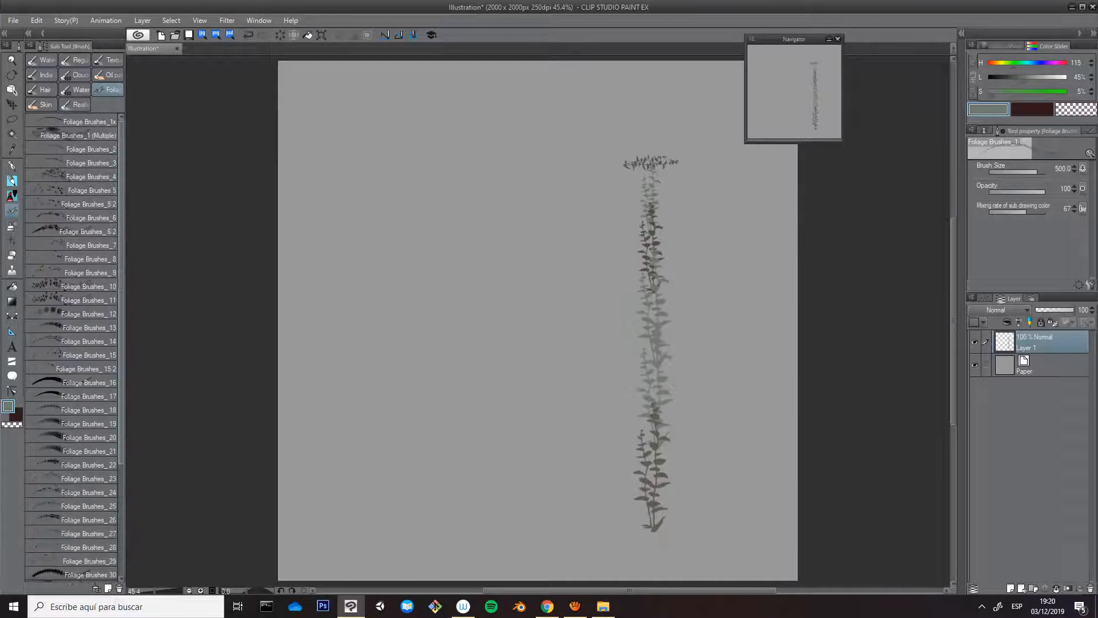
left_click(80, 121)
left_click_drag(453, 173, 457, 392)
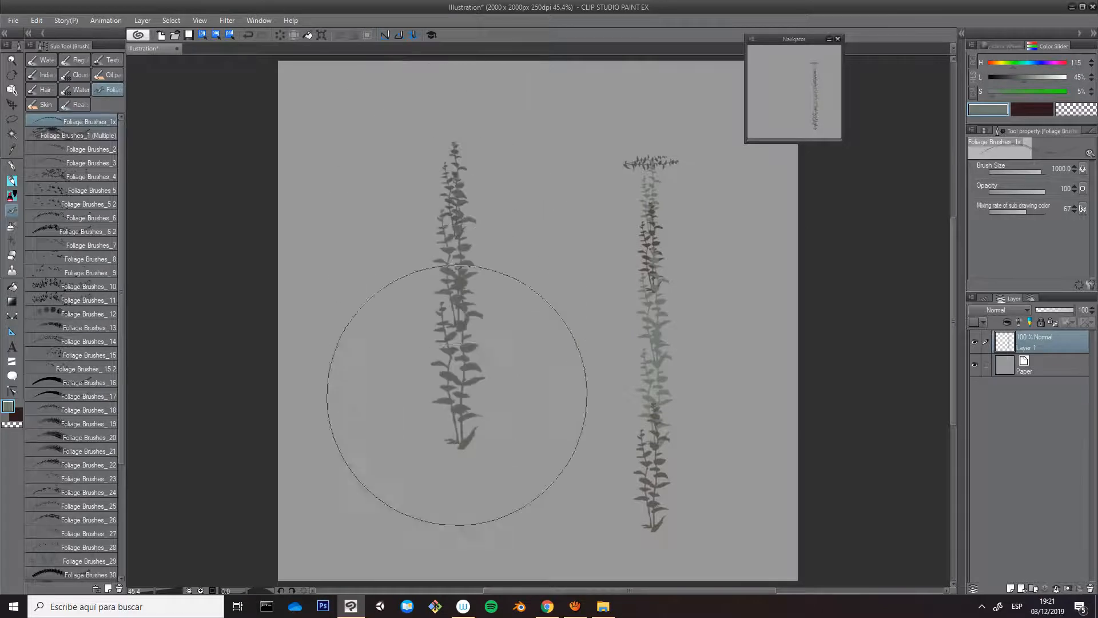
key("ctrl+z")
left_click_drag(452, 197, 456, 426)
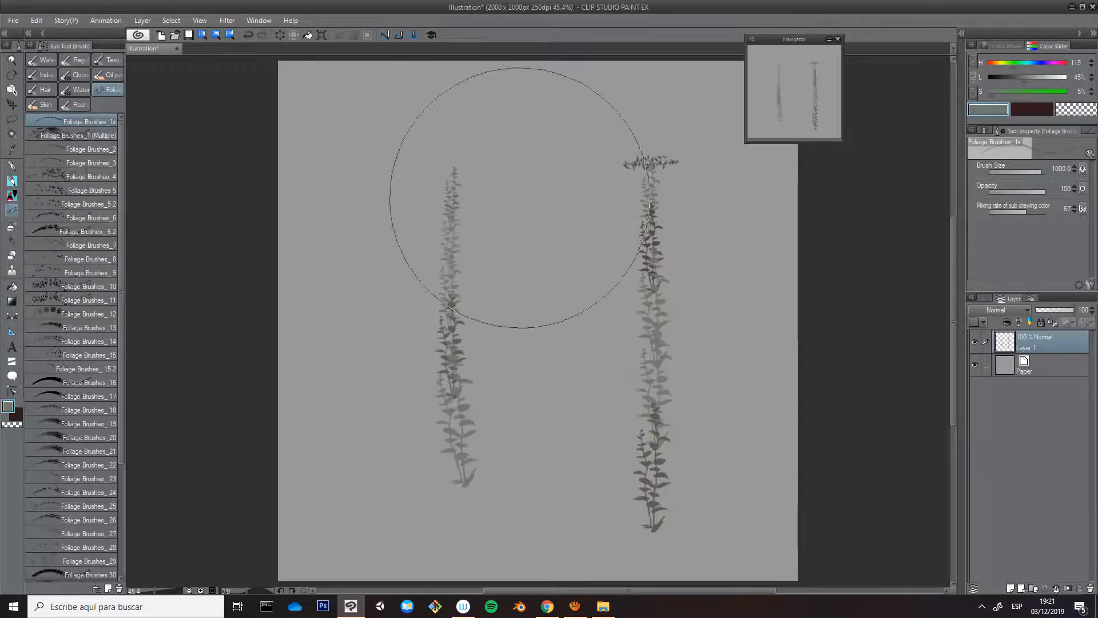
left_click_drag(514, 172, 480, 440)
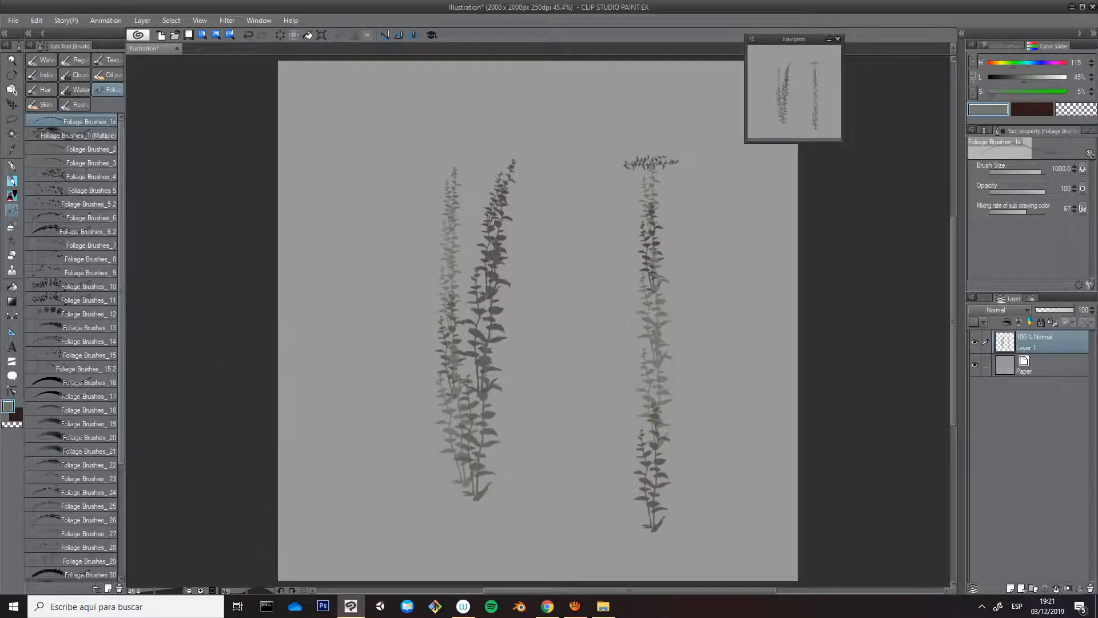
Delete the imported Foliage Brushes_1 copy at the end of the sub tool list
scroll(72, 343, "down", 5)
left_click(86, 575)
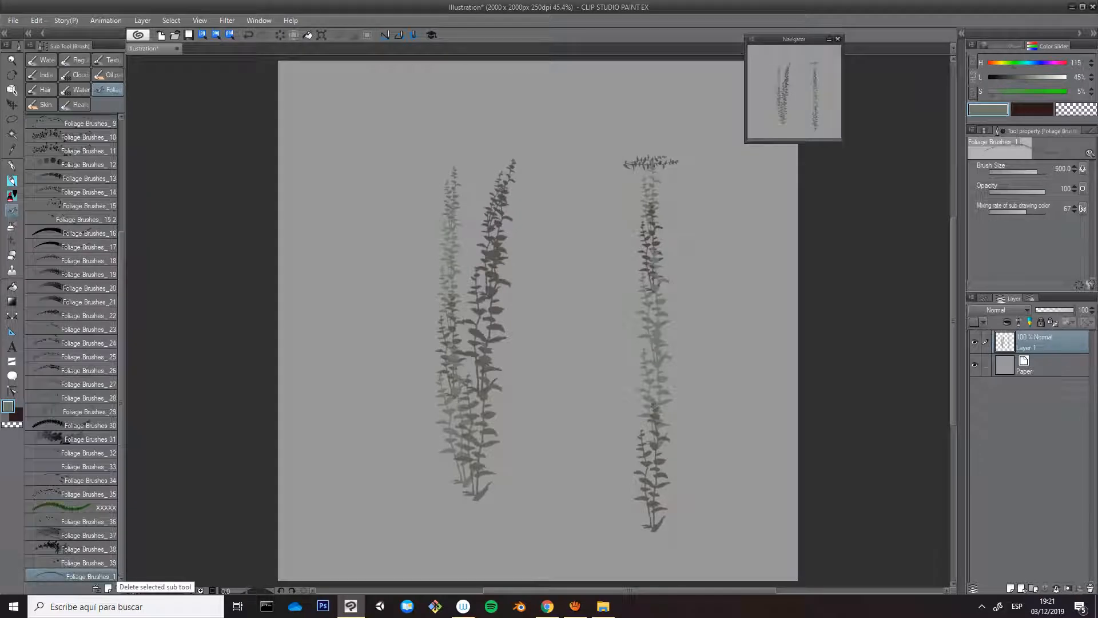
left_click(119, 588)
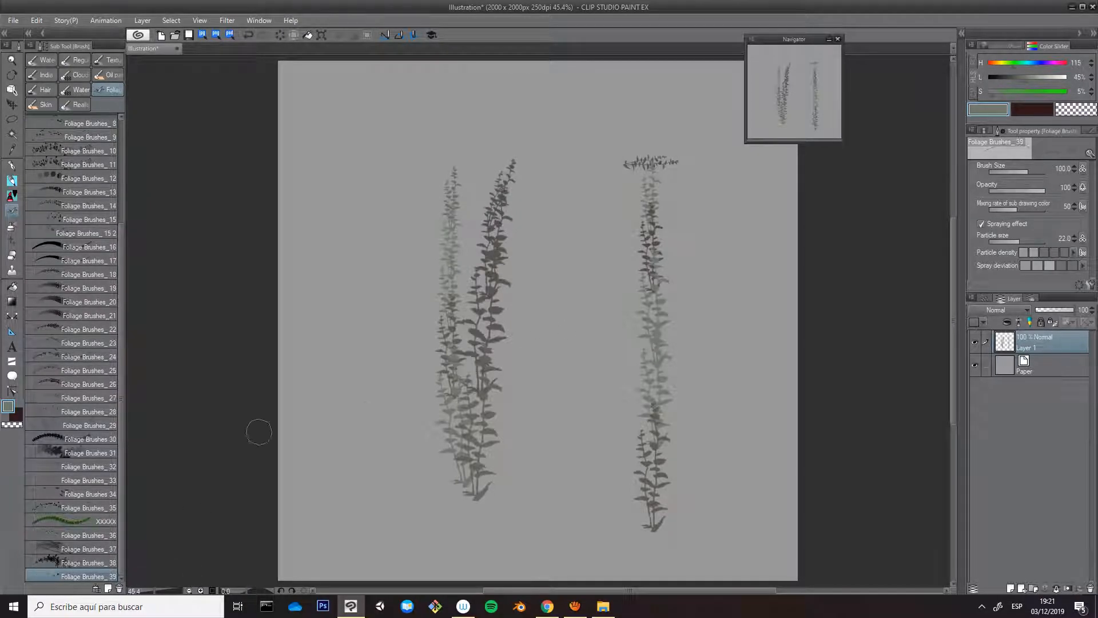
Rename the Foliage Brushes_1x sub tool as Foliage Brushes_1
left_click_drag(121, 343, 121, 234)
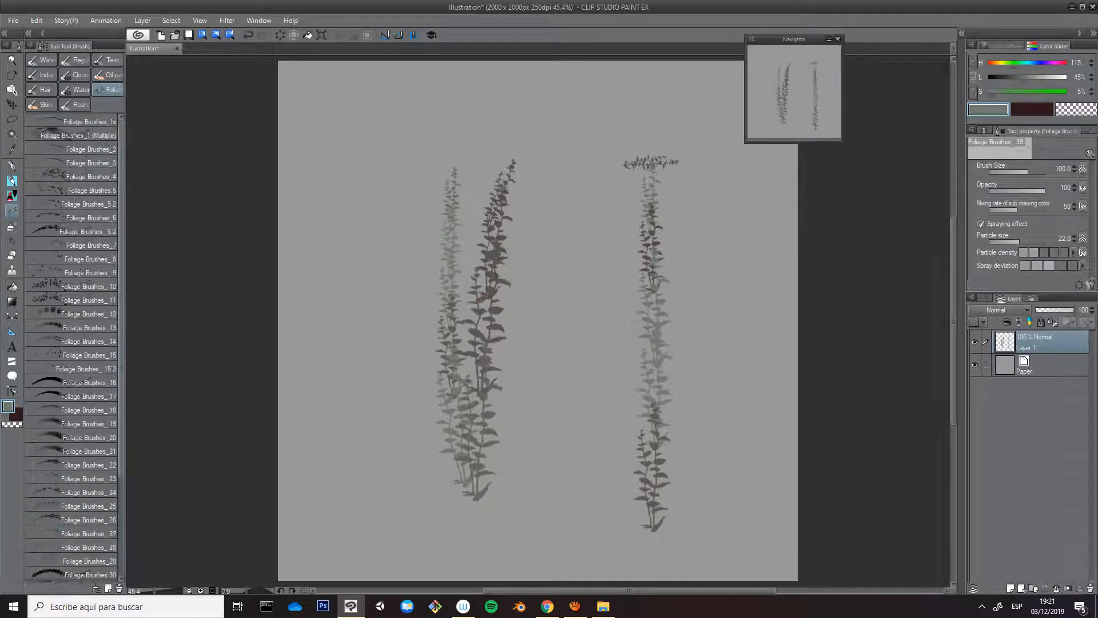
left_click(80, 121)
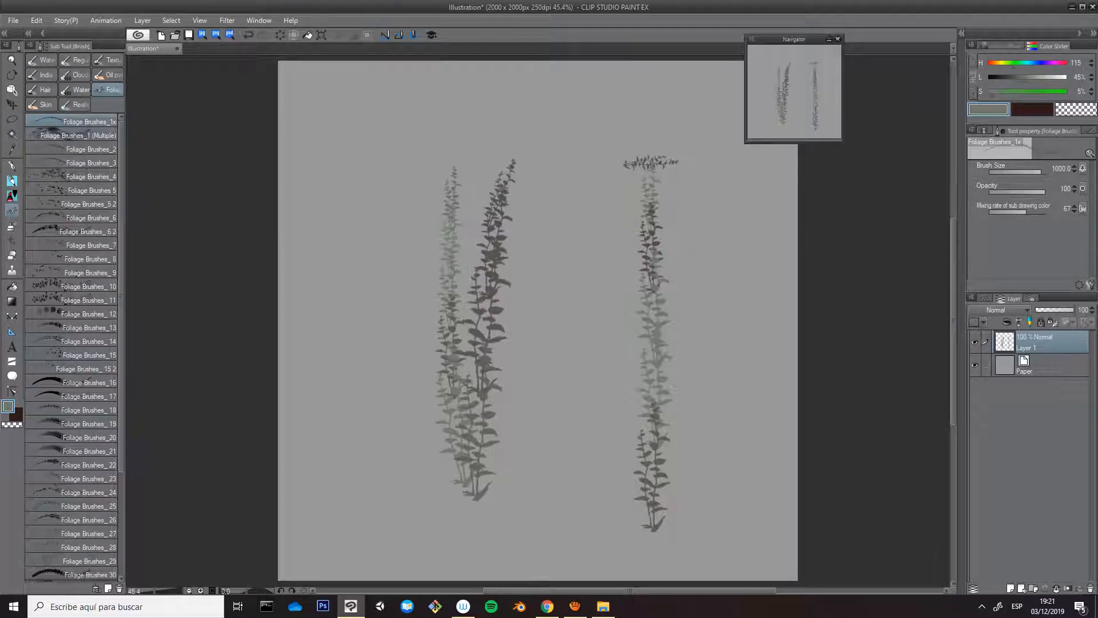
right_click(106, 122)
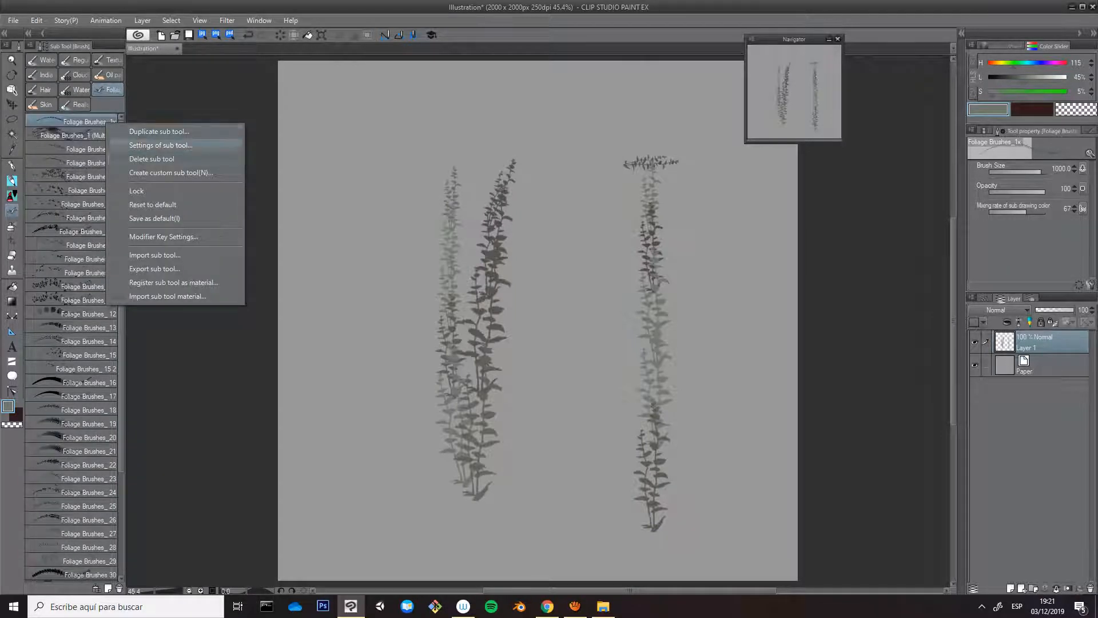
left_click(161, 145)
key("End")
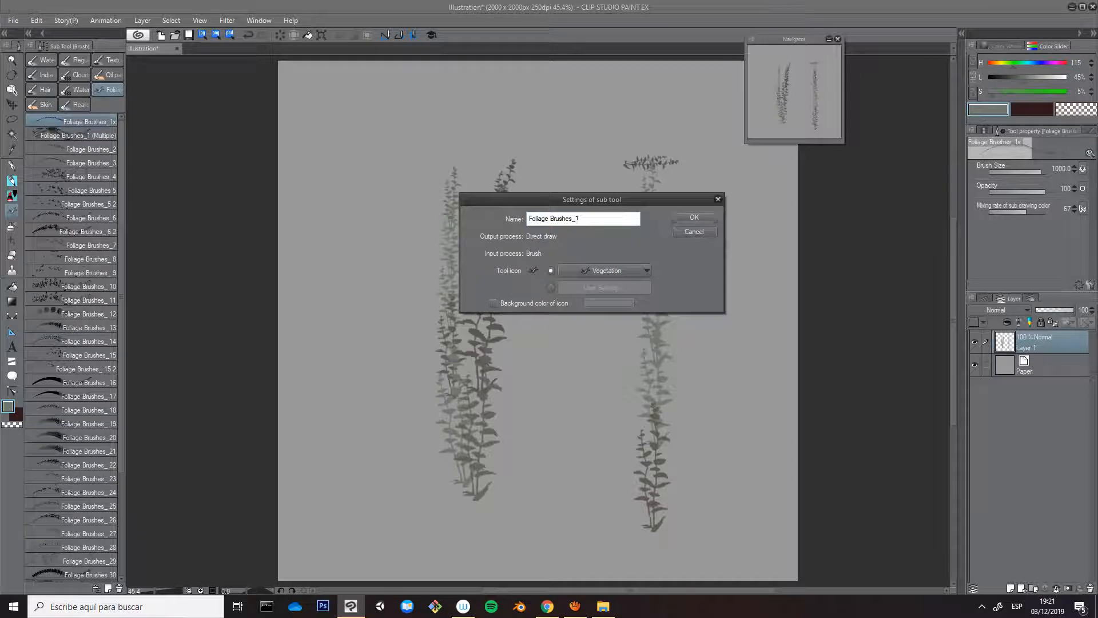
key("Return")
Look through the rest of the foliage brush list and the .sut files in the AaronBlaise_Foliage folder, and close the folder
scroll(72, 343, "down", 3)
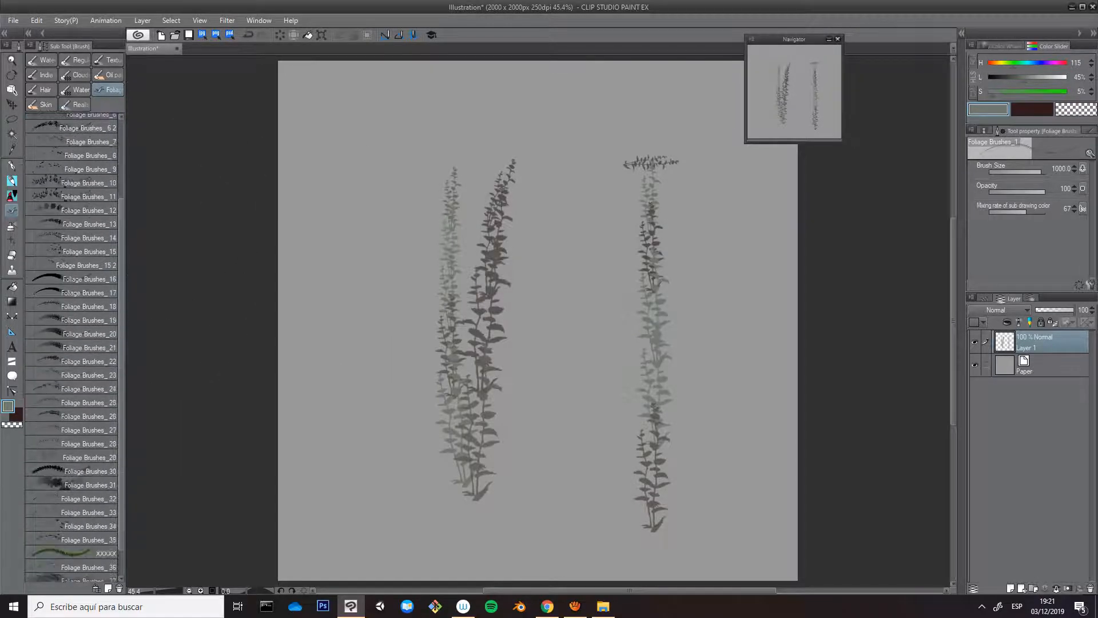
scroll(72, 349, "down", 1)
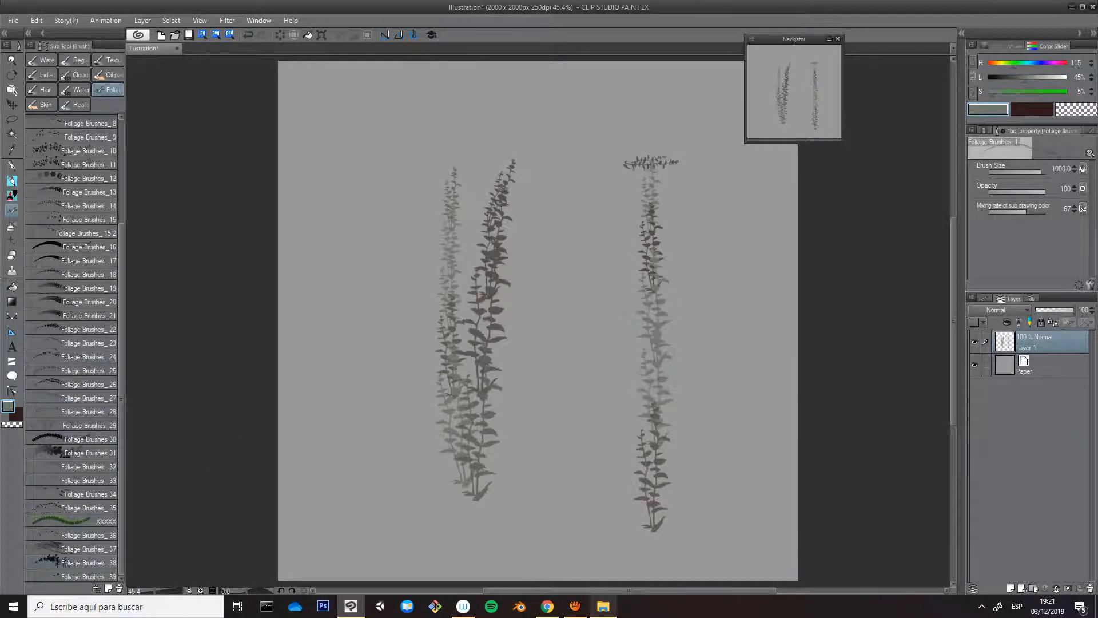
left_click(603, 606)
scroll(583, 280, "down", 4)
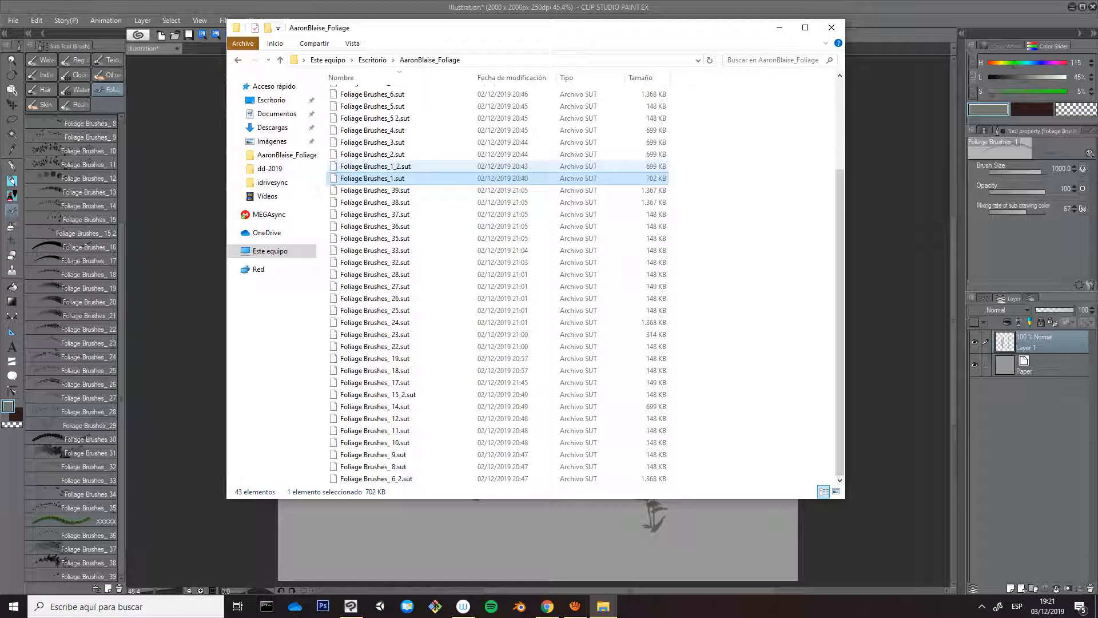
left_click(832, 28)
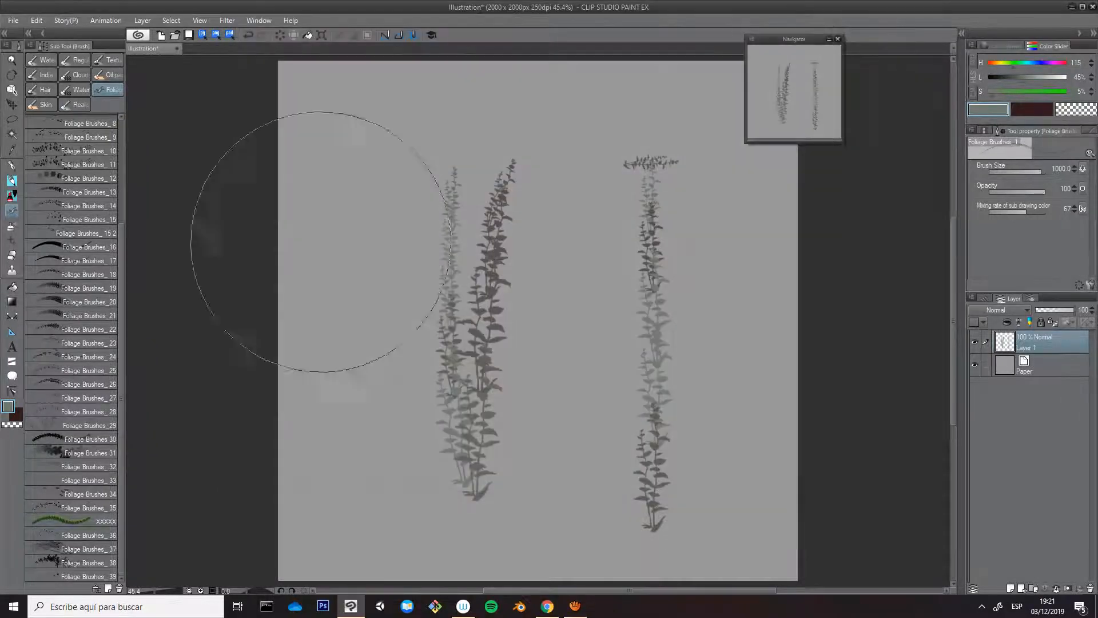
Replace Layer 1 with a new empty layer and paint a tall vertical Foliage Brushes_1 stroke on the canvas's left half
left_click_drag(121, 234, 121, 135)
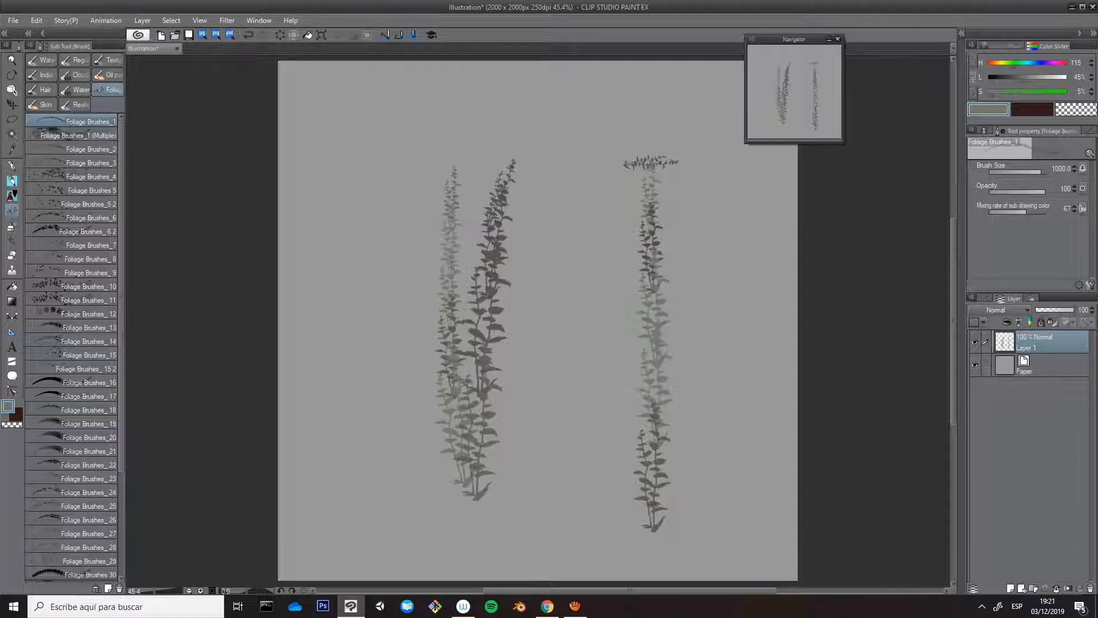
left_click(1090, 588)
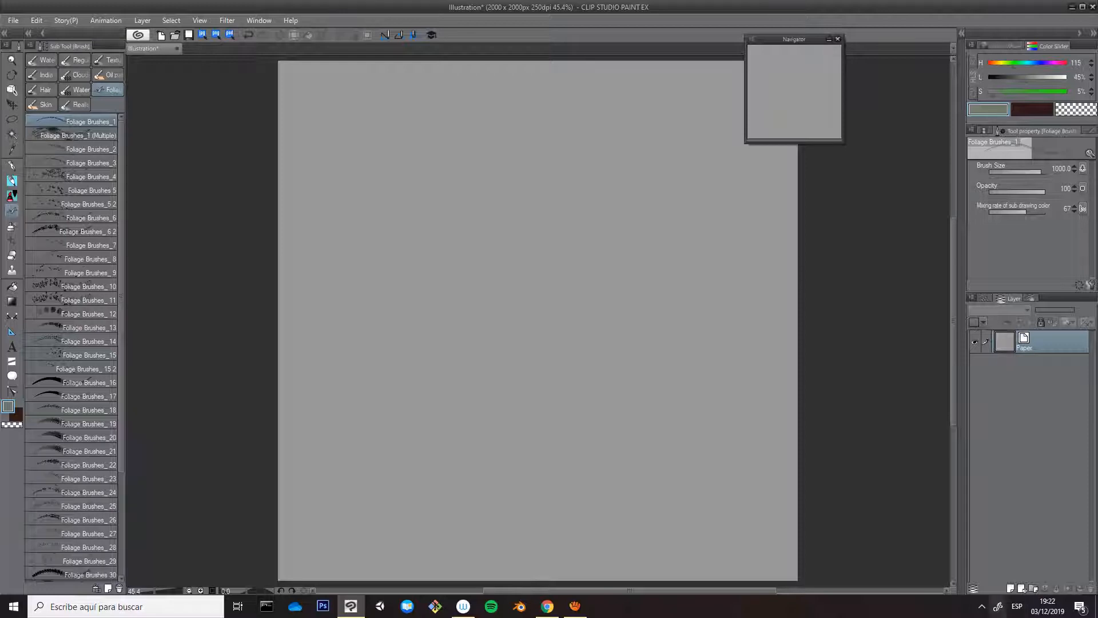
left_click(1011, 588)
mouse_move(408, 179)
left_mouse_down()
mouse_move(419, 430)
mouse_move(394, 441)
left_mouse_up()
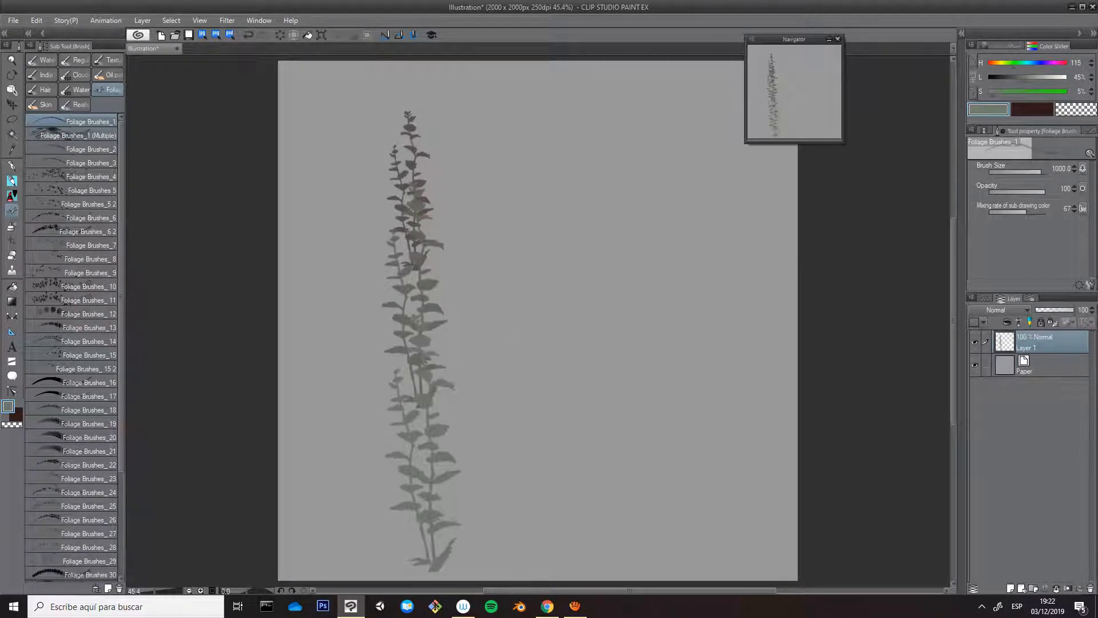
Paint dense Foliage Brushes_1 (Multiple) strokes on the canvas's right half, add a Foliage Brushes_1 stroke near the middle, and clear the layer
left_click(72, 135)
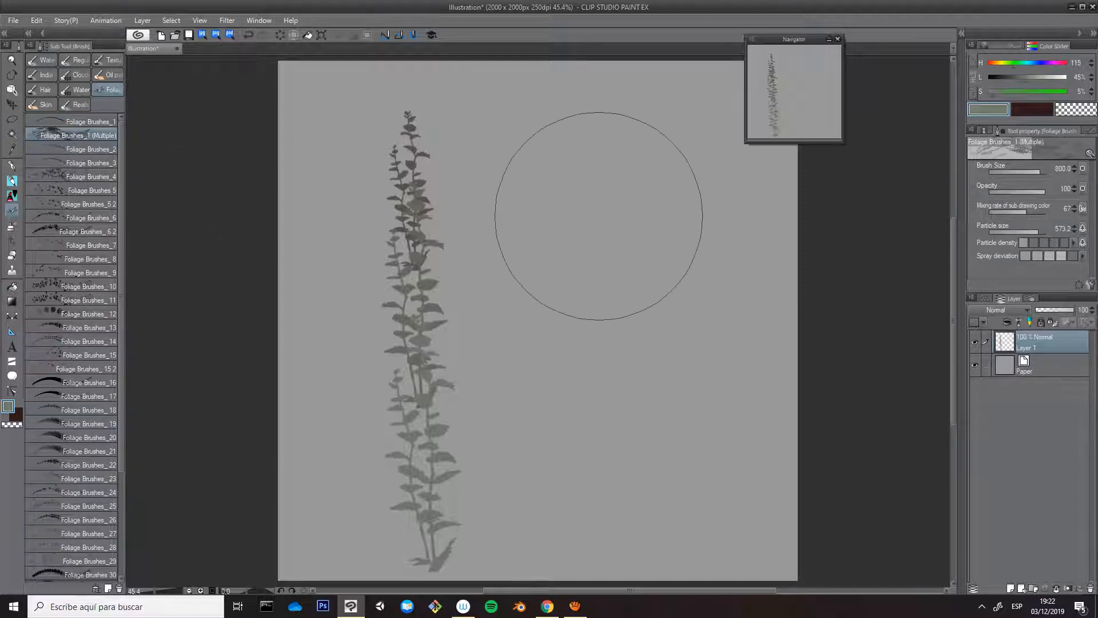
mouse_move(625, 147)
left_mouse_down()
mouse_move(639, 343)
mouse_move(629, 483)
left_mouse_up()
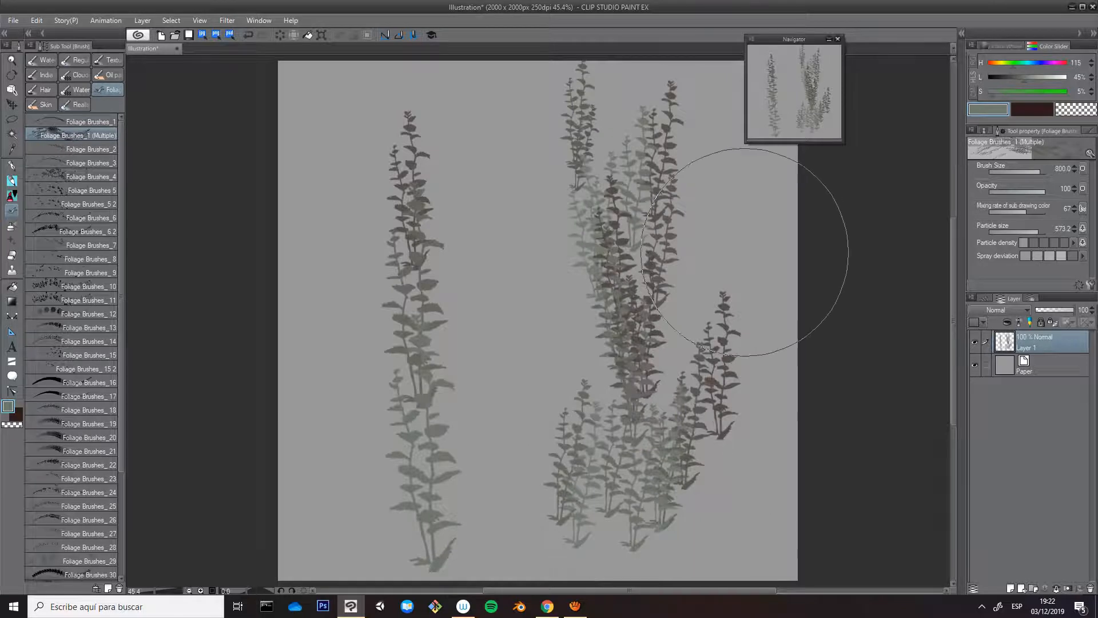
left_click_drag(623, 177, 613, 429)
left_click(86, 121)
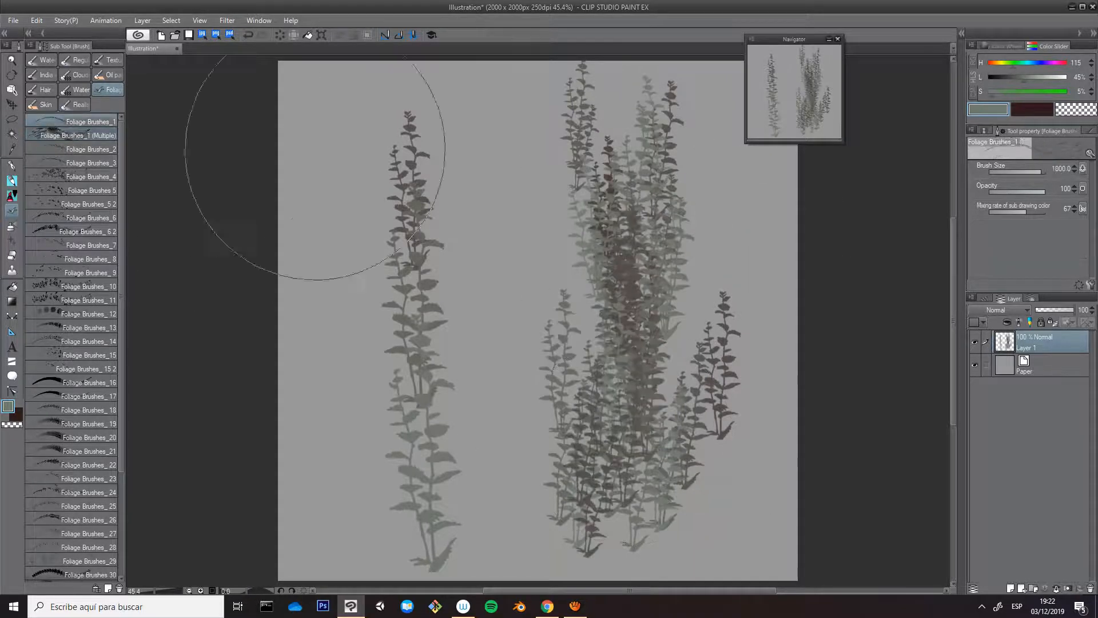
mouse_move(481, 109)
left_mouse_down()
mouse_move(465, 184)
mouse_move(469, 458)
left_mouse_up()
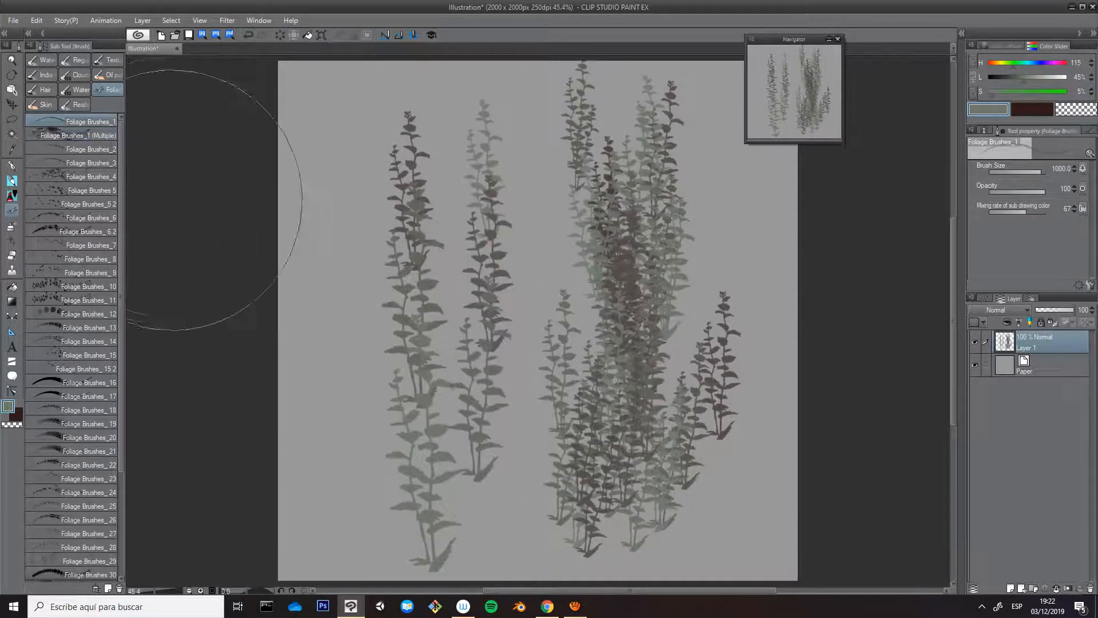
key("Delete")
Paint a tall vertical Foliage Brushes_1 (Multiple) stroke on the canvas's right half and undo it
left_click(78, 135)
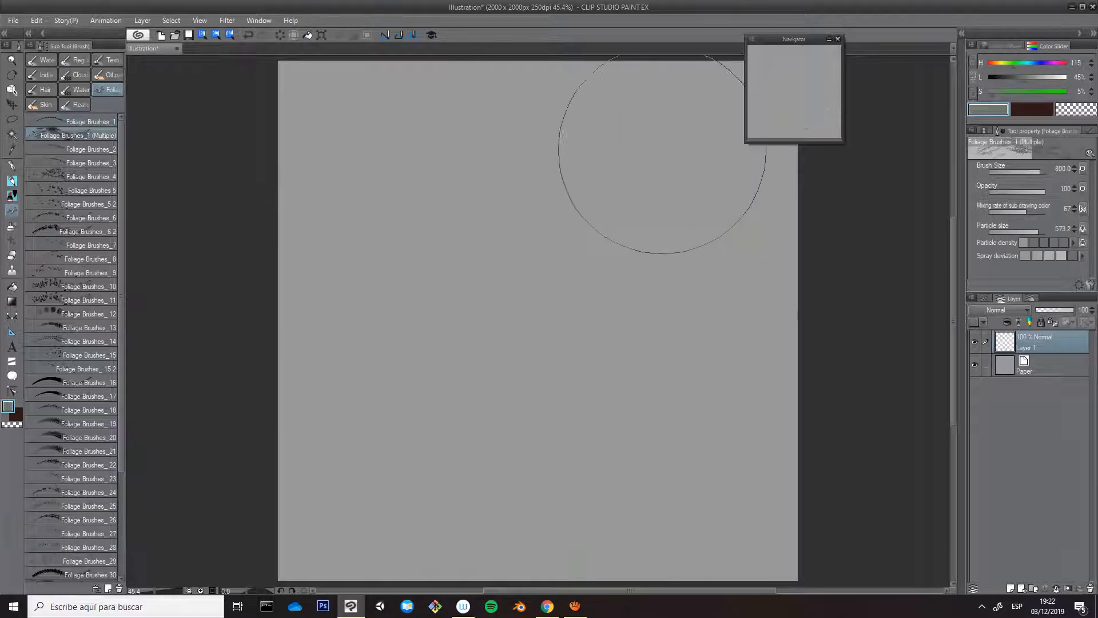
mouse_move(662, 147)
left_mouse_down()
mouse_move(650, 503)
mouse_move(637, 479)
left_mouse_up()
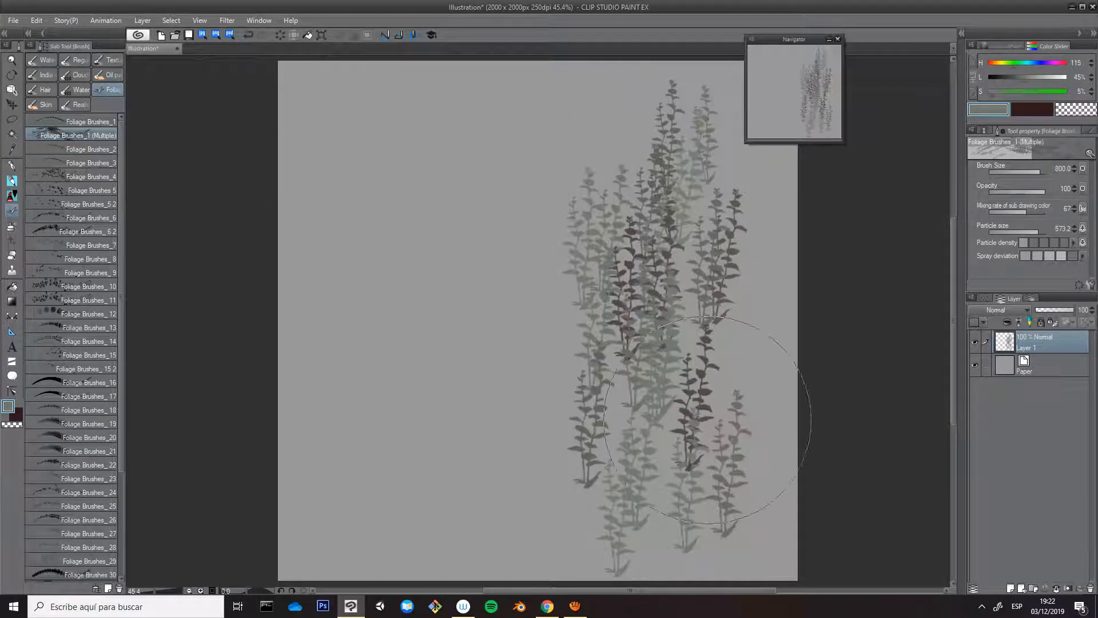
mouse_move(1031, 292)
left_mouse_down()
mouse_move(1031, 319)
mouse_move(1032, 304)
left_mouse_up()
key("ctrl+z")
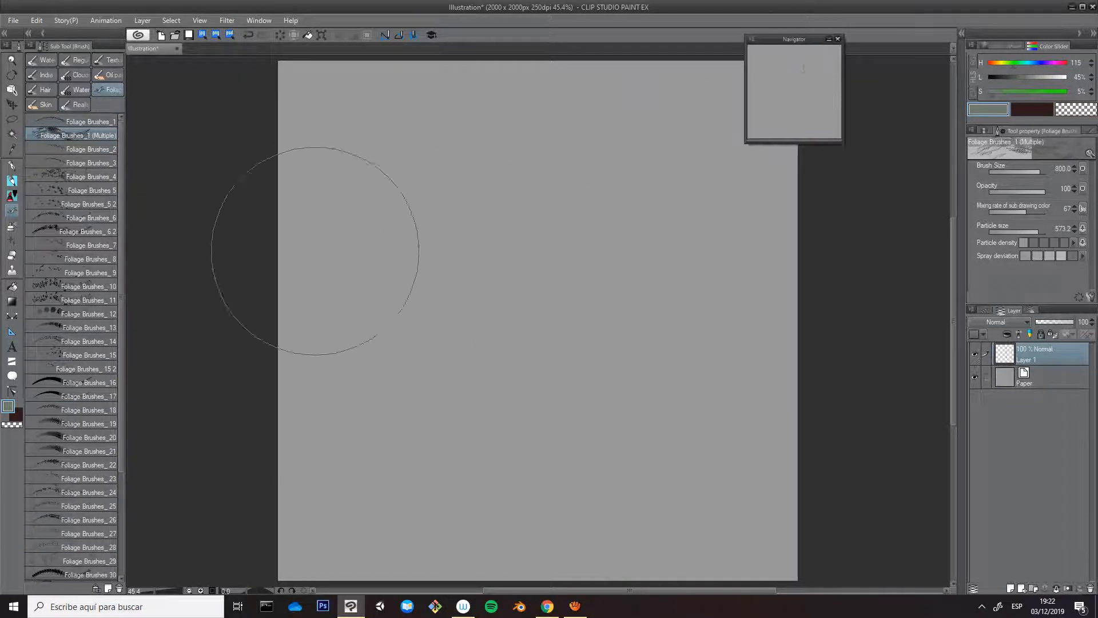
Compare Foliage Brushes_1 with Foliage Brushes_1 (Multiple), paint two more vertical strokes with the Multiple version, and undo them
left_click(86, 121)
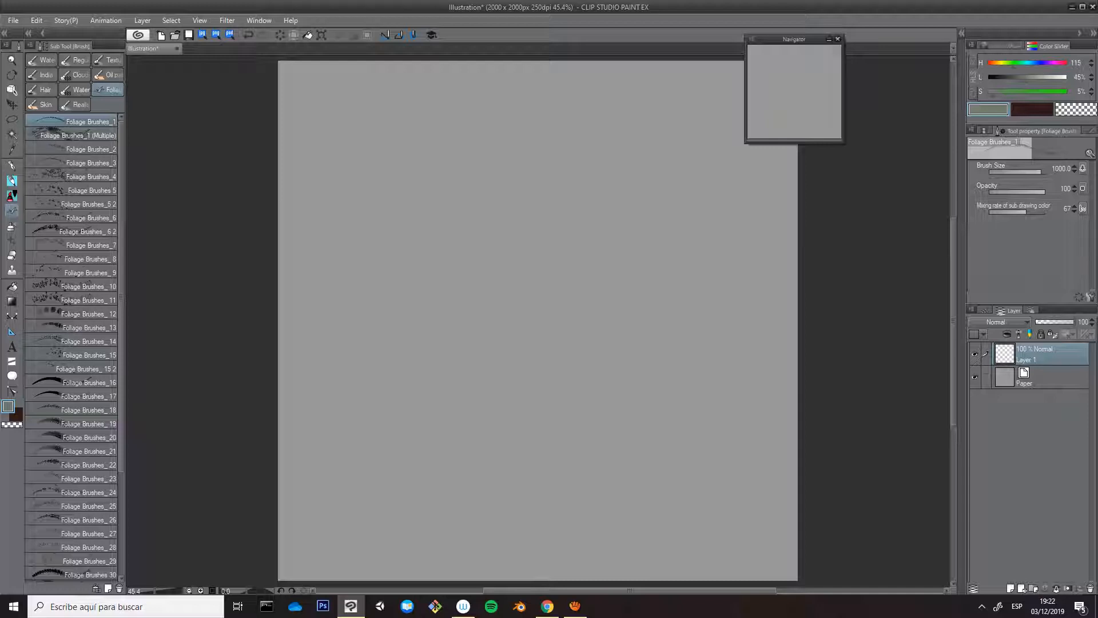
left_click(78, 135)
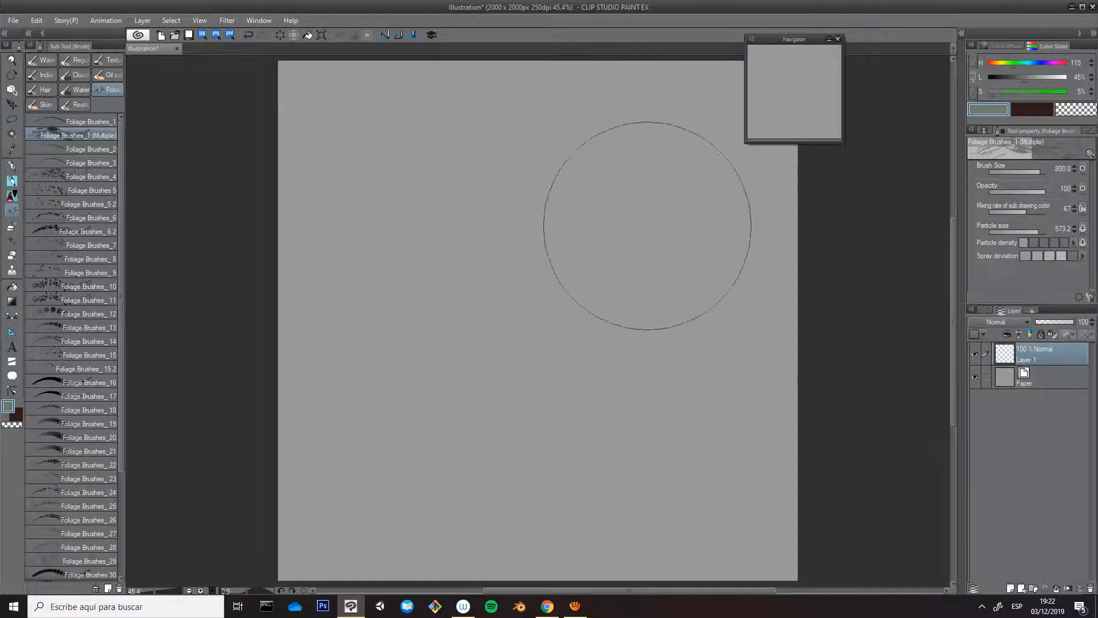
mouse_move(647, 225)
left_mouse_down()
mouse_move(669, 355)
mouse_move(650, 429)
left_mouse_up()
mouse_move(625, 178)
left_mouse_down()
mouse_move(612, 355)
mouse_move(590, 286)
mouse_move(667, 527)
left_mouse_up()
key("ctrl+z")
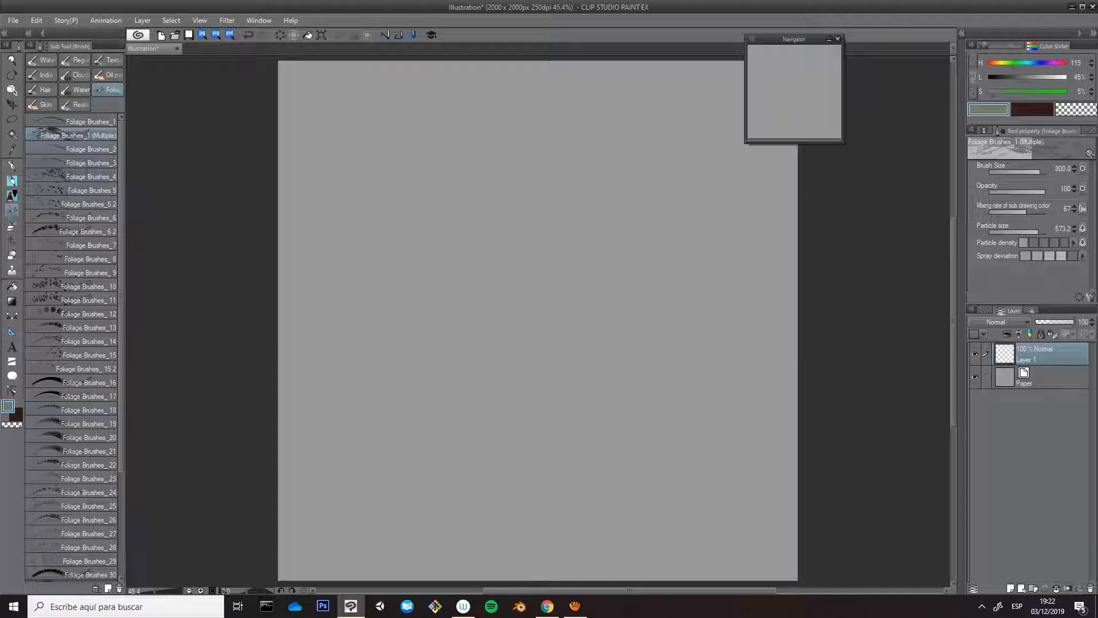
Check the brush tip settings of Foliage Brushes_2, Foliage Brushes_3, Foliage Brushes_4 and Foliage Brushes 5
left_click(74, 150)
left_click(1091, 297)
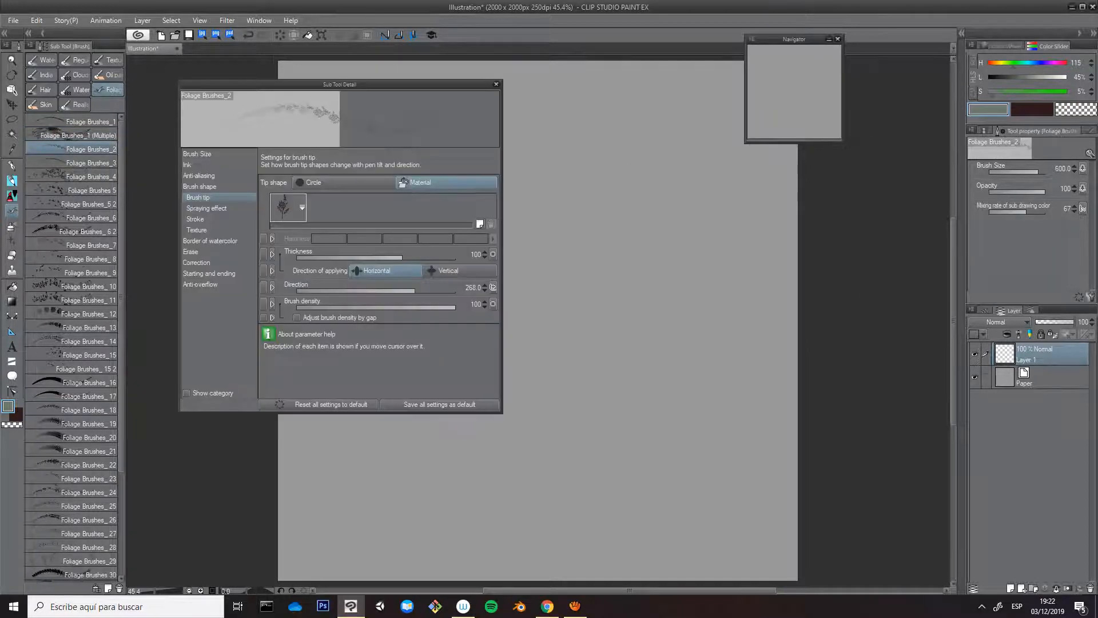
left_click(75, 163)
left_click(74, 177)
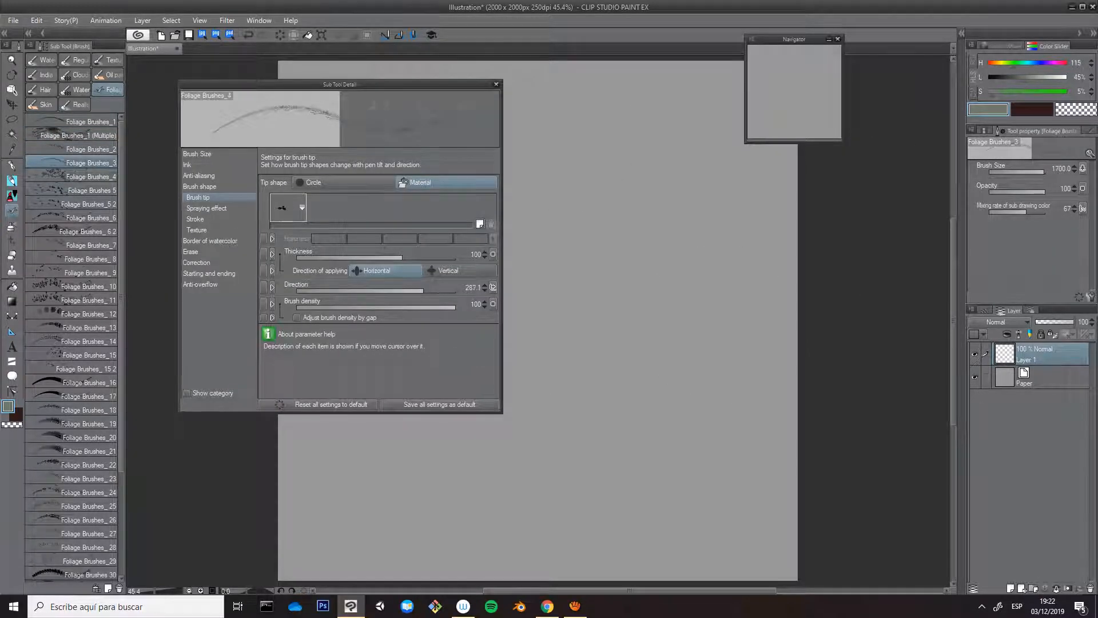
left_click(75, 190)
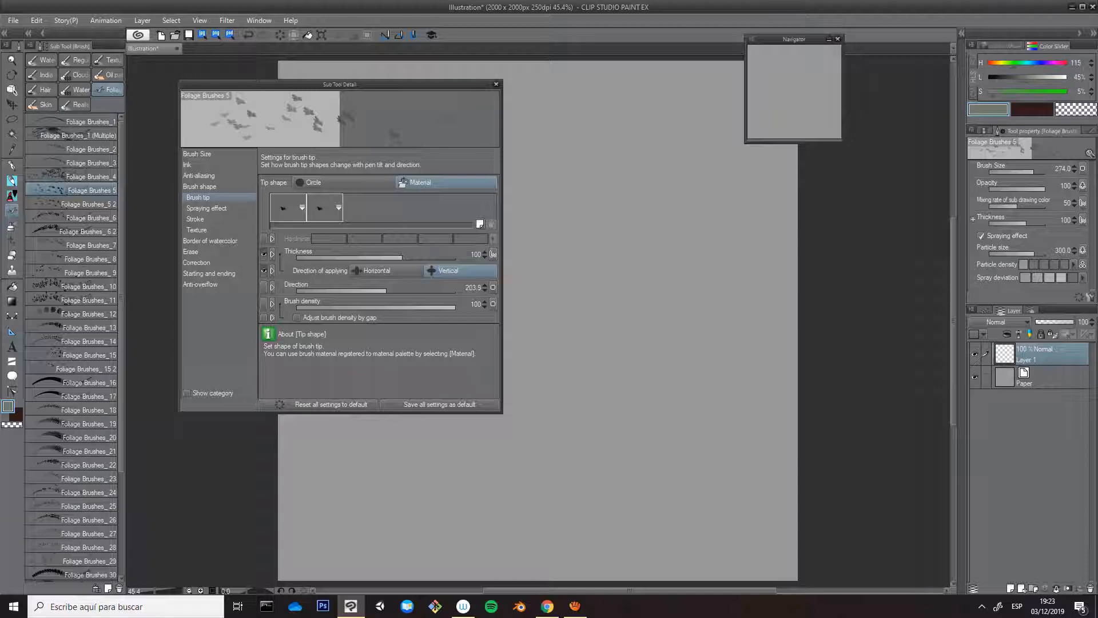
Look at the tip shape selection for both of Foliage Brushes 5's tip materials and leave it without choosing a shape
left_click(302, 208)
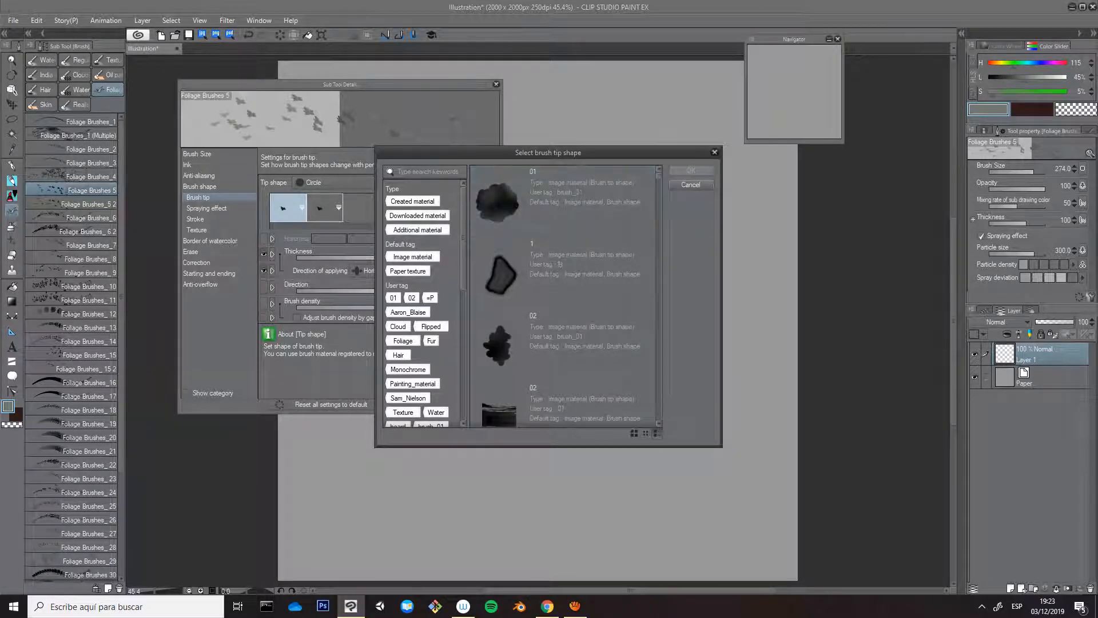
left_click(691, 184)
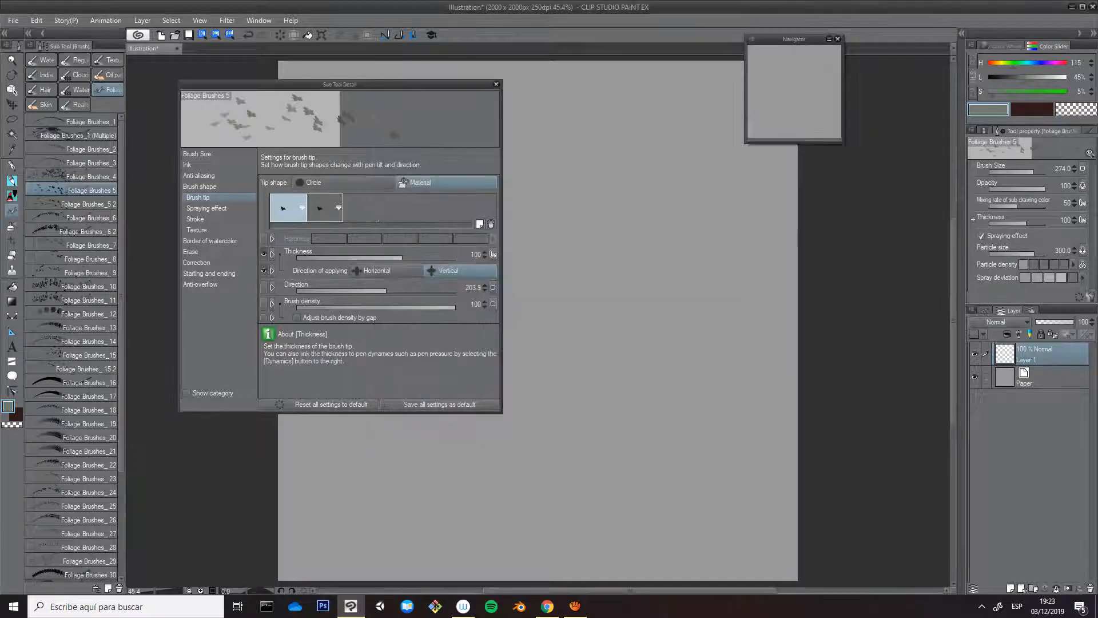
left_click(338, 208)
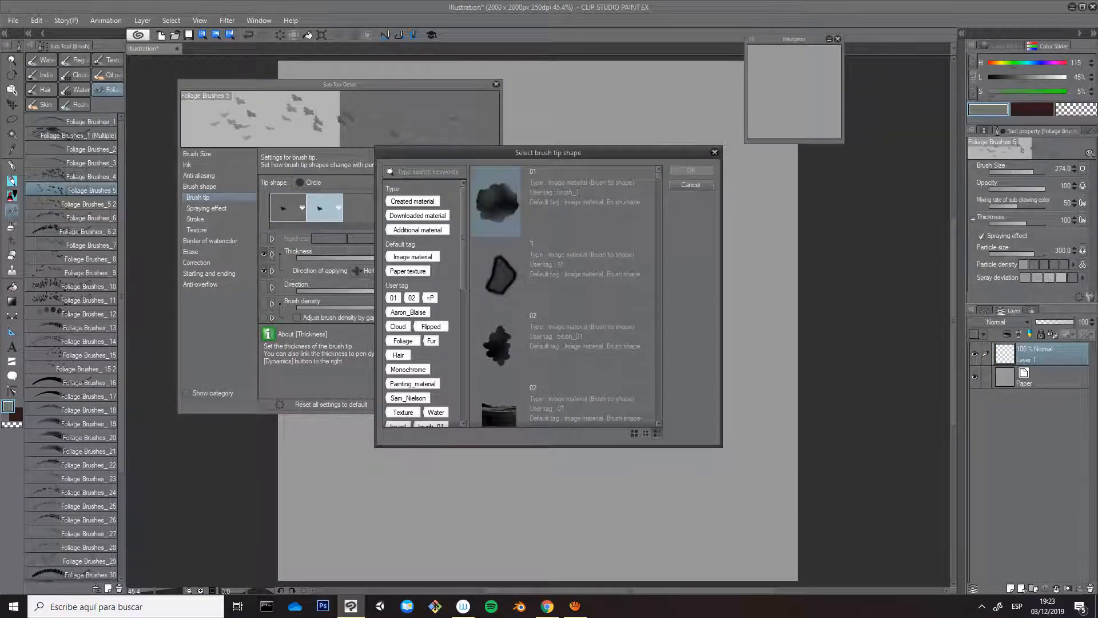
double_click(493, 253)
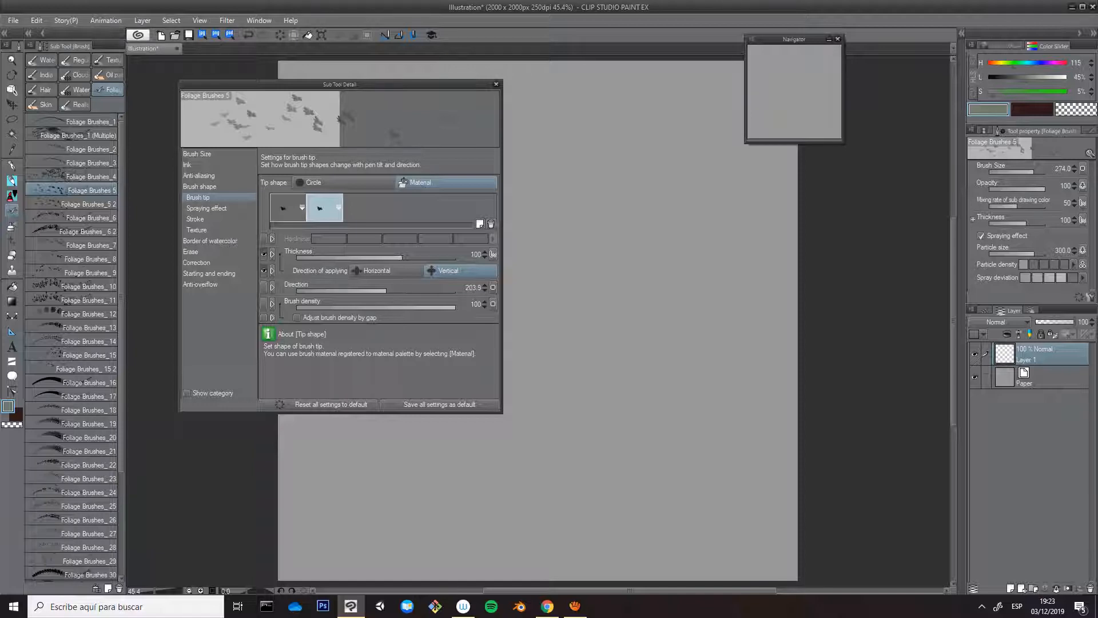
Paint two vertical Foliage Brushes 5 test strokes on the canvas's right half, close the sub tool details, and clear the layer
mouse_move(654, 109)
left_mouse_down()
mouse_move(657, 153)
mouse_move(650, 416)
left_mouse_up()
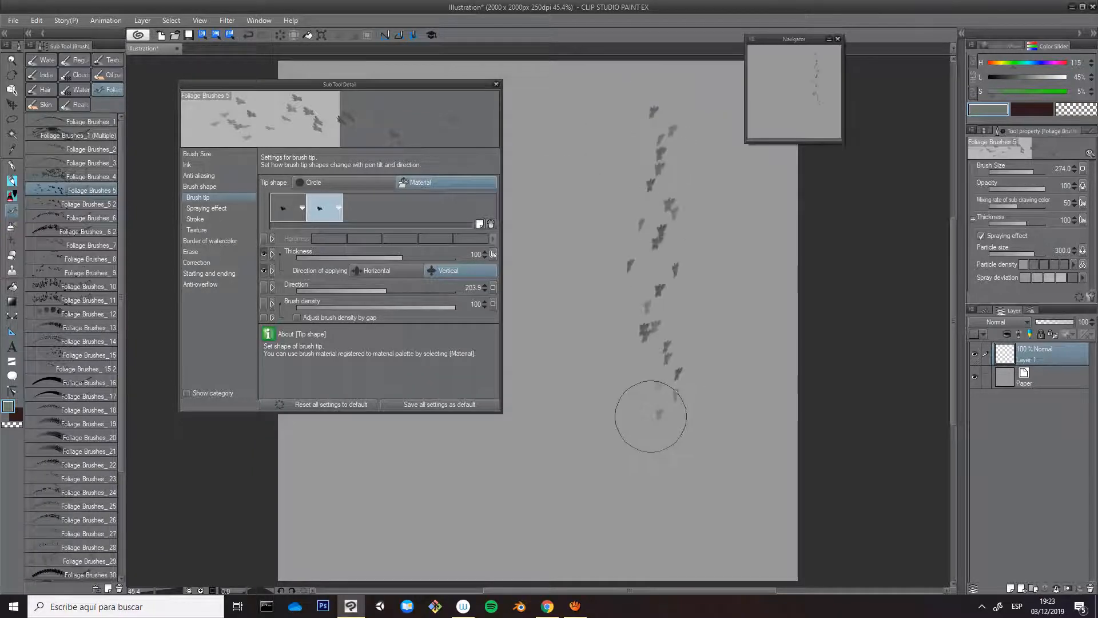
left_click_drag(635, 162, 644, 415)
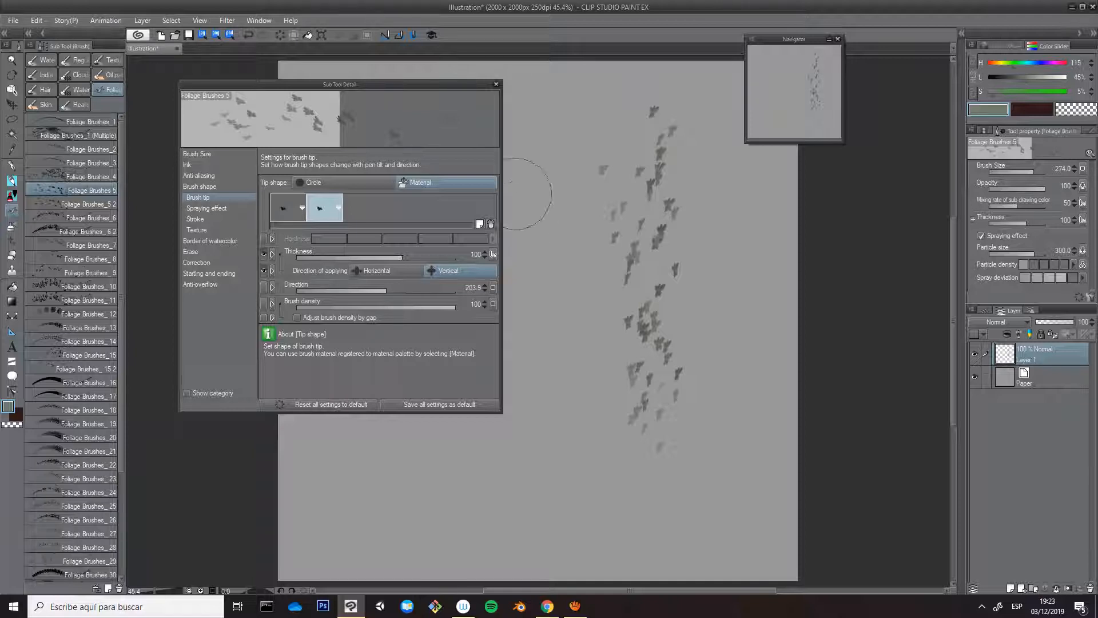
left_click(495, 84)
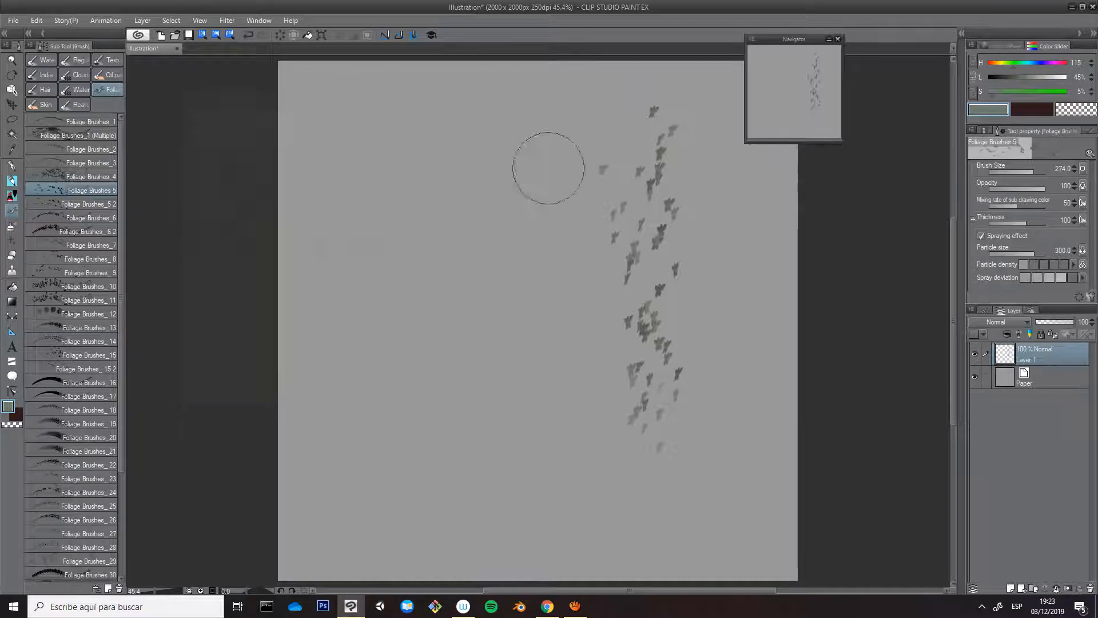
key("Delete")
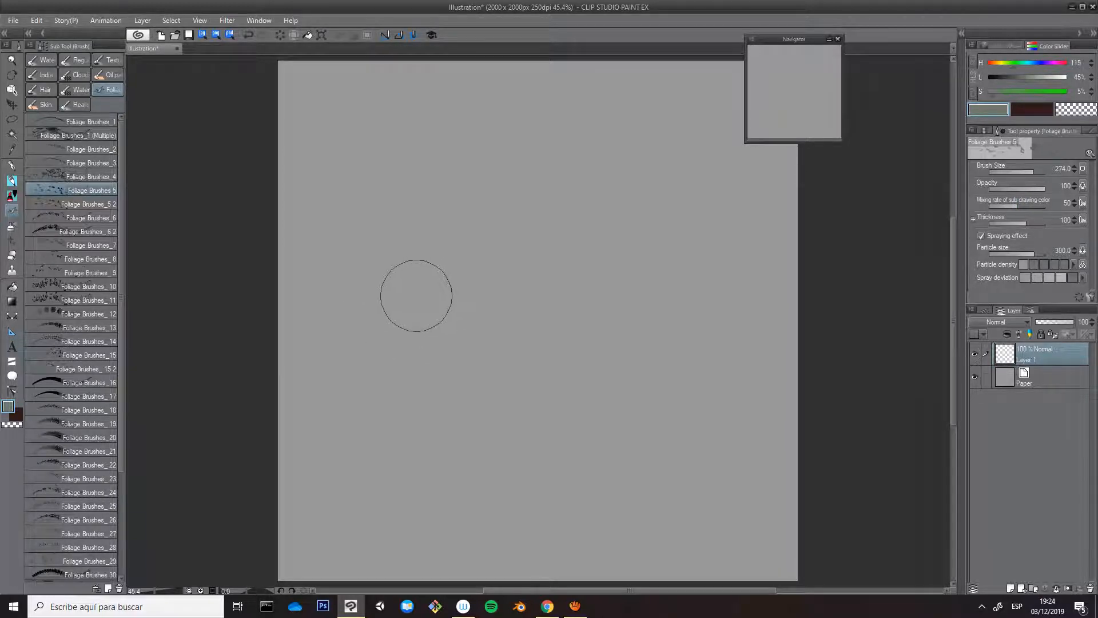
Show the color wheel and switch back and forth between main and sub drawing colors, ending on the dark brown sub color
key("F6")
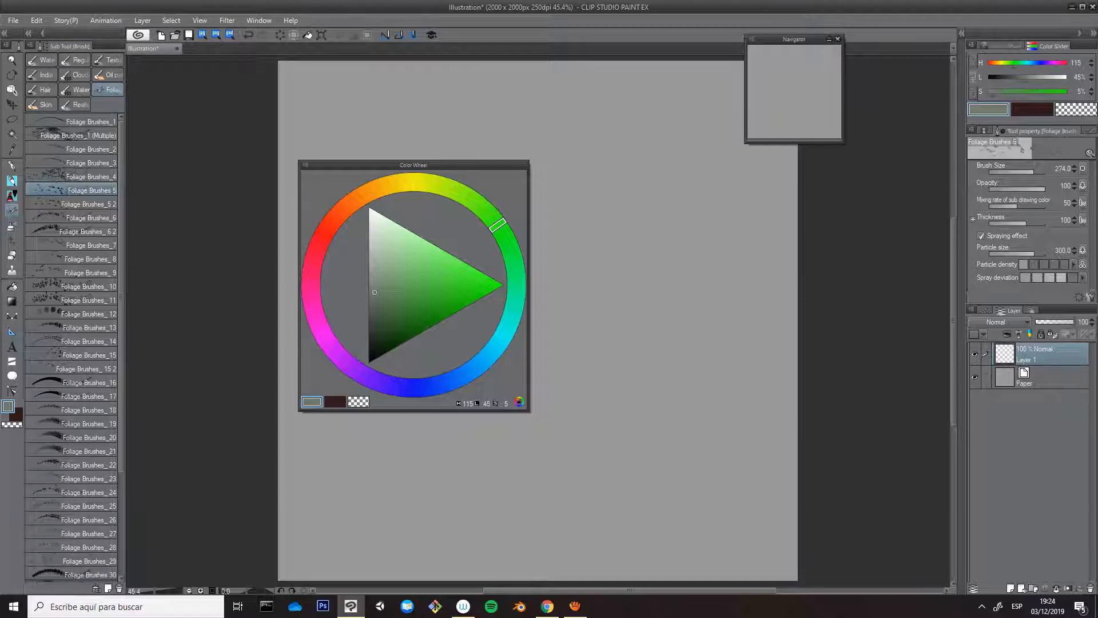
key("x")
key("x")
key("x")
key("x")
key("x")
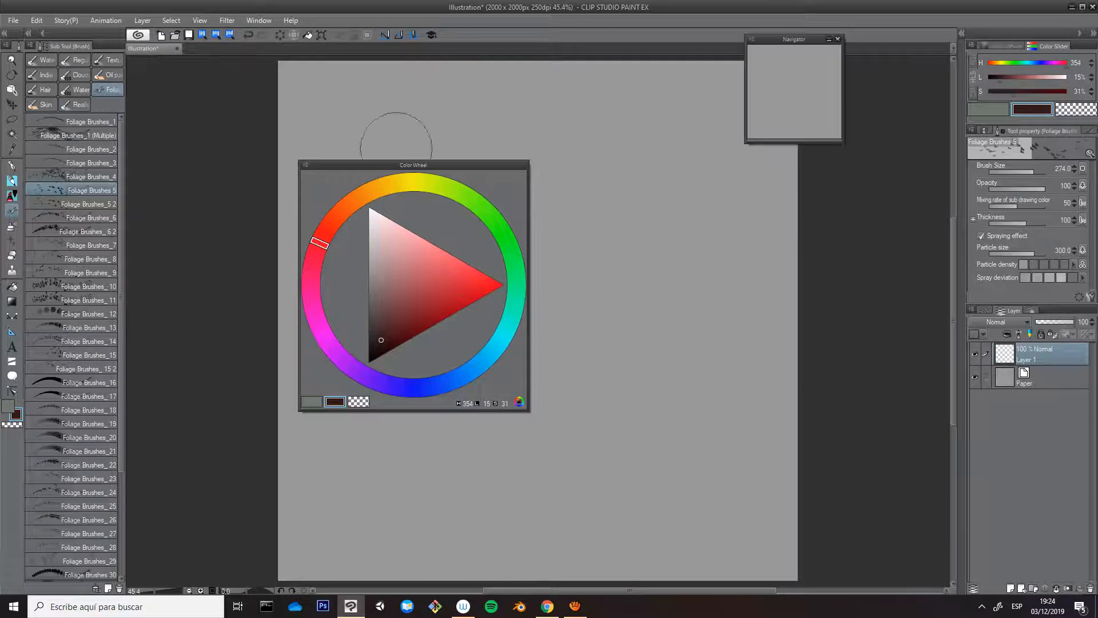
Paint overlapping vertical Foliage Brushes 5 strokes in the dark sub color and the grey-green main color, and clear the layer
left_click(709, 173)
left_click_drag(679, 151, 690, 417)
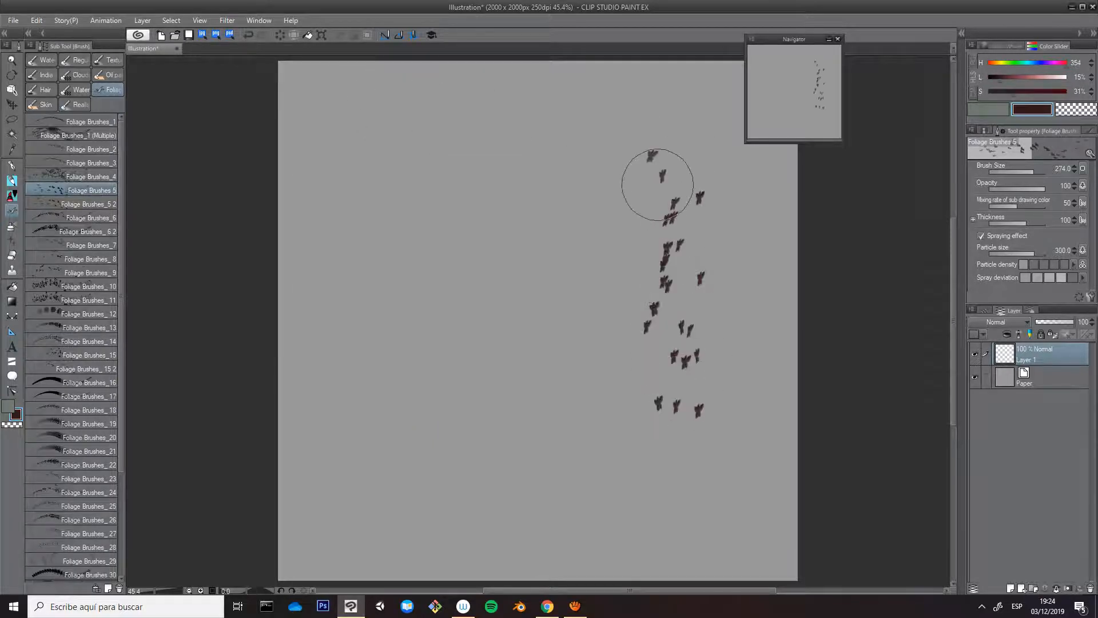
key("x")
mouse_move(658, 179)
left_mouse_down()
mouse_move(674, 436)
mouse_move(690, 400)
mouse_move(688, 437)
left_mouse_up()
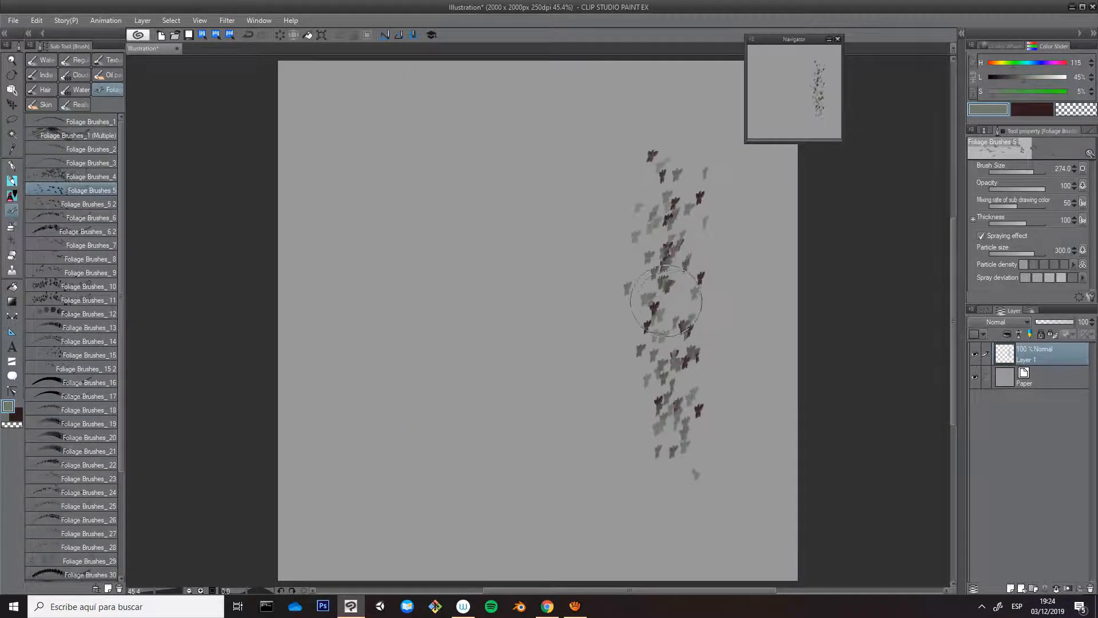
key("Delete")
Paint five overlapping vertical Foliage Brushes 5 strokes in the main color near the canvas's center
left_click_drag(553, 180, 601, 490)
left_click_drag(598, 155, 613, 478)
left_click_drag(621, 192, 626, 466)
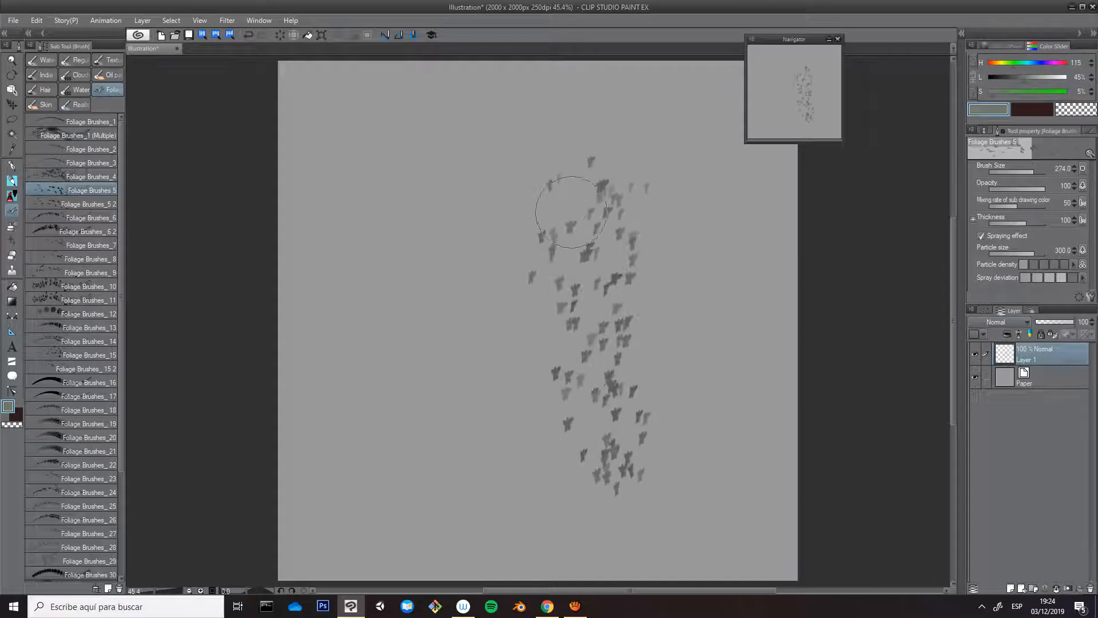
left_click_drag(581, 216, 600, 420)
left_click_drag(657, 166, 630, 348)
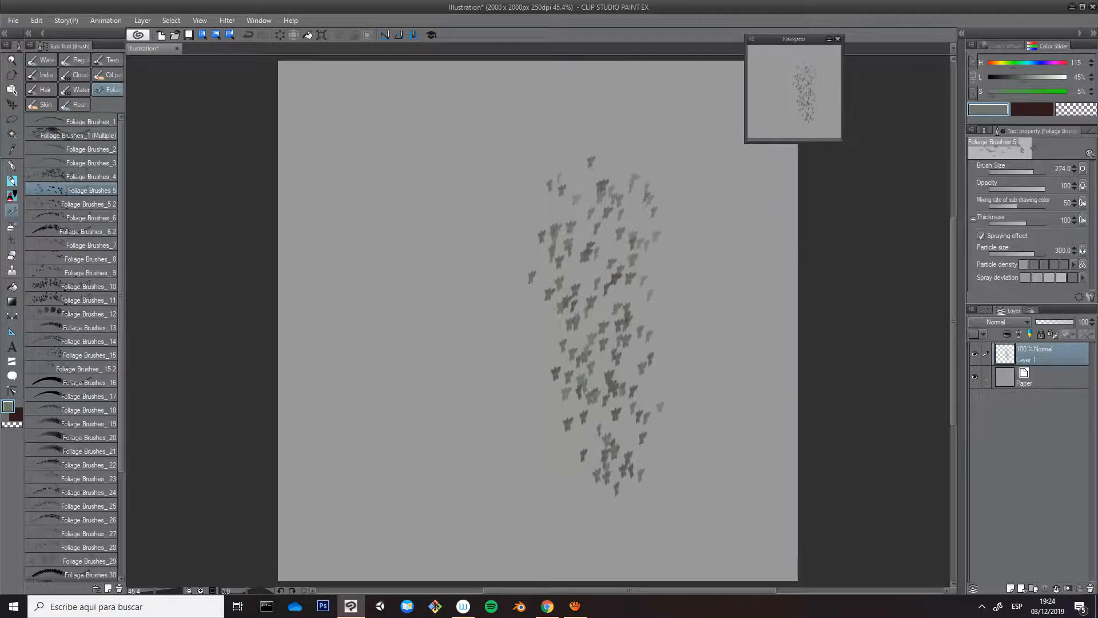
Set the mixing rate of sub drawing color to 0 and paint three vertical strokes to the right of the first leaf cluster
left_click_drag(1015, 205, 987, 206)
mouse_move(689, 256)
left_mouse_down()
mouse_move(720, 404)
mouse_move(704, 230)
mouse_move(682, 288)
mouse_move(706, 448)
left_mouse_up()
mouse_move(714, 264)
left_mouse_down()
mouse_move(682, 287)
mouse_move(705, 456)
left_mouse_up()
left_click_drag(713, 213, 727, 458)
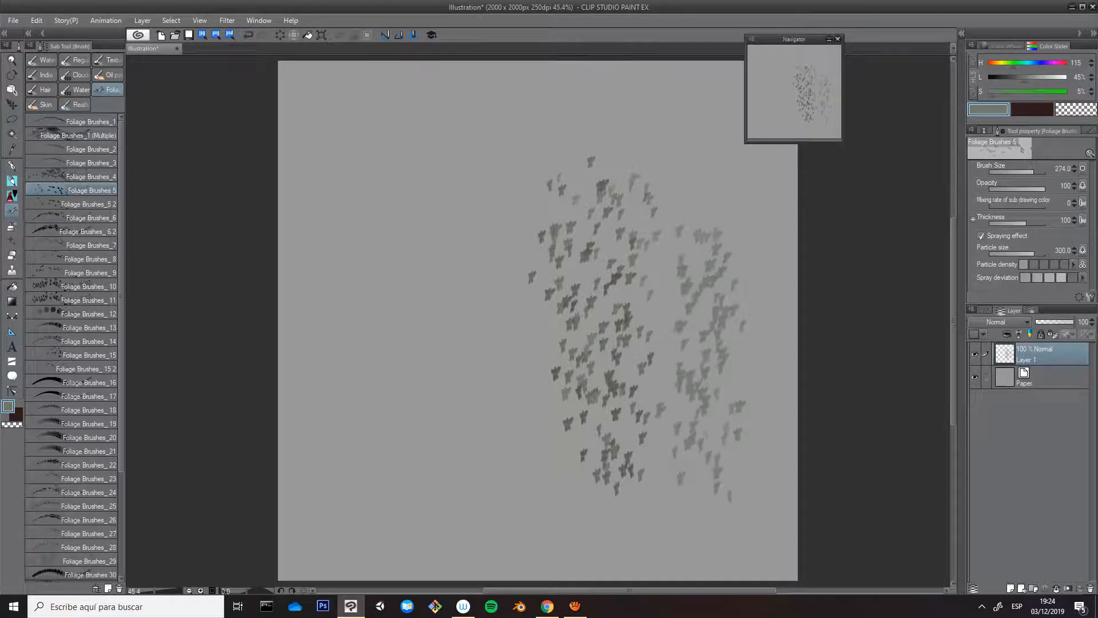
Clear the layer and paint a central Foliage Brushes 5 leaf cluster in the dark sub color with its mixing rate set to 50
key("Delete")
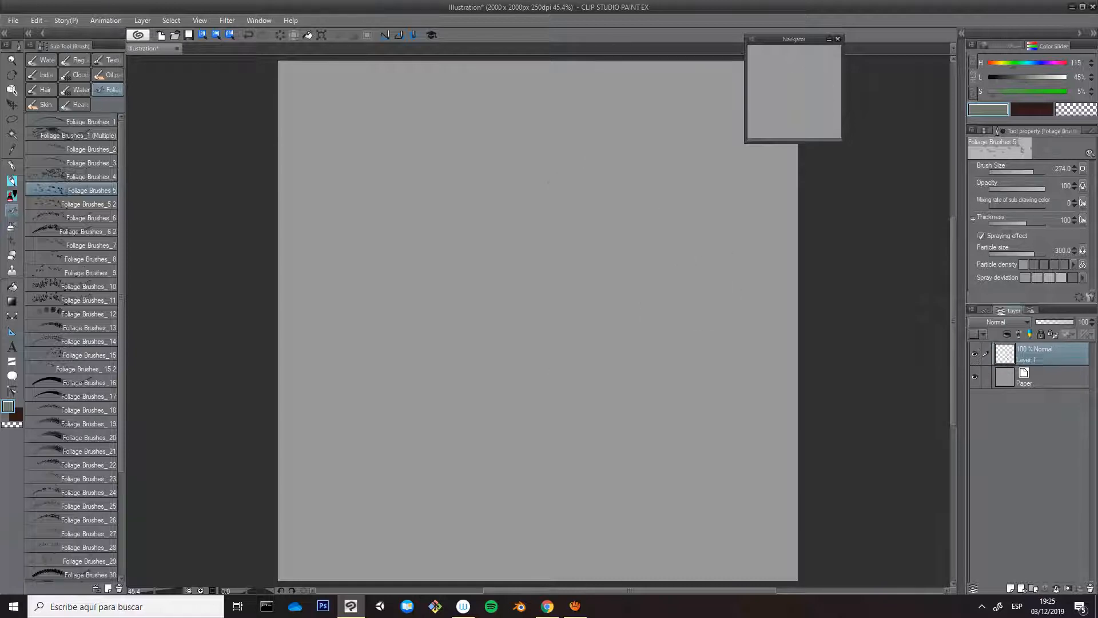
left_click(1017, 204)
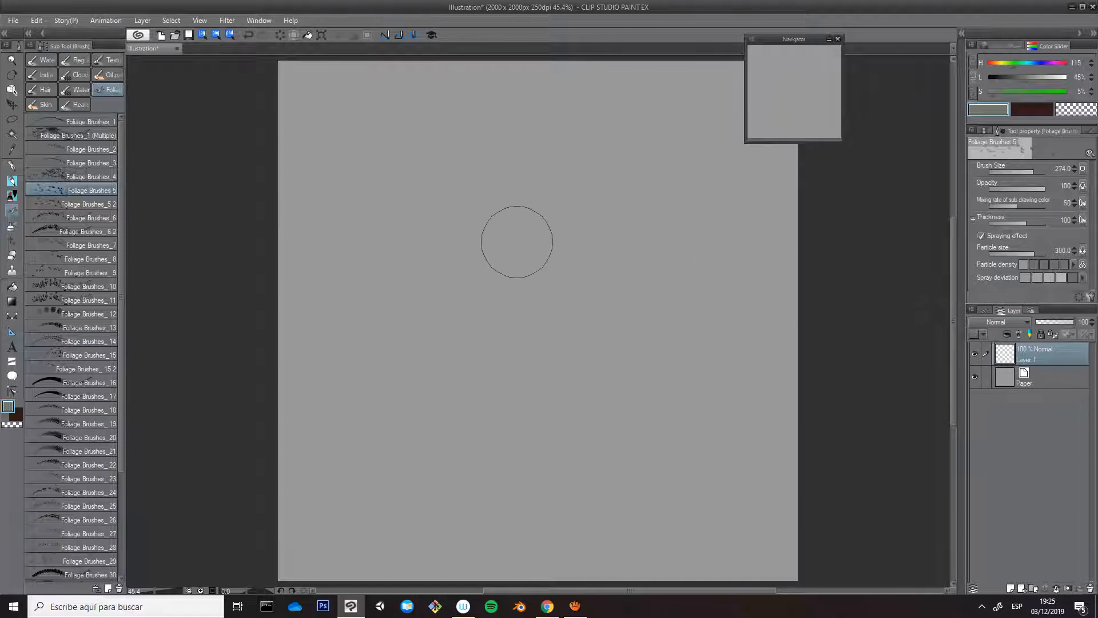
key("x")
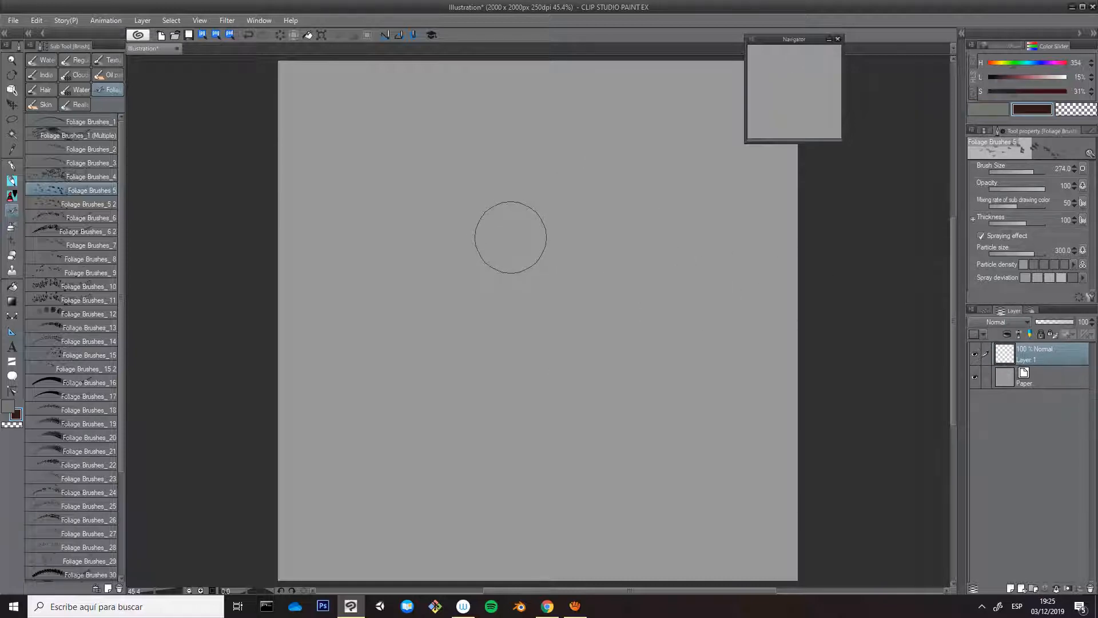
mouse_move(513, 208)
left_mouse_down()
mouse_move(529, 406)
mouse_move(550, 289)
mouse_move(546, 183)
mouse_move(564, 429)
mouse_move(590, 302)
mouse_move(593, 427)
mouse_move(534, 249)
mouse_move(463, 274)
mouse_move(525, 326)
left_mouse_up()
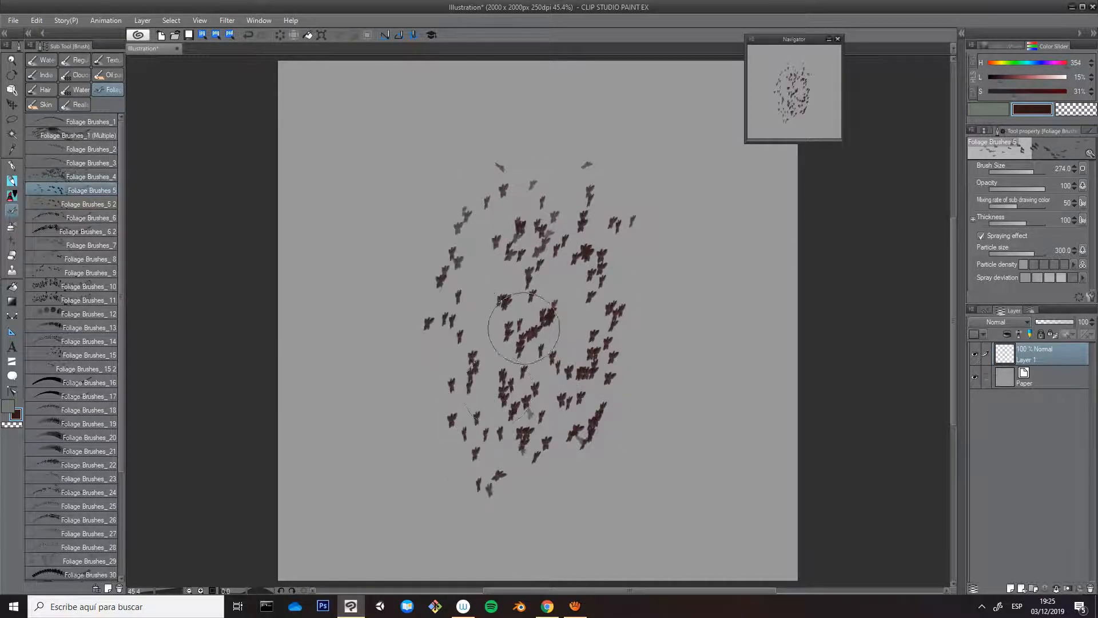
Change the sub drawing color to bright red and scatter Foliage Brushes 5 leaves around the cluster in red and in the grey-green main color
key("F7")
left_click(585, 322)
mouse_move(722, 209)
left_mouse_down()
mouse_move(692, 459)
mouse_move(658, 181)
mouse_move(616, 390)
mouse_move(456, 174)
mouse_move(387, 293)
mouse_move(422, 462)
mouse_move(506, 151)
mouse_move(534, 407)
mouse_move(586, 405)
mouse_move(585, 505)
mouse_move(575, 272)
left_mouse_up()
key("x")
mouse_move(563, 147)
left_mouse_down()
mouse_move(577, 380)
mouse_move(629, 370)
mouse_move(670, 188)
mouse_move(565, 330)
mouse_move(509, 366)
mouse_move(442, 171)
left_mouse_up()
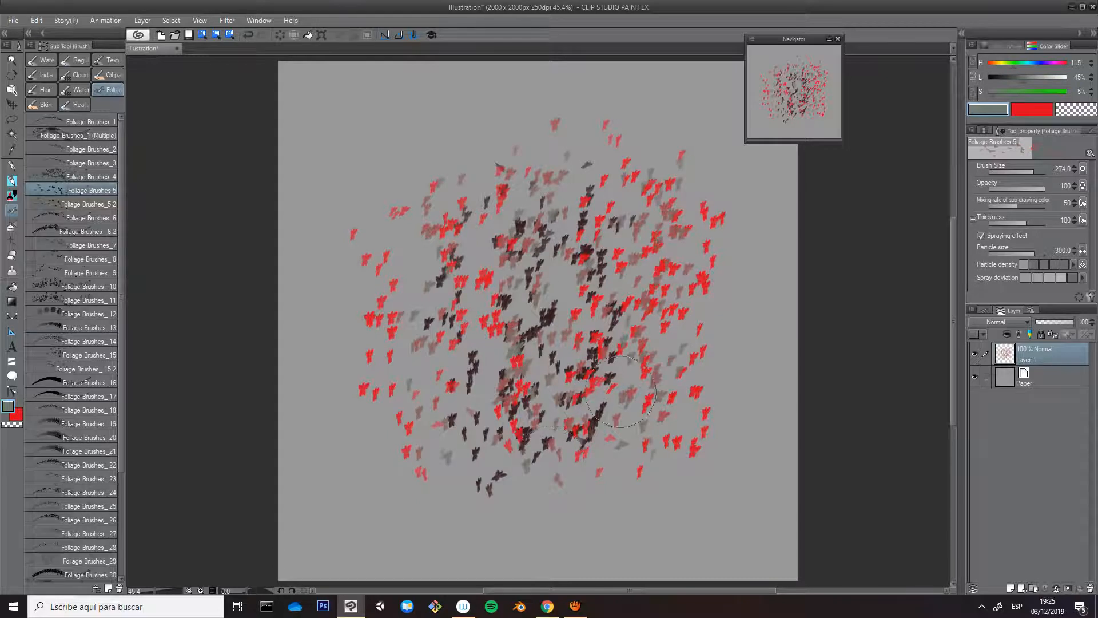
Clear the painted leaves from Layer 1 and make the red sub color the active drawing color
key("Delete")
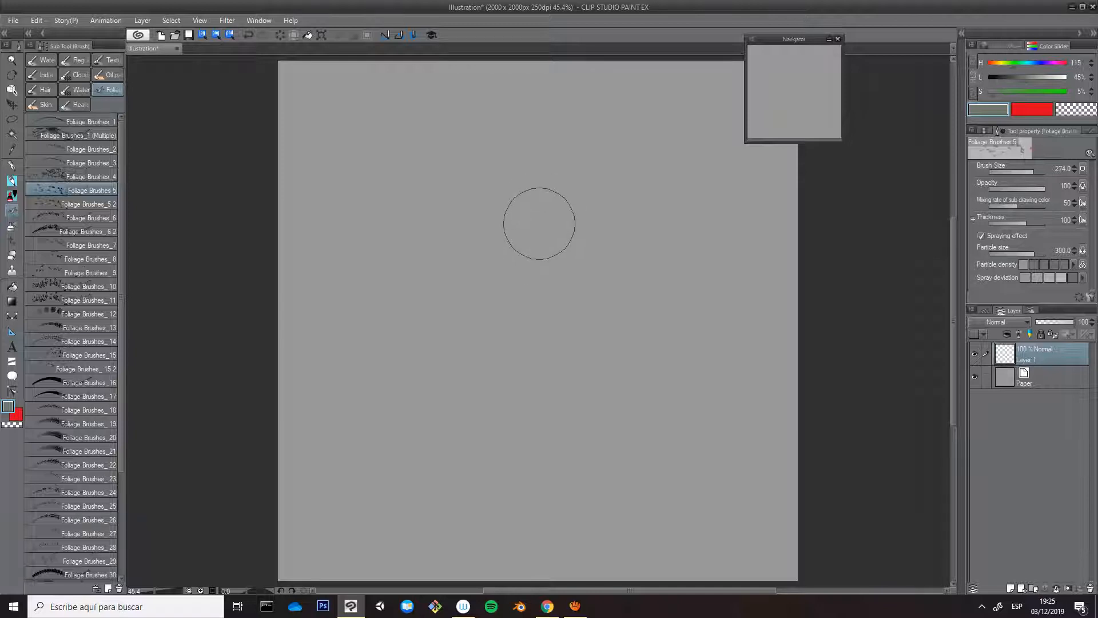
key("x")
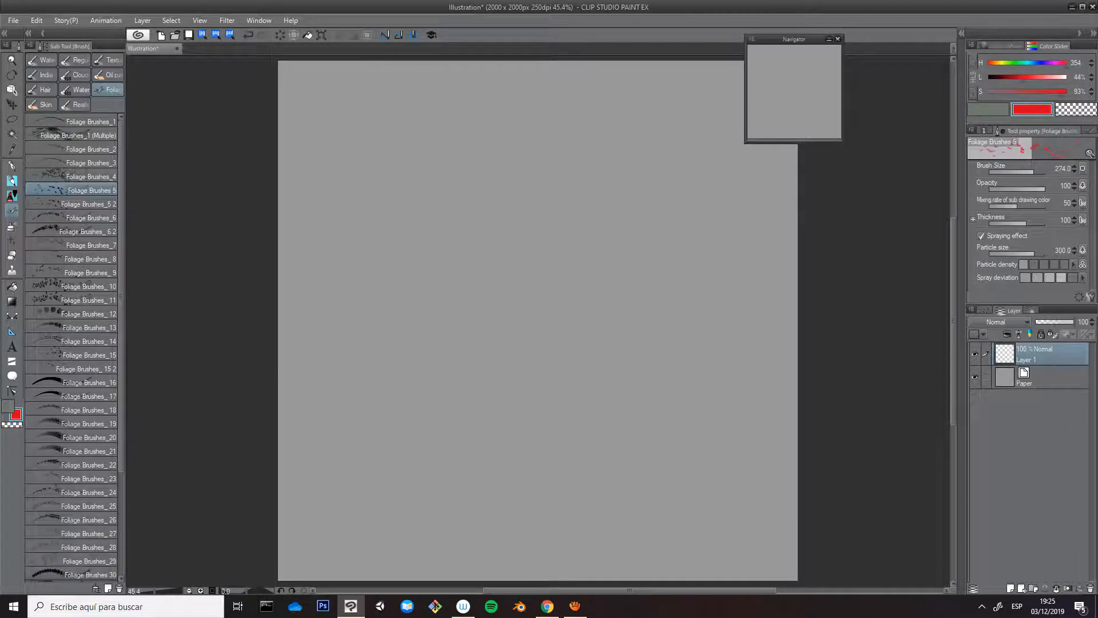
Set the main drawing color to a bright sky blue with hue 189, luminosity 53 and saturation 74
key("x")
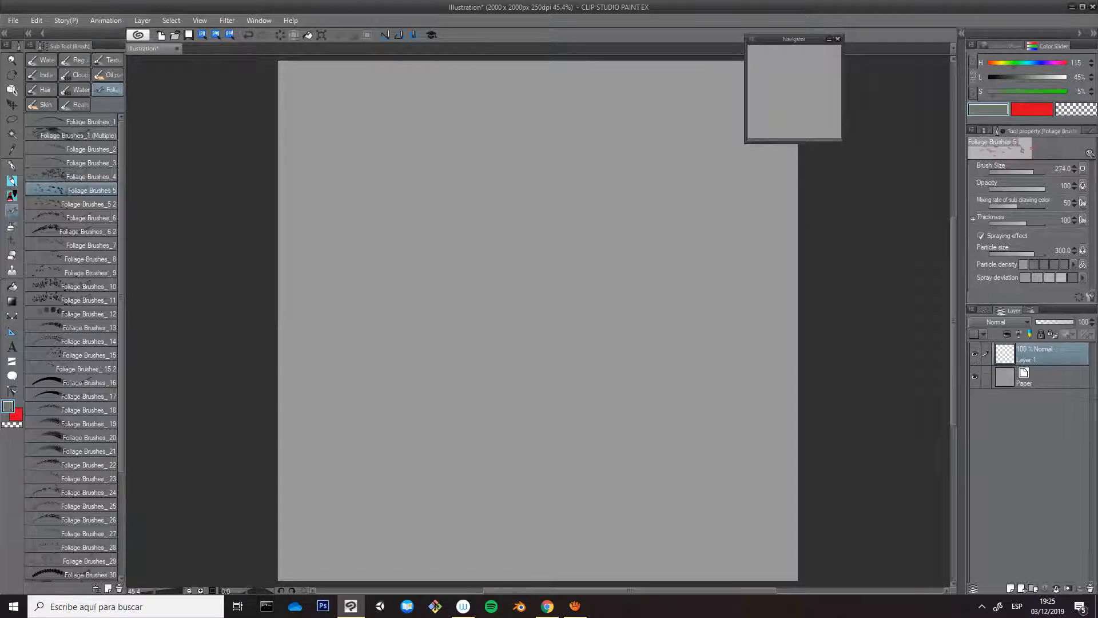
key("x")
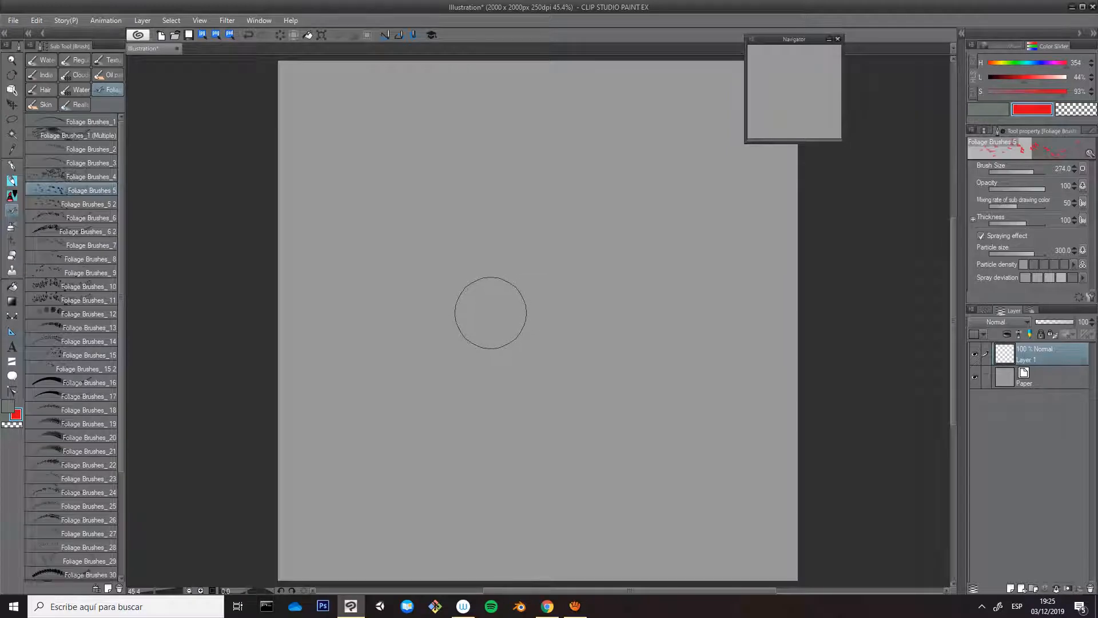
key("x")
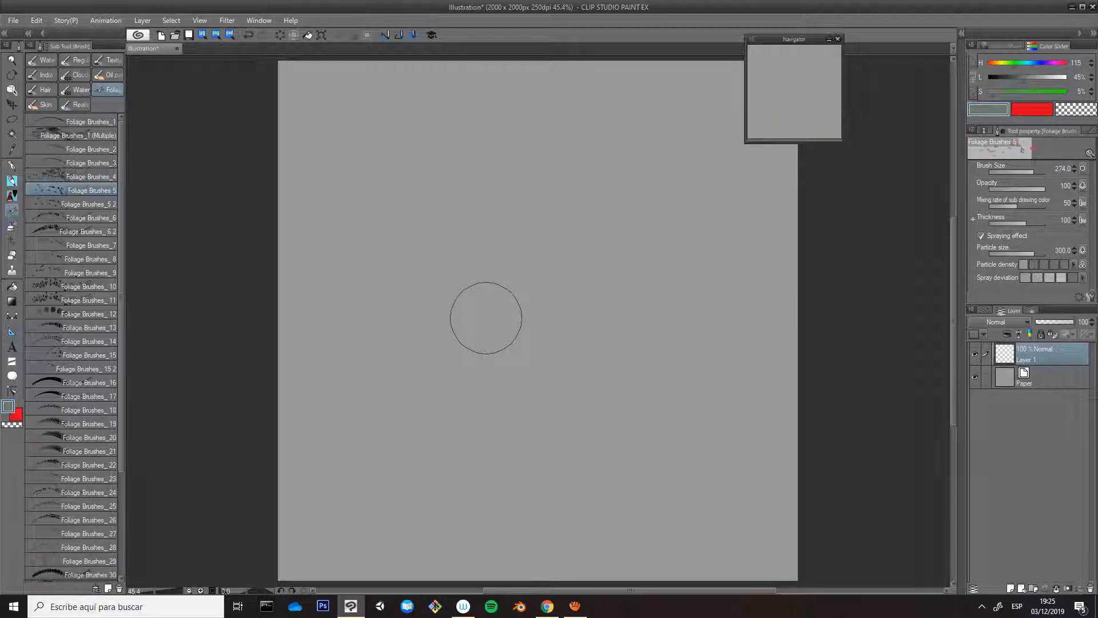
key("c")
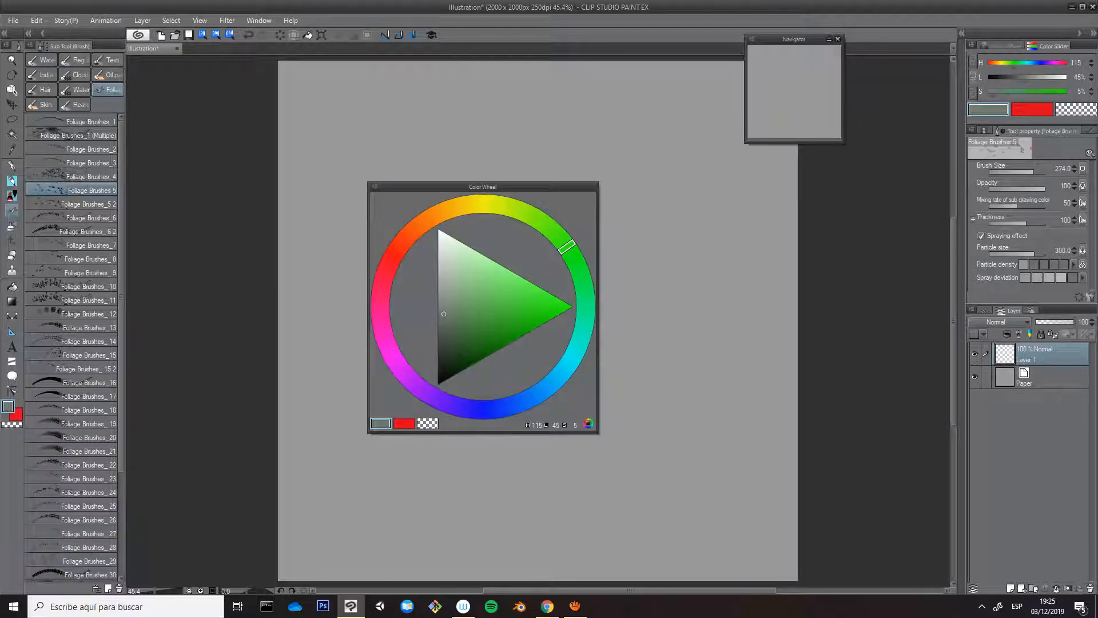
left_click(574, 355)
left_click(532, 302)
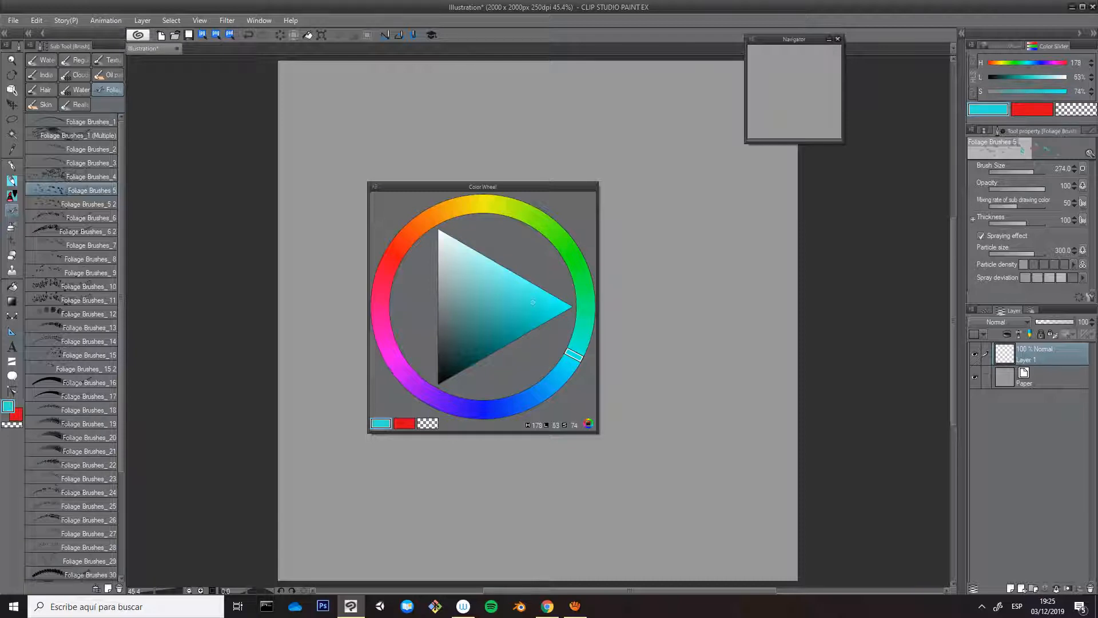
left_click(563, 370)
Change the sub drawing color to a pale pink with hue 341, luminosity 76 and saturation 39
key("x")
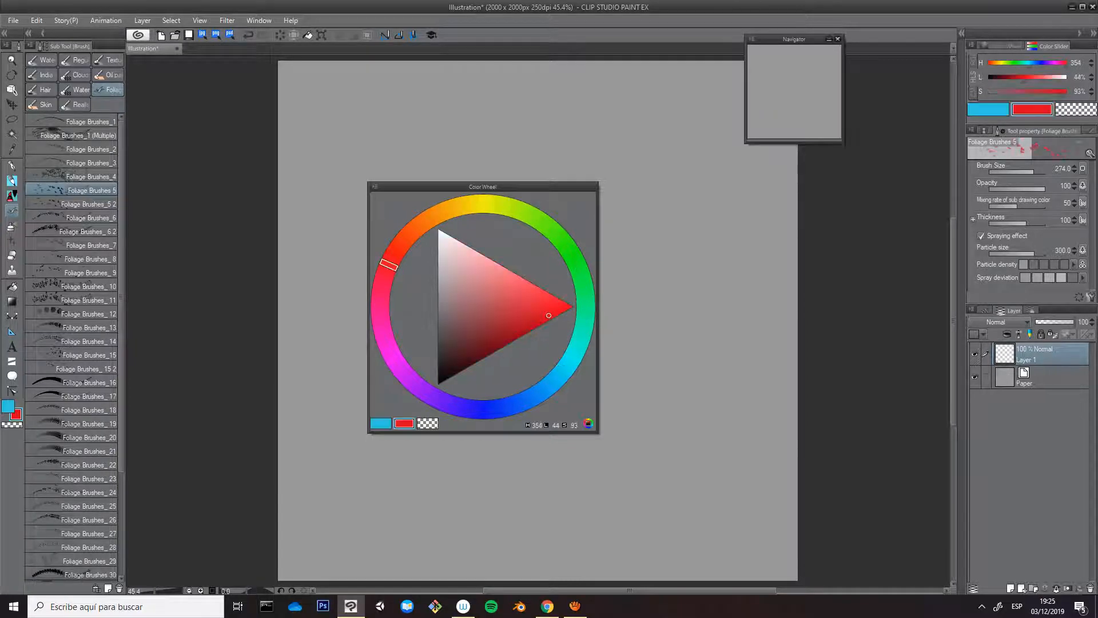
left_click(382, 286)
left_click(458, 281)
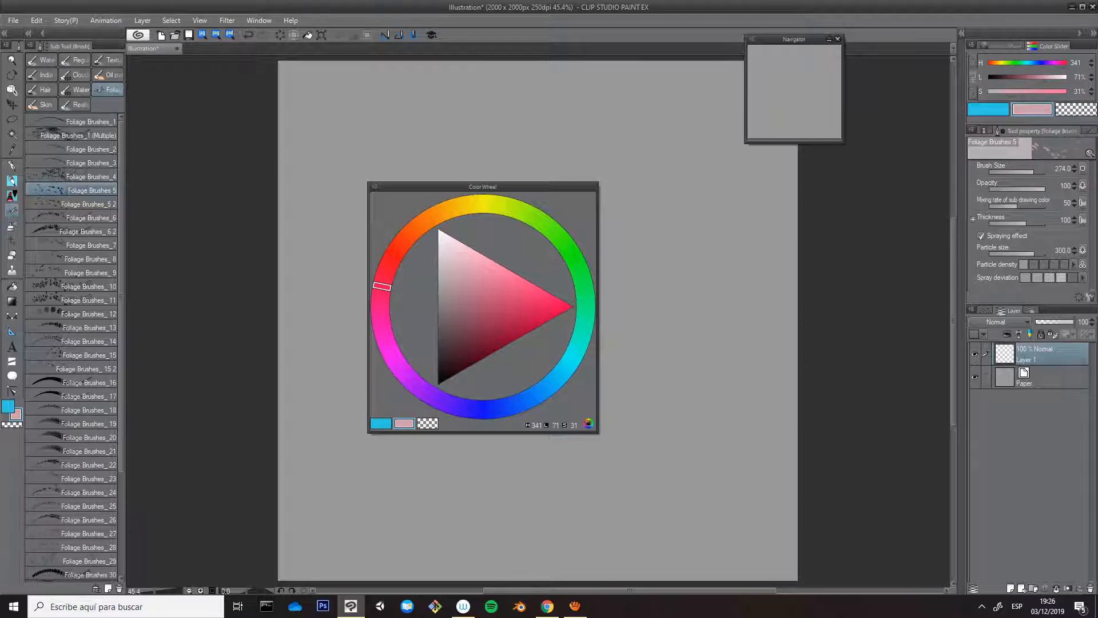
left_click_drag(458, 272, 463, 266)
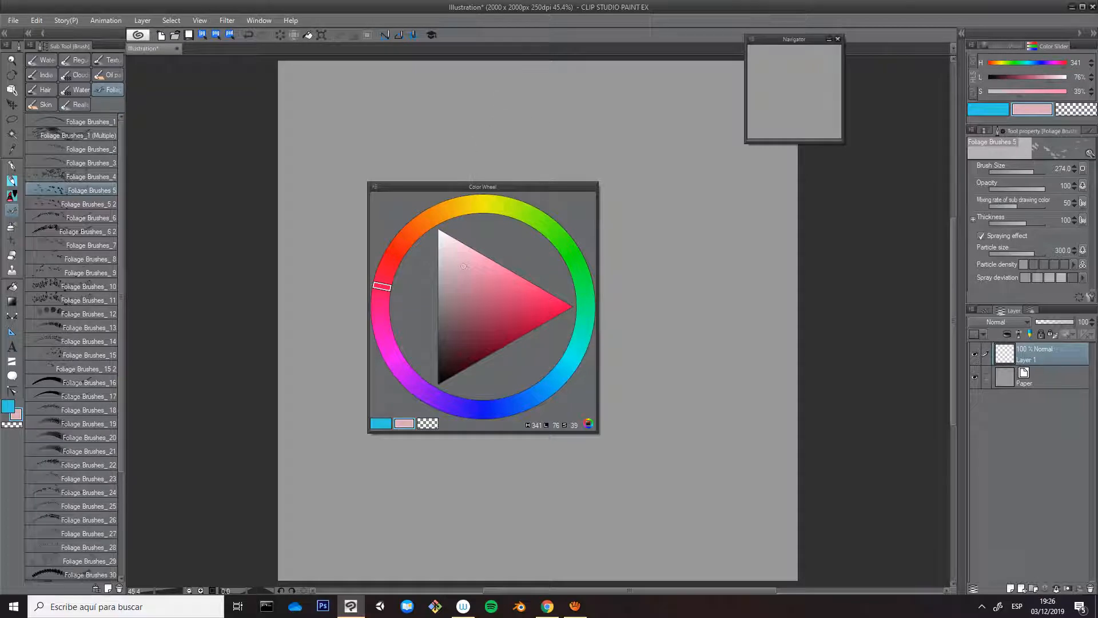
Make the blue main color active and paint vertical Foliage Brushes 5 leaf strokes down the canvas center
key("x")
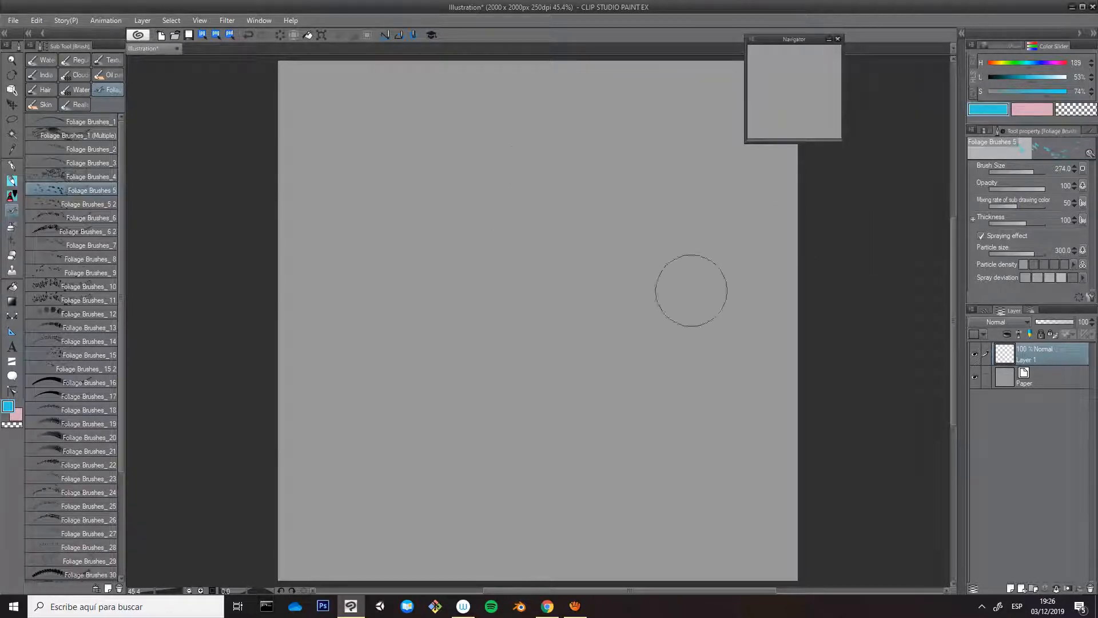
left_click_drag(488, 160, 512, 458)
mouse_move(549, 149)
left_mouse_down()
mouse_move(583, 194)
mouse_move(598, 326)
mouse_move(564, 387)
mouse_move(572, 302)
mouse_move(530, 311)
mouse_move(568, 284)
mouse_move(568, 311)
left_mouse_up()
Mute the main blue to luminosity 55 and saturation 52, and strengthen the sub pink to luminosity 65 and saturation 73
key("x")
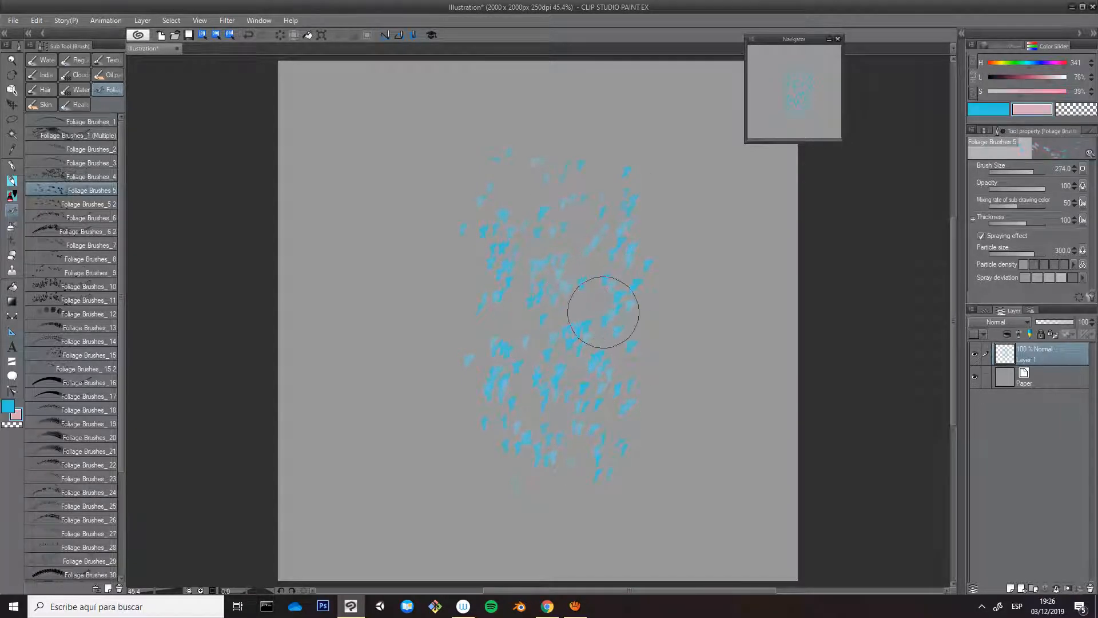
key("c")
key("x")
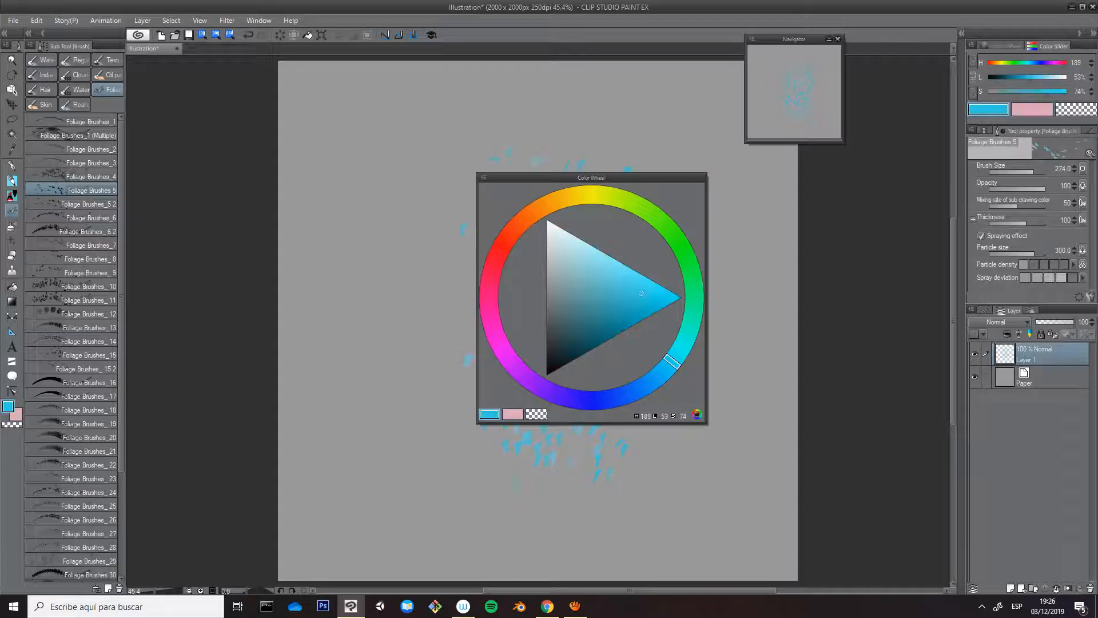
left_click(610, 291)
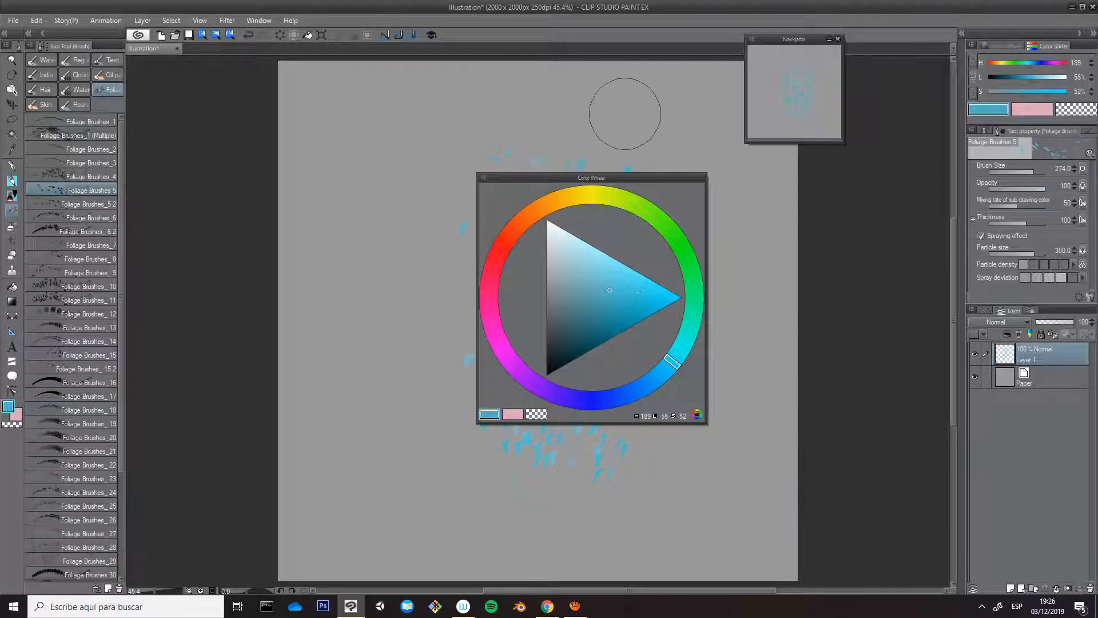
key("x")
left_click(616, 275)
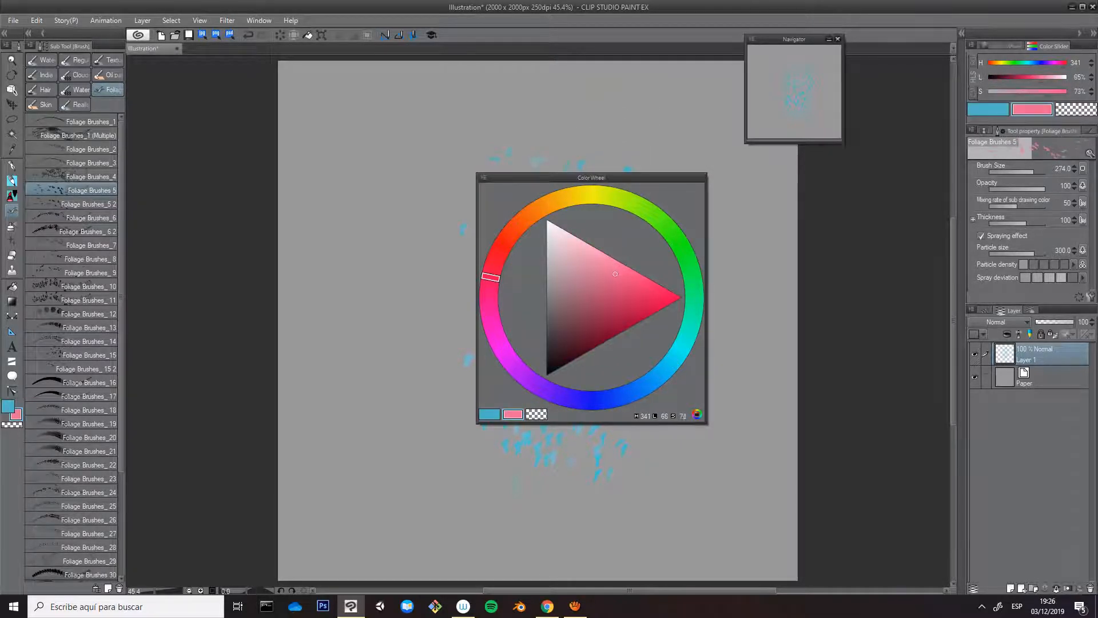
key("c")
Clear the layer and scatter a new central leaf cluster in the muted blue main color
key("Delete")
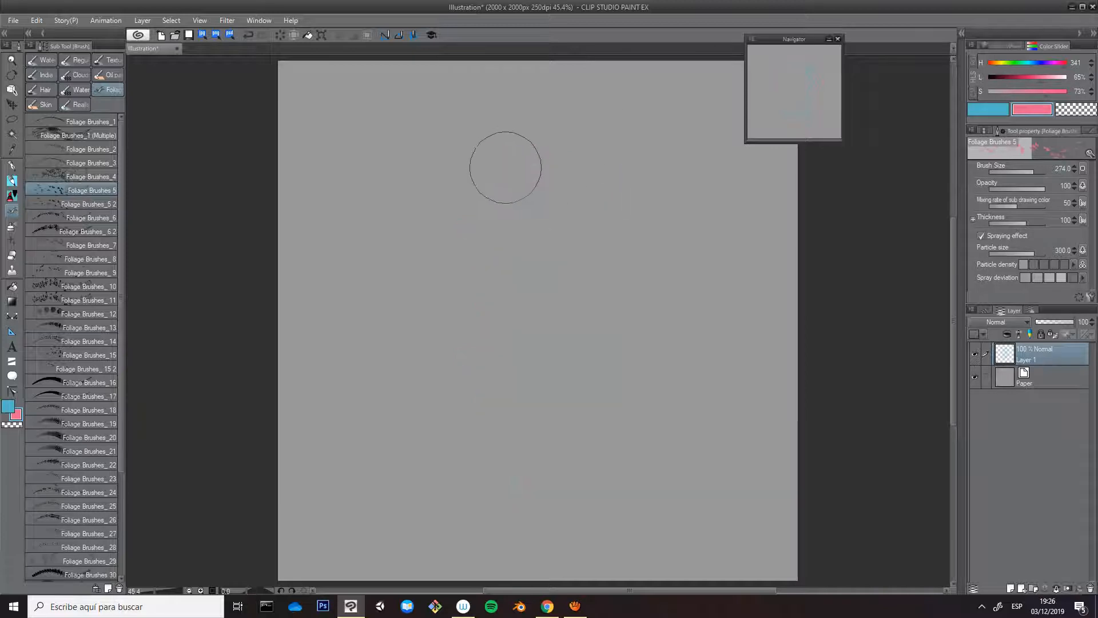
key("x")
mouse_move(519, 166)
left_mouse_down()
mouse_move(562, 441)
mouse_move(586, 169)
mouse_move(588, 325)
mouse_move(600, 265)
mouse_move(617, 276)
mouse_move(532, 300)
mouse_move(480, 181)
mouse_move(531, 457)
mouse_move(549, 135)
mouse_move(554, 403)
mouse_move(499, 349)
mouse_move(436, 225)
mouse_move(477, 385)
mouse_move(497, 213)
mouse_move(547, 339)
mouse_move(595, 355)
mouse_move(627, 299)
mouse_move(643, 409)
mouse_move(696, 206)
mouse_move(667, 453)
mouse_move(634, 228)
mouse_move(620, 409)
left_mouse_up()
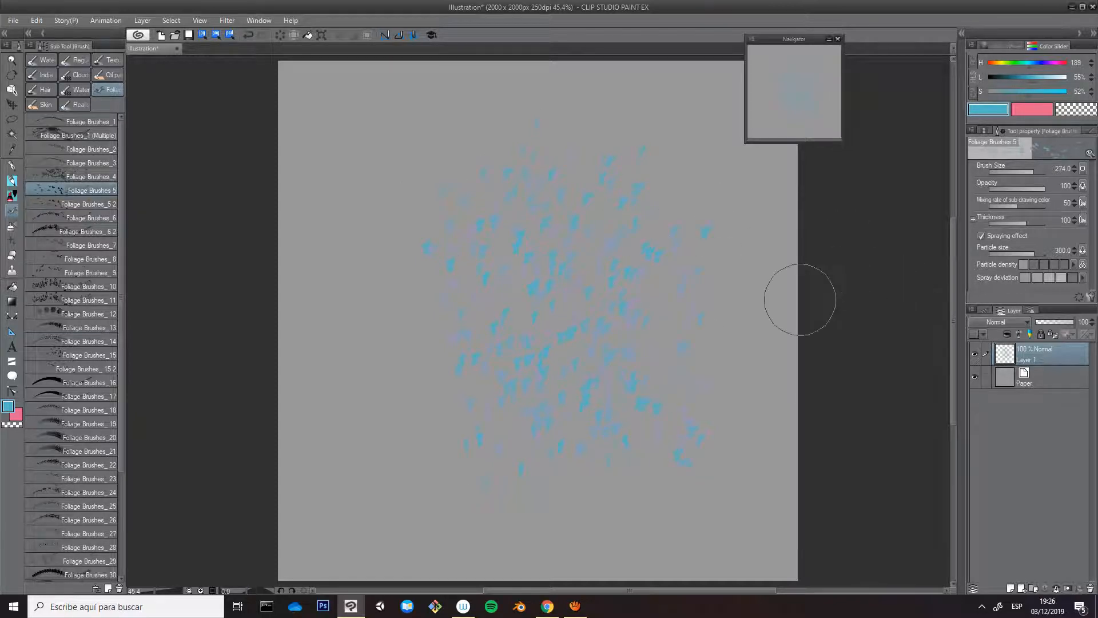
Set the mixing rate of sub drawing color to 75 and paint a short leaf stroke over the cluster
left_click(1065, 203)
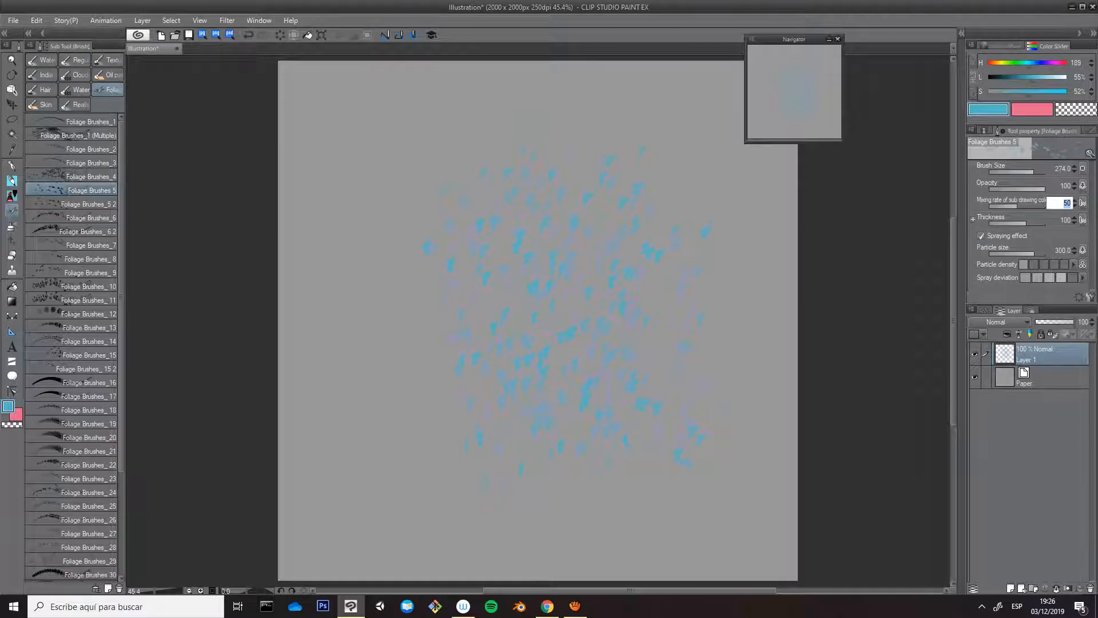
type("75")
key("Return")
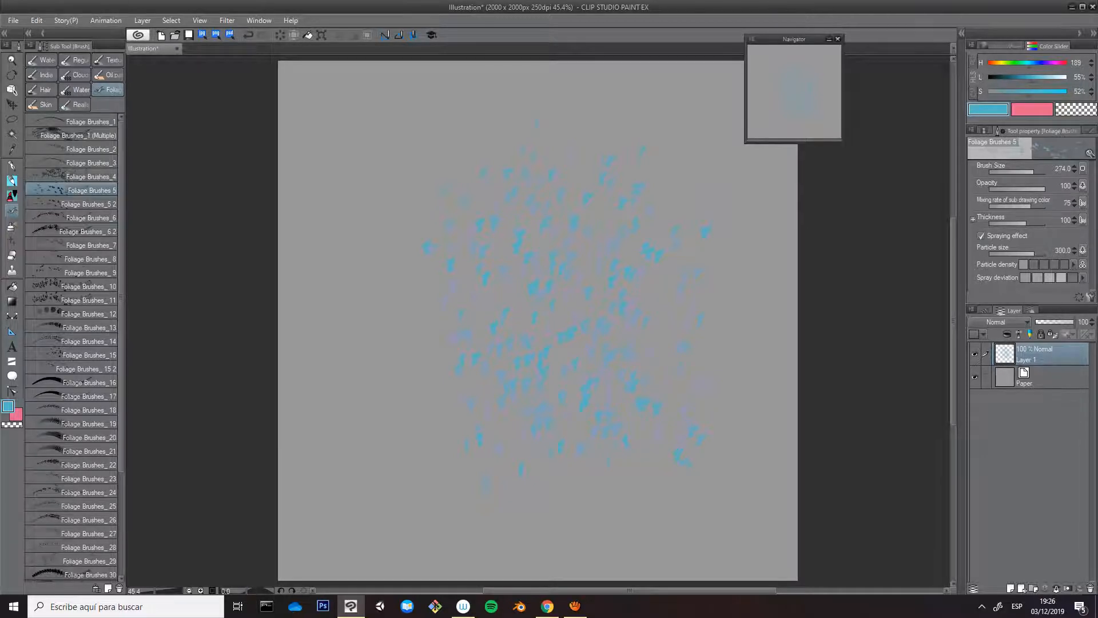
mouse_move(652, 309)
left_mouse_down()
mouse_move(623, 226)
mouse_move(592, 260)
mouse_move(515, 253)
mouse_move(503, 427)
mouse_move(444, 186)
mouse_move(433, 297)
mouse_move(447, 303)
mouse_move(573, 172)
mouse_move(612, 432)
mouse_move(678, 315)
left_mouse_up()
Raise the mixing rate of sub drawing color well above 75 and scatter more leaves across the whole cluster
left_click(1064, 203)
key("Return")
mouse_move(487, 202)
left_mouse_down()
mouse_move(468, 383)
mouse_move(518, 204)
mouse_move(572, 199)
mouse_move(620, 478)
mouse_move(691, 174)
mouse_move(655, 219)
mouse_move(553, 475)
mouse_move(497, 281)
mouse_move(438, 206)
mouse_move(436, 447)
mouse_move(386, 199)
mouse_move(493, 187)
mouse_move(543, 423)
mouse_move(620, 221)
mouse_move(673, 217)
mouse_move(691, 441)
left_mouse_up()
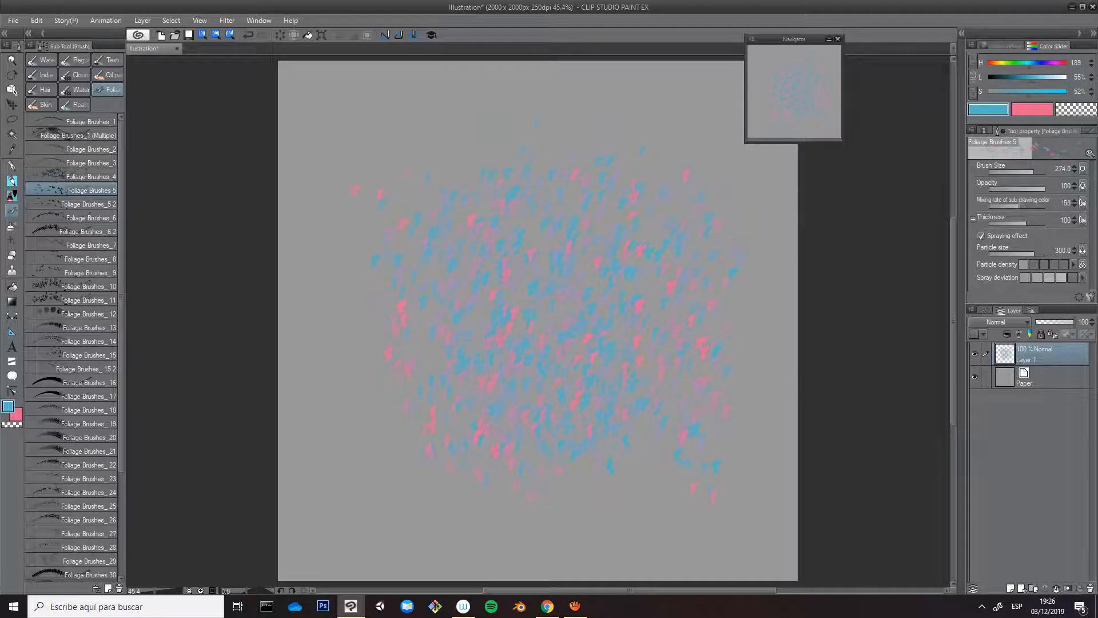
mouse_move(482, 191)
left_mouse_down()
mouse_move(511, 270)
mouse_move(605, 406)
left_mouse_up()
Clear the layer, return the mixing rate of sub drawing color to 50, and paint and clear a short test stroke
key("Delete")
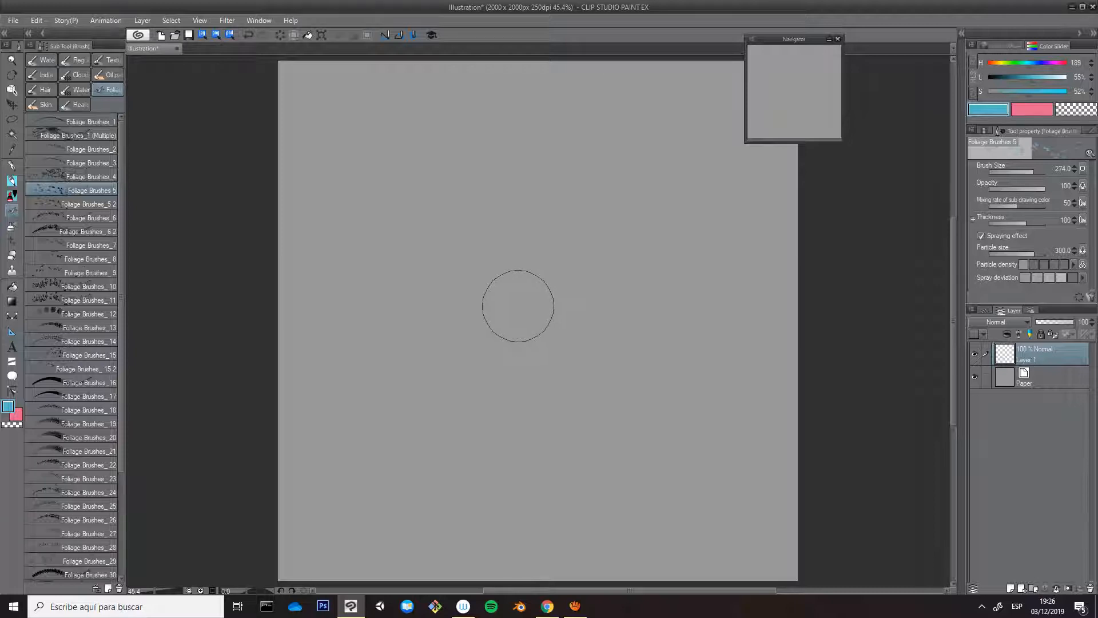
mouse_move(514, 265)
left_mouse_down()
mouse_move(527, 340)
mouse_move(609, 394)
mouse_move(623, 291)
left_mouse_up()
key("Delete")
Set the main color to dark brown (hue 21, luminosity 18, saturation 61) and the sub color to orange, leaving brown active
key("c")
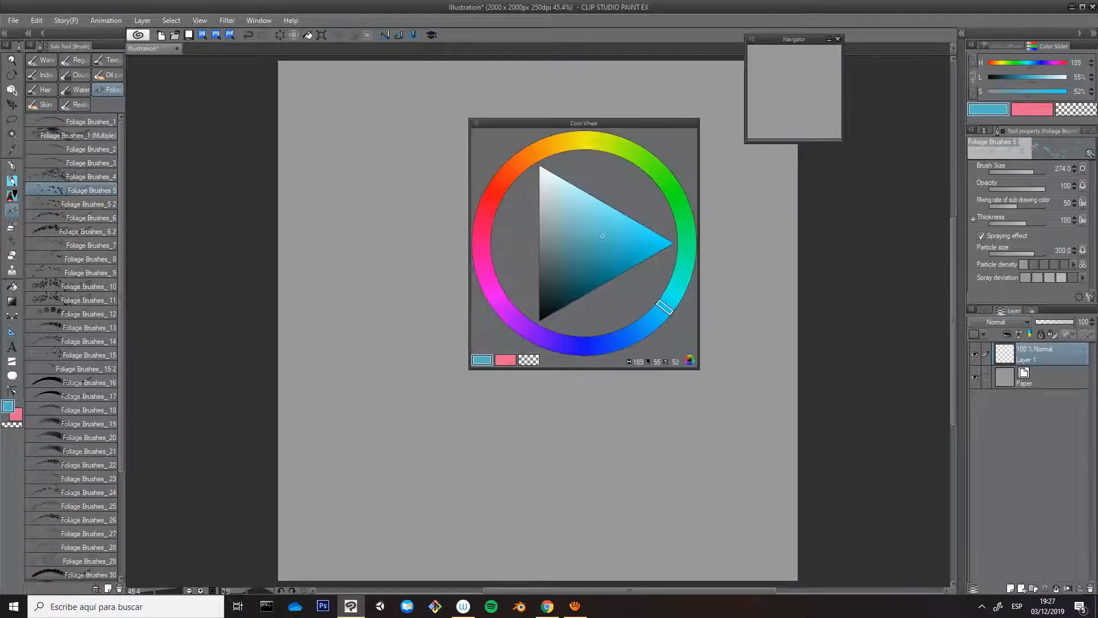
left_click(520, 162)
left_click_drag(568, 273, 569, 291)
key("x")
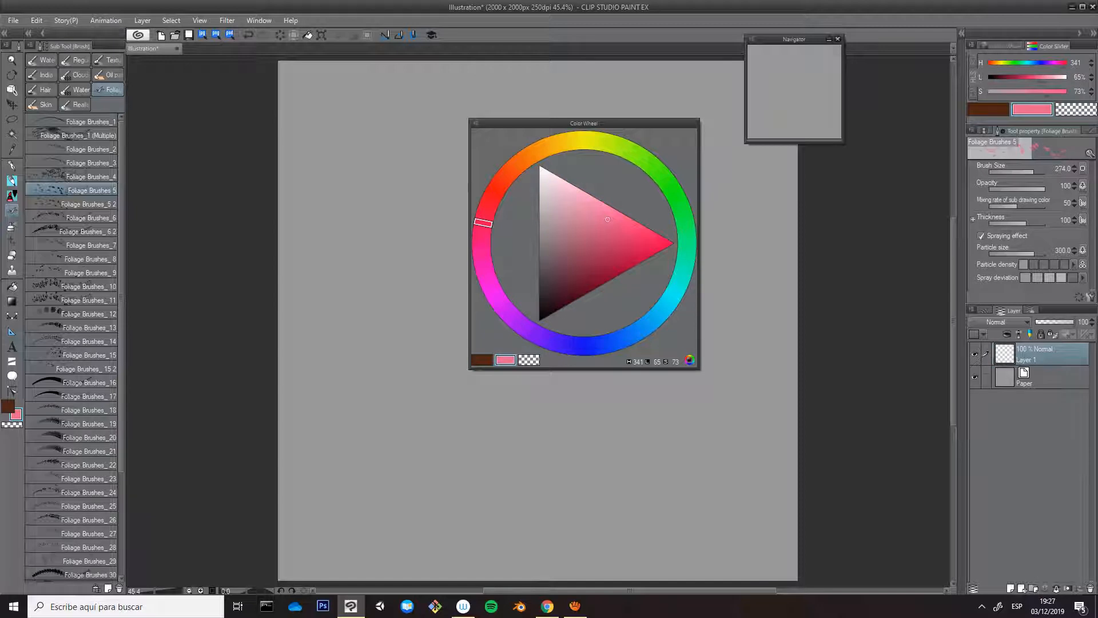
left_click(537, 152)
left_click(618, 234)
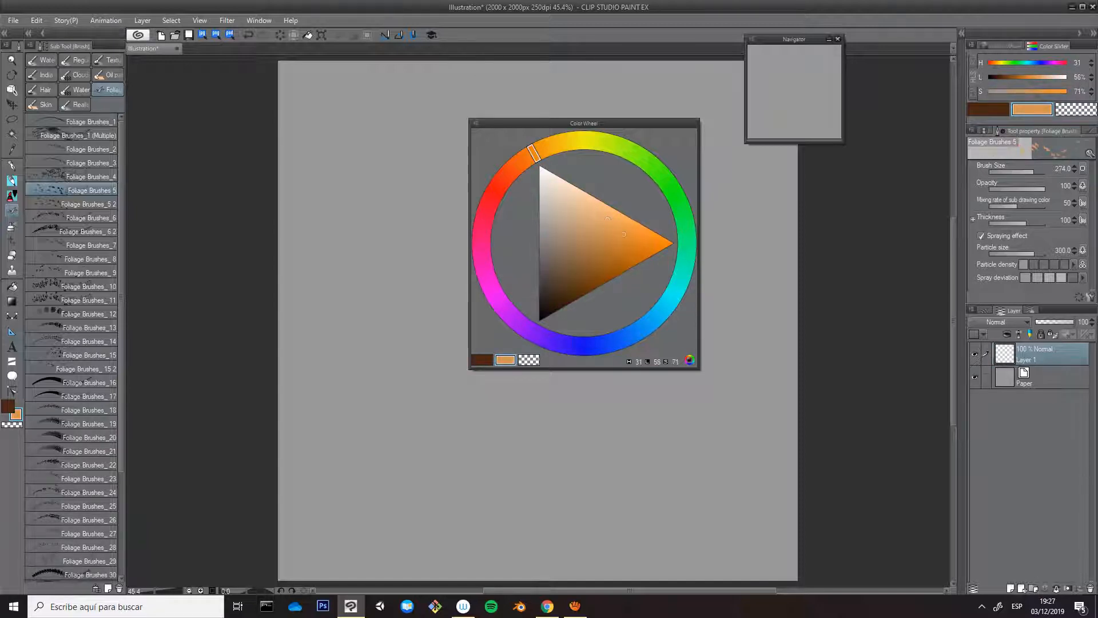
key("x")
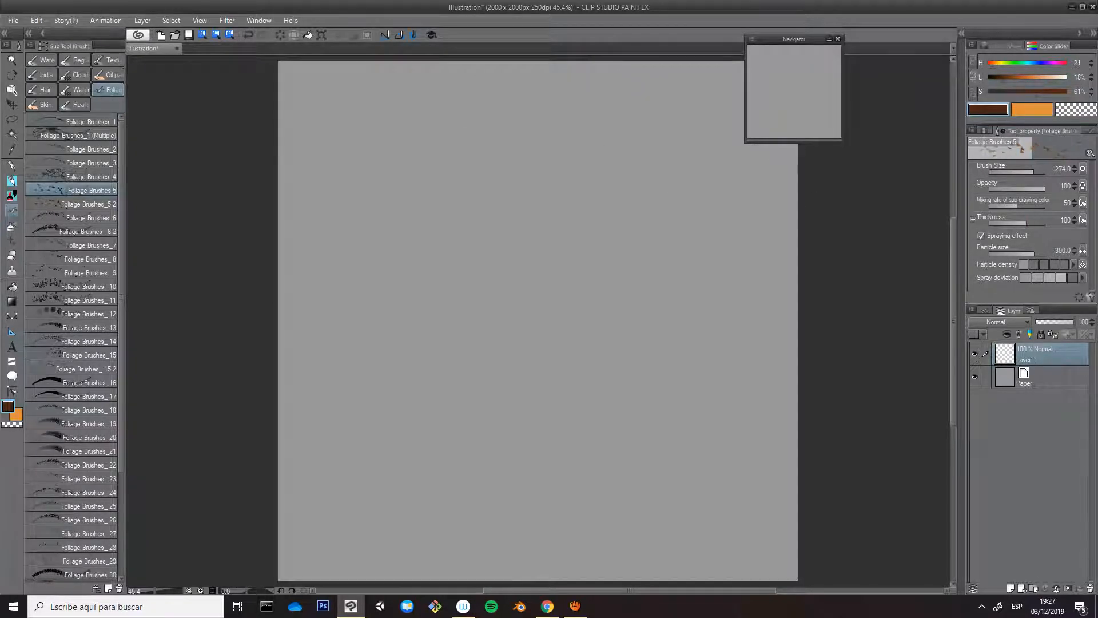
Set the mixing rate of sub drawing color to 65
left_click(1064, 204)
type("65")
key("Return")
mouse_move(414, 196)
left_mouse_down()
mouse_move(448, 192)
mouse_move(507, 441)
left_mouse_up()
left_click_drag(517, 166, 589, 330)
key("ctrl+z")
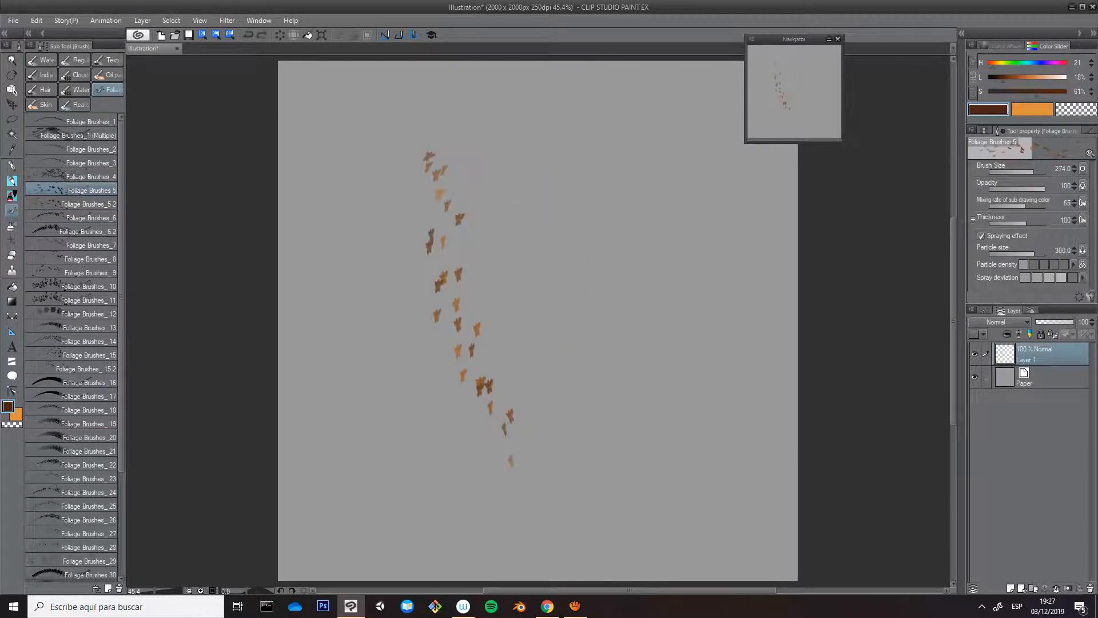
key("ctrl+z")
left_click_drag(396, 436, 628, 168)
left_click_drag(447, 430, 658, 228)
left_click_drag(502, 448, 703, 262)
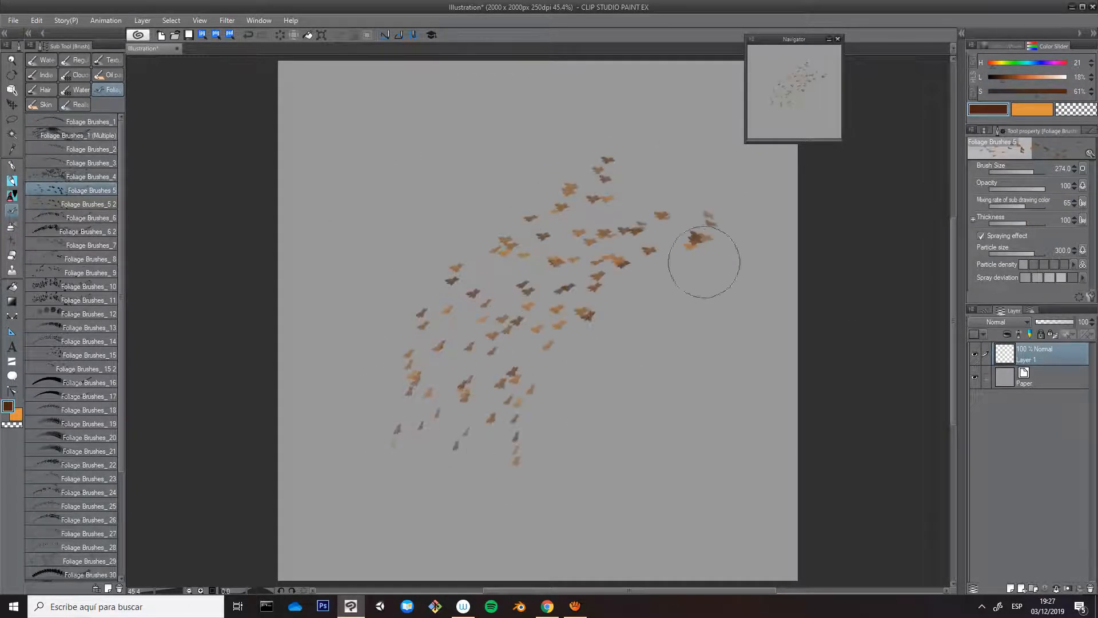
key("ctrl+z")
key("ctrl+z")
key("ctrl+z")
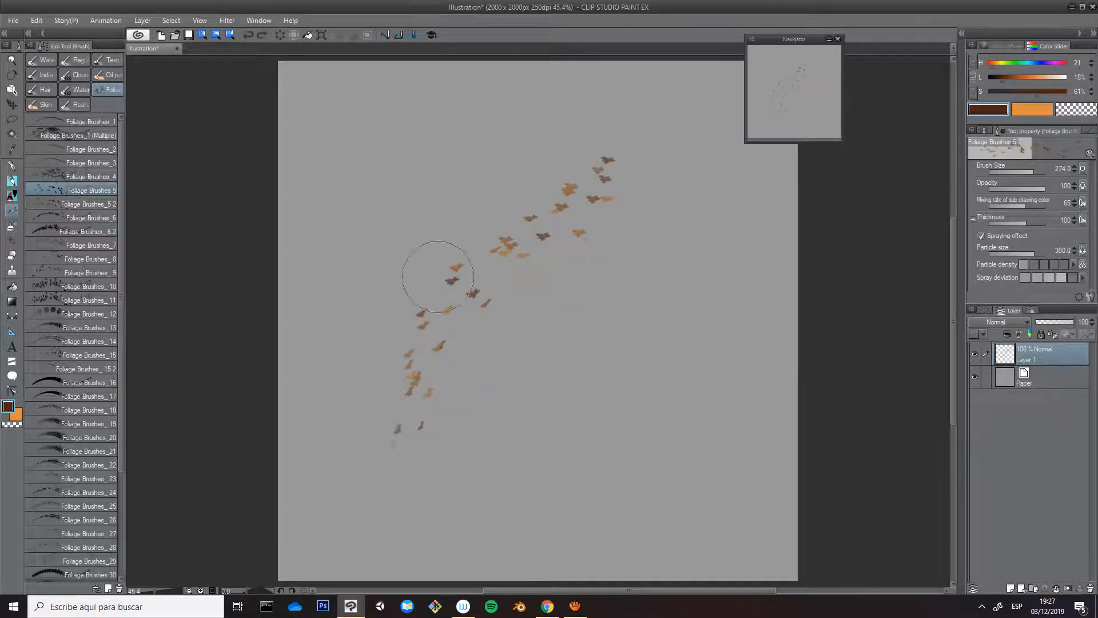
mouse_move(572, 320)
left_mouse_down()
mouse_move(424, 289)
mouse_move(625, 135)
mouse_move(478, 128)
mouse_move(549, 136)
left_mouse_up()
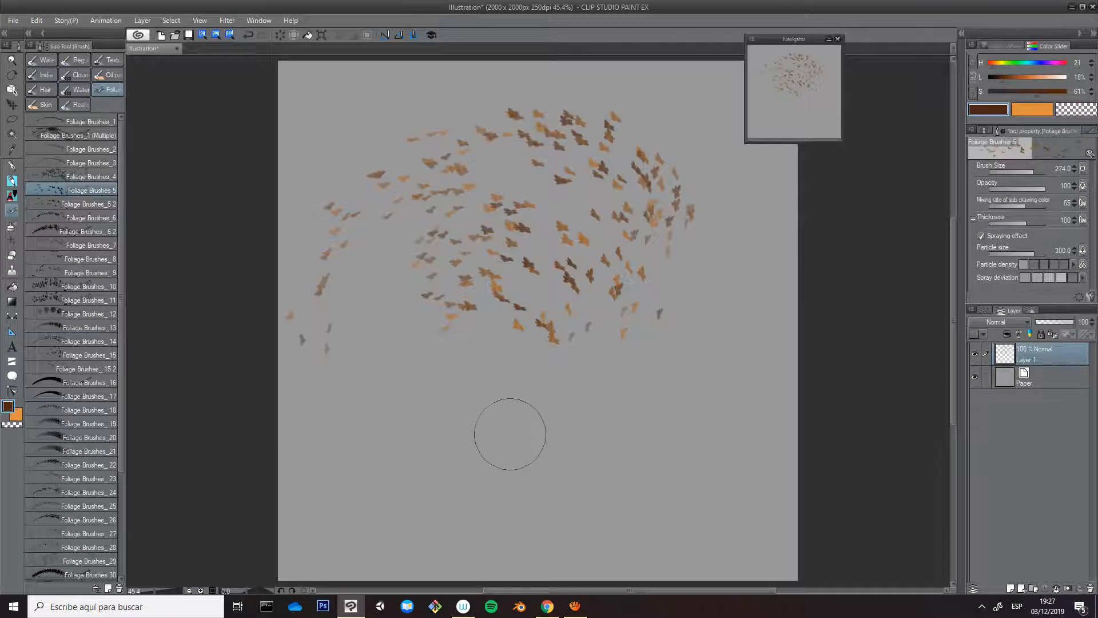
key("ctrl+z")
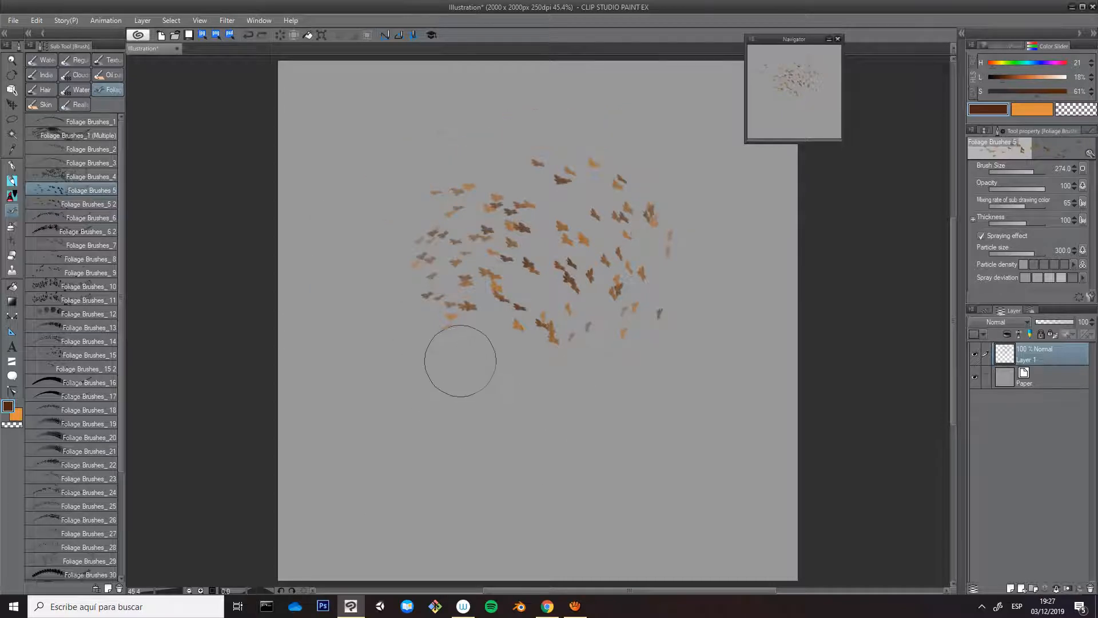
key("ctrl+z")
Scatter brown and orange leaves across the canvas center and transform them into a flattened ground perspective that widens toward the viewer
mouse_move(395, 360)
left_mouse_down()
mouse_move(441, 314)
mouse_move(517, 427)
mouse_move(484, 447)
mouse_move(409, 252)
mouse_move(596, 200)
mouse_move(670, 347)
mouse_move(707, 340)
left_mouse_up()
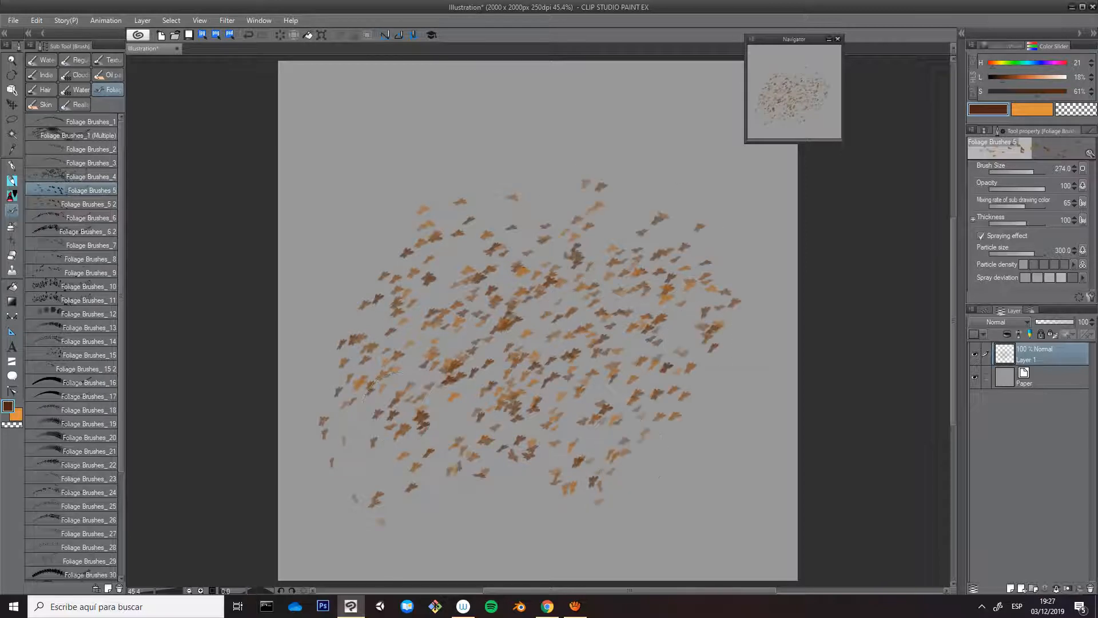
key("ctrl+t")
left_click_drag(539, 160, 542, 290)
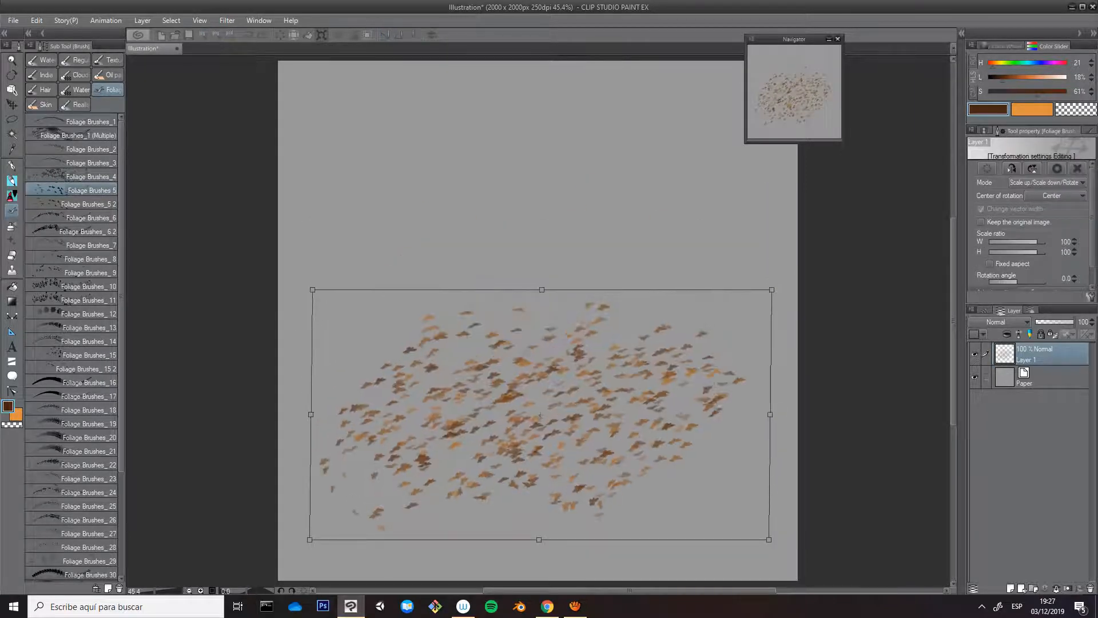
left_click_drag(307, 534, 238, 444)
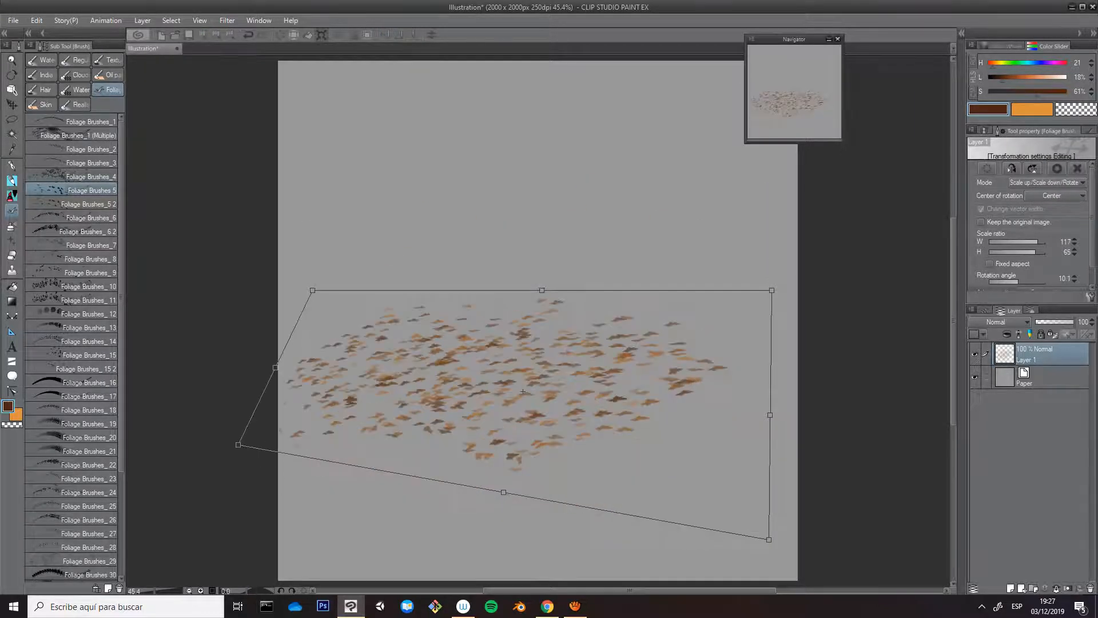
left_click_drag(769, 538, 936, 449)
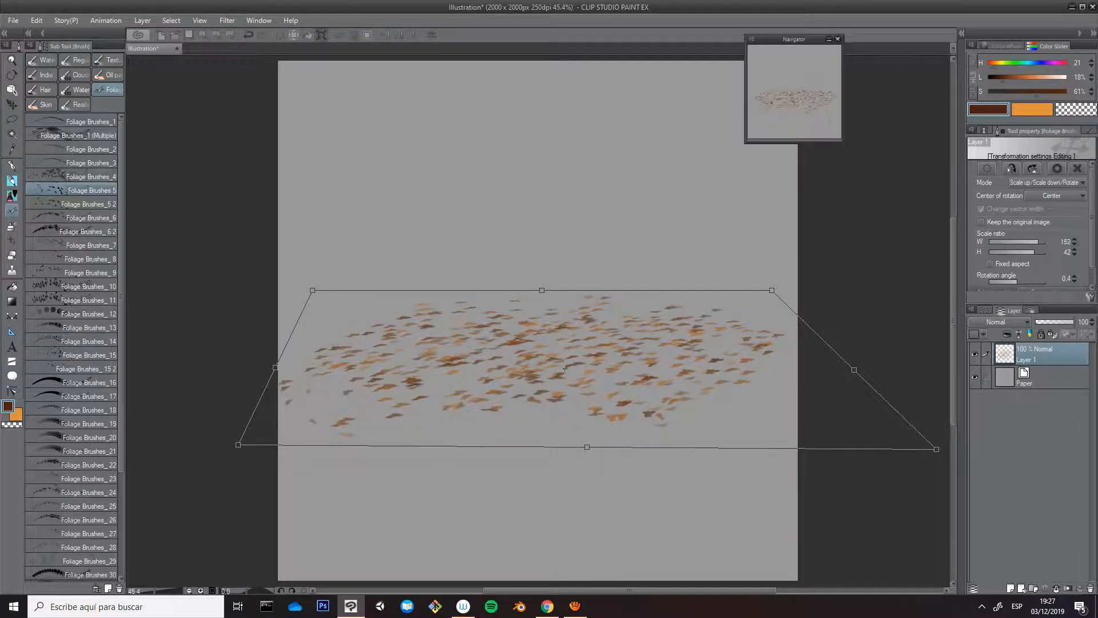
left_click_drag(238, 444, 79, 471)
left_click_drag(936, 448, 985, 474)
left_click_drag(542, 290, 546, 313)
key("Return")
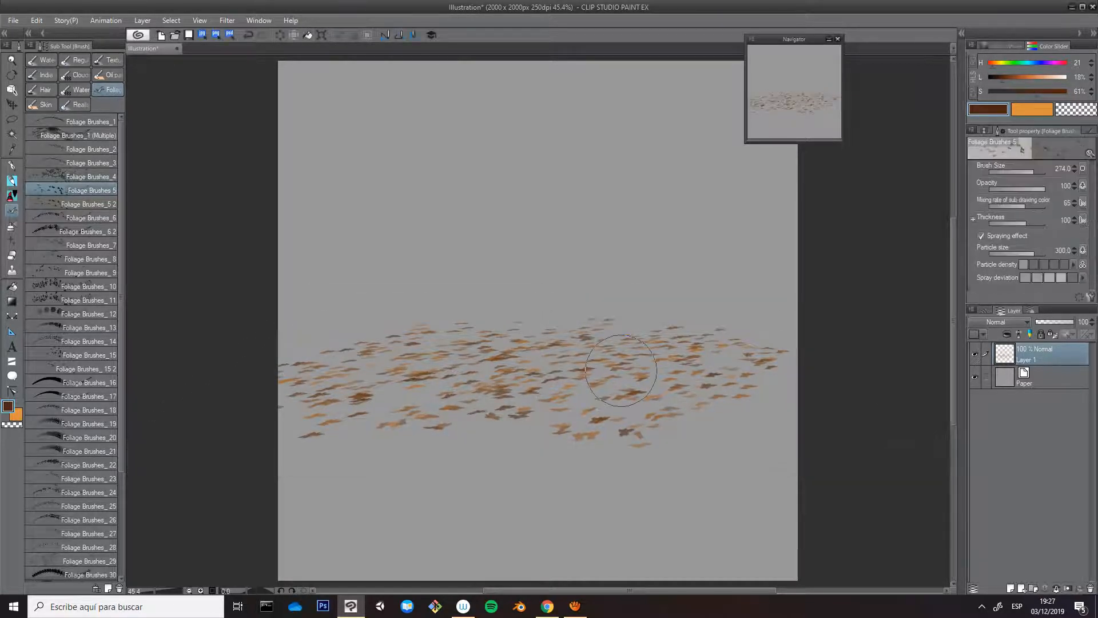
Move the leaf layer down to the lower part of the canvas, and clear its contents
key("k")
left_click_drag(621, 347, 629, 441)
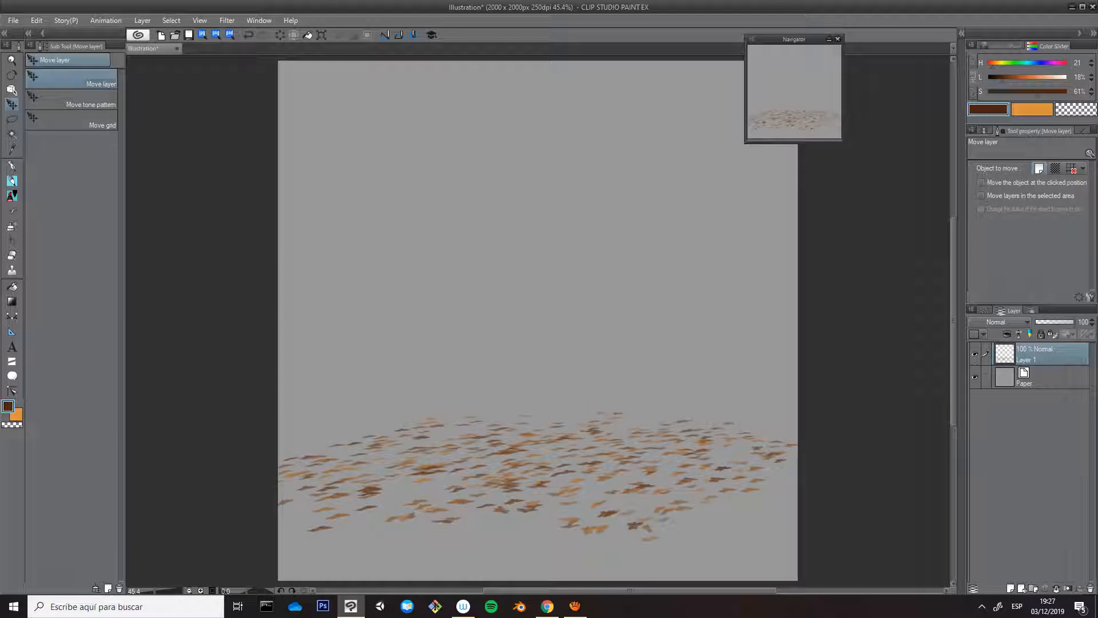
key("Delete")
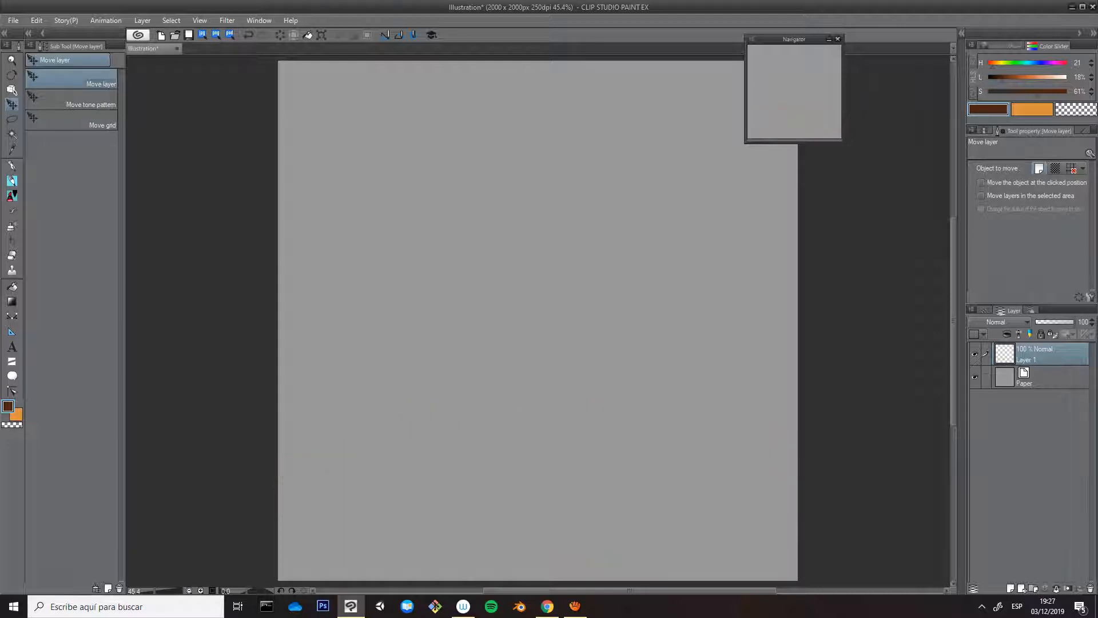
Set the mixing rate of sub drawing color to 50 for Foliage Brushes 5
key("b")
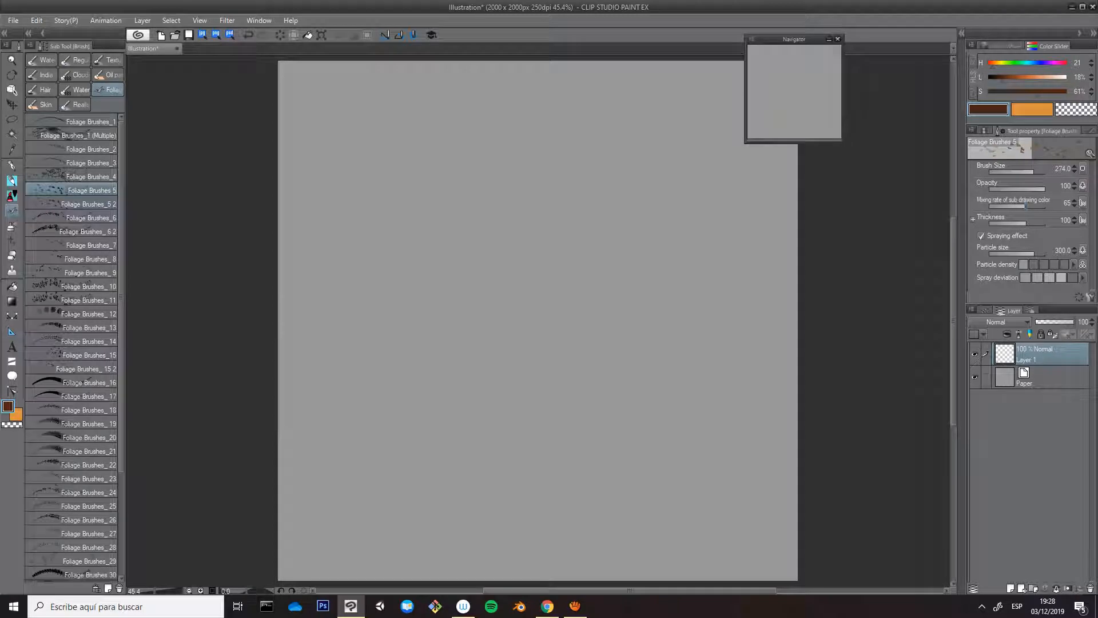
left_click_drag(1025, 207, 1016, 206)
Scatter brown and orange leaves in broad arcs over the canvas center with Foliage Brushes_5 2, and clear the layer
left_click(80, 204)
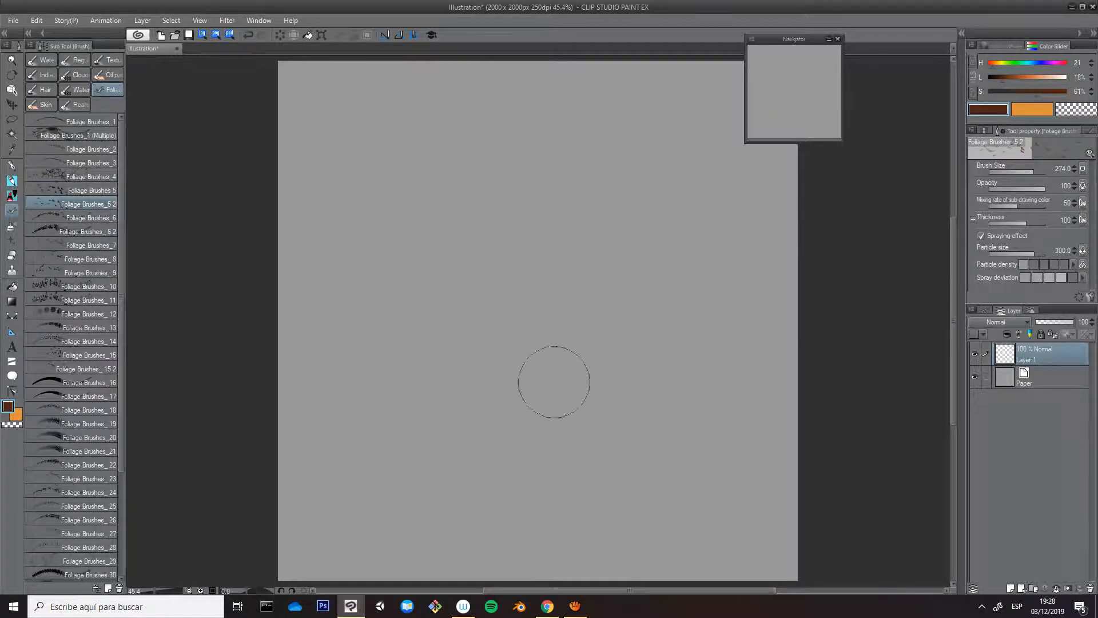
mouse_move(453, 327)
left_mouse_down()
mouse_move(640, 328)
mouse_move(518, 379)
mouse_move(486, 279)
mouse_move(581, 401)
mouse_move(532, 274)
mouse_move(608, 461)
mouse_move(416, 431)
left_mouse_up()
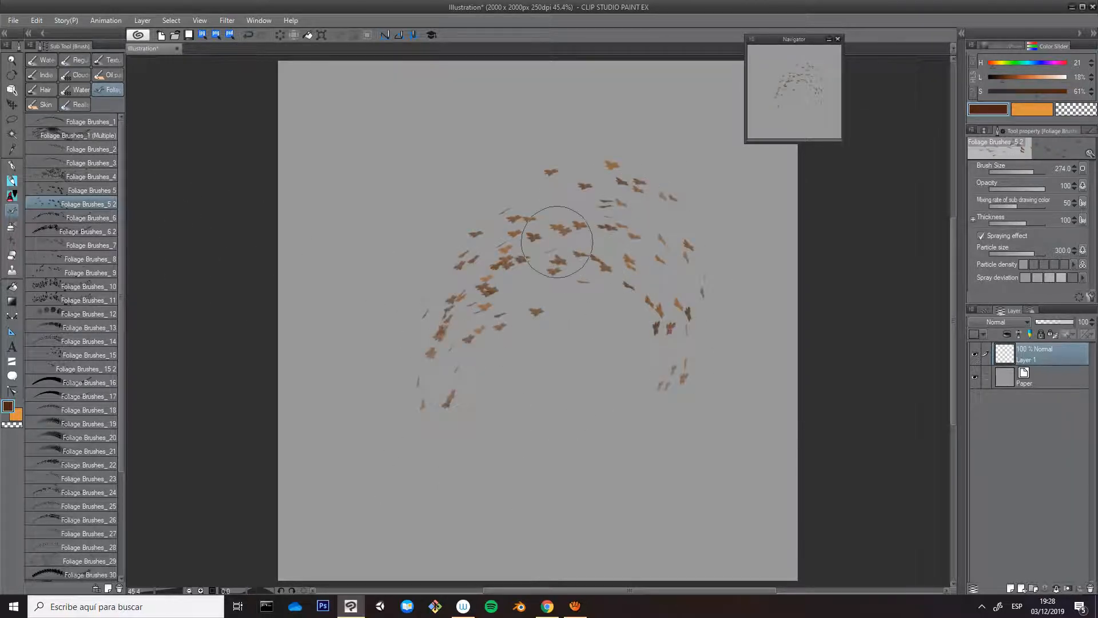
mouse_move(480, 299)
left_mouse_down()
mouse_move(466, 311)
mouse_move(561, 358)
mouse_move(473, 460)
mouse_move(576, 476)
mouse_move(515, 312)
mouse_move(503, 362)
mouse_move(565, 509)
mouse_move(662, 437)
mouse_move(559, 514)
mouse_move(456, 495)
mouse_move(489, 367)
left_mouse_up()
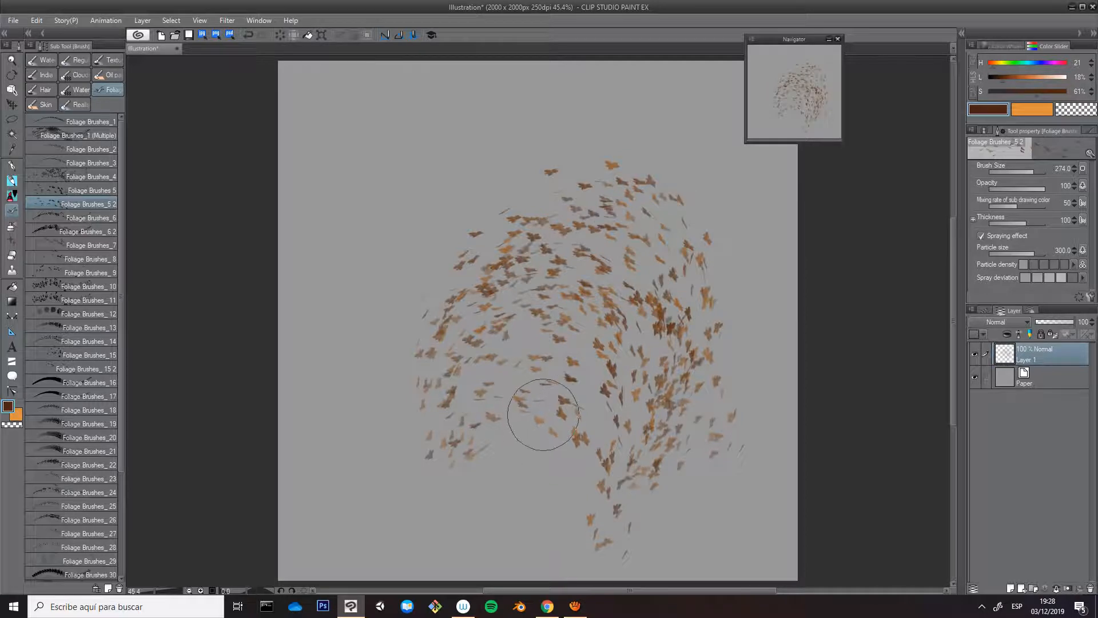
key("Delete")
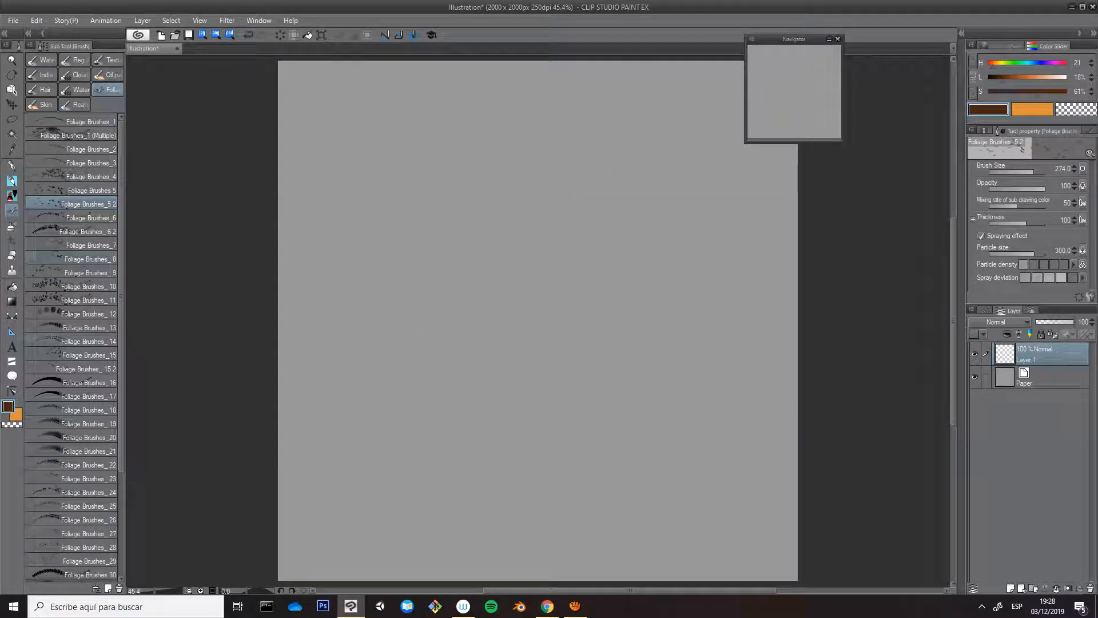
Reset Foliage Brushes_12 to its initial settings, and set the main color to olive green (hue 71, luminosity 42, saturation 27)
left_click(75, 313)
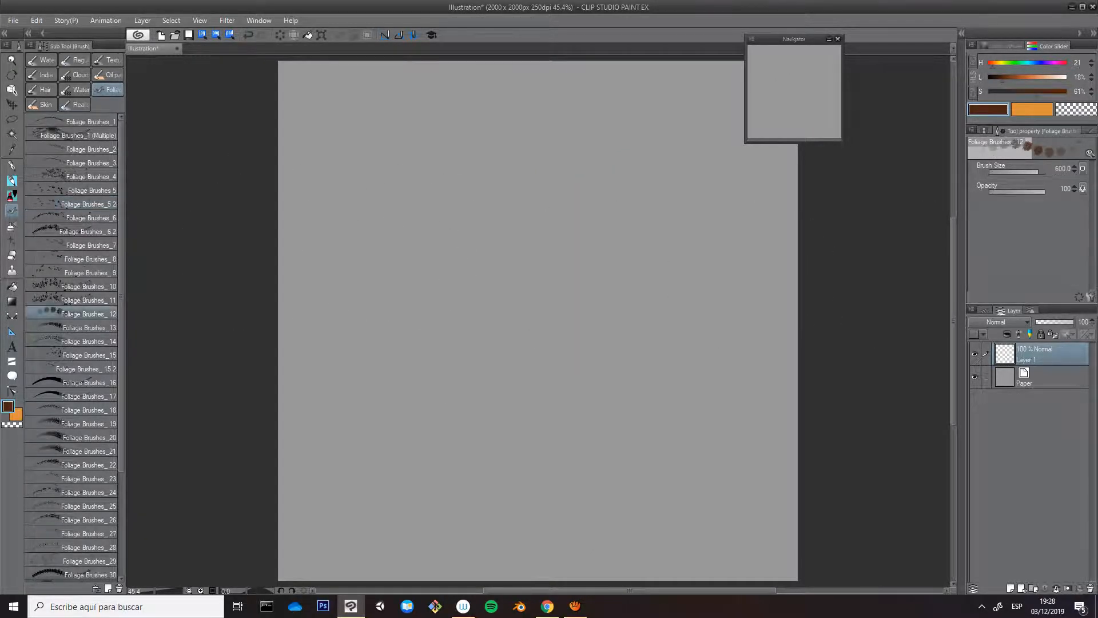
left_click(1078, 297)
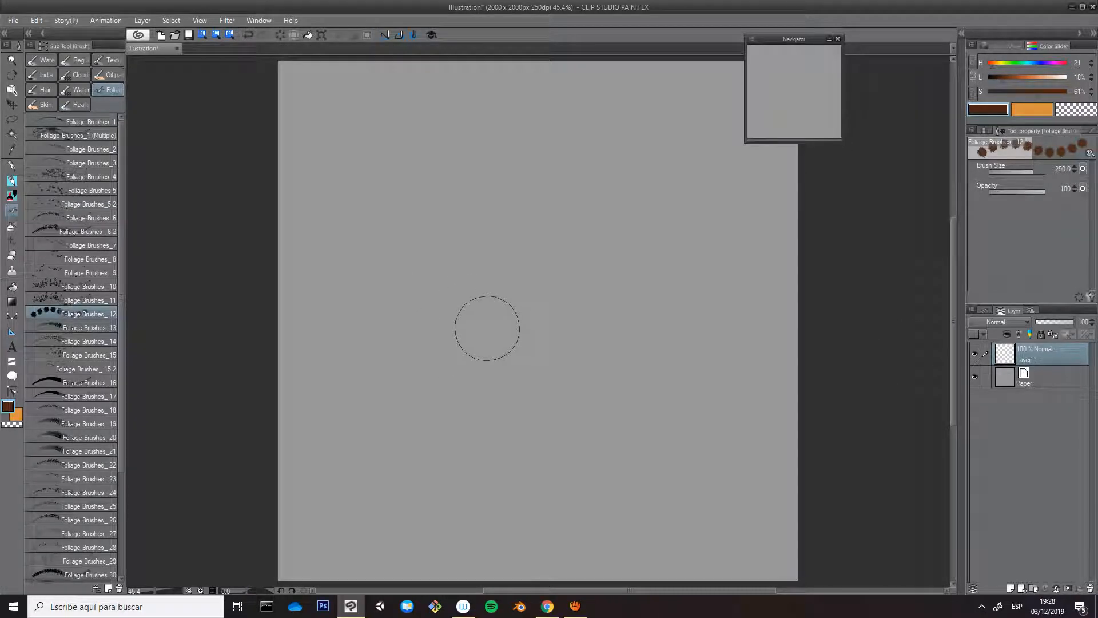
key("alt")
key("F7")
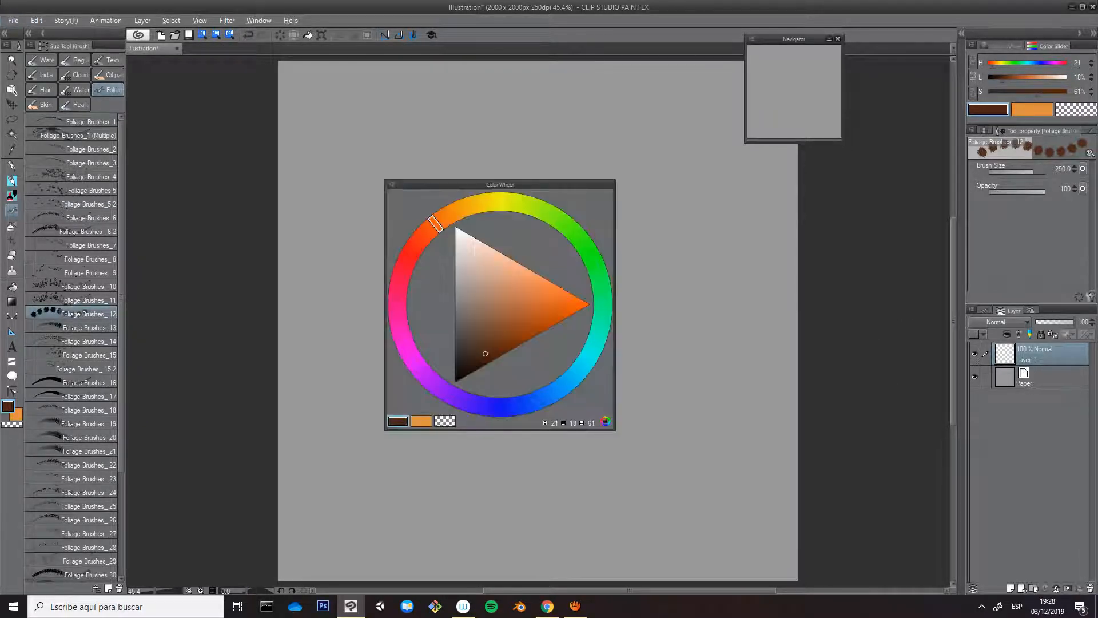
left_click(520, 203)
left_click_drag(487, 326, 486, 315)
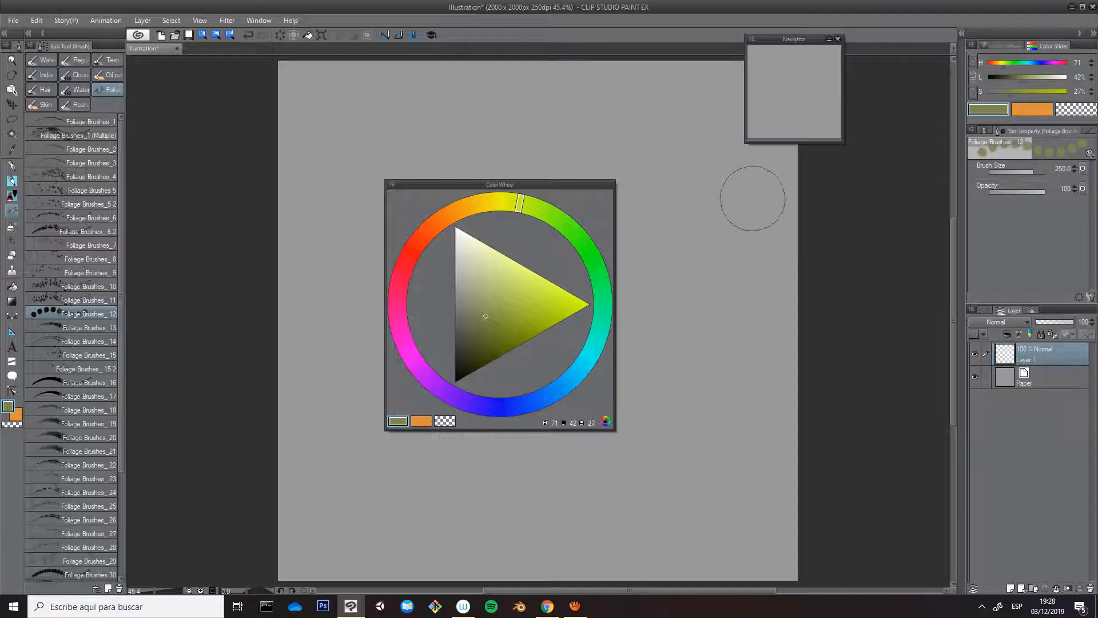
Paint an olive bush mass at the canvas center with Foliage Brushes_12, enlarging the brush to 600 to widen its leafy outline
mouse_move(501, 275)
left_mouse_down()
mouse_move(547, 324)
mouse_move(544, 260)
mouse_move(482, 257)
mouse_move(541, 385)
mouse_move(517, 330)
left_mouse_up()
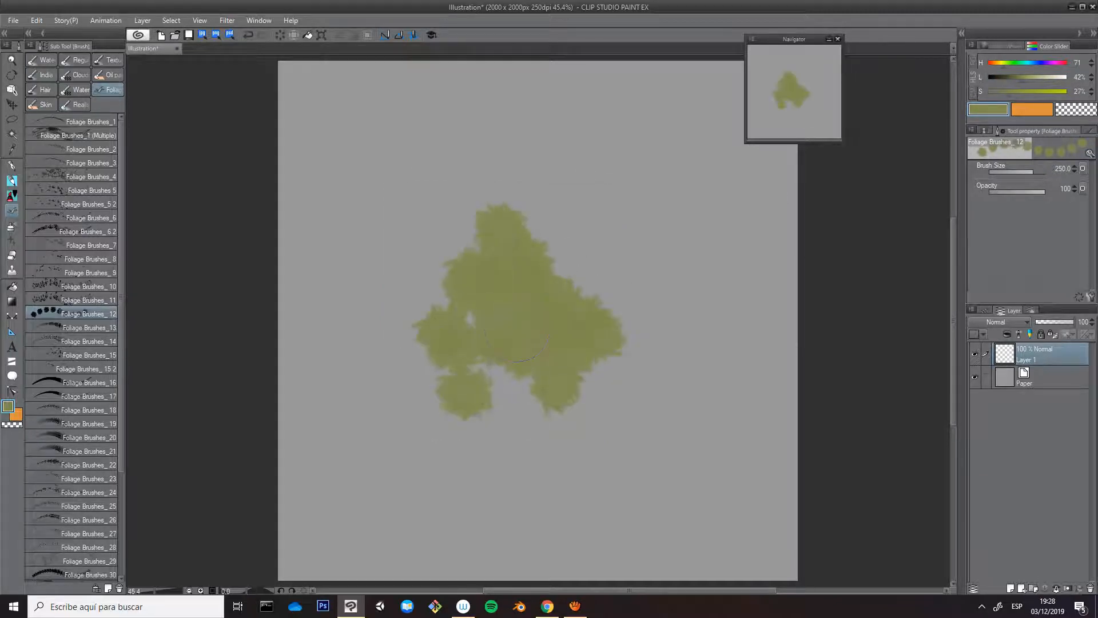
key("bracketright")
key("bracketright")
mouse_move(547, 276)
left_mouse_down()
mouse_move(402, 360)
mouse_move(532, 355)
mouse_move(596, 271)
mouse_move(639, 377)
left_mouse_up()
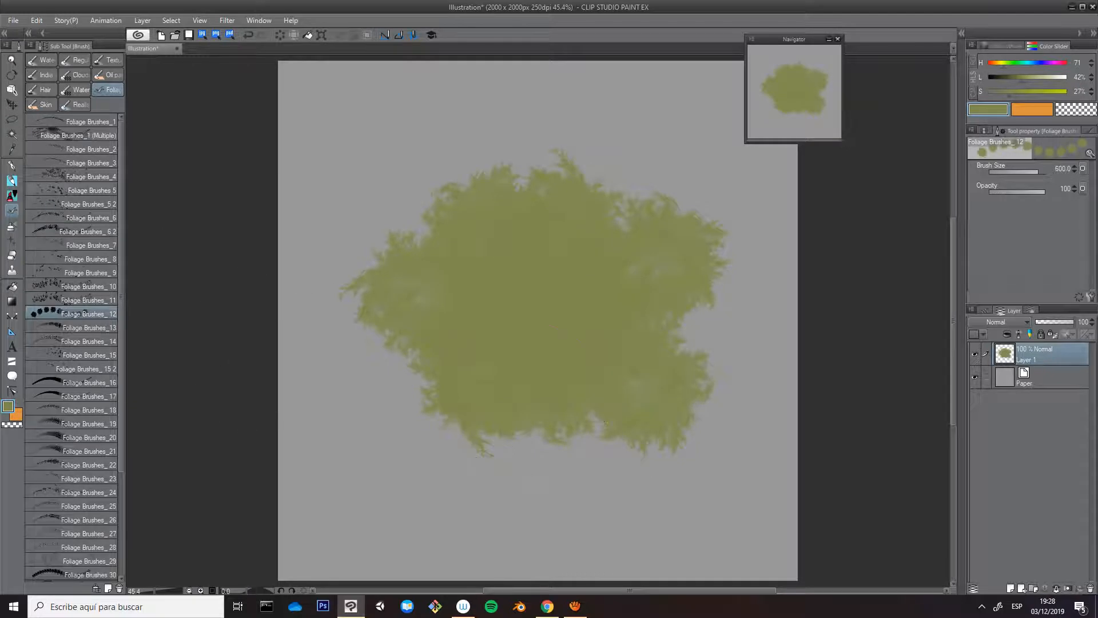
Try Foliage Brushes 5 on the bush, and set the main color to a dark grayish olive (hue 64, luminosity 35)
left_click(110, 187)
left_click_drag(609, 315, 629, 297)
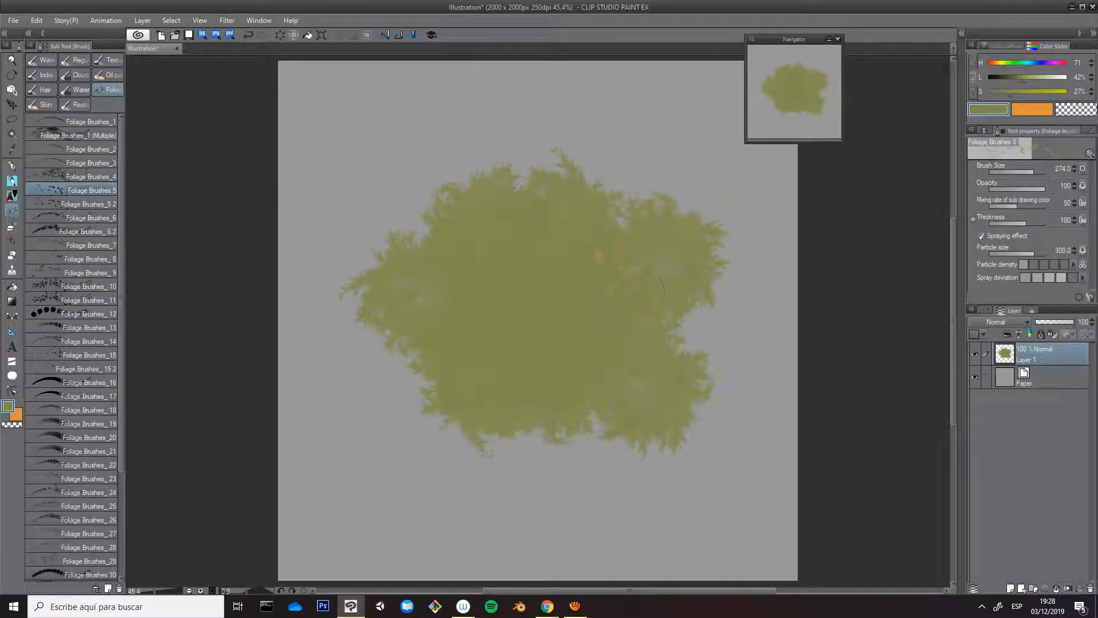
key("c")
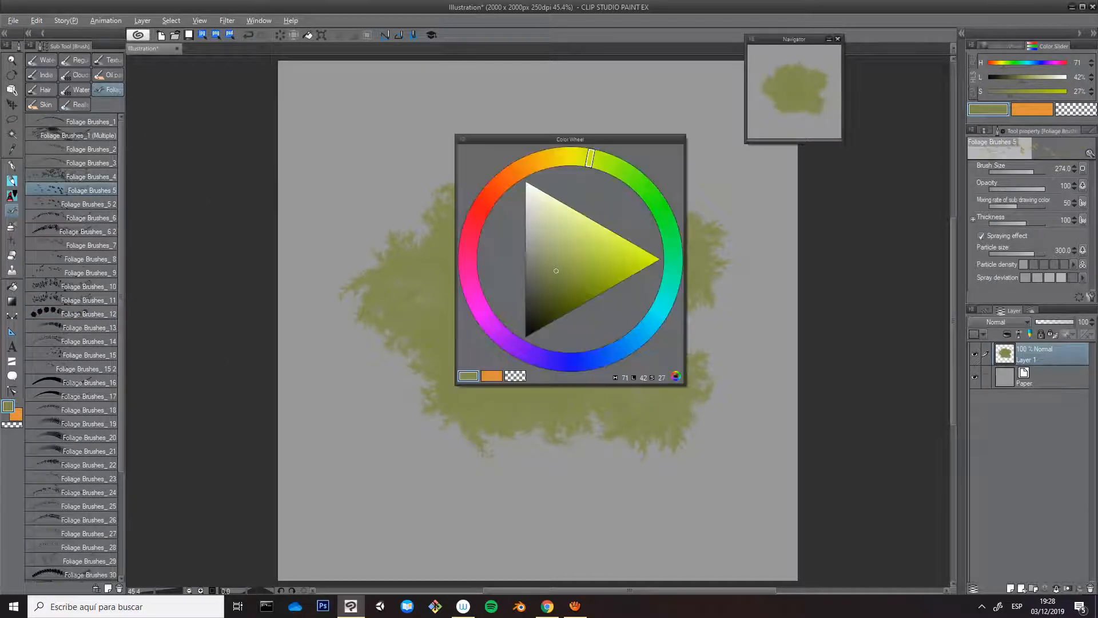
left_click_drag(544, 255, 534, 283)
left_click(765, 191)
Scatter dark olive and orange leaves over the bush with Foliage Brushes 5, and clear the layer
mouse_move(578, 251)
left_mouse_down()
mouse_move(639, 312)
mouse_move(680, 221)
left_mouse_up()
mouse_move(623, 356)
left_mouse_down()
mouse_move(598, 239)
mouse_move(660, 239)
mouse_move(612, 375)
mouse_move(636, 353)
mouse_move(662, 376)
left_mouse_up()
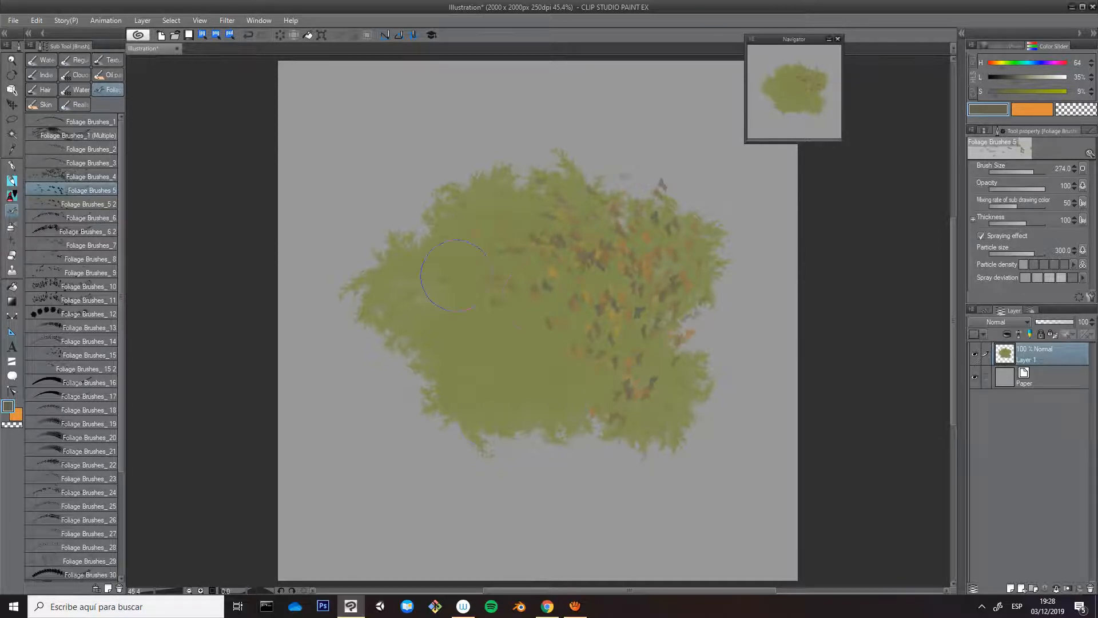
left_click_drag(455, 275, 572, 223)
mouse_move(596, 324)
left_mouse_down()
mouse_move(627, 243)
mouse_move(675, 342)
left_mouse_up()
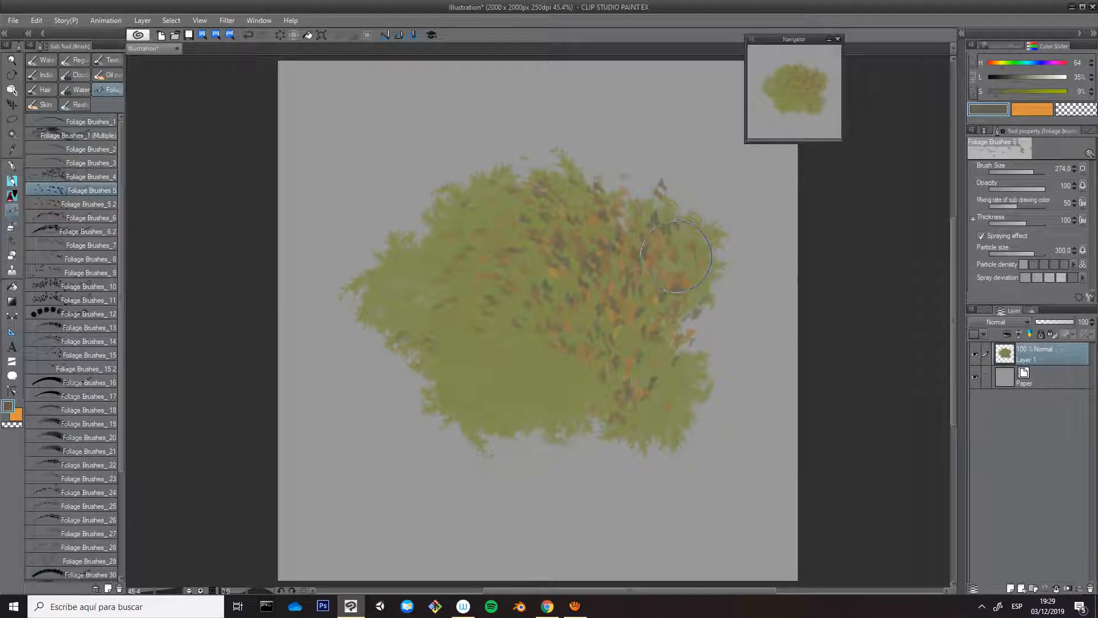
key("Delete")
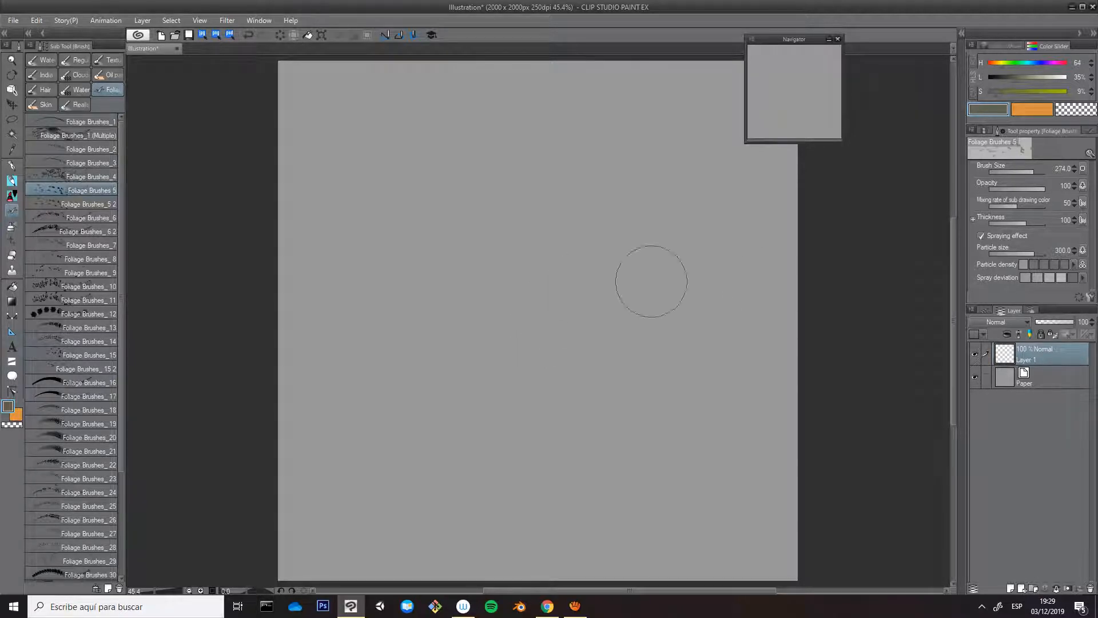
Scatter olive and orange leaves across the canvas center with Foliage Brushes 5, and enlarge the brush to 800
mouse_move(429, 265)
left_mouse_down()
mouse_move(480, 234)
mouse_move(616, 403)
mouse_move(421, 347)
mouse_move(581, 397)
mouse_move(443, 368)
mouse_move(539, 394)
mouse_move(595, 322)
left_mouse_up()
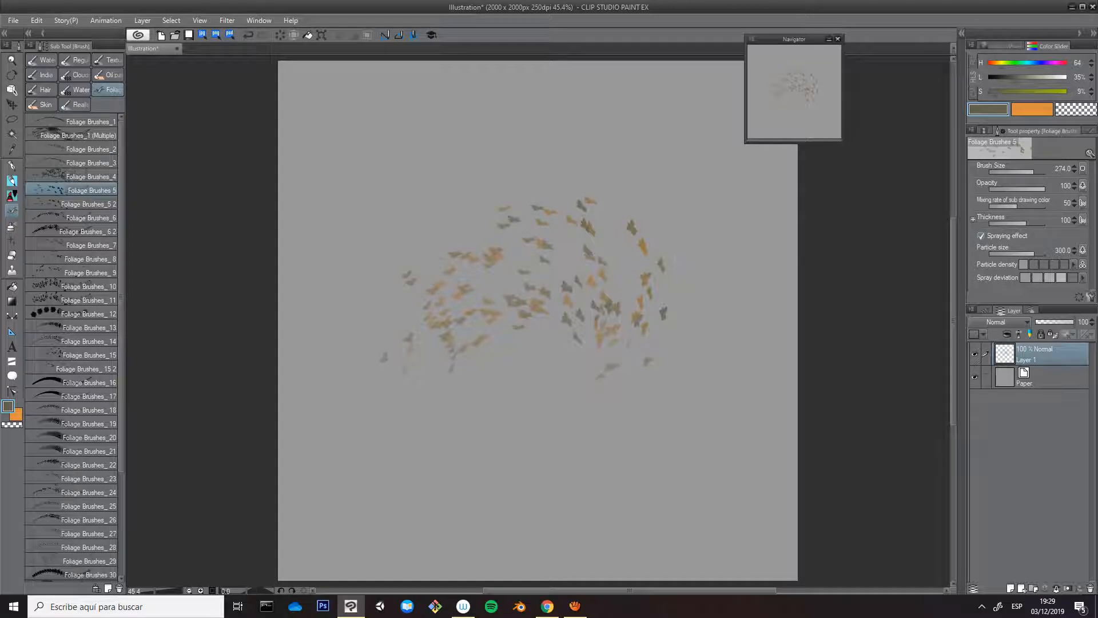
key("bracketright")
key("bracketright")
key("bracketright")
key("bracketright")
key("bracketright")
key("bracketright")
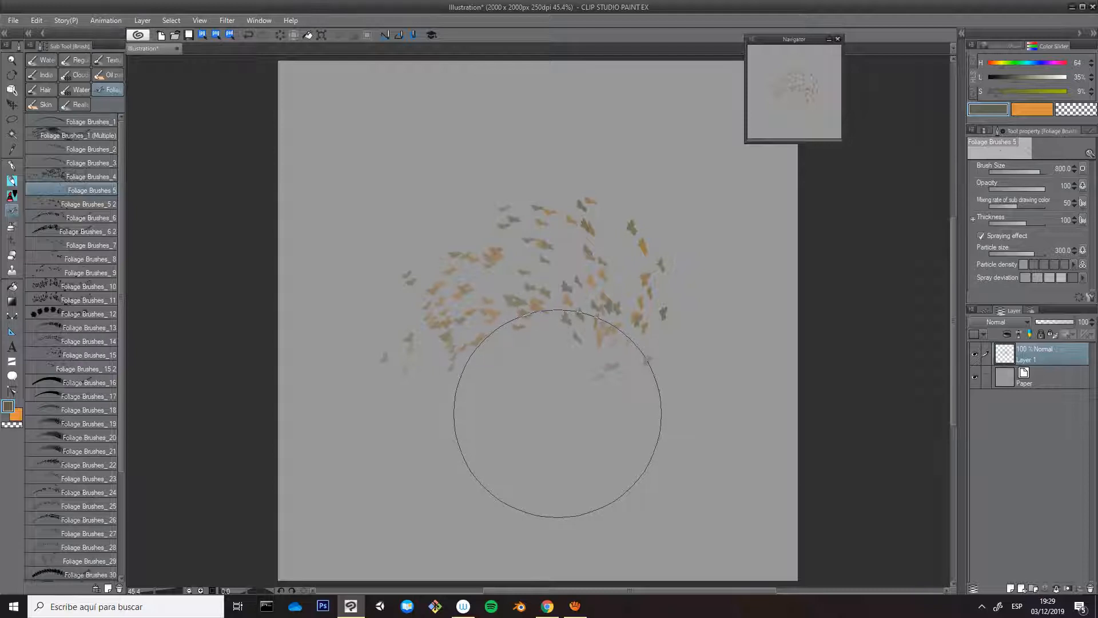
Paint soft olive strokes across the upper canvas with Regular Soft, first at brush size 170 and again at 600
left_click(75, 60)
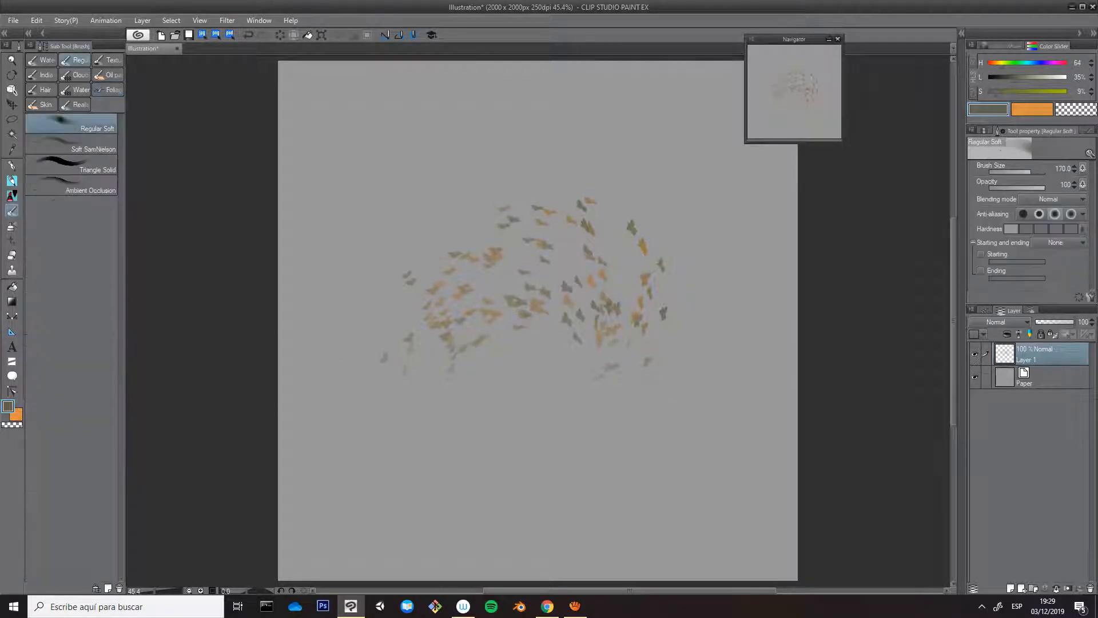
left_click_drag(436, 149, 646, 123)
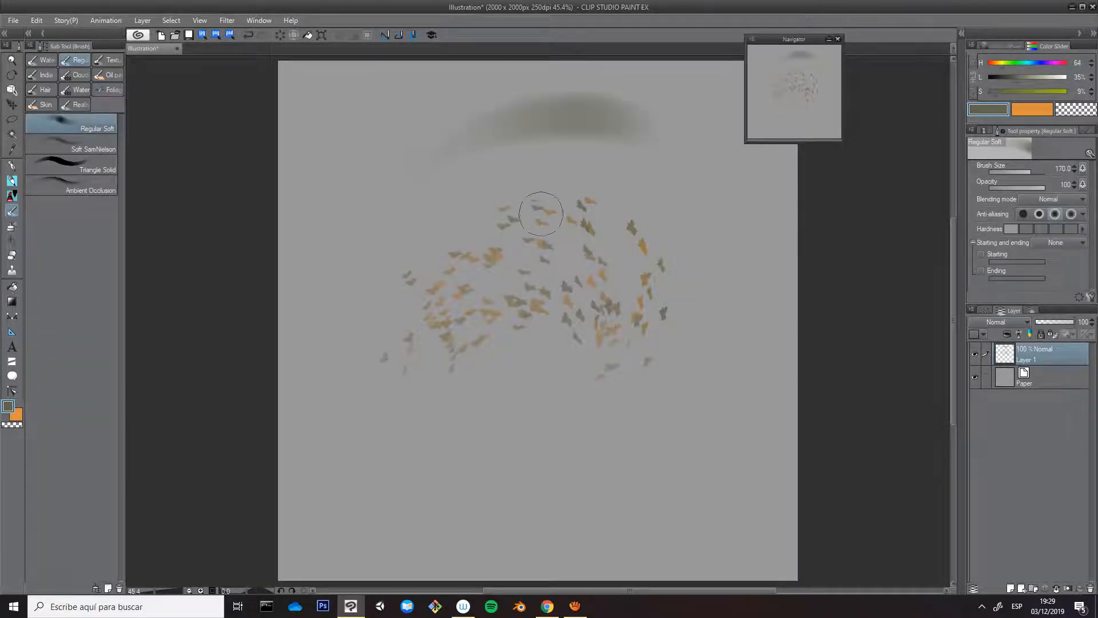
key("bracketright")
key("bracketright")
key("bracketright")
key("bracketright")
key("bracketright")
key("bracketright")
left_click_drag(400, 207, 710, 306)
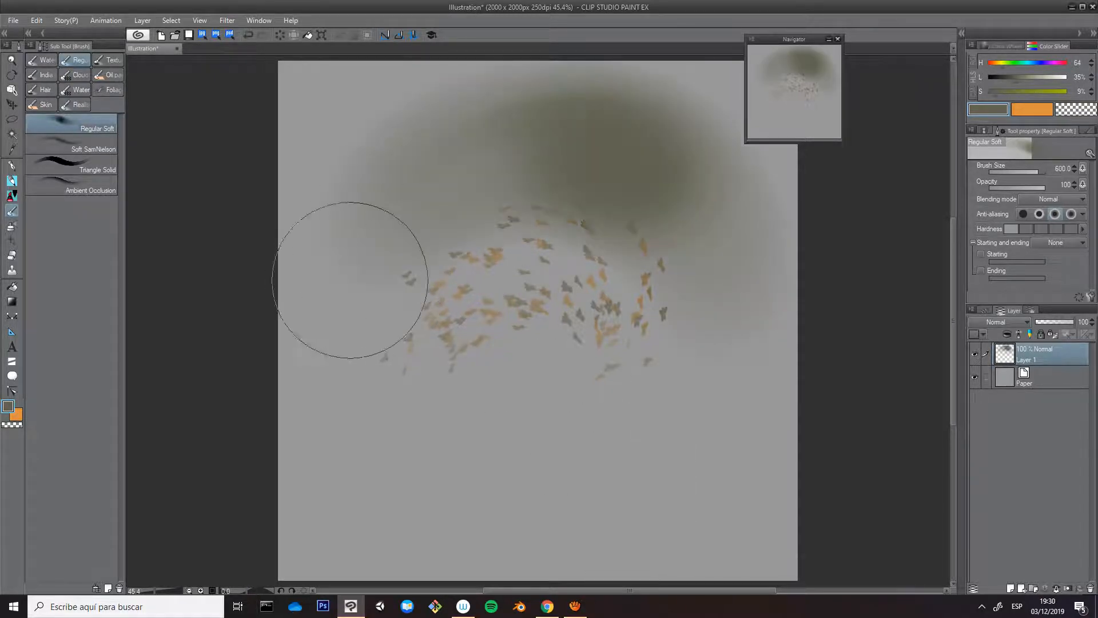
left_click_drag(518, 189, 681, 252)
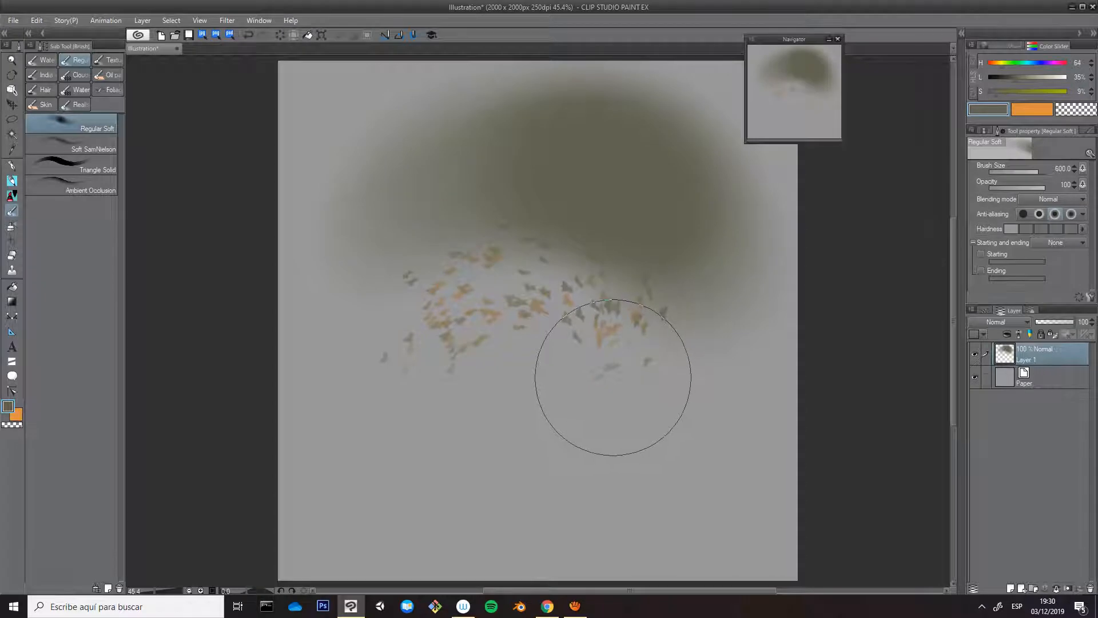
key("alt")
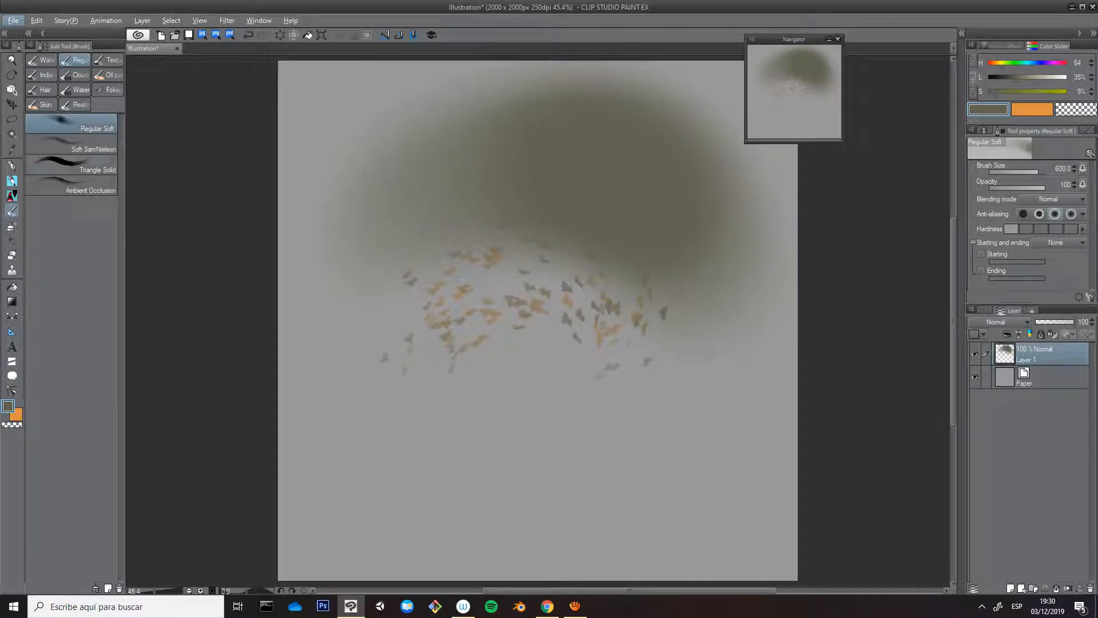
Scatter two narrow arcs of leaves on the lower canvas with Foliage Brushes 5 at brush size 150
left_click(108, 89)
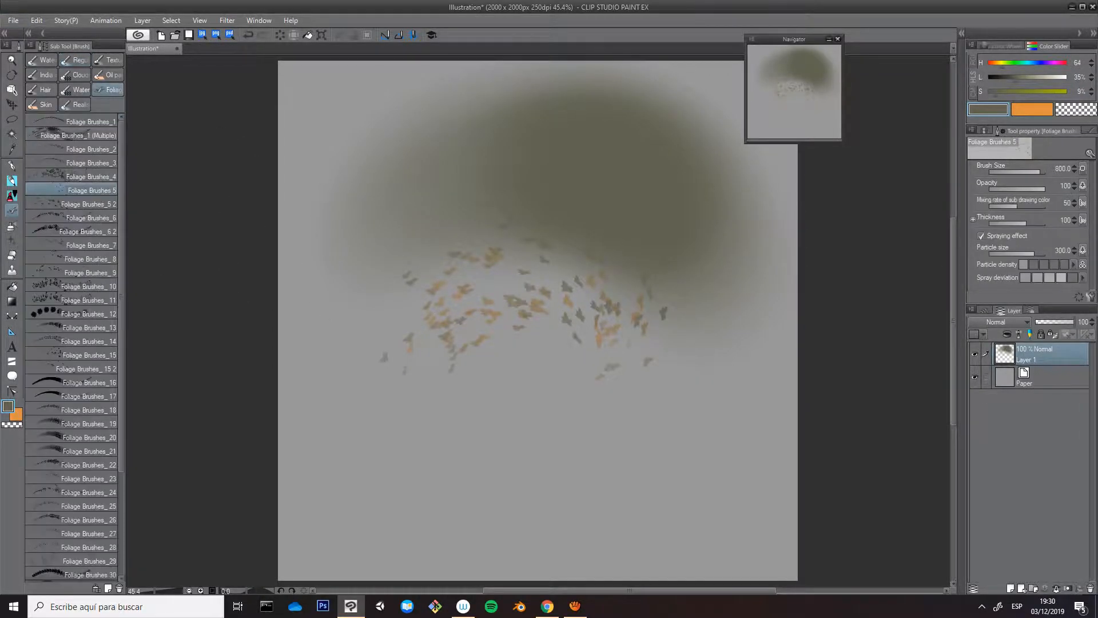
key("bracketleft")
key("bracketleft")
key("bracketleft")
key("bracketleft")
key("bracketleft")
key("bracketleft")
key("bracketleft")
key("bracketleft")
key("bracketleft")
mouse_move(416, 442)
left_mouse_down()
mouse_move(479, 423)
mouse_move(580, 428)
mouse_move(641, 495)
left_mouse_up()
left_click_drag(422, 441, 626, 477)
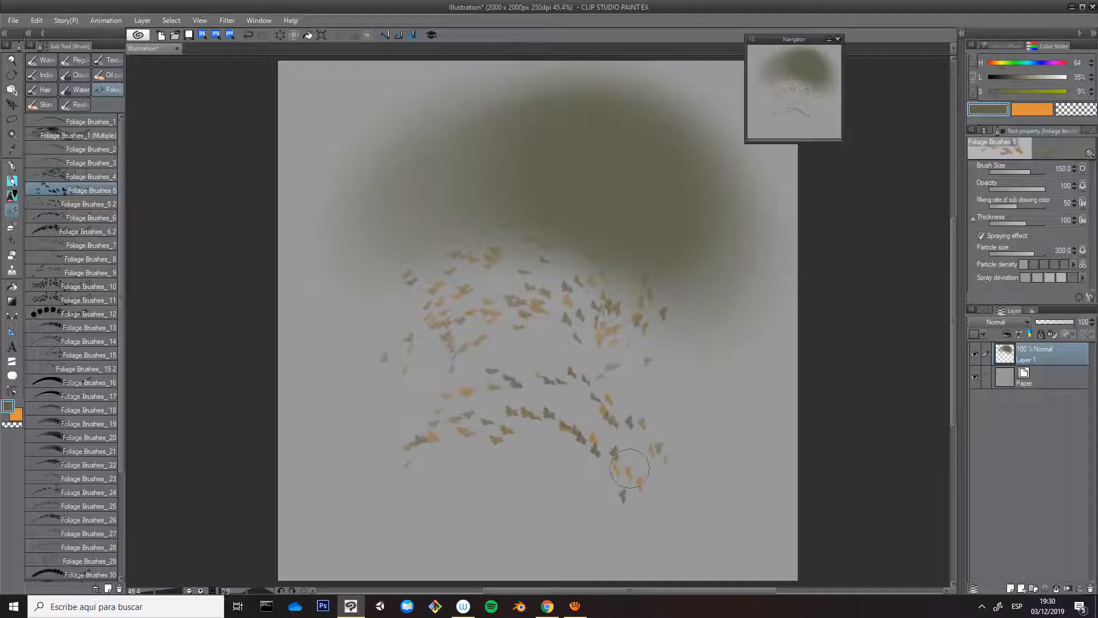
Scatter leaves widely over the lower canvas with the brush enlarged to 400 and up to 1200, and clear the layer
key("bracketright")
key("bracketright")
key("bracketright")
key("bracketright")
key("bracketright")
key("bracketright")
key("bracketright")
key("bracketright")
key("bracketright")
key("bracketright")
key("bracketright")
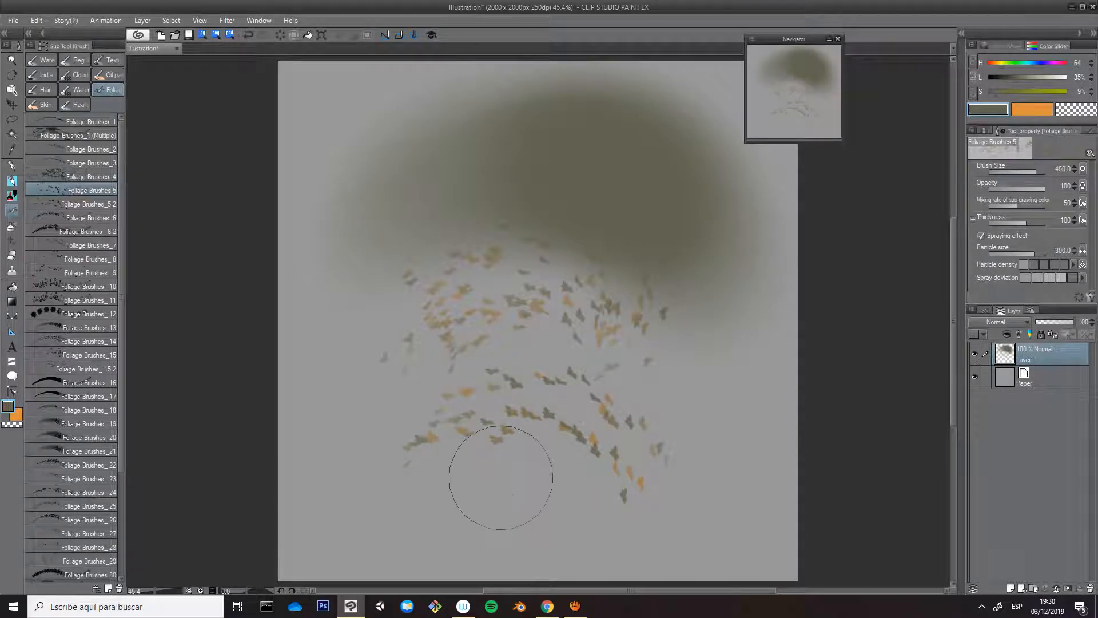
mouse_move(445, 479)
left_mouse_down()
mouse_move(586, 503)
mouse_move(444, 432)
mouse_move(632, 443)
mouse_move(462, 427)
mouse_move(516, 405)
mouse_move(598, 468)
left_mouse_up()
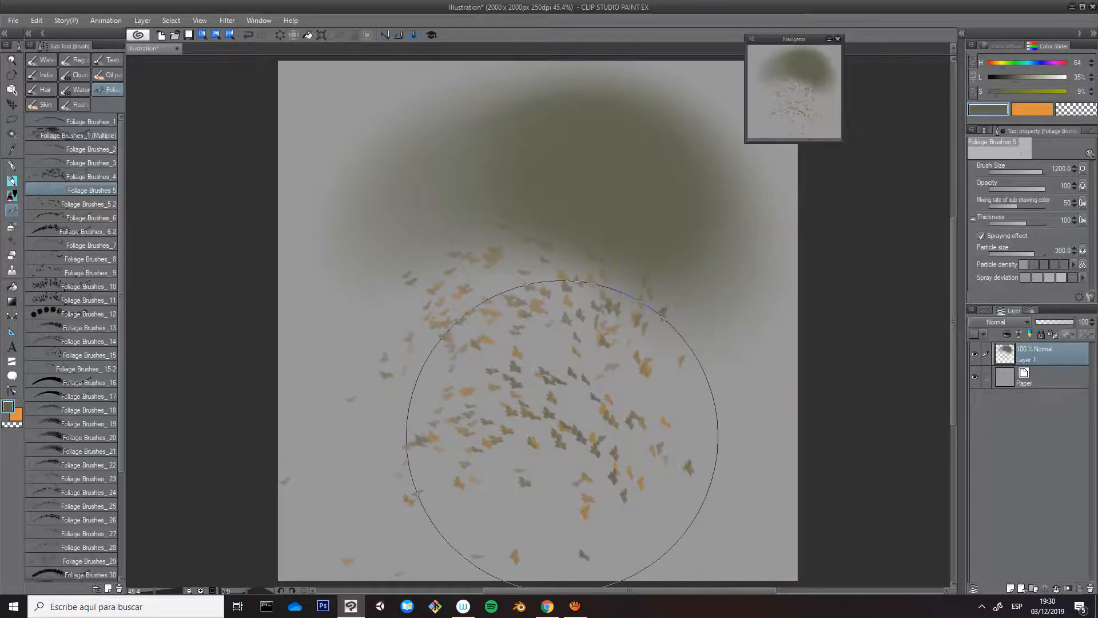
key("Delete")
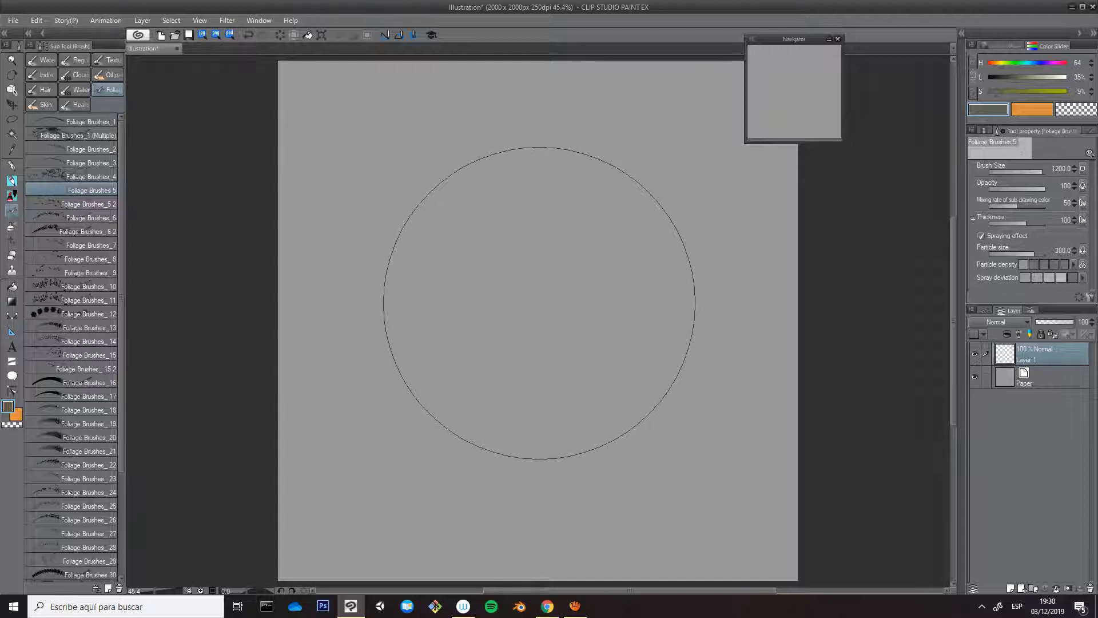
Enlarge the Foliage Brushes 5 brush size to 1700
key("bracketright")
key("bracketright")
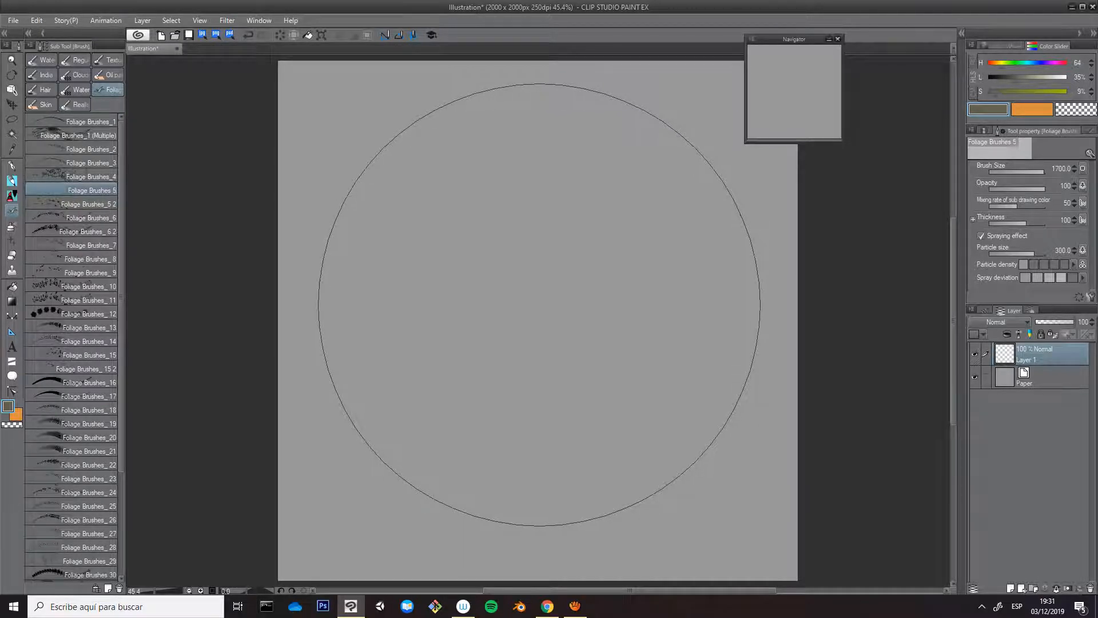
Paint an oval ring of leaves around the canvas center with the brush size reduced to 50, and clear the layer
key("bracketleft")
key("bracketleft")
key("bracketleft")
key("bracketleft")
key("bracketleft")
key("bracketleft")
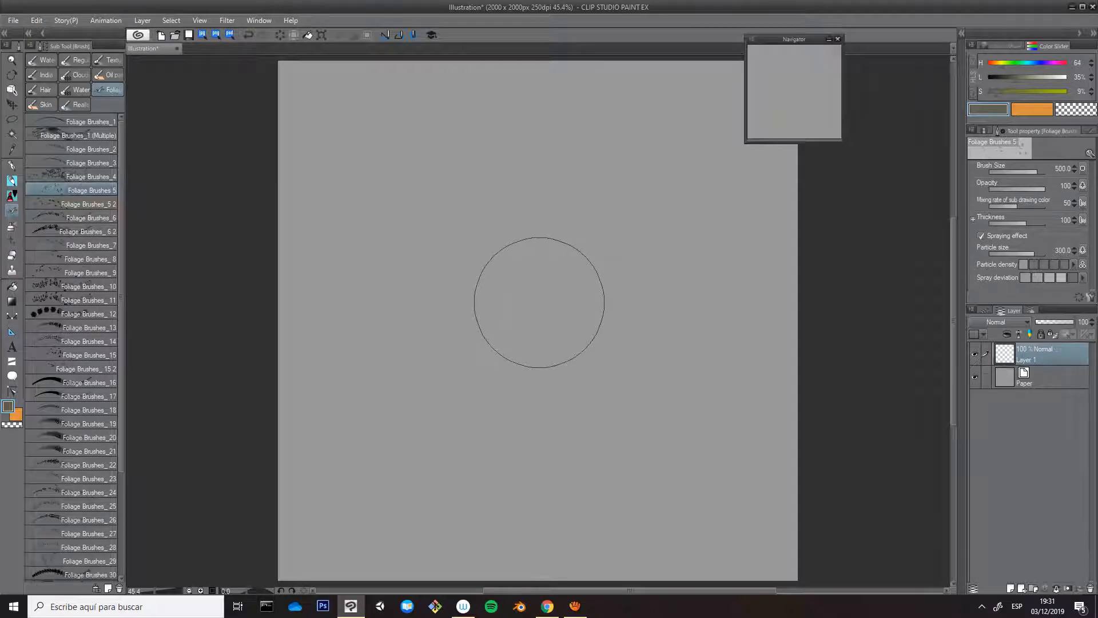
key("bracketleft")
key("bracketleft")
key("bracketleft")
key("bracketleft")
key("bracketleft")
key("bracketleft")
key("bracketleft")
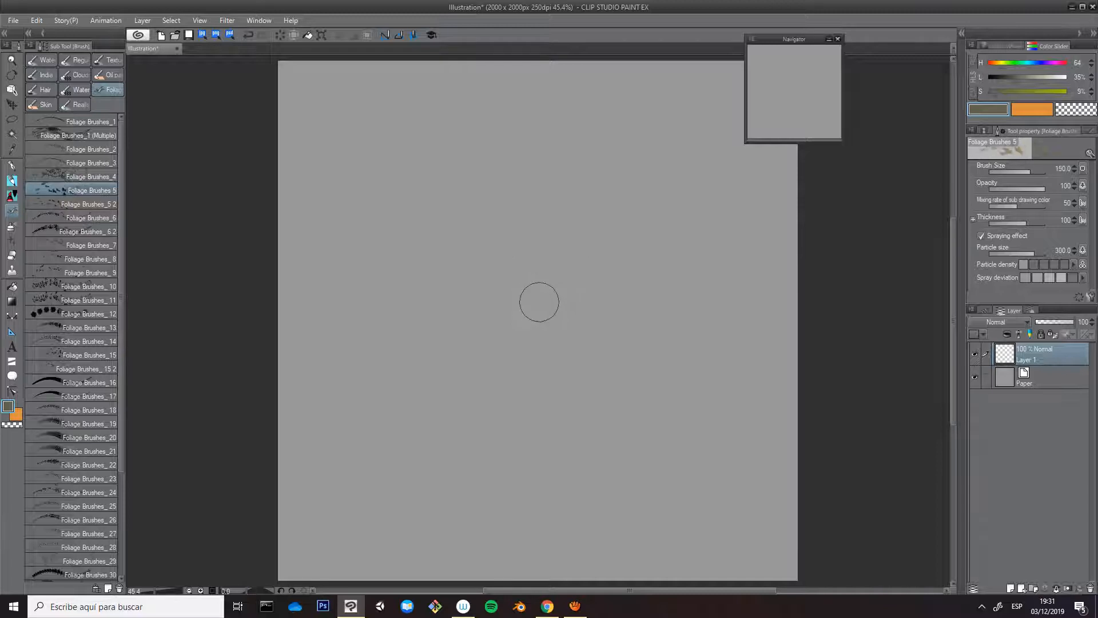
key("bracketleft")
key("bracketleft")
key("bracketleft")
key("bracketleft")
key("bracketleft")
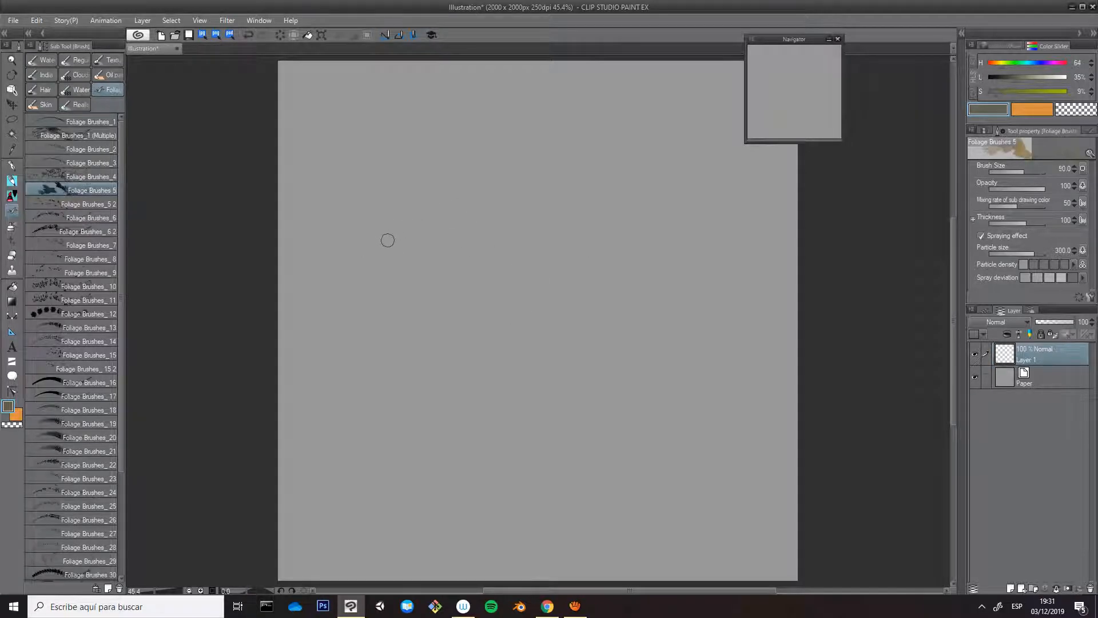
mouse_move(373, 261)
left_mouse_down()
mouse_move(400, 208)
mouse_move(477, 172)
mouse_move(543, 169)
mouse_move(658, 256)
mouse_move(442, 365)
mouse_move(369, 286)
left_mouse_up()
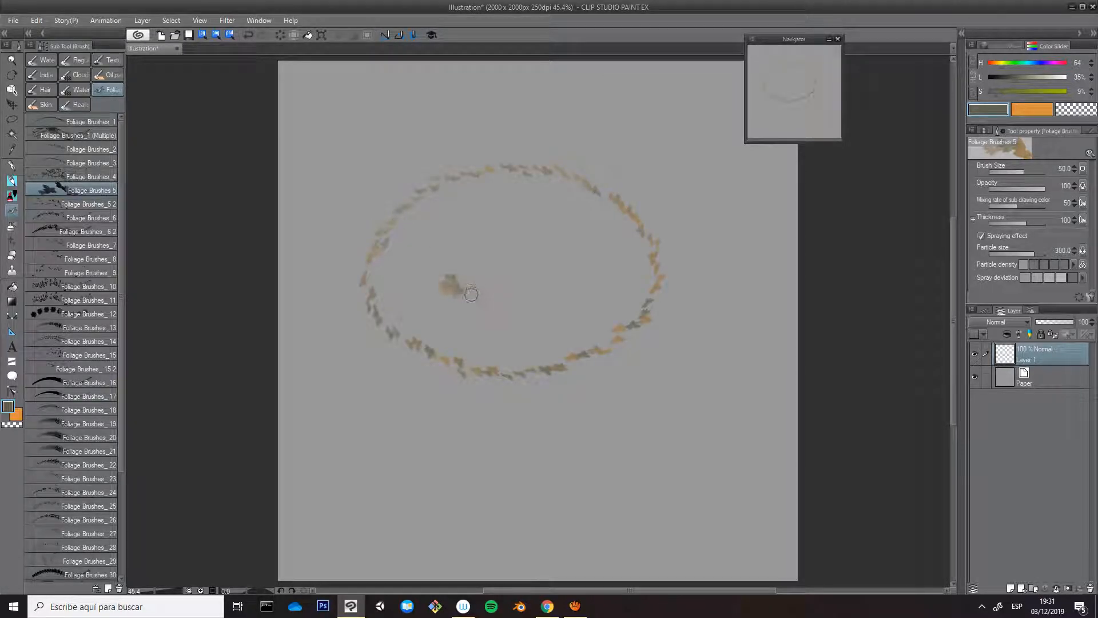
key("Delete")
Enlarge the Foliage Brushes 5 brush size to 1500
key("bracketright")
key("bracketright")
key("bracketright")
key("bracketright")
key("bracketright")
key("bracketright")
key("bracketright")
key("bracketright")
key("bracketright")
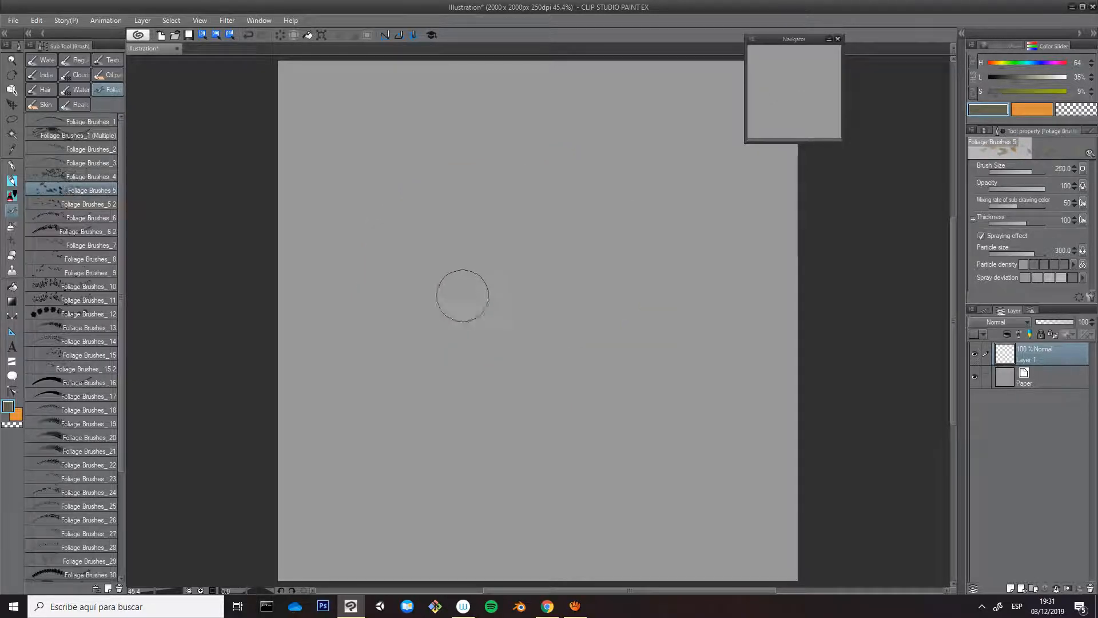
key("bracketright")
key("bracketright")
key("bracketright")
key("bracketright")
key("bracketright")
key("bracketright")
key("bracketright")
key("bracketright")
key("bracketright")
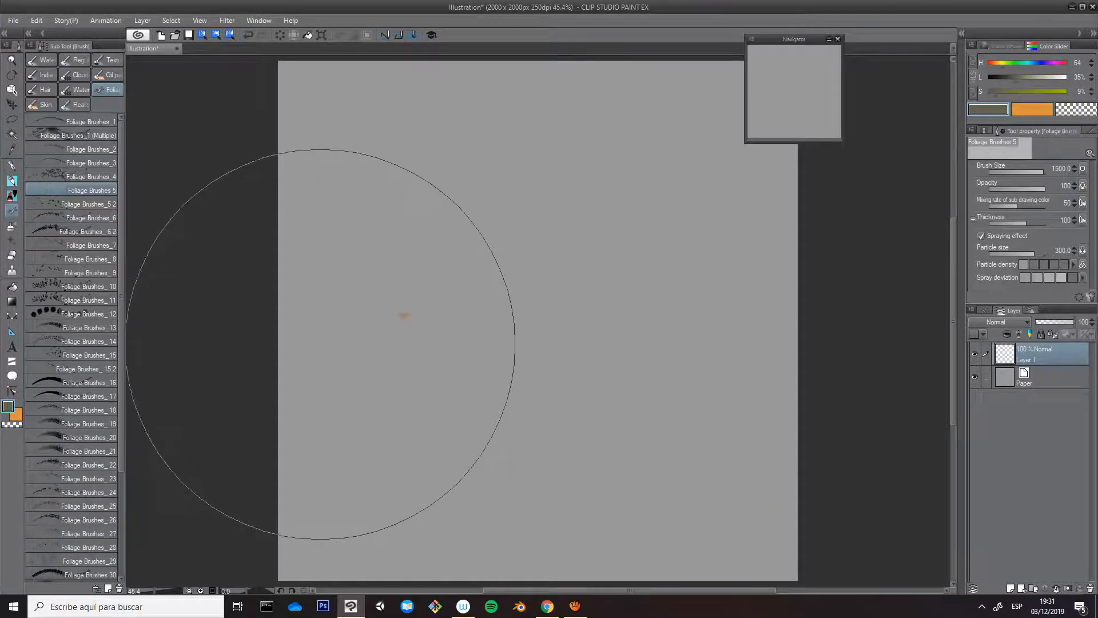
Try a leaf stroke across the canvas at size 1500, undo it, and reduce the Foliage Brushes 5 brush size to 800
mouse_move(320, 329)
left_mouse_down()
mouse_move(419, 284)
mouse_move(588, 266)
mouse_move(678, 353)
mouse_move(609, 277)
mouse_move(383, 329)
mouse_move(430, 426)
mouse_move(511, 345)
left_mouse_up()
key("ctrl+z")
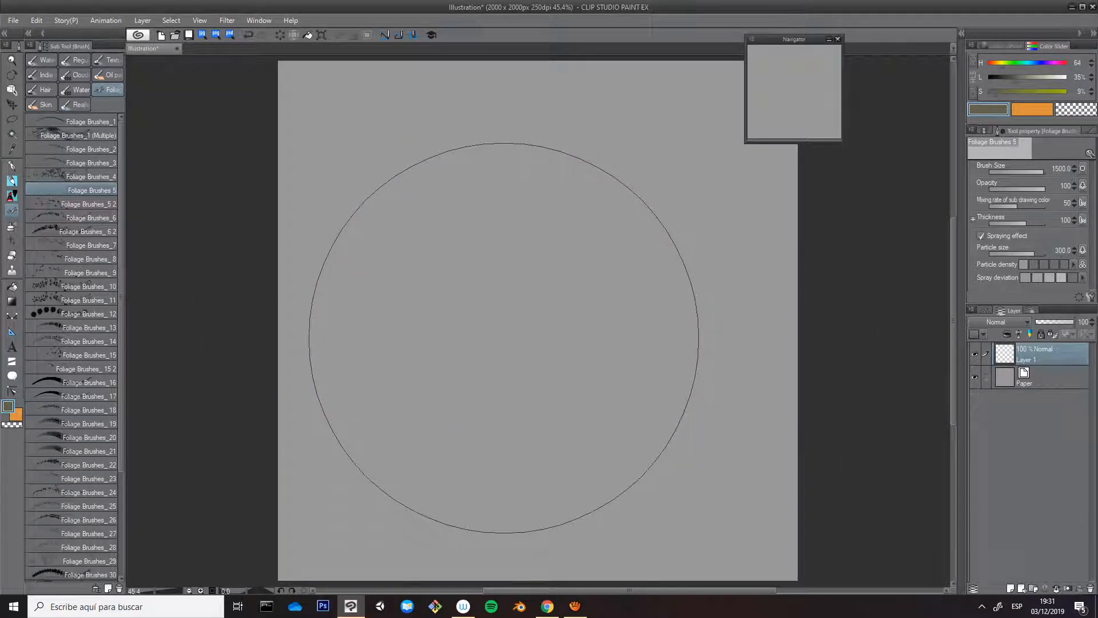
key("bracketleft")
key("bracketleft")
key("bracketleft")
key("bracketleft")
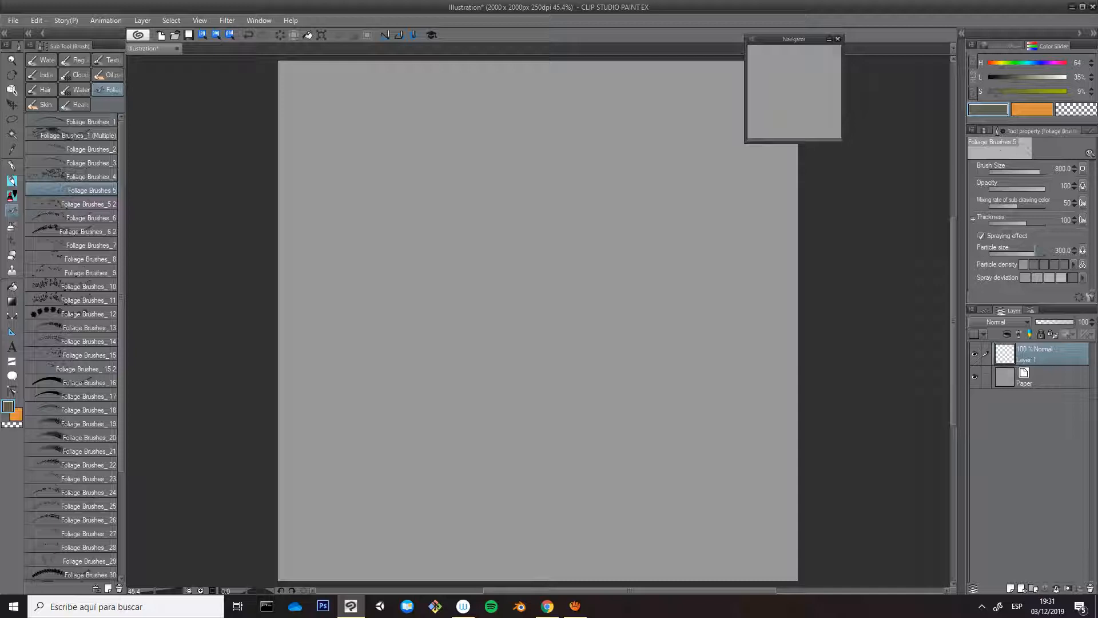
Set the spraying effect's particle size to 25
left_click(1062, 250)
type("25")
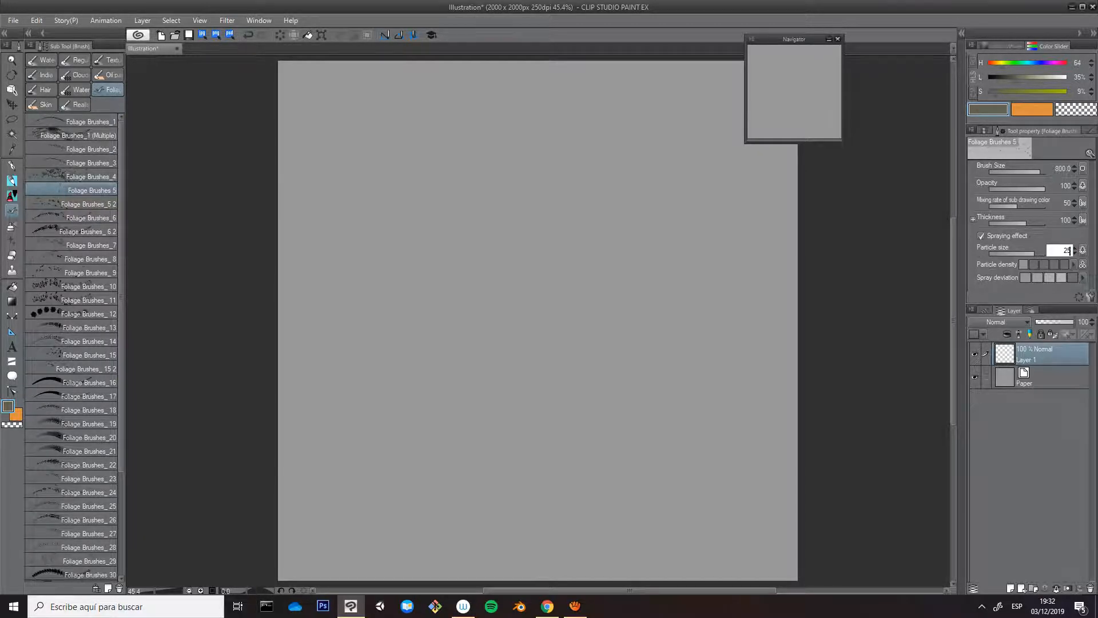
key("Return")
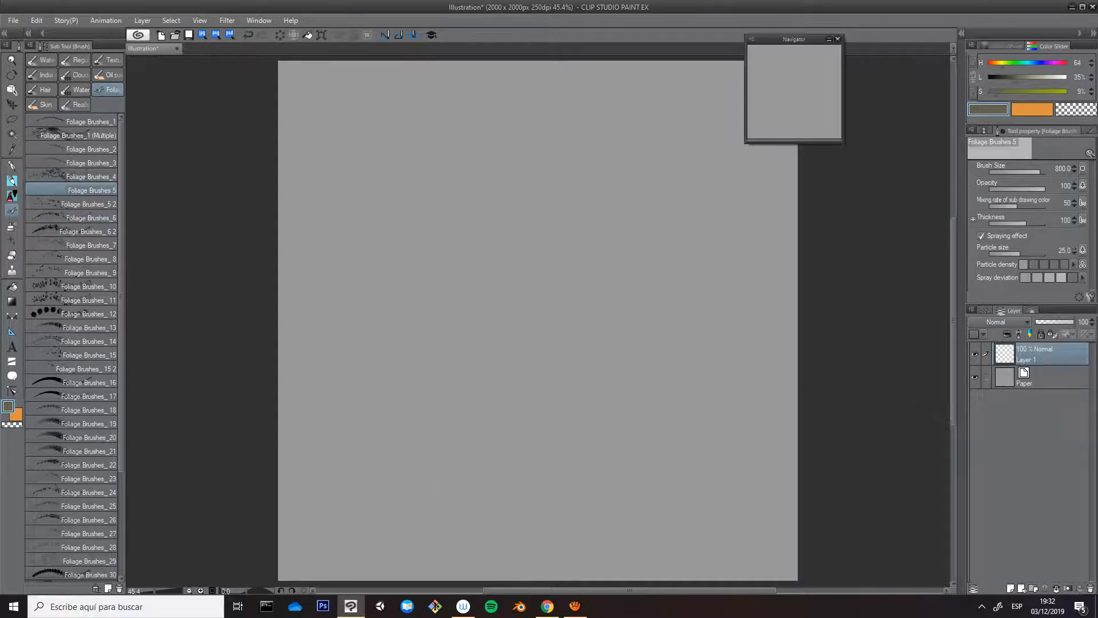
Set the particle size to 100 and scatter small leaves across the upper part of the canvas
left_click(1063, 250)
type("1")
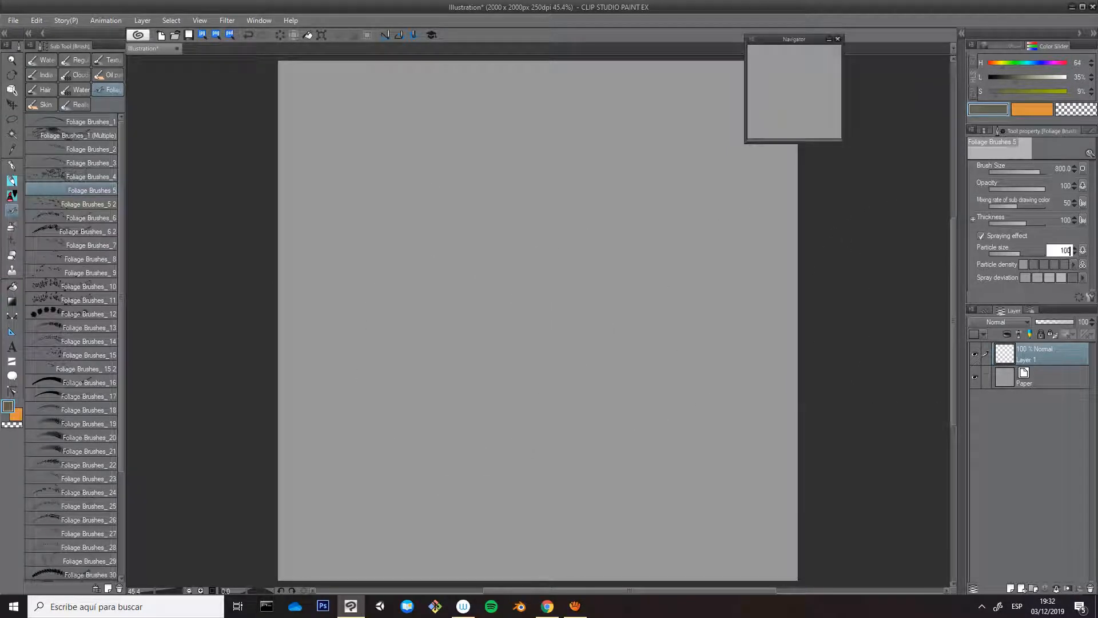
type("00")
key("Return")
mouse_move(431, 226)
left_mouse_down()
mouse_move(615, 223)
mouse_move(647, 249)
mouse_move(407, 292)
mouse_move(648, 259)
mouse_move(630, 369)
left_mouse_up()
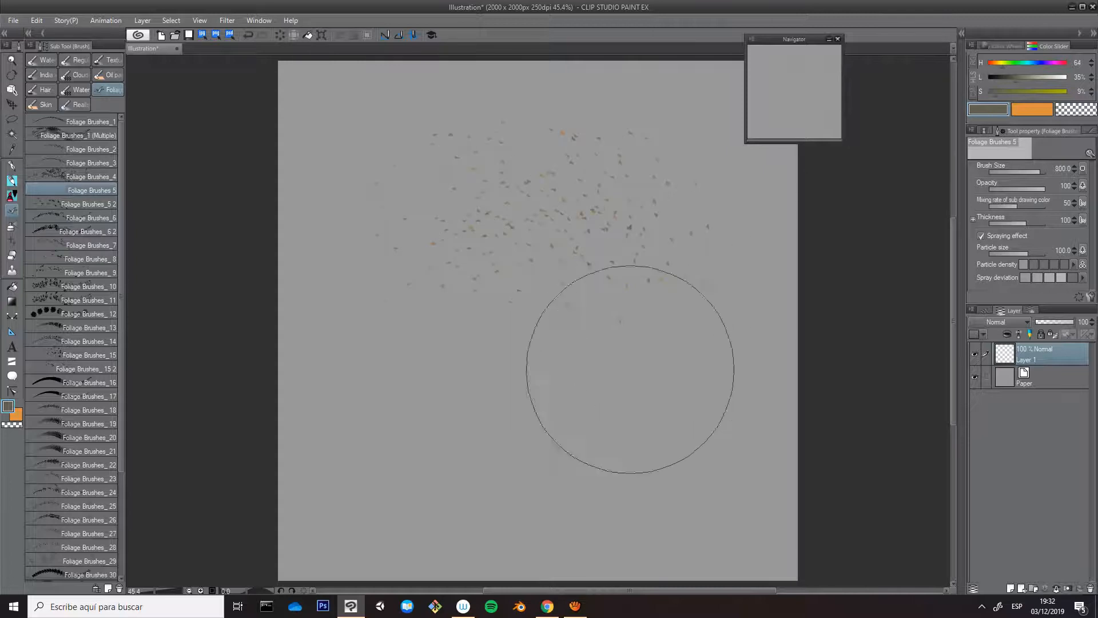
Raise the particle size to 500 and up to 800, and scatter large leaves below the small ones
left_click(1063, 250)
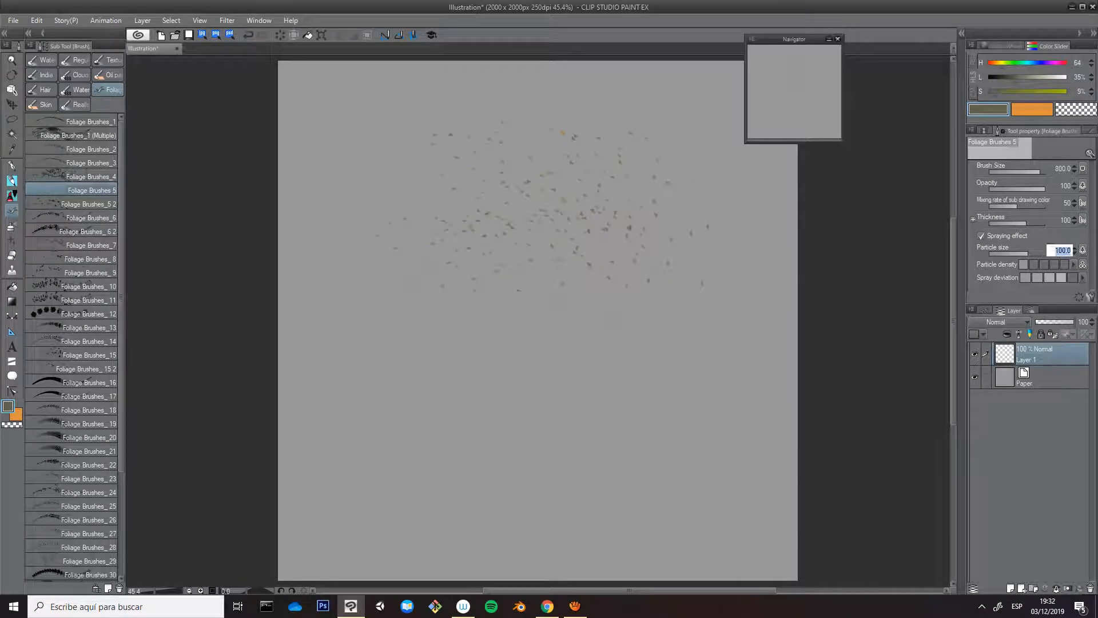
type("500")
key("Return")
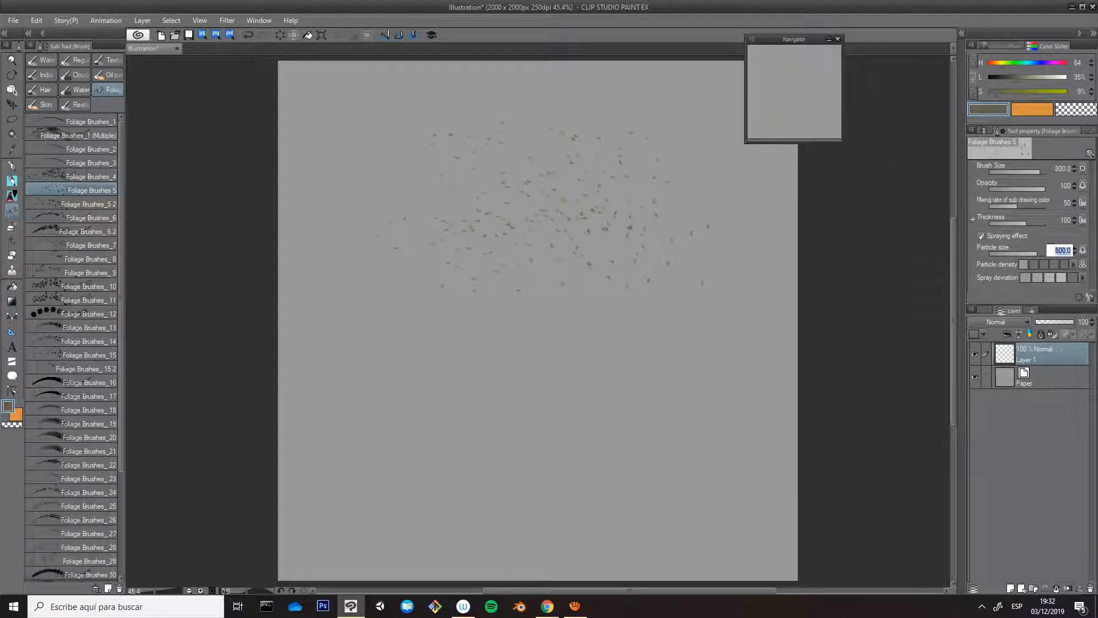
type("800")
key("Return")
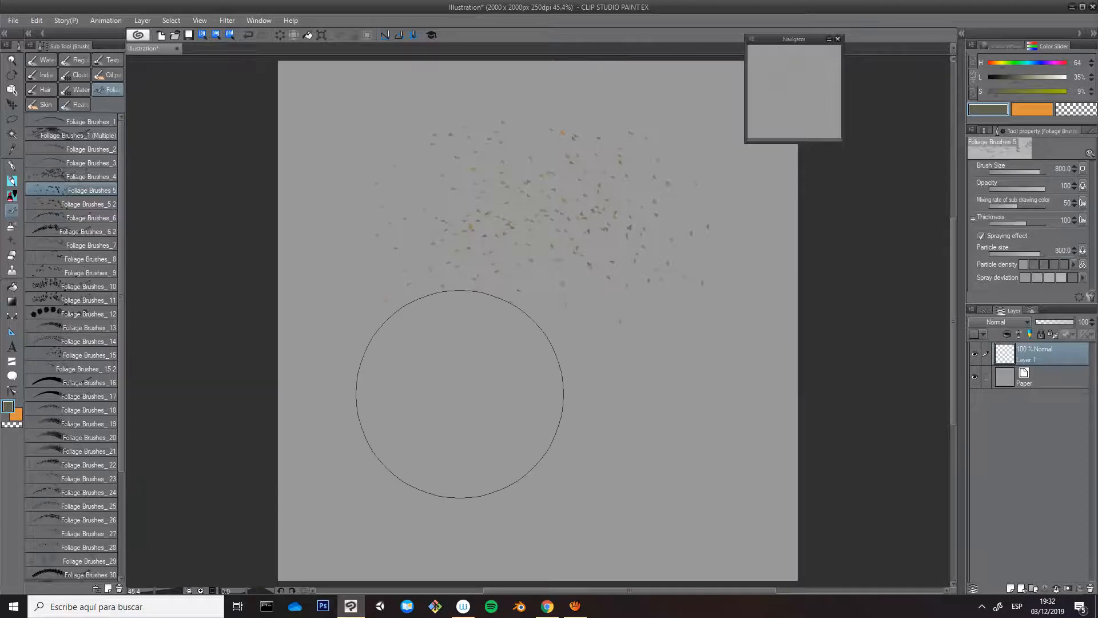
mouse_move(458, 392)
left_mouse_down()
mouse_move(667, 457)
mouse_move(664, 410)
mouse_move(395, 437)
mouse_move(434, 404)
mouse_move(643, 445)
mouse_move(575, 347)
mouse_move(489, 450)
mouse_move(573, 441)
left_mouse_up()
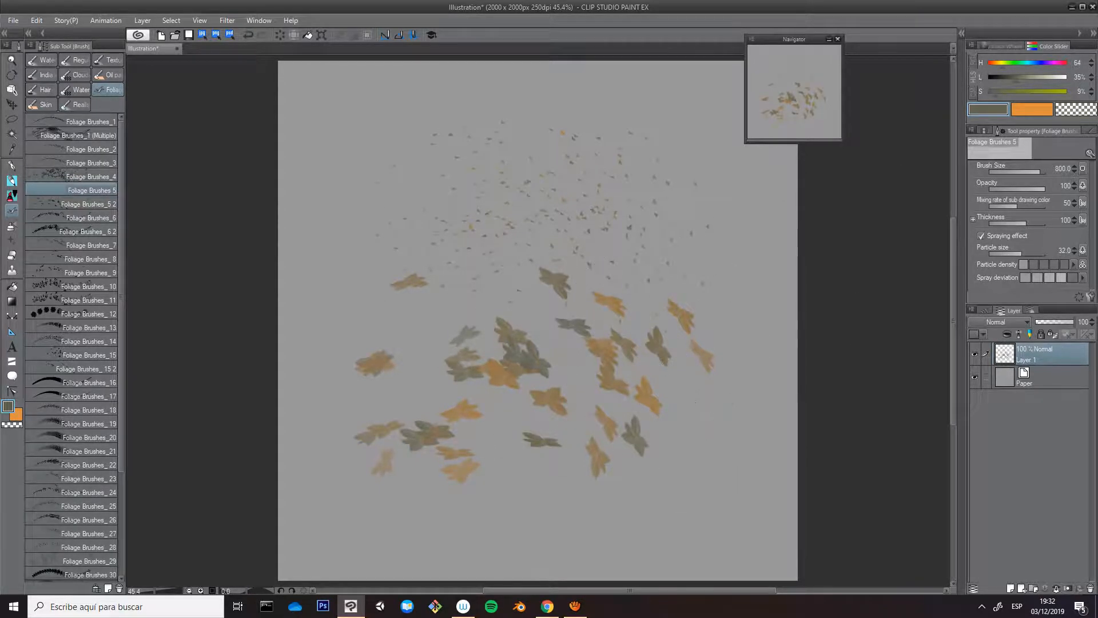
Clear the layer and scatter leaves around the canvas center while raising the particle size from 106 to 186
left_click(1021, 253)
key("Delete")
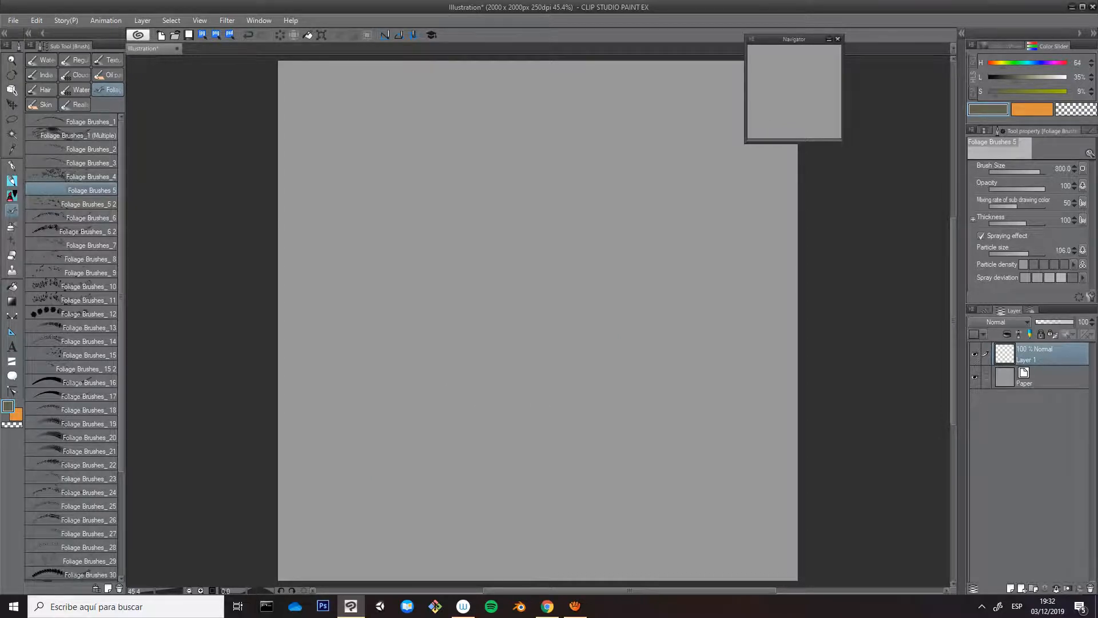
mouse_move(446, 275)
left_mouse_down()
mouse_move(574, 234)
mouse_move(601, 258)
left_mouse_up()
mouse_move(404, 375)
left_mouse_down()
mouse_move(417, 361)
mouse_move(572, 366)
left_mouse_up()
mouse_move(429, 294)
left_mouse_down()
mouse_move(605, 335)
mouse_move(658, 297)
left_mouse_up()
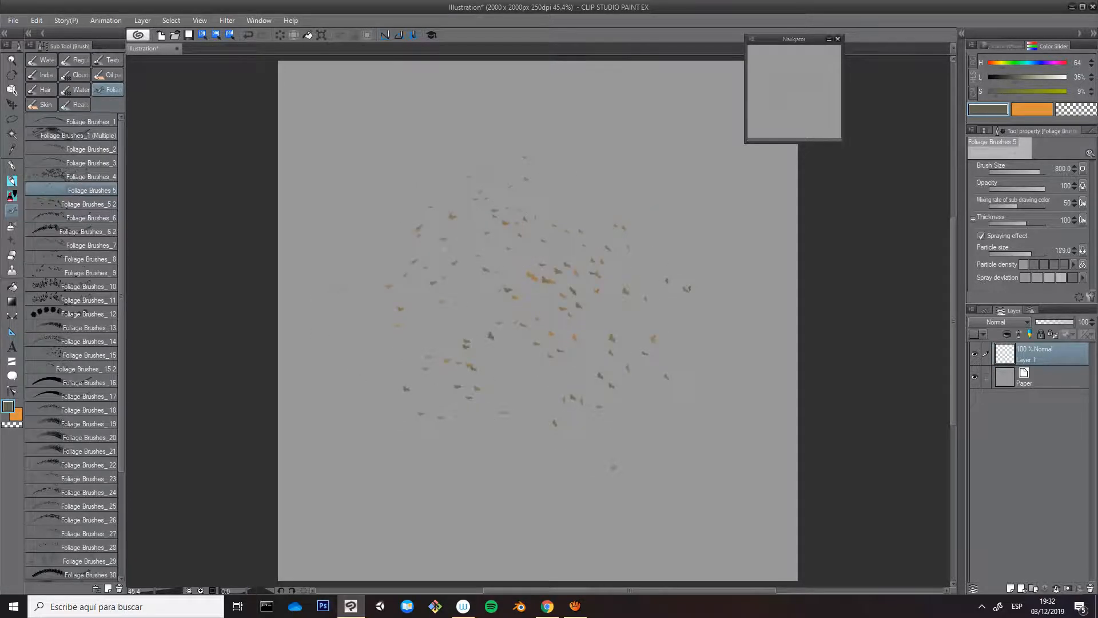
left_click_drag(447, 309, 589, 332)
Open the Shortcut Settings and examine the shortcuts of the Brush sub tool groups in the Tool setting area
left_click(12, 20)
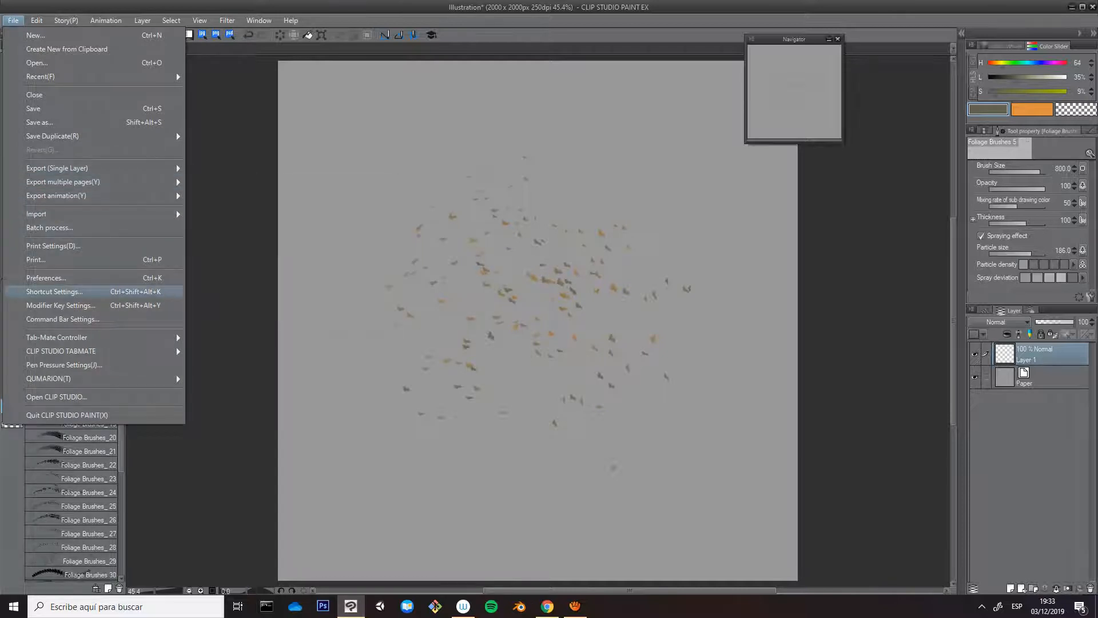
left_click(55, 292)
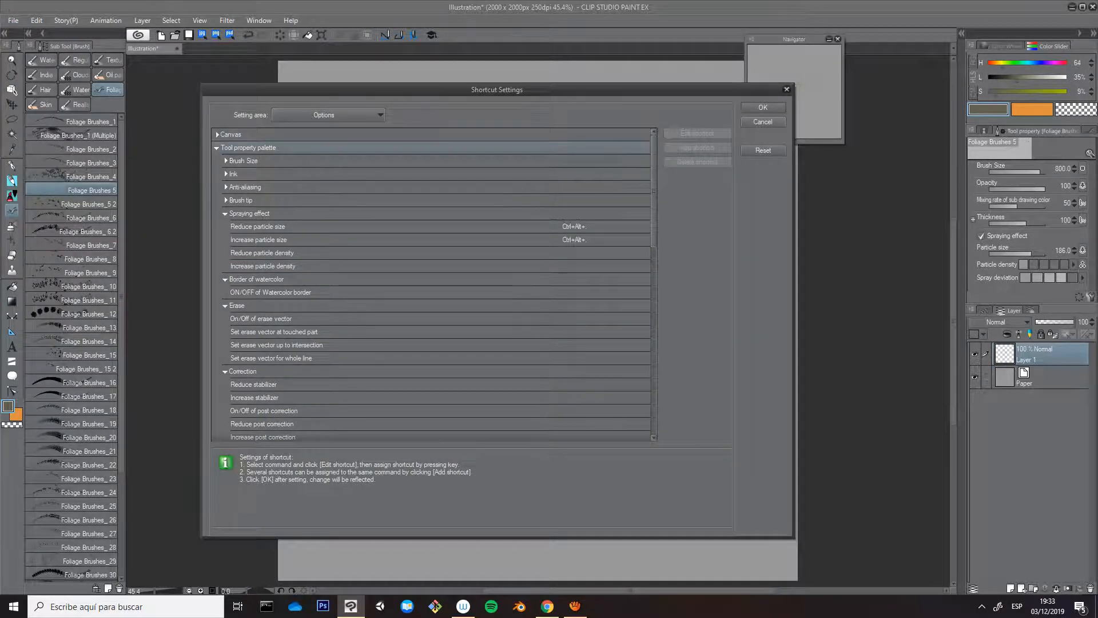
left_click(216, 147)
left_click(329, 115)
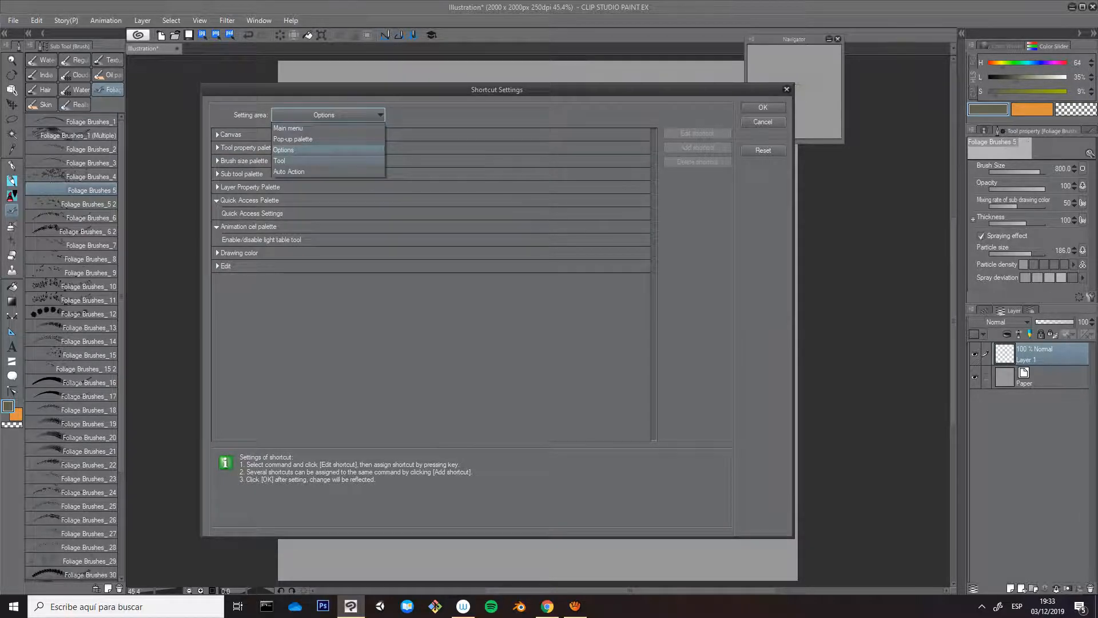
left_click(283, 161)
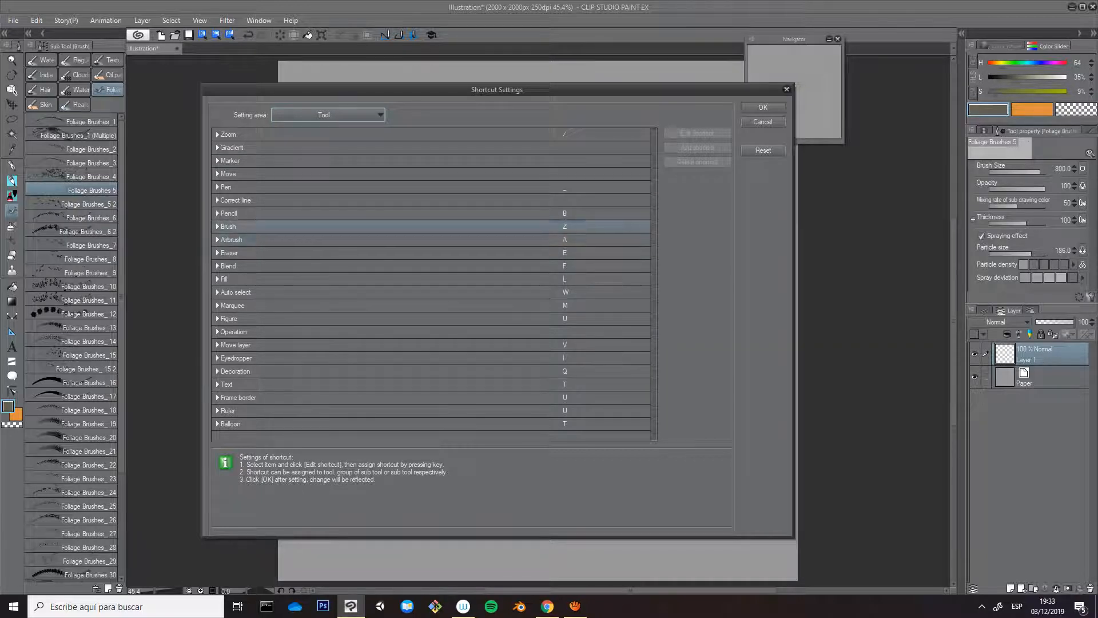
left_click(217, 227)
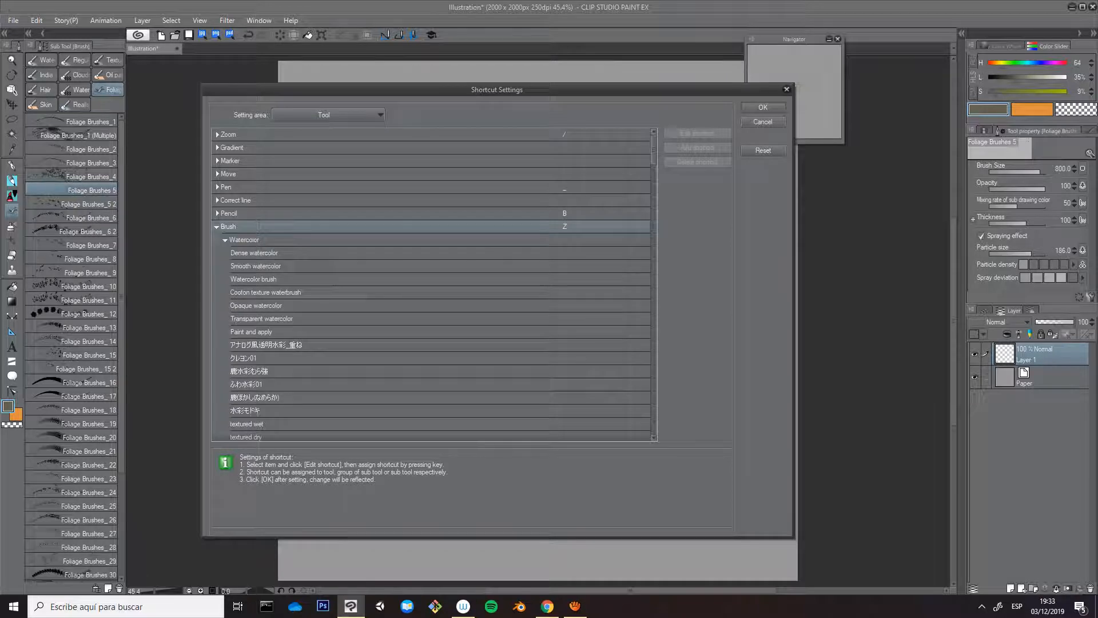
left_click(226, 240)
left_click(226, 253)
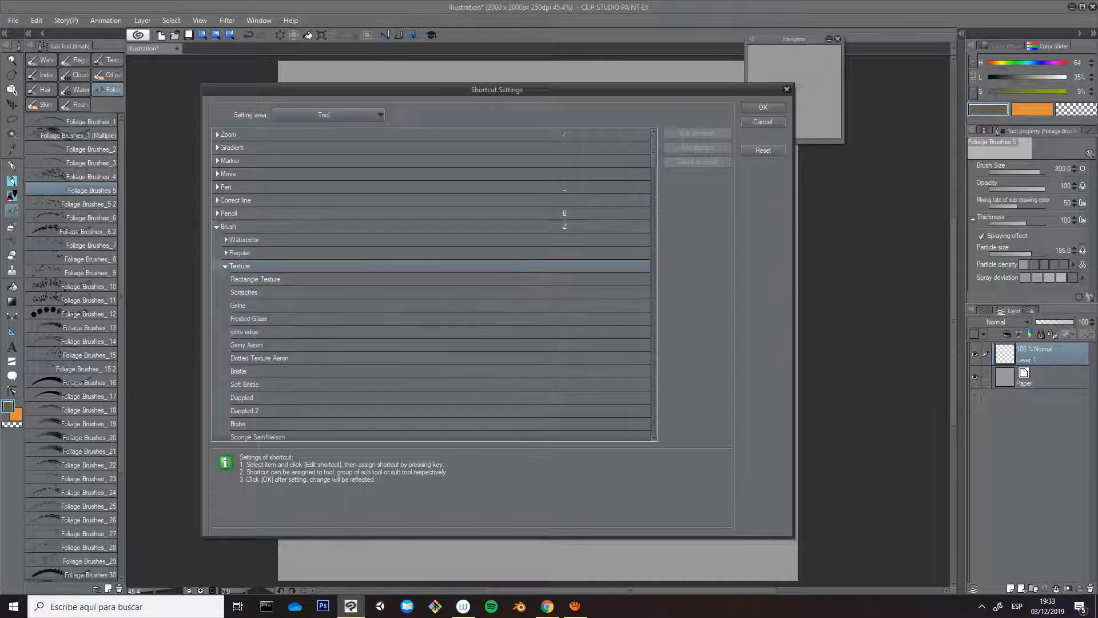
left_click(225, 266)
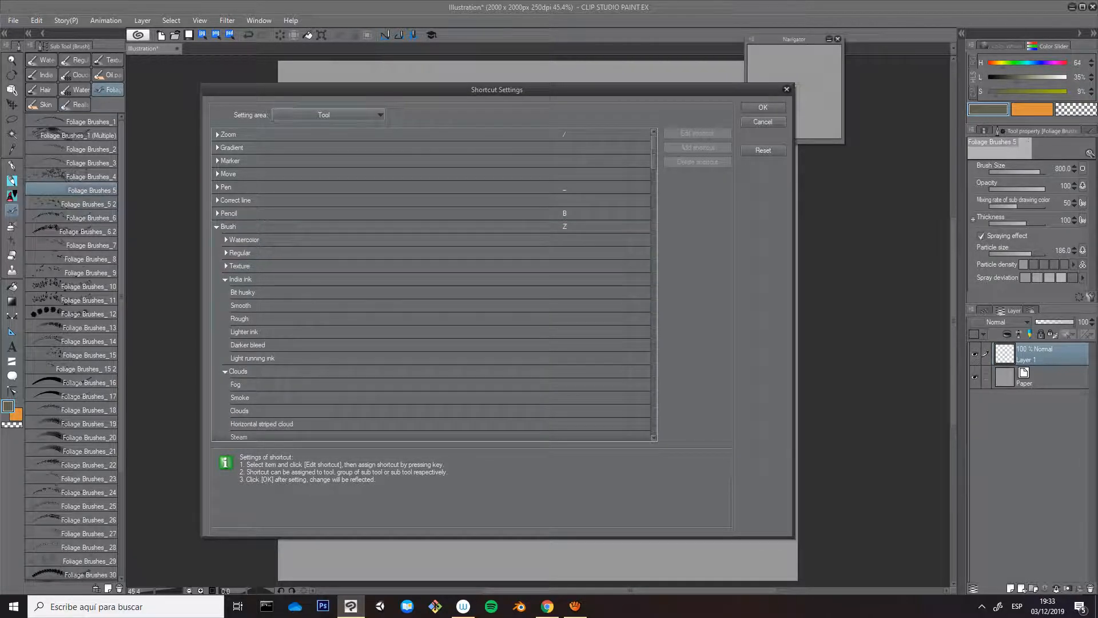
Look at the Tool property palette shortcuts in the Options setting area, and cancel the Shortcut Settings
left_click(328, 115)
left_click(292, 150)
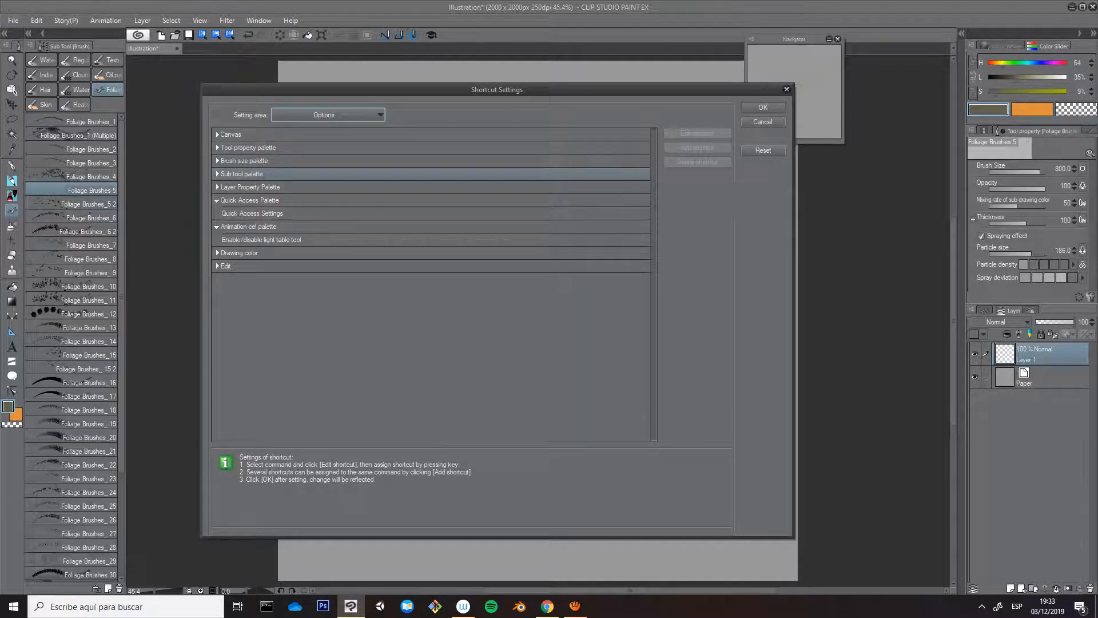
left_click(217, 200)
left_click(217, 148)
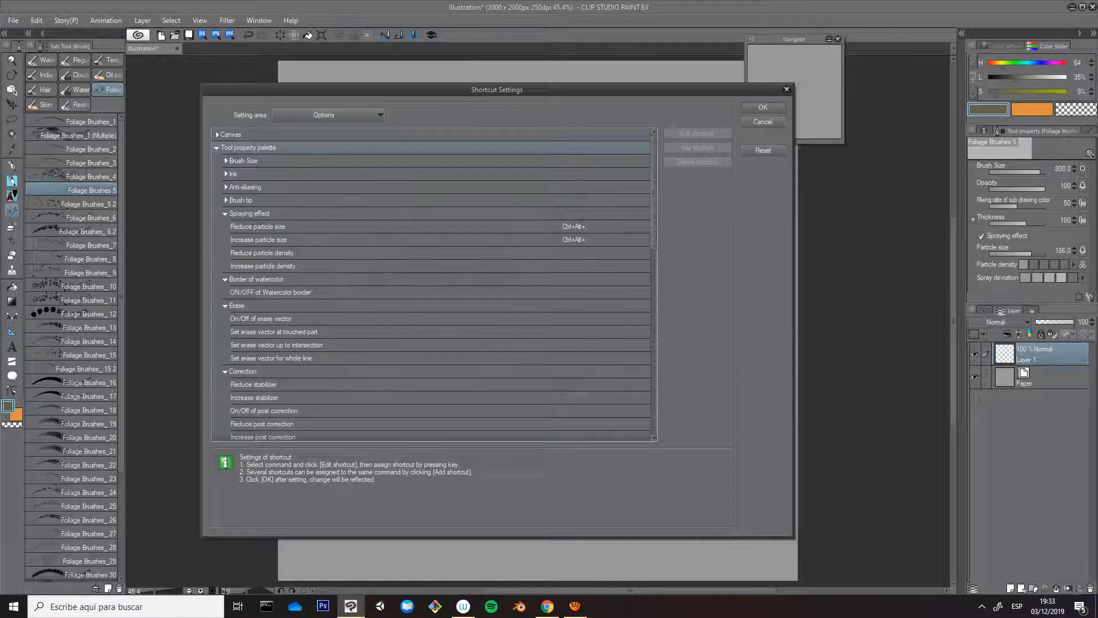
left_click(763, 122)
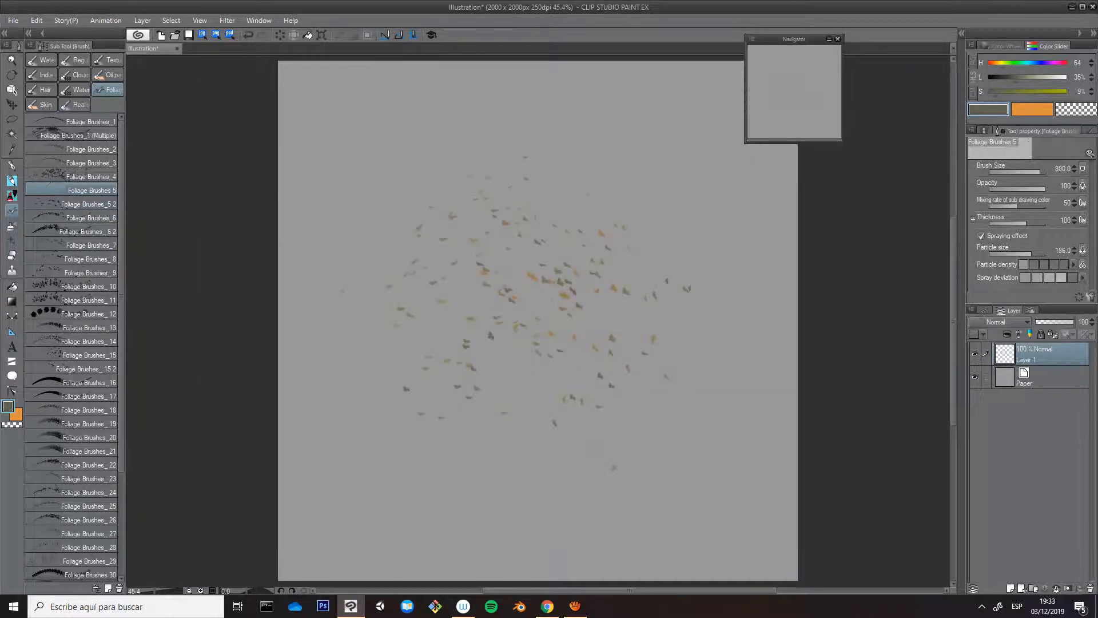
Reopen the Shortcut Settings at the Options area and collapse the Tool property, Quick Access and Animation cel palette categories
left_click(13, 21)
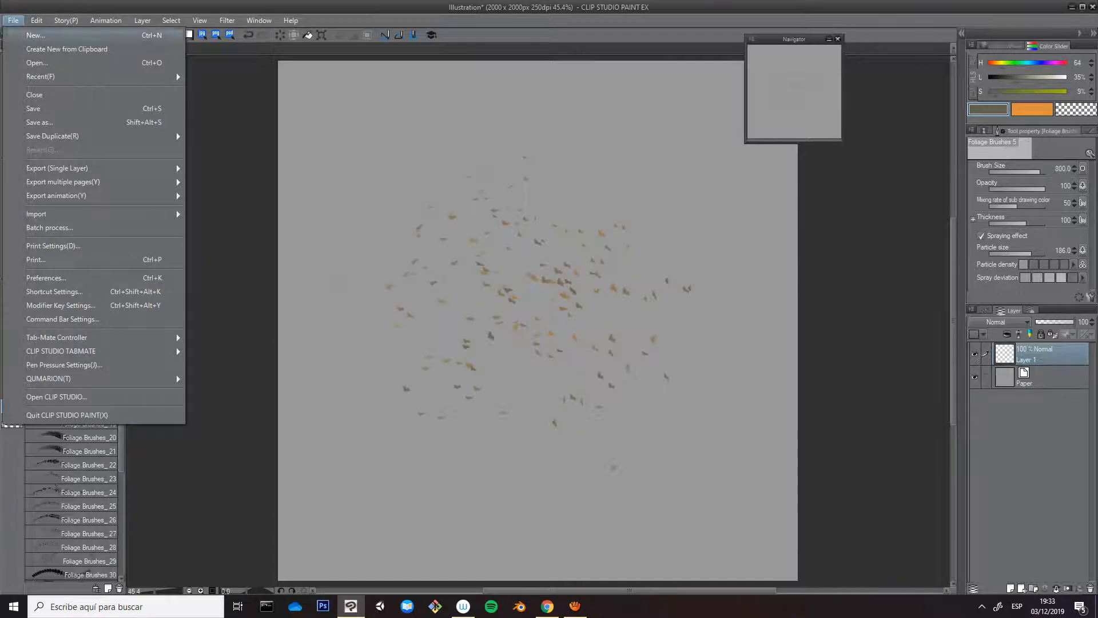
key("Down")
key("Return")
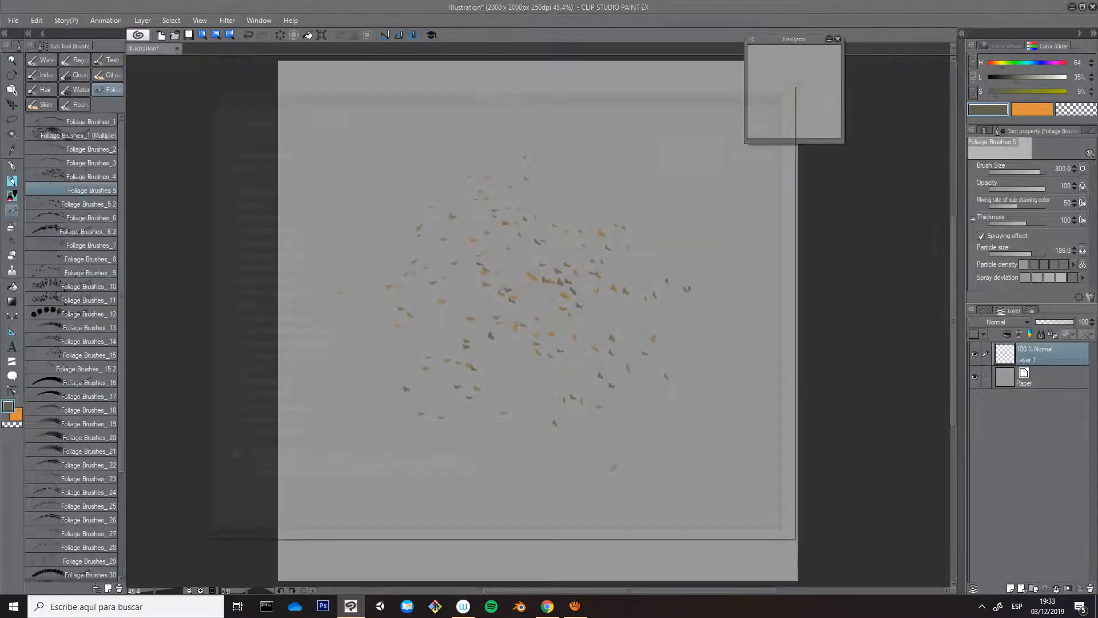
key("alt+Down")
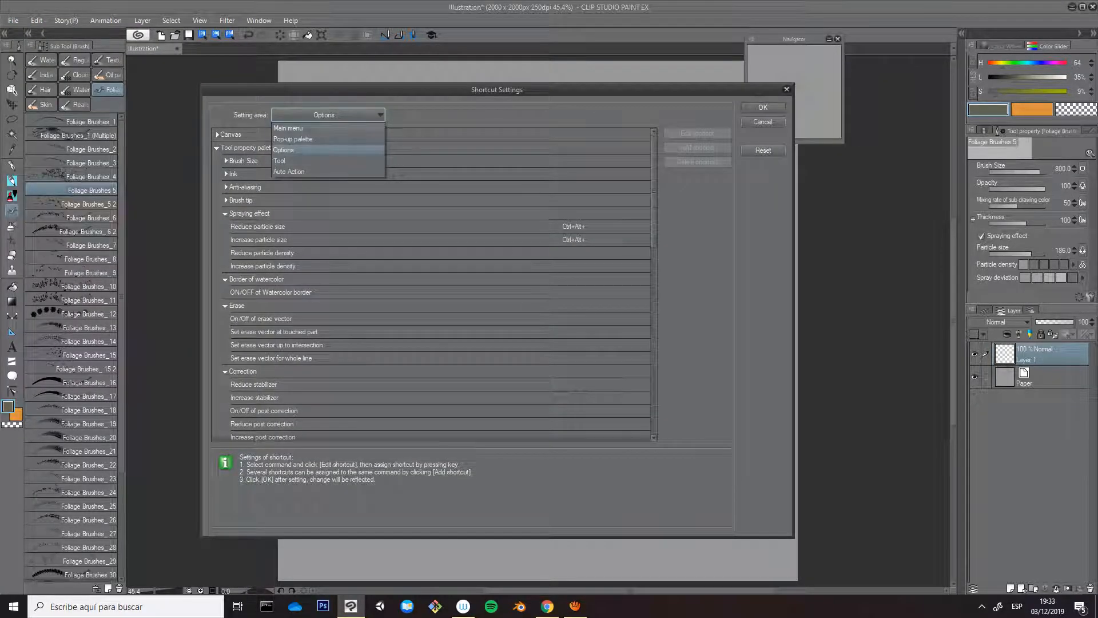
left_click(283, 150)
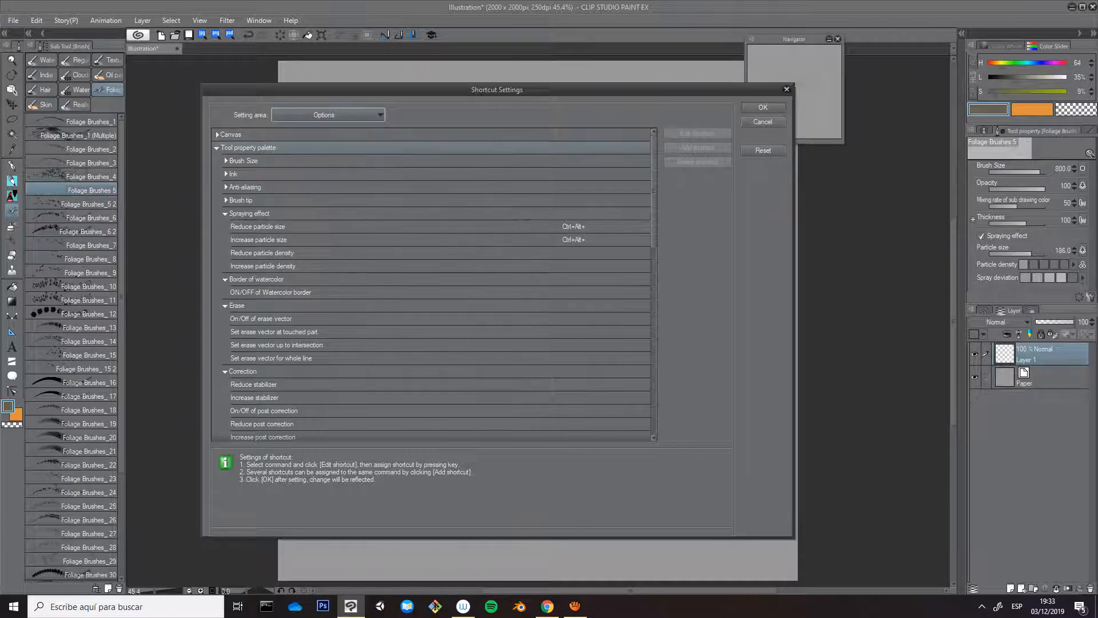
left_click(217, 147)
left_click(216, 201)
left_click(217, 214)
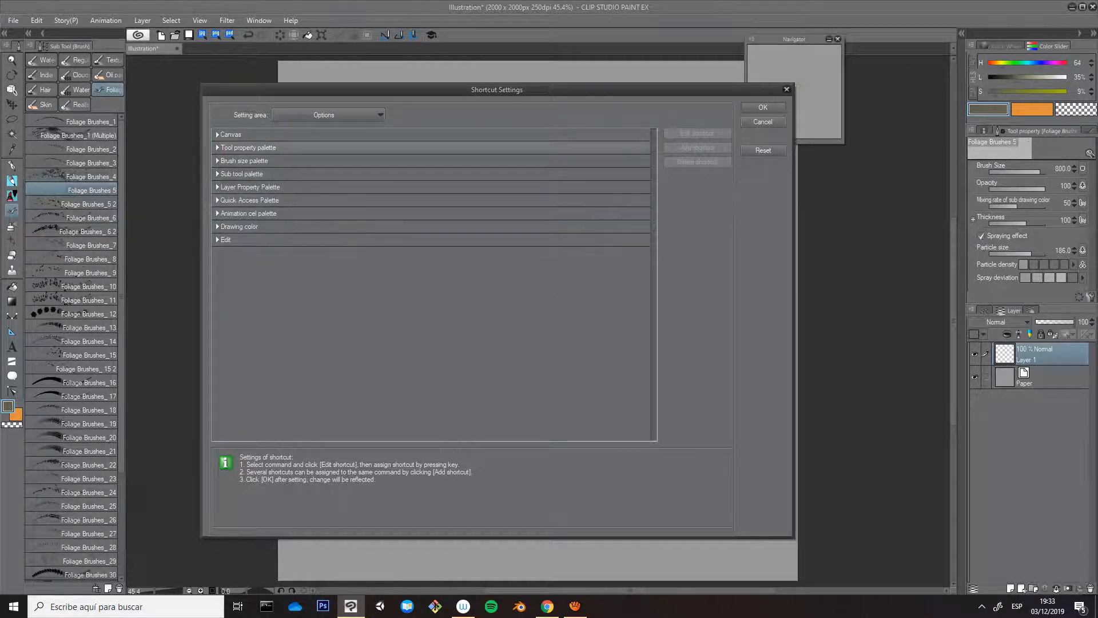
Examine the shortcut entries under the Sub tool palette and Brush size palette categories, and collapse both
left_click(249, 160)
left_click(249, 148)
left_click(242, 174)
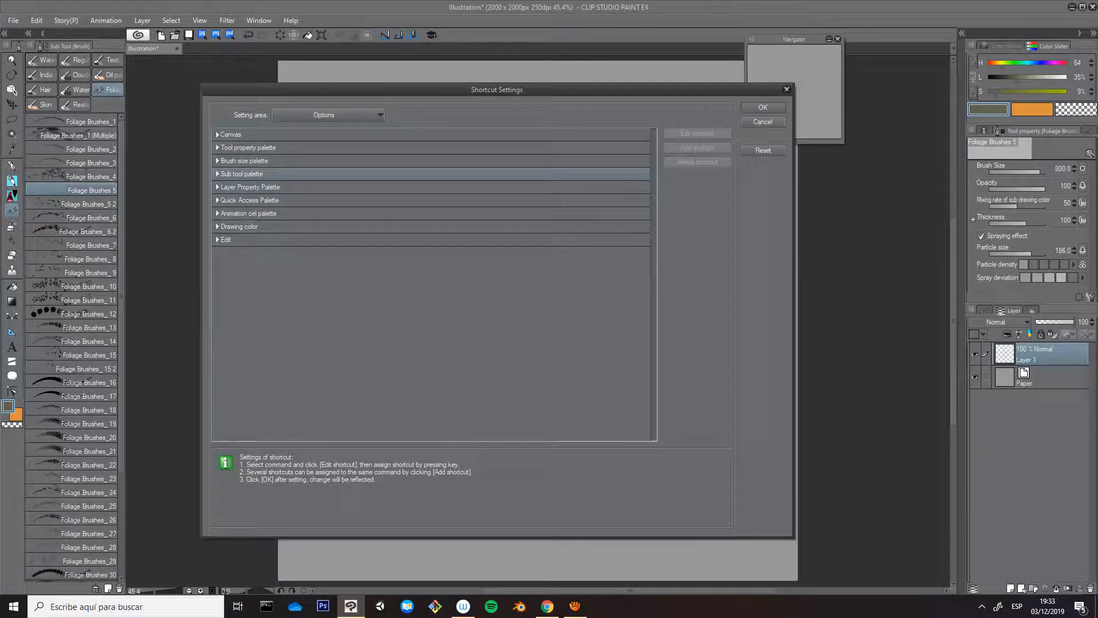
left_click(216, 174)
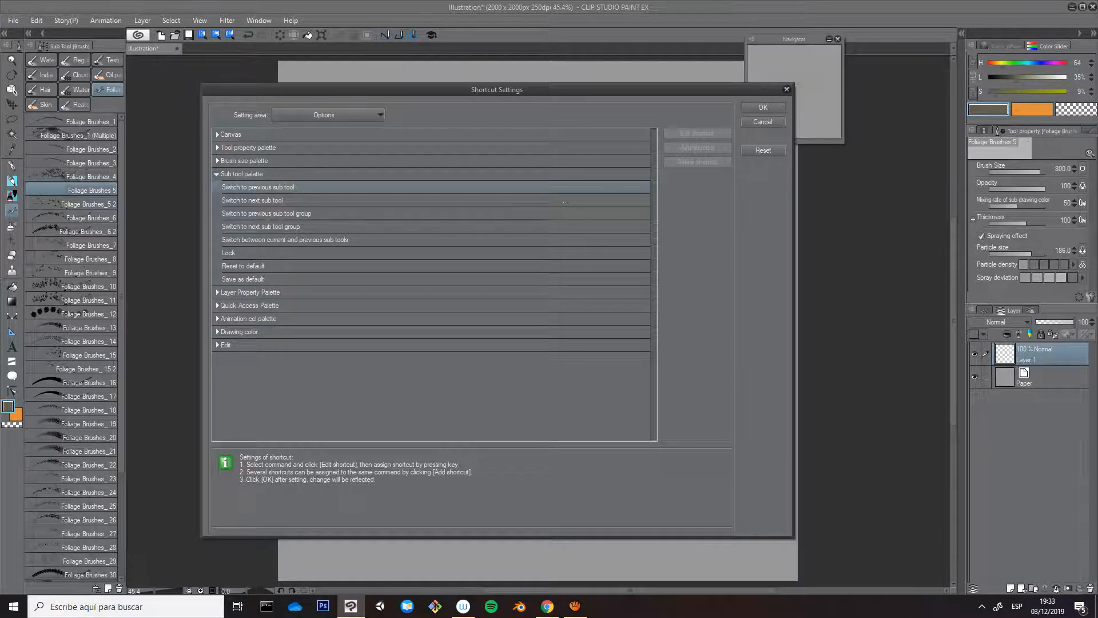
key("Up")
key("Left")
key("Up")
key("Up")
key("Down")
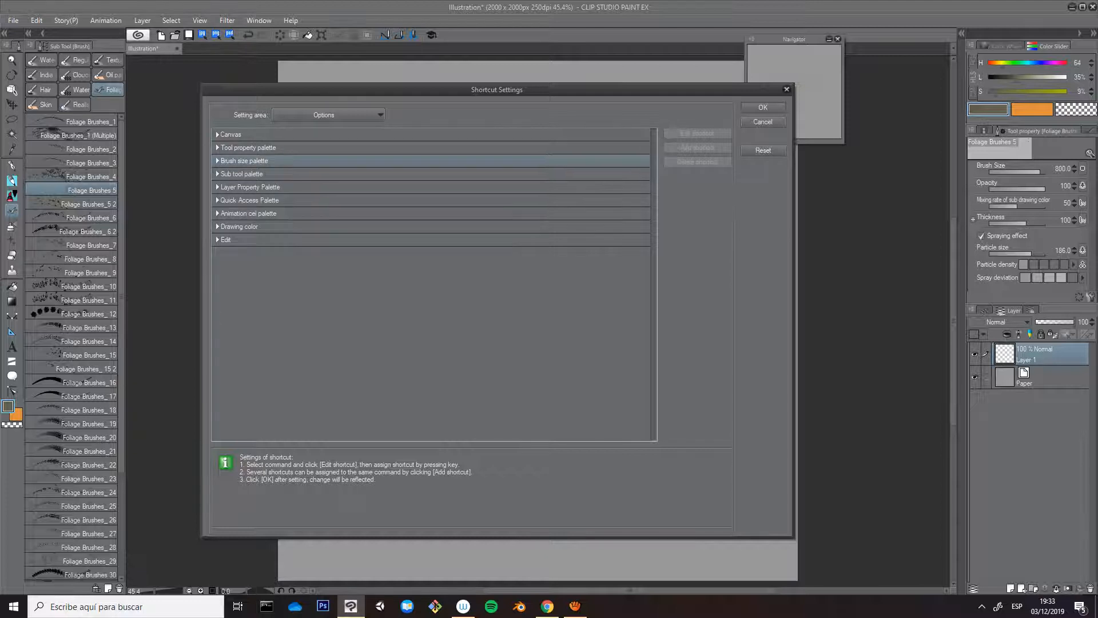
key("Right")
key("Left")
Expand the Tool property palette category and review its shortcuts, collapsing the subgroups from Spraying effect through Pinch line
key("Up")
key("Right")
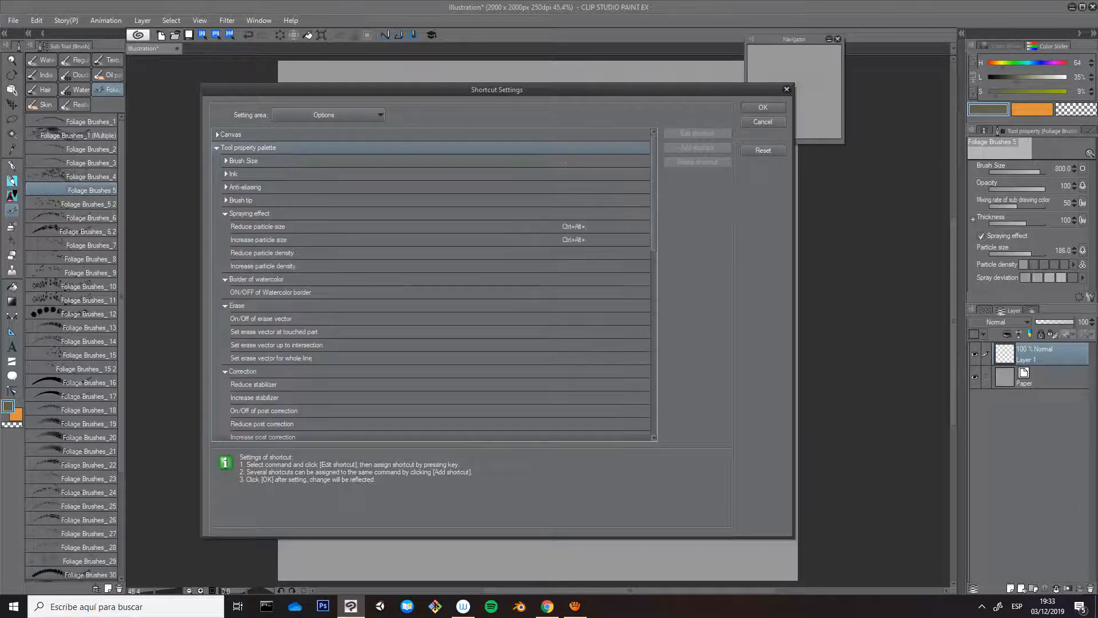
key("Down")
key("Down")
key("Down")
key("Down")
key("Down")
key("Left")
key("Down")
key("Down")
key("Down")
key("Down")
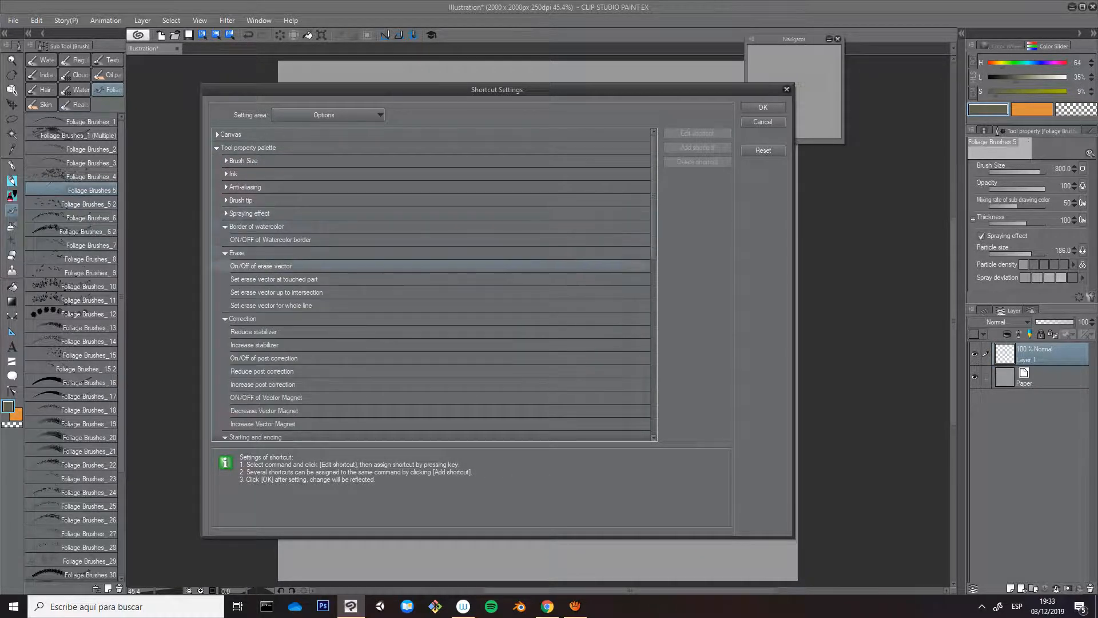
key("Up")
key("Up")
key("Up")
key("Left")
key("Down")
key("Left")
key("Down")
key("Down")
key("Up")
key("Left")
key("Down")
key("Left")
key("Down")
key("Down")
key("Down")
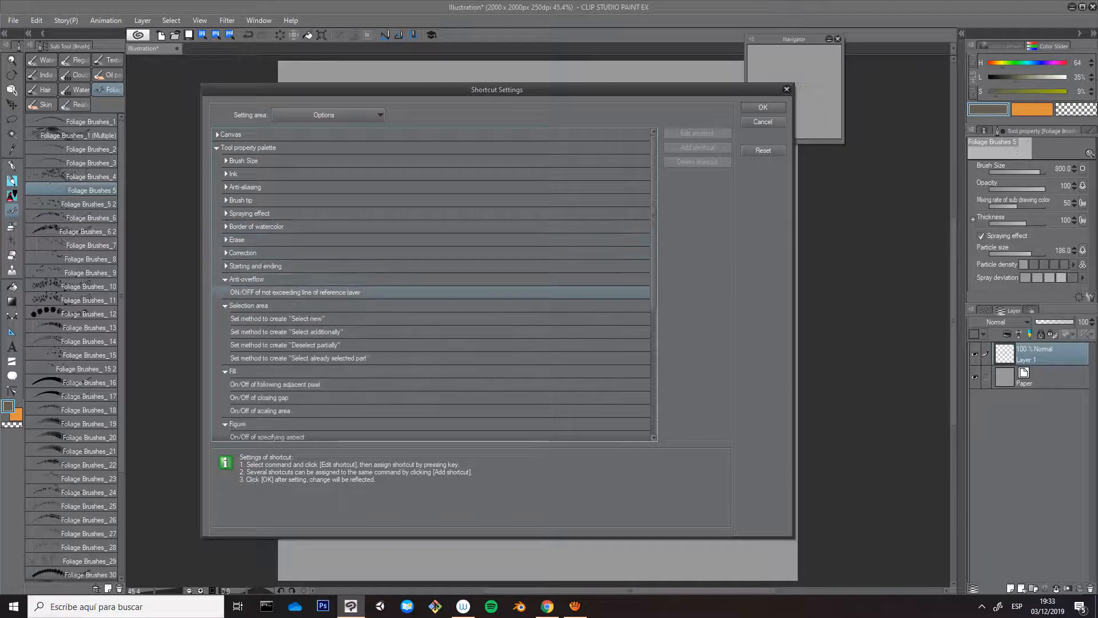
key("Left")
key("Up")
key("Up")
key("Up")
key("Down")
key("Left")
key("Down")
key("Down")
key("Left")
key("Down")
key("Down")
key("Up")
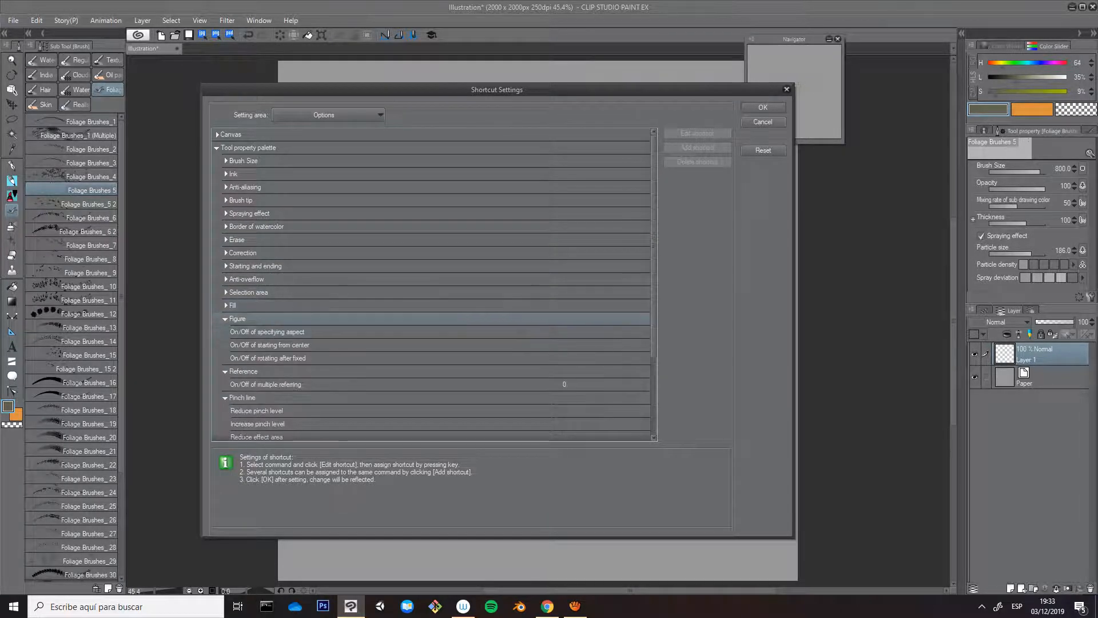
key("Left")
key("Down")
key("Down")
key("Up")
key("Left")
key("Down")
left_click(225, 345)
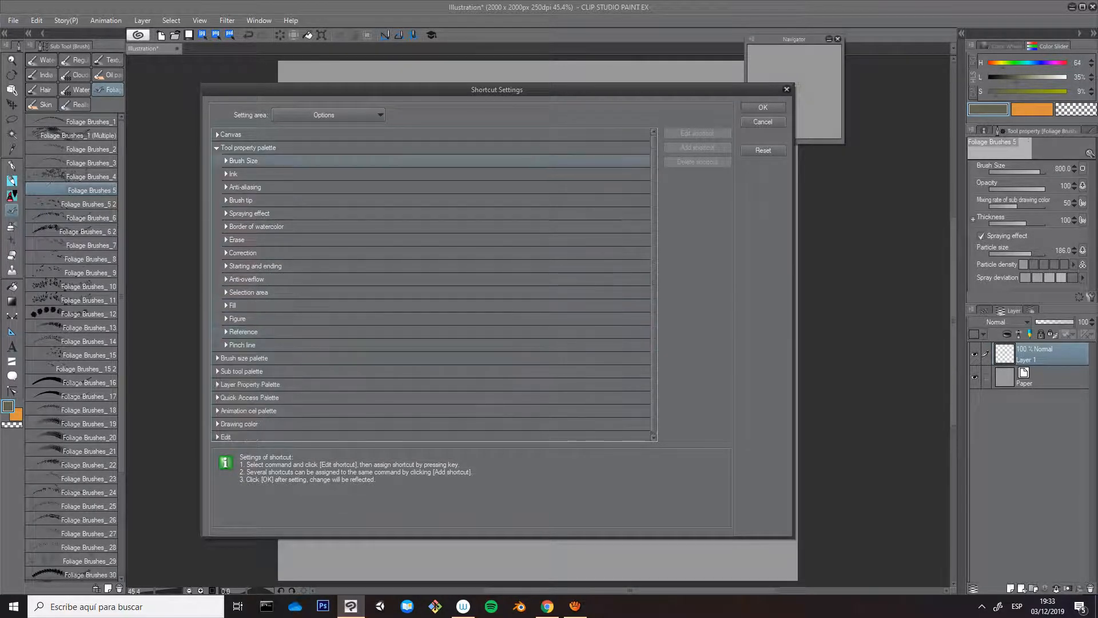
Expand the Spraying effect group under the Tool property palette category in the Shortcut Settings
key("Up")
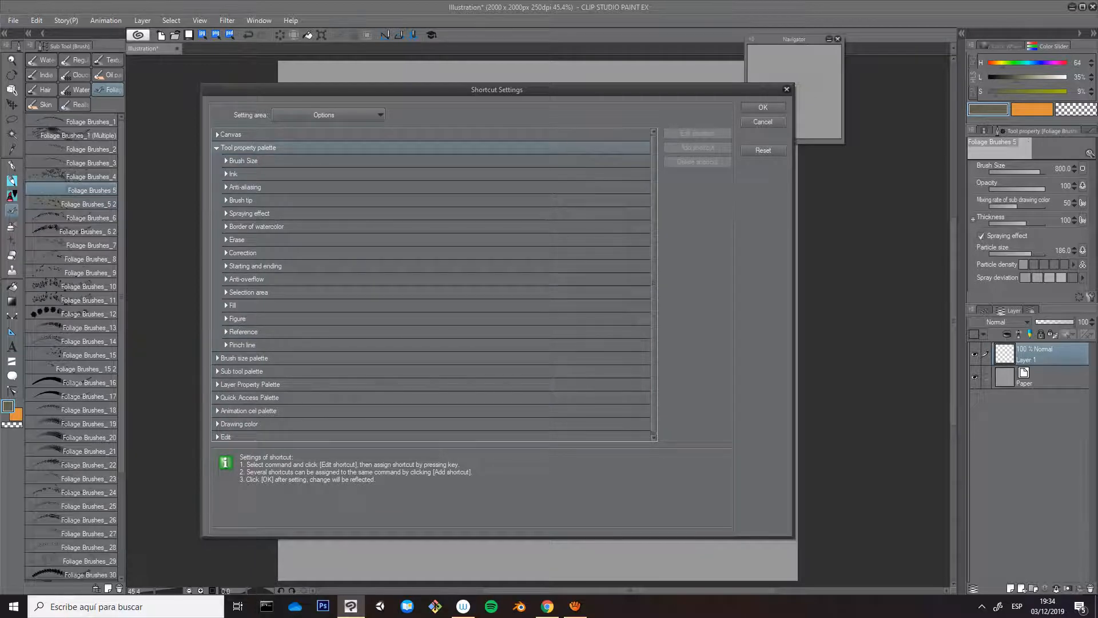
key("shift+Tab")
key("Tab")
key("Down")
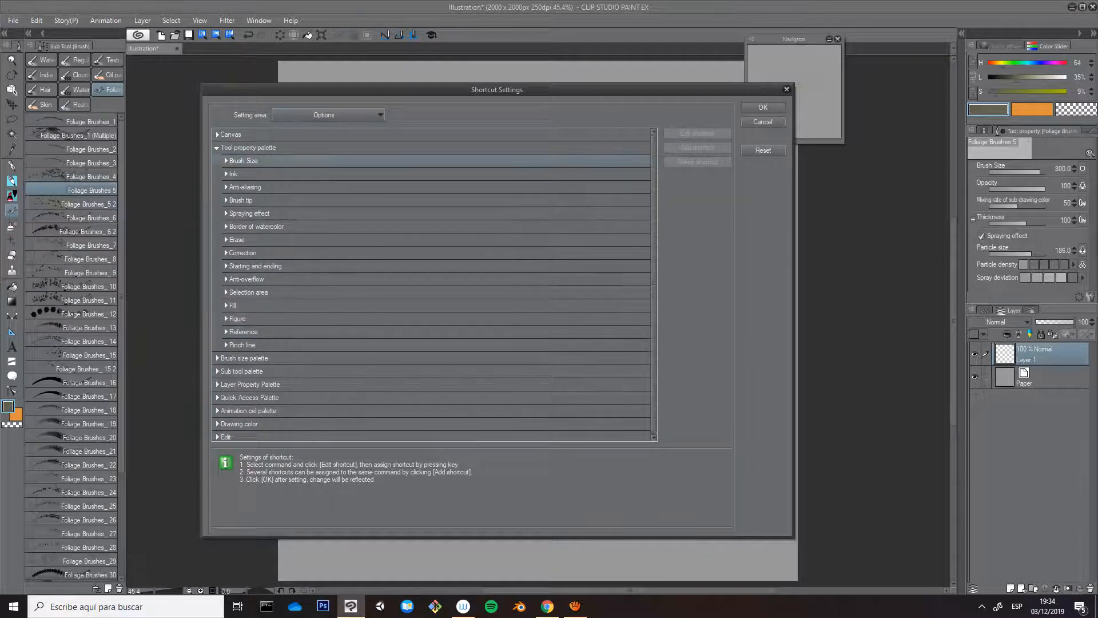
key("Down")
key("Down")
key("Down")
key("Down")
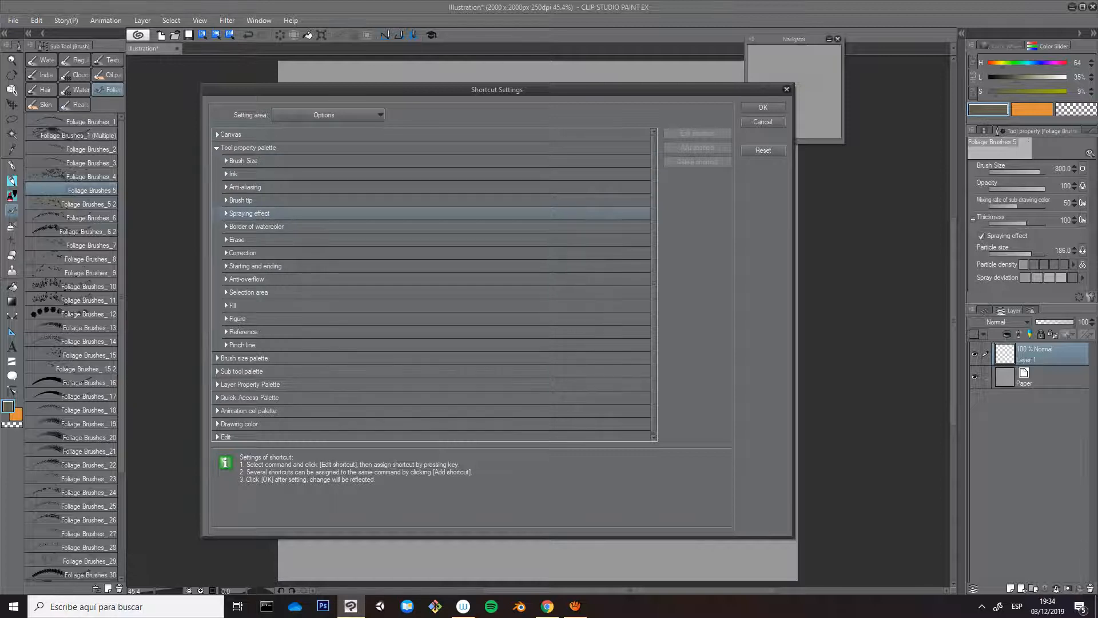
key("Right")
Examine the shortcut entries for Reduce particle size and Increase particle size in the Spraying effect group
key("Down")
key("Down")
key("Up")
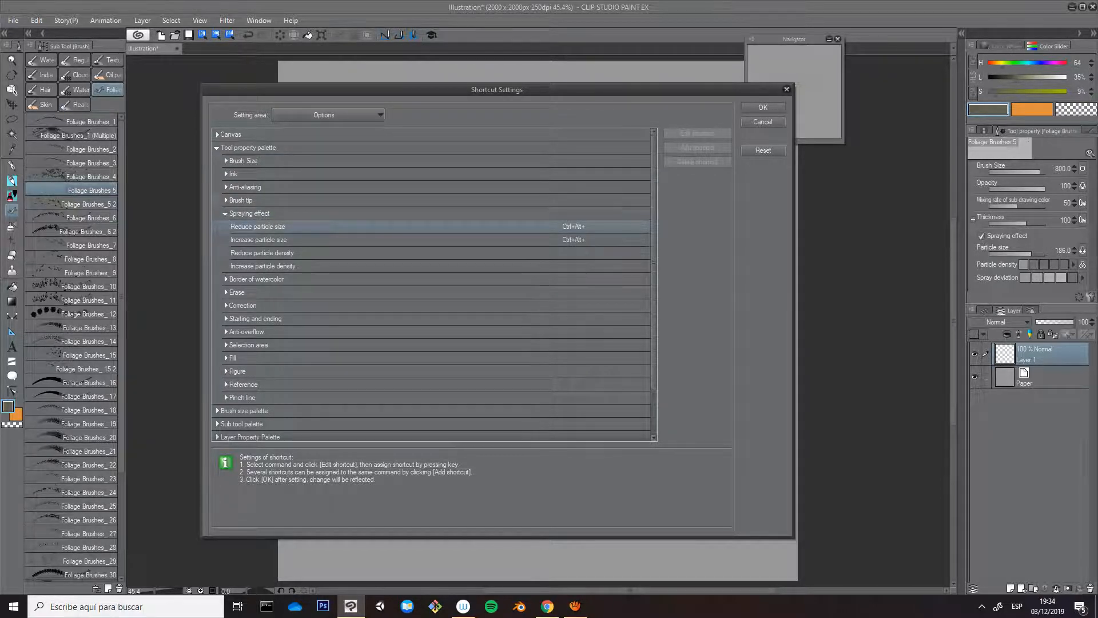
key("Up")
key("Down")
key("Down")
key("Up")
key("Down")
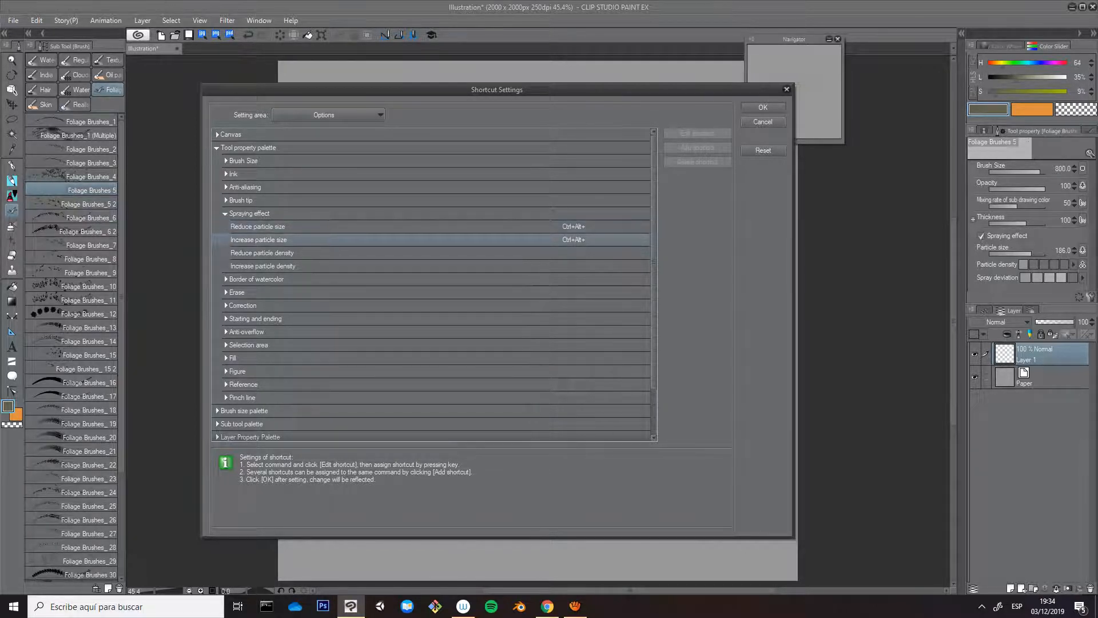
key("Up")
key("Down")
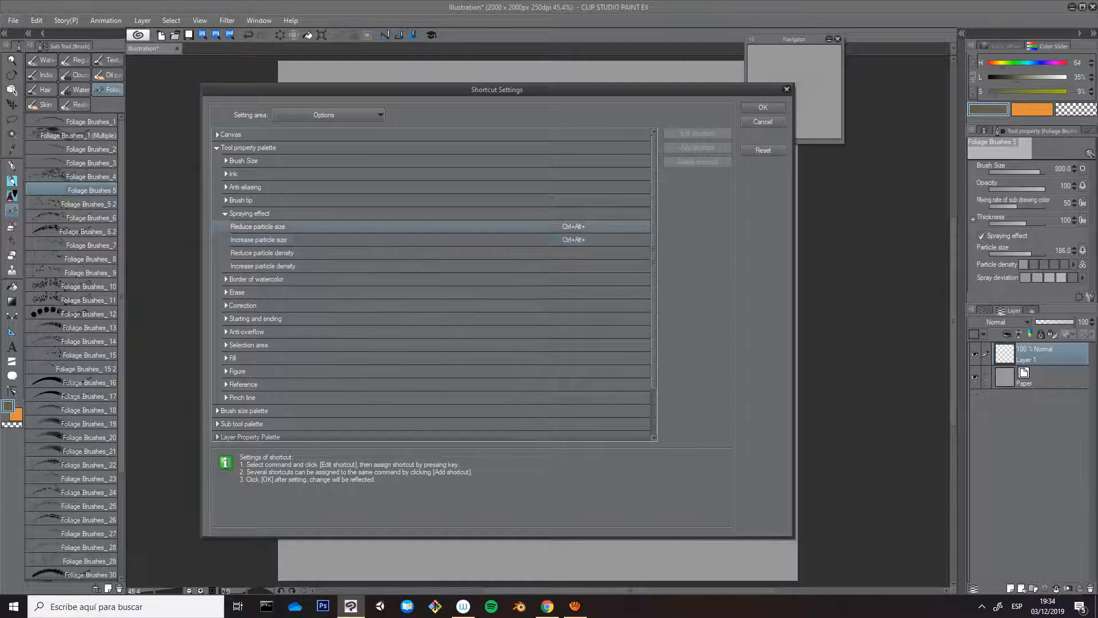
Open the Reduce particle size shortcut for editing to read its key combination, and cancel the Shortcut Settings
left_click(240, 199)
left_click(257, 226)
left_click(697, 133)
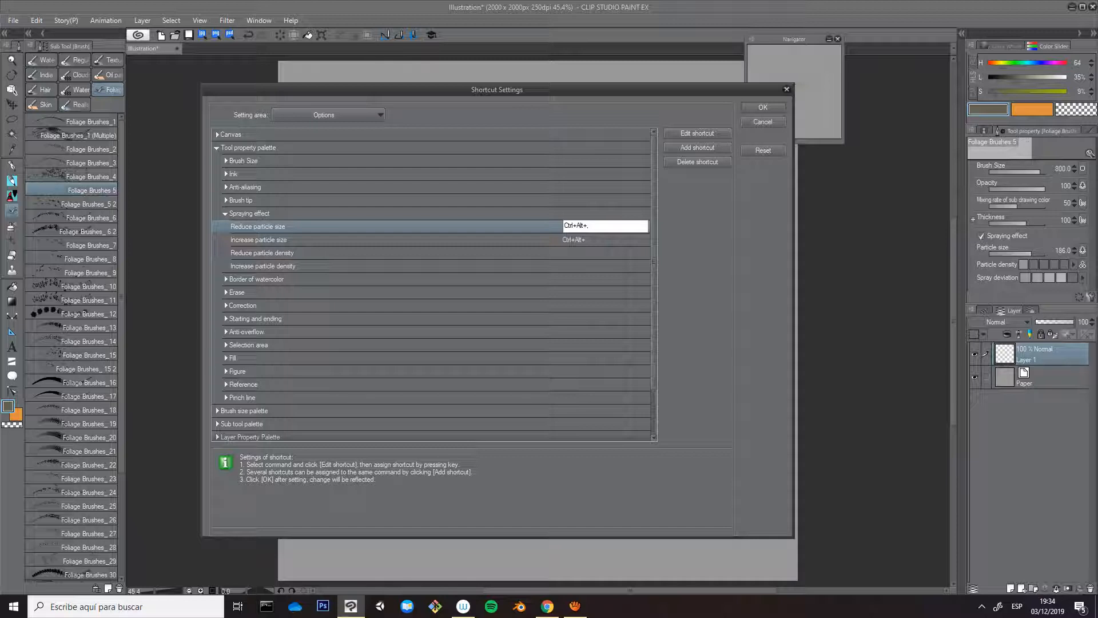
left_click(458, 226)
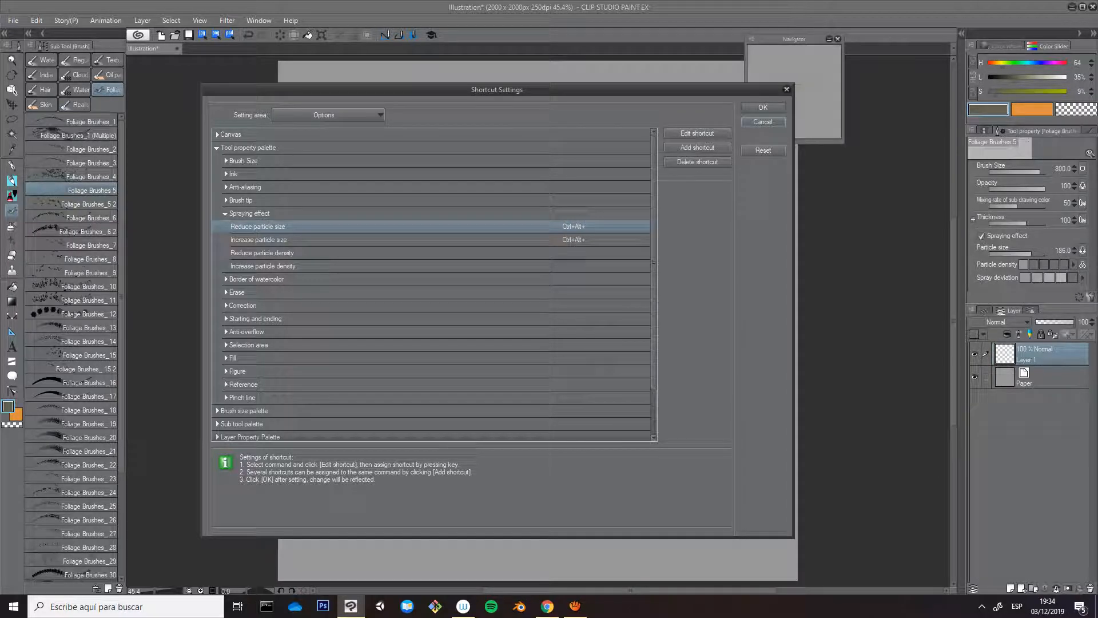
left_click(763, 122)
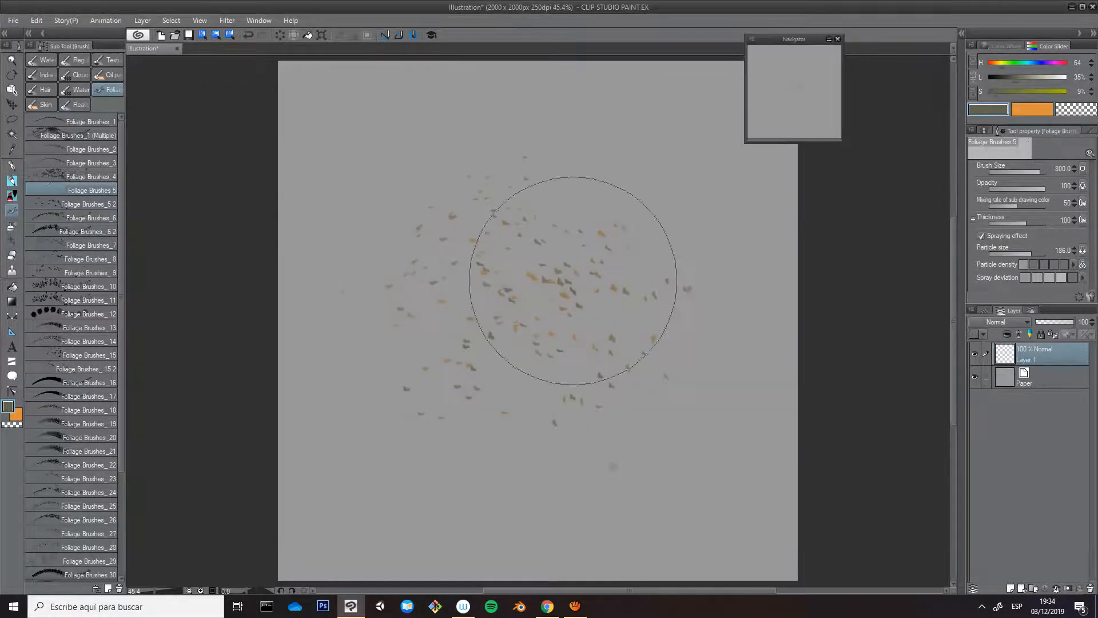
Scatter test leaves with Foliage Brushes 5 at particle size 544.8, and clear the layer
left_click_drag(1032, 252, 1037, 252)
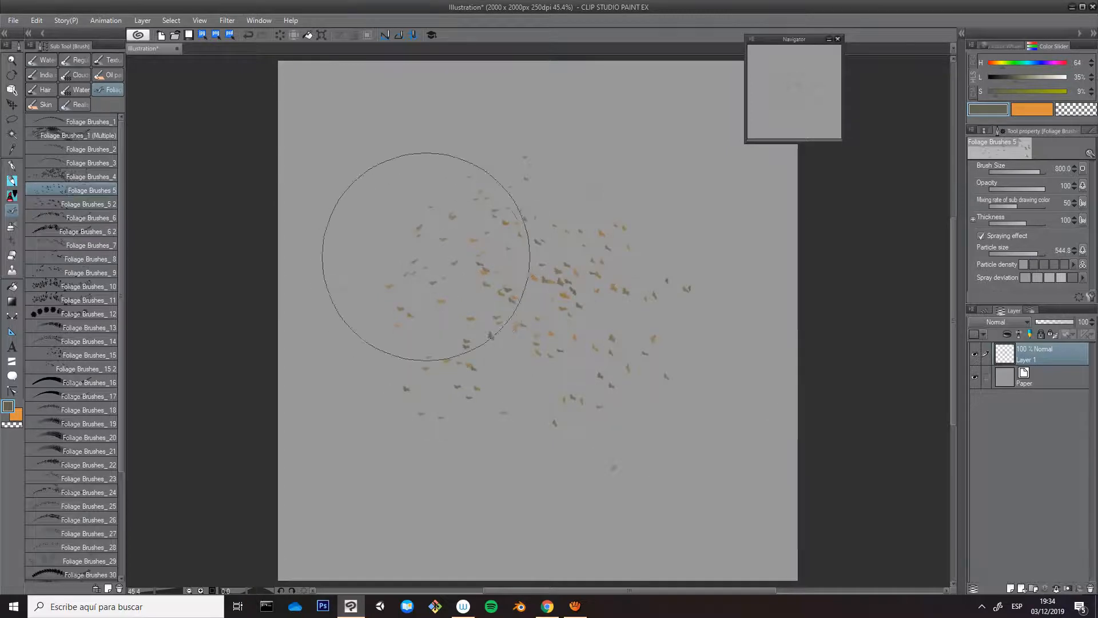
left_click_drag(429, 257, 628, 321)
key("Delete")
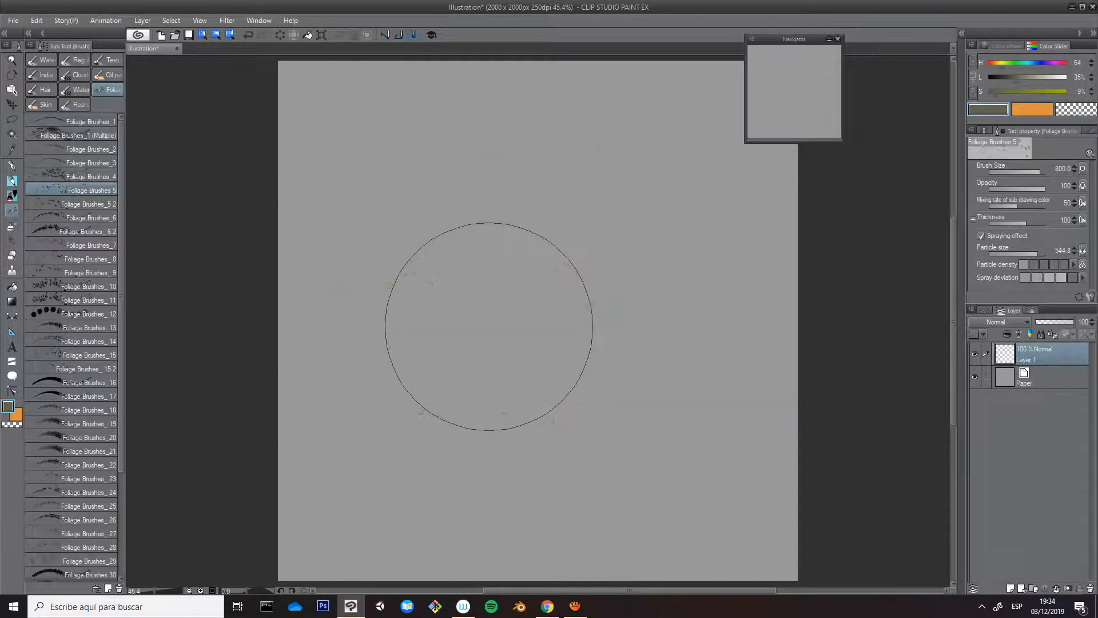
Reset Foliage Brushes 5 to its default settings and scatter an arc of leaves across the upper canvas
key("[")
key("[")
key("[")
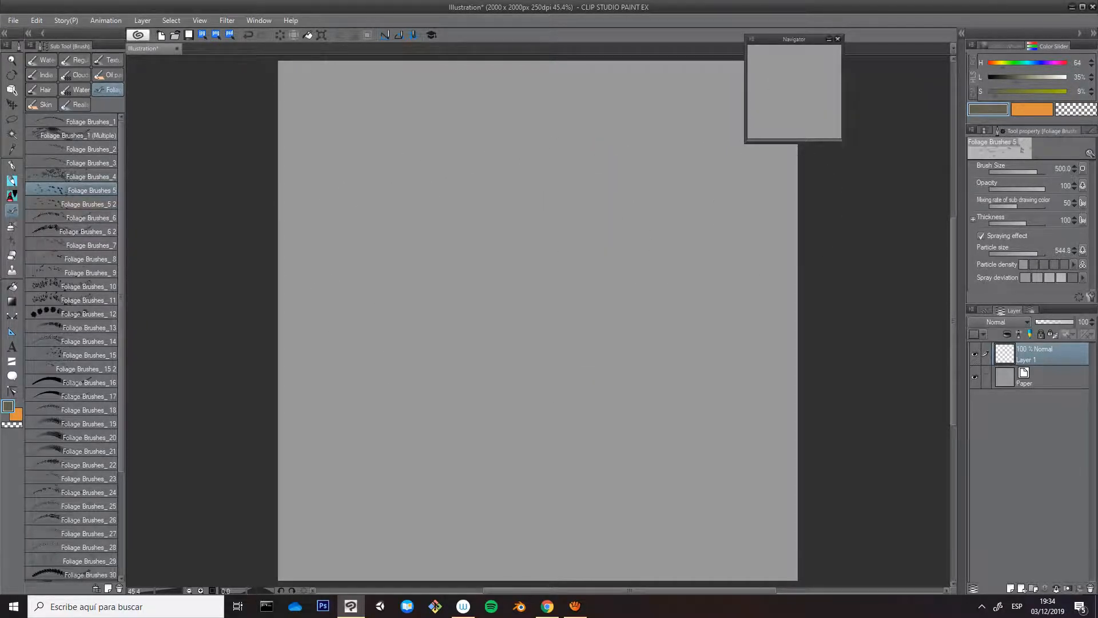
left_click(1079, 297)
mouse_move(440, 246)
left_mouse_down()
mouse_move(436, 213)
mouse_move(683, 283)
mouse_move(586, 216)
mouse_move(411, 283)
mouse_move(465, 263)
mouse_move(656, 286)
mouse_move(590, 282)
left_mouse_up()
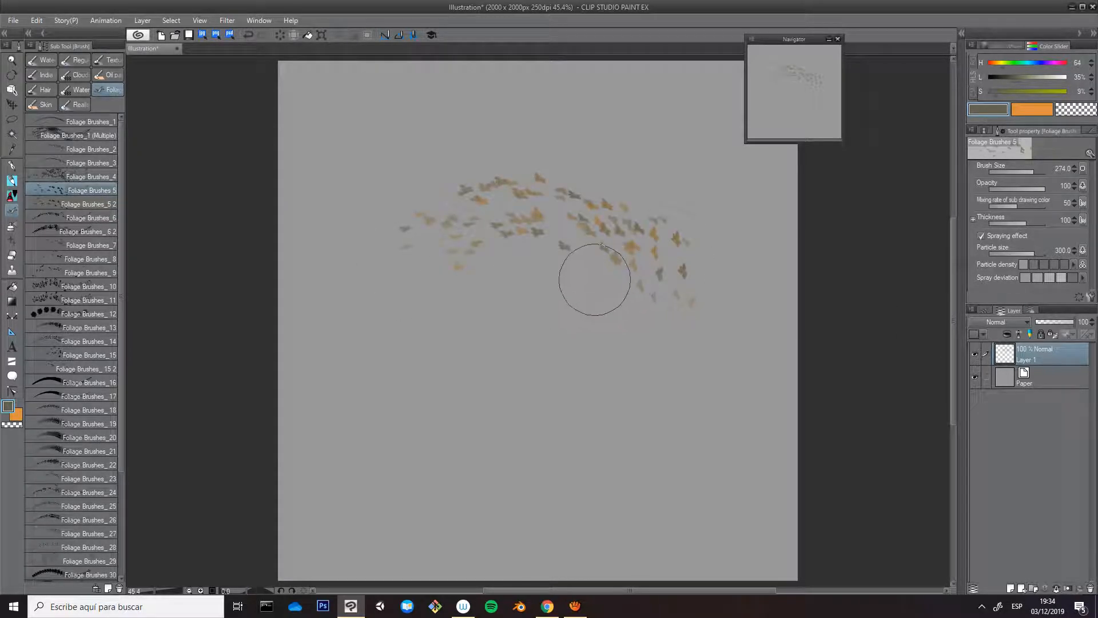
Scatter leaves across the upper canvas with the brush size at 500, clearing the layer after each test
key("bracketright")
key("bracketright")
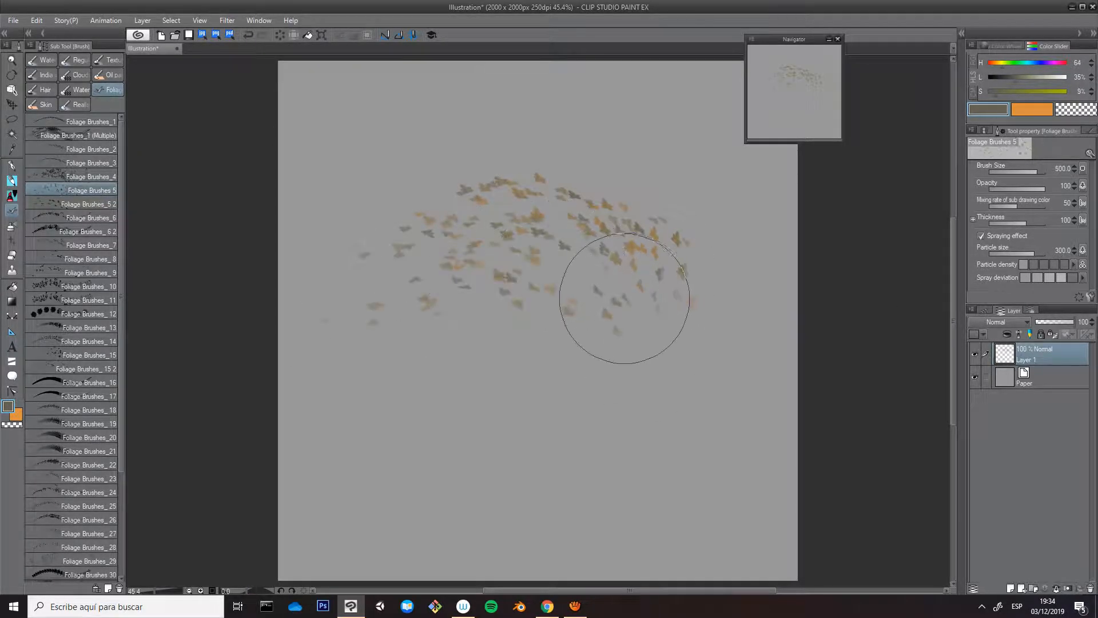
key("Delete")
mouse_move(424, 259)
left_mouse_down()
mouse_move(667, 272)
mouse_move(625, 298)
left_mouse_up()
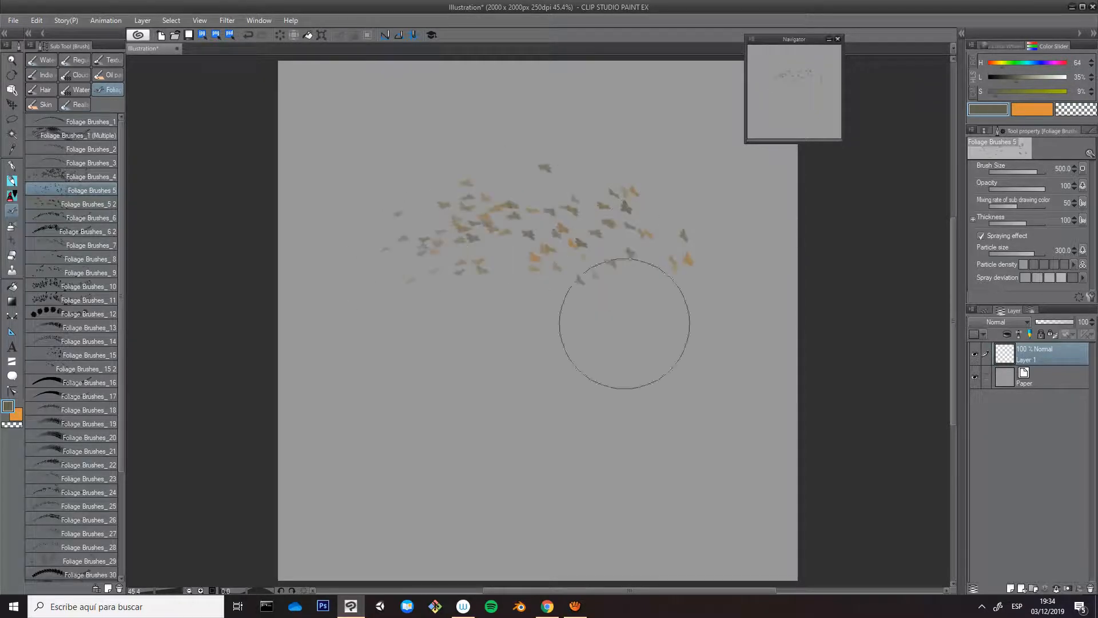
key("Delete")
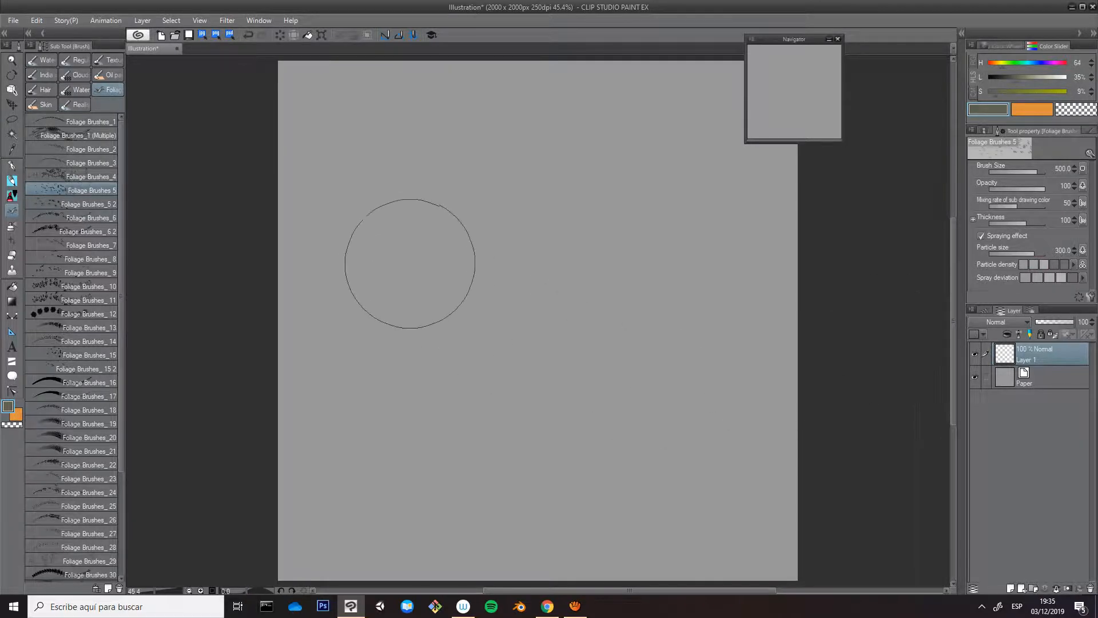
Scatter test leaves at particle density levels 3 and 5, clearing the layer between the two
mouse_move(405, 277)
left_mouse_down()
mouse_move(588, 265)
mouse_move(555, 271)
mouse_move(594, 280)
left_mouse_up()
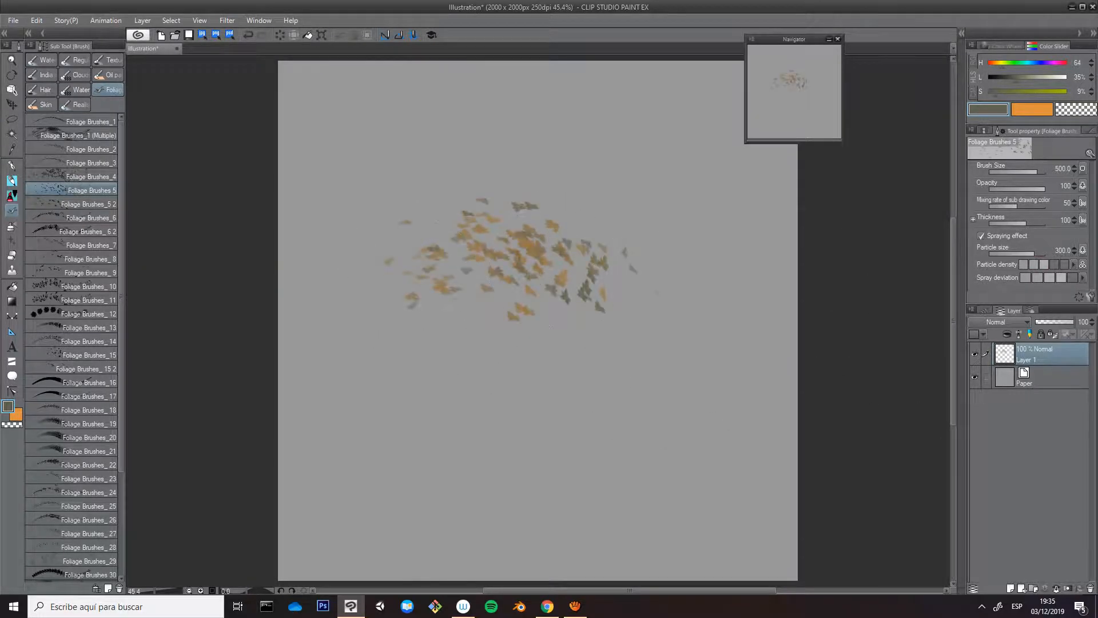
mouse_move(466, 245)
left_mouse_down()
mouse_move(497, 232)
mouse_move(435, 268)
left_mouse_up()
mouse_move(438, 422)
left_mouse_down()
mouse_move(450, 401)
mouse_move(650, 404)
left_mouse_up()
key("Delete")
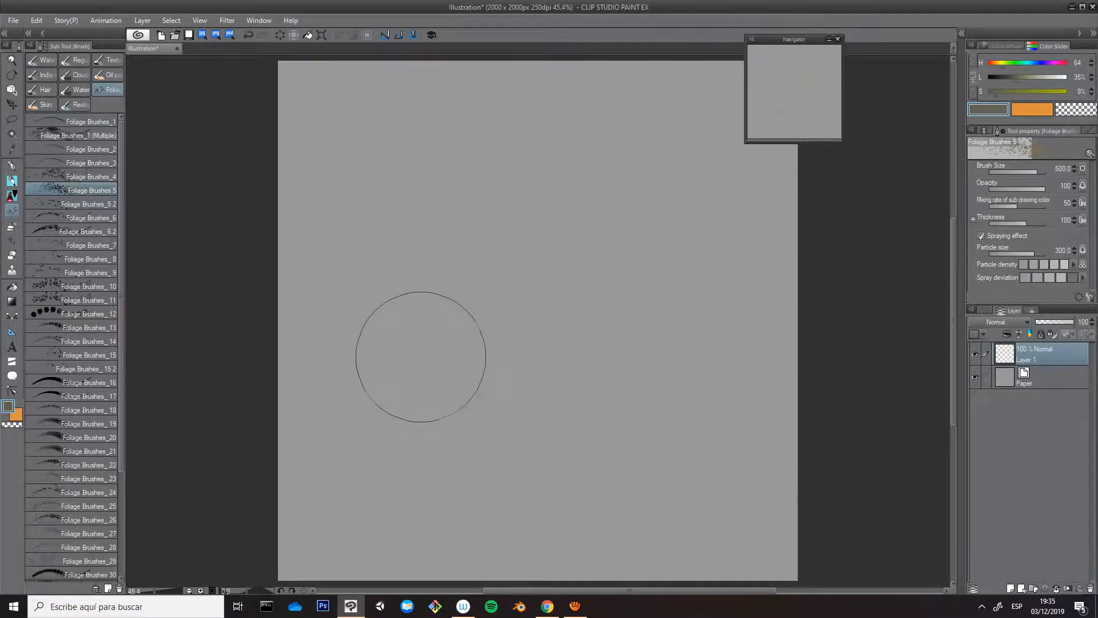
mouse_move(360, 474)
left_mouse_down()
mouse_move(427, 438)
mouse_move(561, 426)
mouse_move(671, 453)
mouse_move(711, 478)
left_mouse_up()
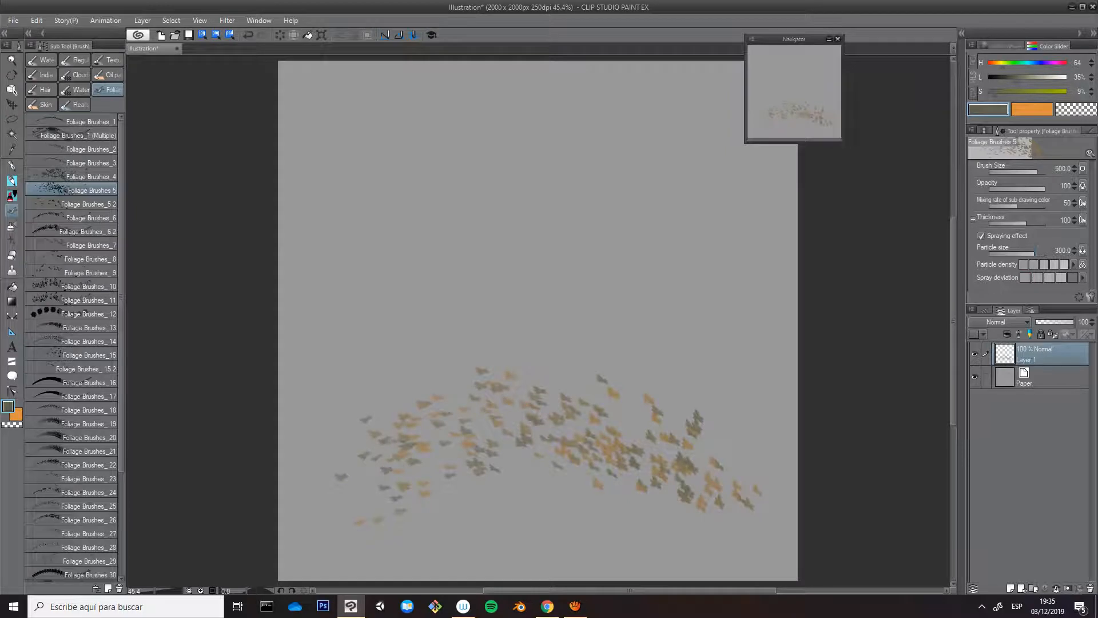
Reset Foliage Brushes 5 to its defaults, scatter two arcs of leaves above the dense band, and clear the layer
left_click(1079, 297)
mouse_move(331, 301)
left_mouse_down()
mouse_move(405, 247)
mouse_move(720, 264)
mouse_move(758, 341)
left_mouse_up()
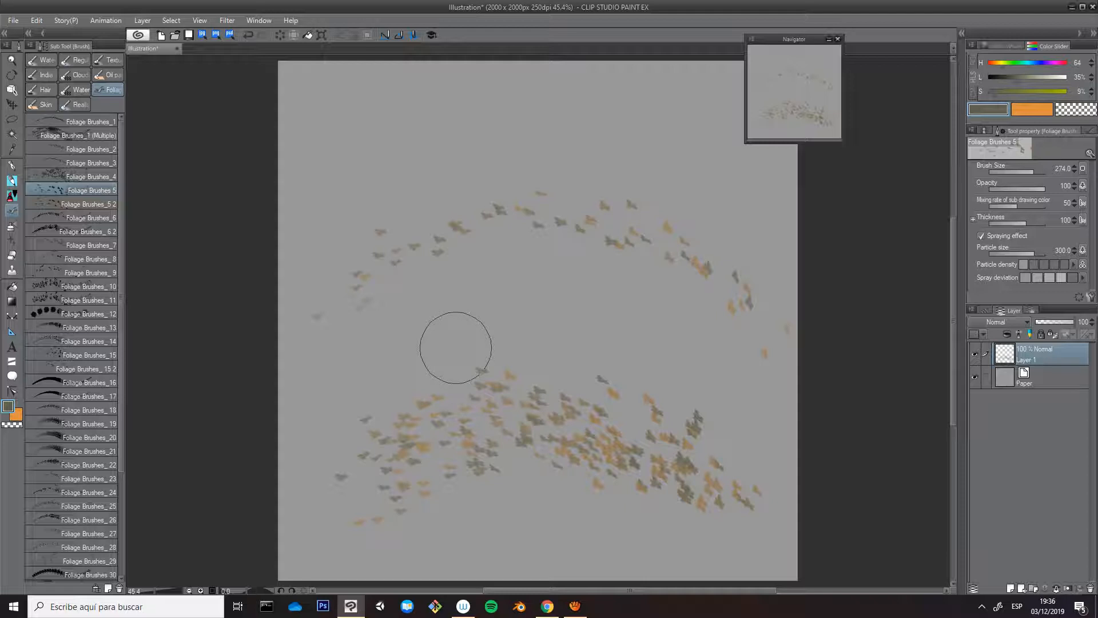
mouse_move(461, 355)
left_mouse_down()
mouse_move(478, 277)
mouse_move(627, 299)
mouse_move(596, 319)
mouse_move(587, 368)
left_mouse_up()
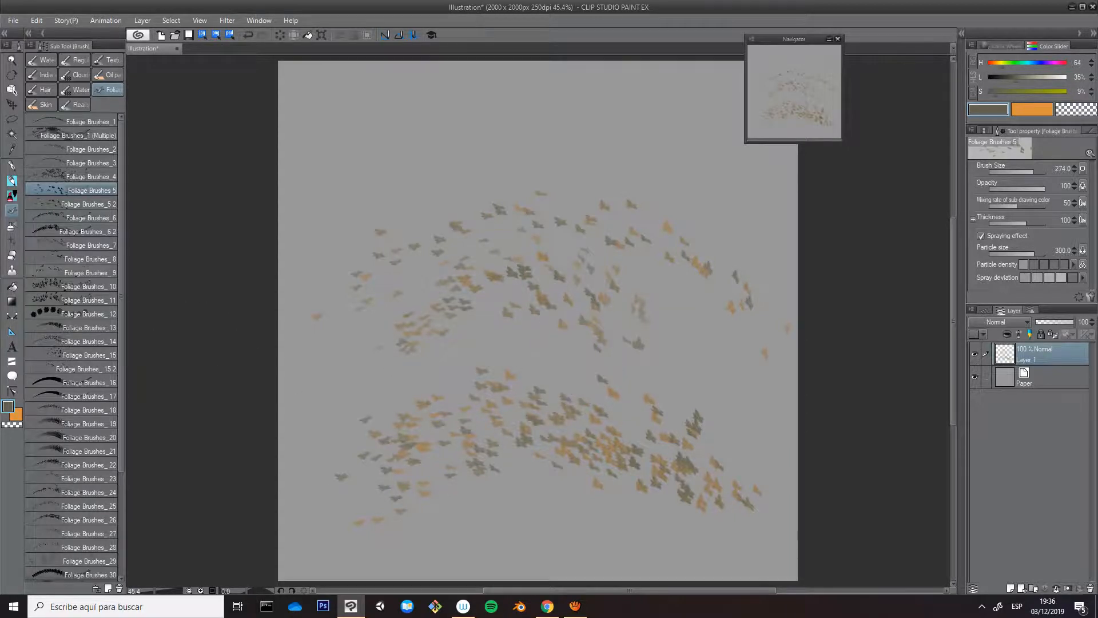
key("Delete")
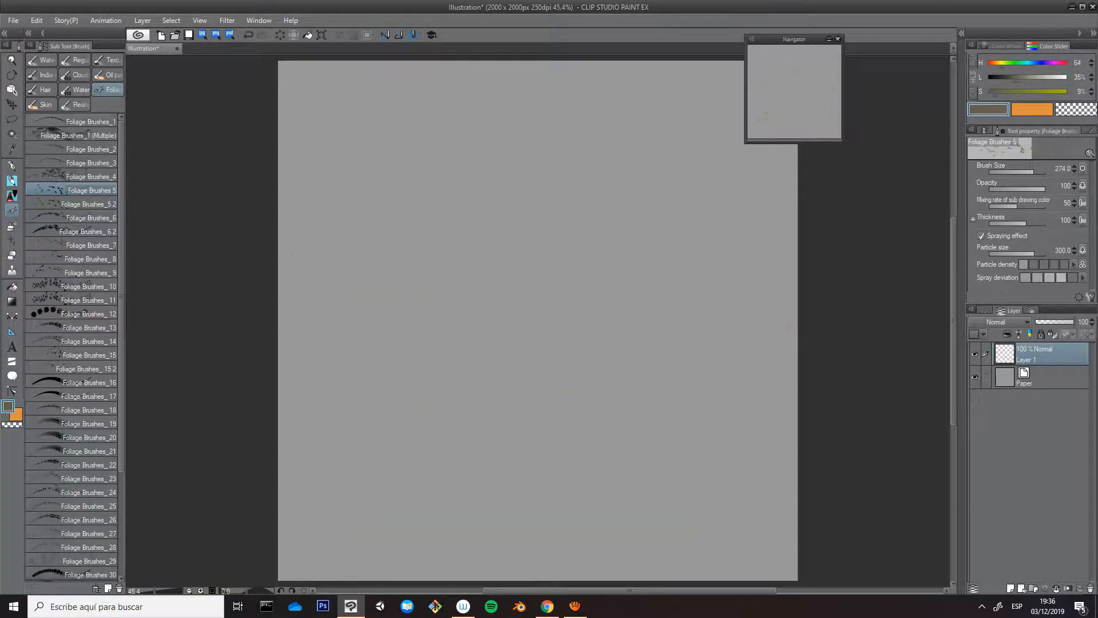
Test Foliage Brushes_6 2 with a horizontal stroke, clear it, and paint three vertical strands of orange and green leaves
left_click(77, 232)
mouse_move(456, 246)
left_mouse_down()
mouse_move(517, 206)
mouse_move(676, 281)
left_mouse_up()
key("Delete")
left_click_drag(459, 169, 452, 479)
left_click_drag(521, 164, 507, 483)
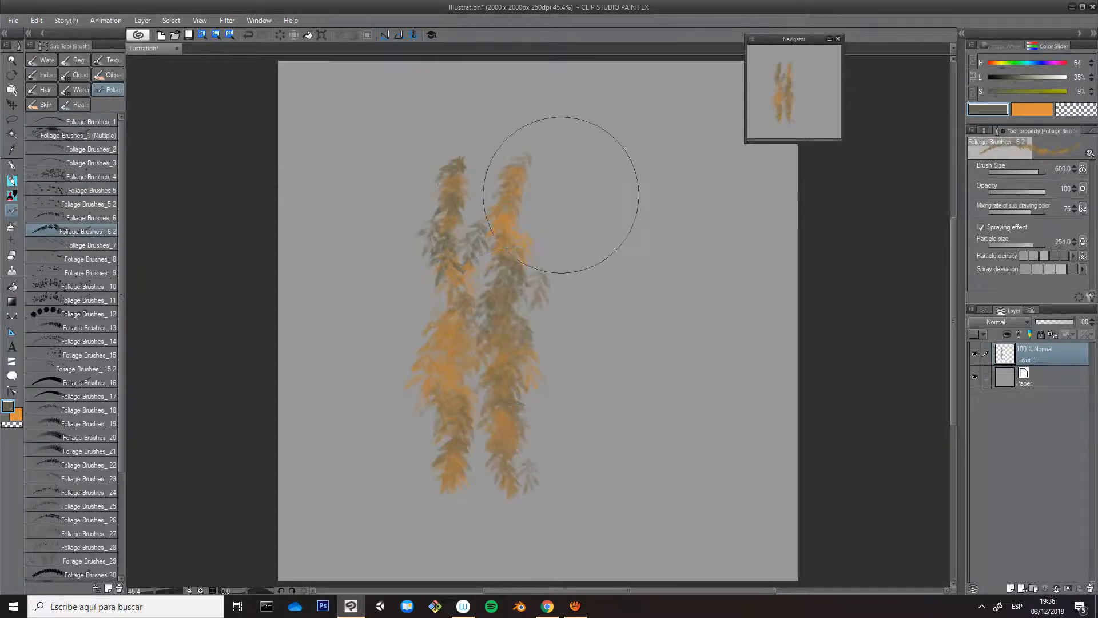
left_click_drag(587, 160, 535, 480)
Clear the layer and paint vertical strands of thin leafy sprigs with Foliage Brushes_7
left_click(91, 244)
key("Delete")
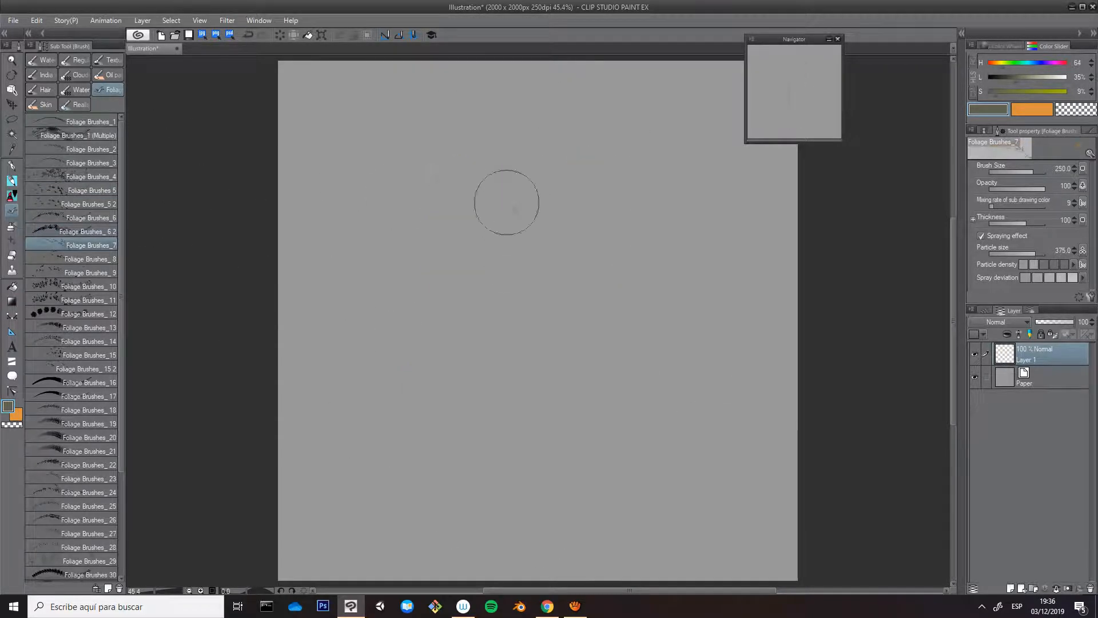
mouse_move(502, 201)
left_mouse_down()
mouse_move(497, 401)
mouse_move(575, 184)
mouse_move(590, 461)
left_mouse_up()
left_click_drag(617, 175, 598, 504)
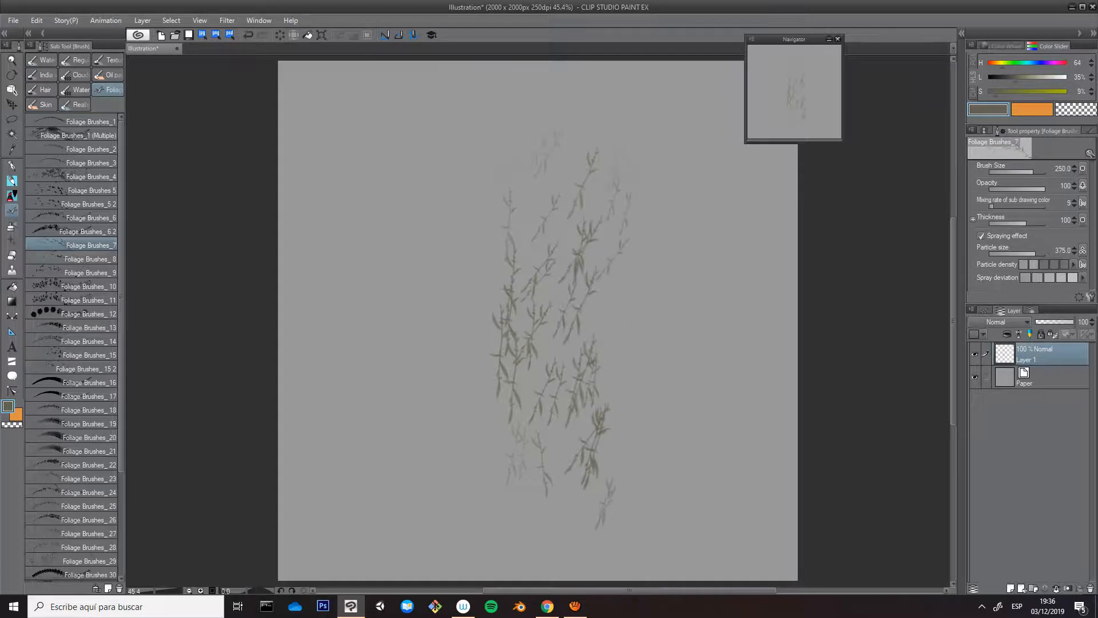
Paint two vertical test strokes with Foliage Brushes_8 and clear the layer
left_click(89, 259)
left_click_drag(418, 166, 434, 458)
left_click_drag(477, 159, 476, 477)
key("Delete")
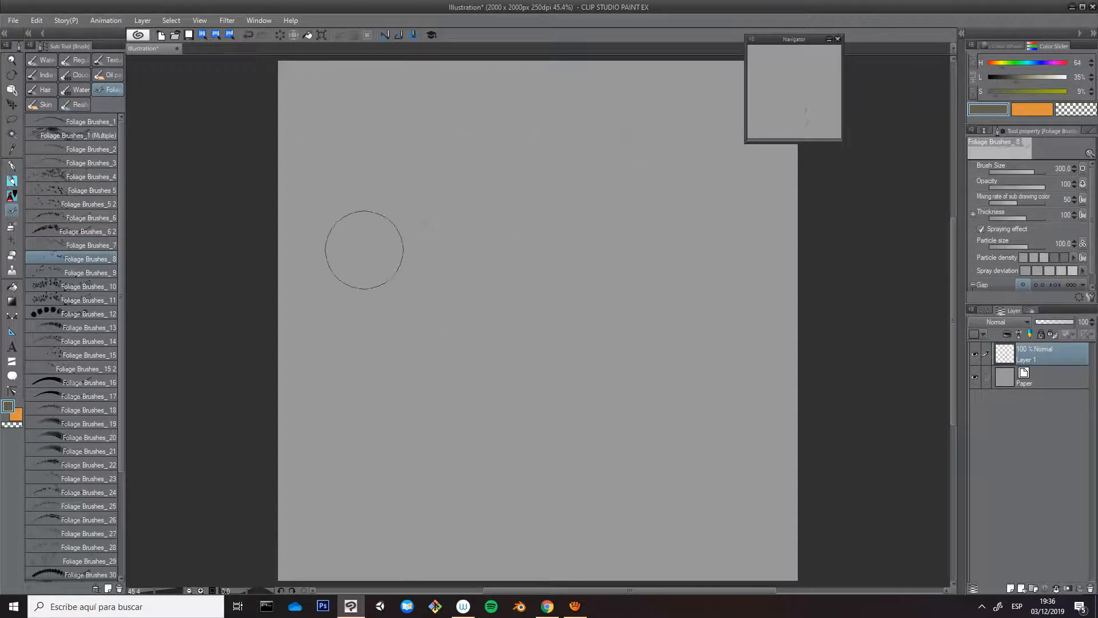
Scatter loose and curving trails of leaves with Foliage Brushes_8, clearing the layer between tests and at the end
left_click_drag(364, 250, 686, 292)
left_click_drag(473, 231, 639, 273)
left_click_drag(413, 323, 399, 319)
key("Delete")
left_click_drag(469, 212, 456, 368)
key("Delete")
mouse_move(449, 121)
left_mouse_down()
mouse_move(444, 201)
mouse_move(349, 331)
mouse_move(758, 209)
mouse_move(557, 231)
left_mouse_up()
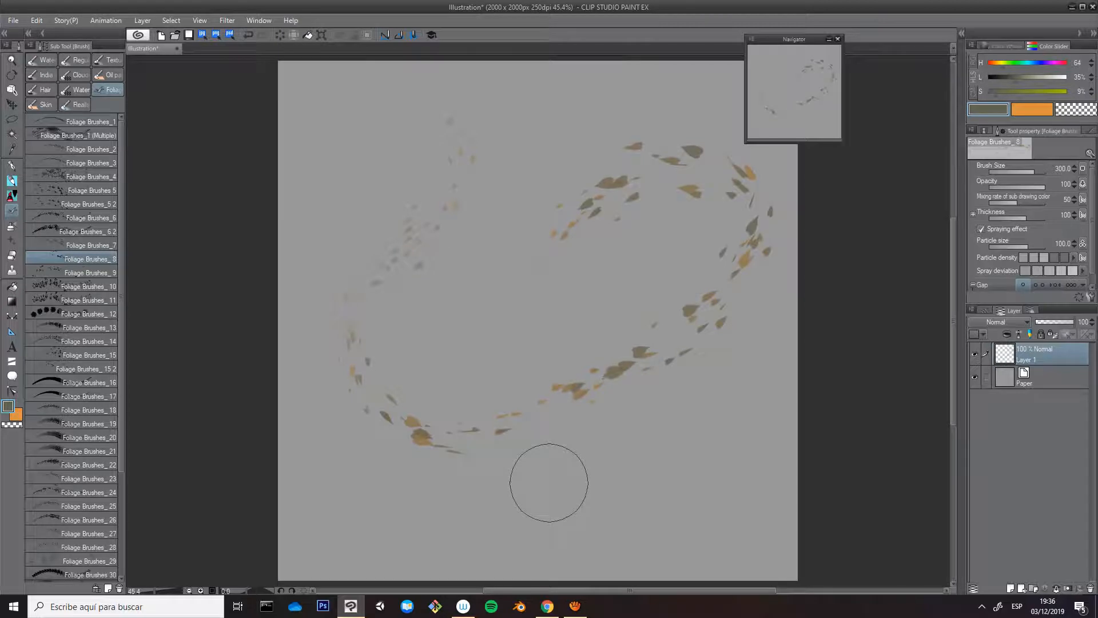
key("Delete")
Scatter test leaves with Foliage Brushes_9 and Foliage Brushes_10, clearing the layer after each stroke
left_click(89, 272)
mouse_move(362, 142)
left_mouse_down()
mouse_move(467, 164)
mouse_move(443, 462)
mouse_move(674, 345)
left_mouse_up()
key("Delete")
left_click(89, 286)
mouse_move(383, 167)
left_mouse_down()
mouse_move(488, 466)
mouse_move(593, 184)
left_mouse_up()
key("Delete")
mouse_move(503, 246)
left_mouse_down()
mouse_move(502, 285)
mouse_move(549, 322)
mouse_move(563, 432)
mouse_move(632, 295)
mouse_move(498, 305)
mouse_move(465, 323)
mouse_move(543, 189)
left_mouse_up()
key("Delete")
Test Foliage Brushes_11 on a cleared layer, and fill in a dense bush shape with Foliage Brushes_12
left_click(88, 299)
mouse_move(401, 246)
left_mouse_down()
mouse_move(490, 379)
mouse_move(503, 269)
mouse_move(492, 240)
left_mouse_up()
key("Delete")
left_click(89, 314)
mouse_move(400, 274)
left_mouse_down()
mouse_move(467, 248)
mouse_move(527, 186)
mouse_move(581, 253)
mouse_move(441, 172)
mouse_move(547, 295)
left_mouse_up()
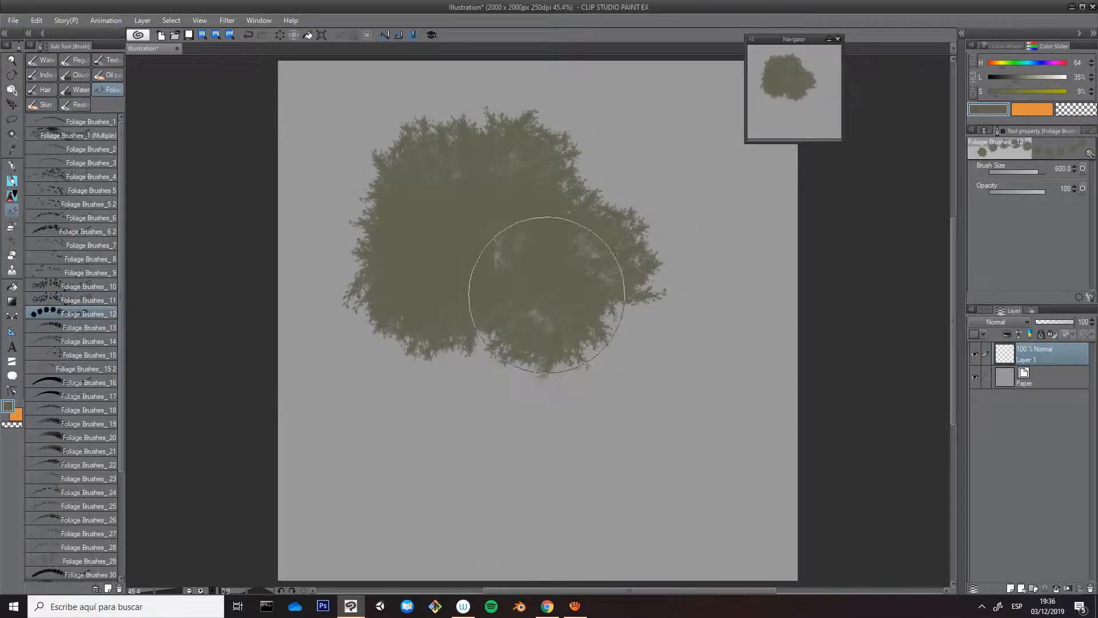
Replace the bush with leaf clusters painted using Foliage Brushes_13 and hanging branches below using Foliage Brushes_14
left_click(89, 328)
mouse_move(601, 257)
left_mouse_down()
mouse_move(653, 185)
mouse_move(628, 267)
mouse_move(457, 245)
left_mouse_up()
key("Delete")
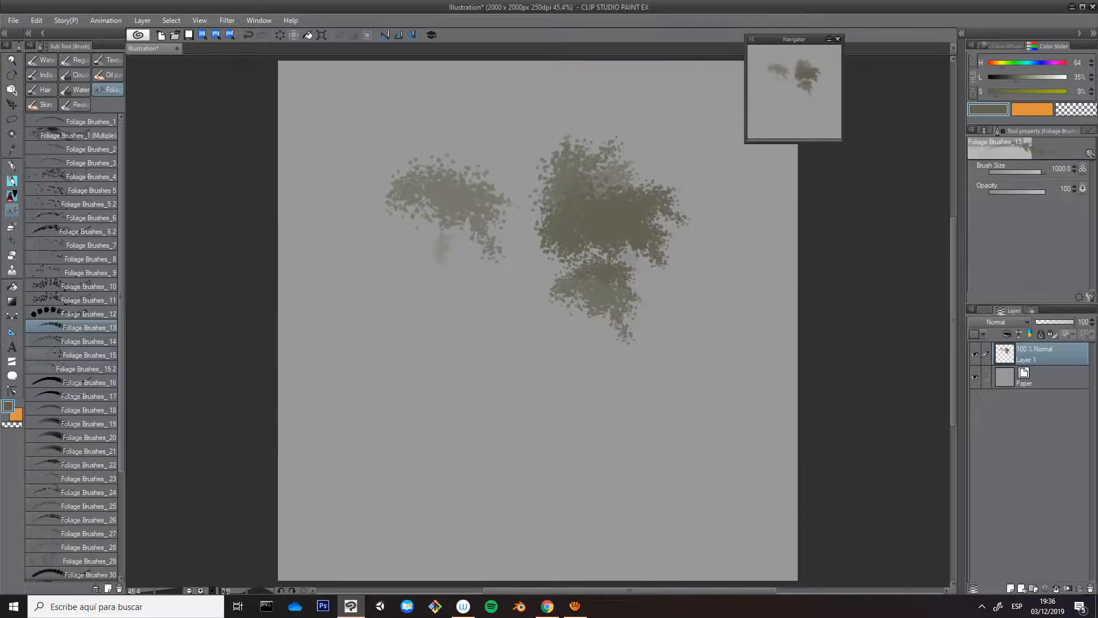
left_click(88, 341)
mouse_move(397, 348)
left_mouse_down()
mouse_move(568, 343)
mouse_move(635, 475)
left_mouse_up()
Paint a tree trunk with forking branches on a cleared layer using Foliage Brushes_16, and clear it again
left_click(89, 382)
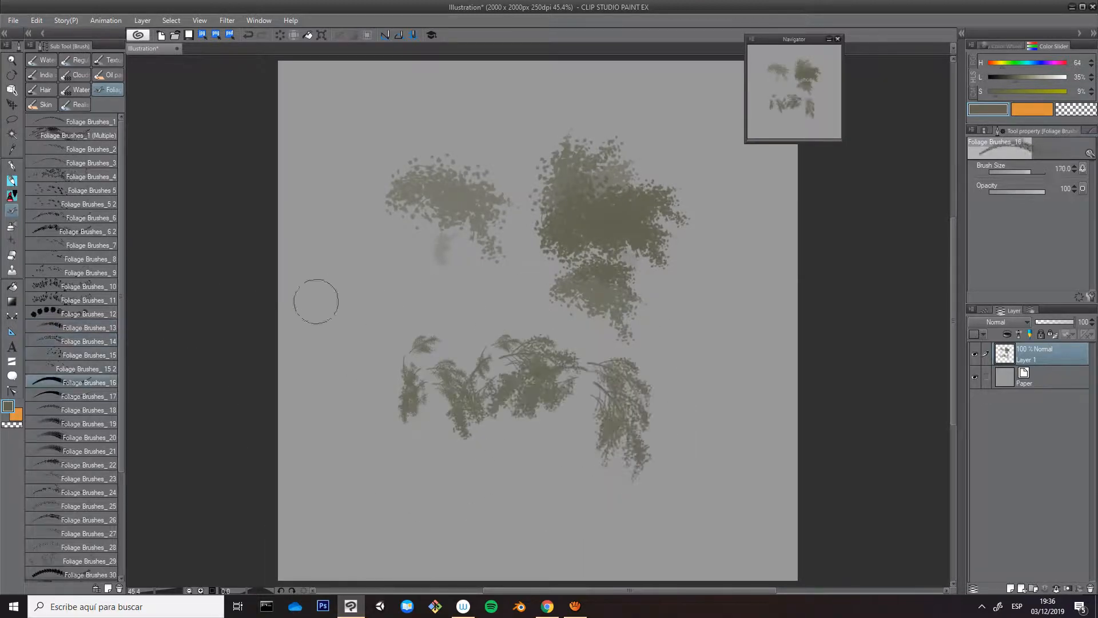
key("Delete")
left_click_drag(494, 160, 493, 548)
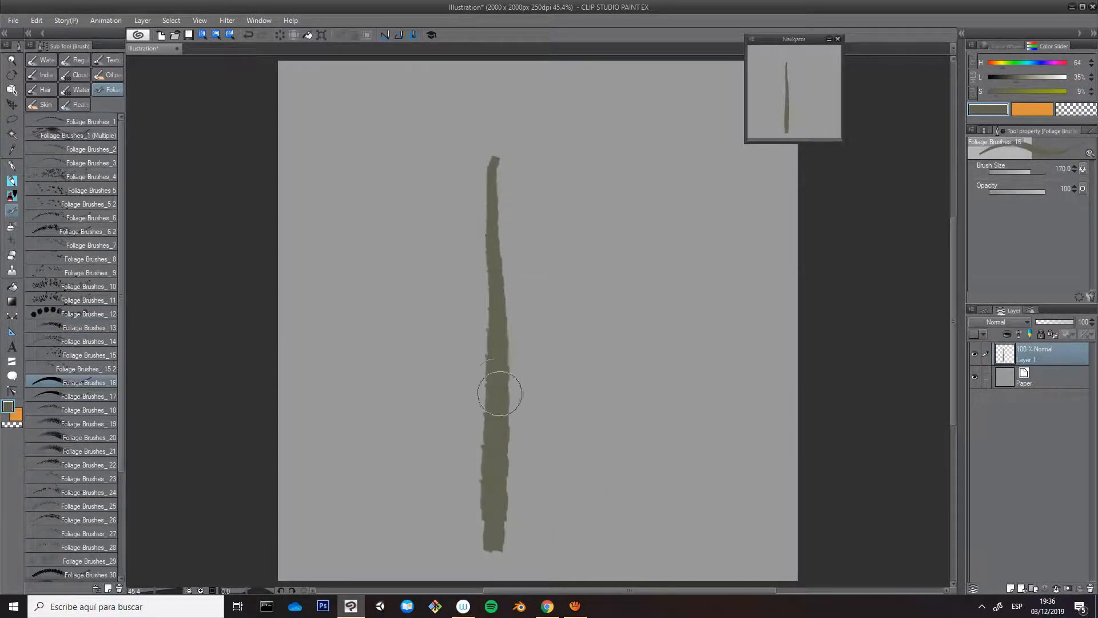
left_click_drag(504, 379, 602, 174)
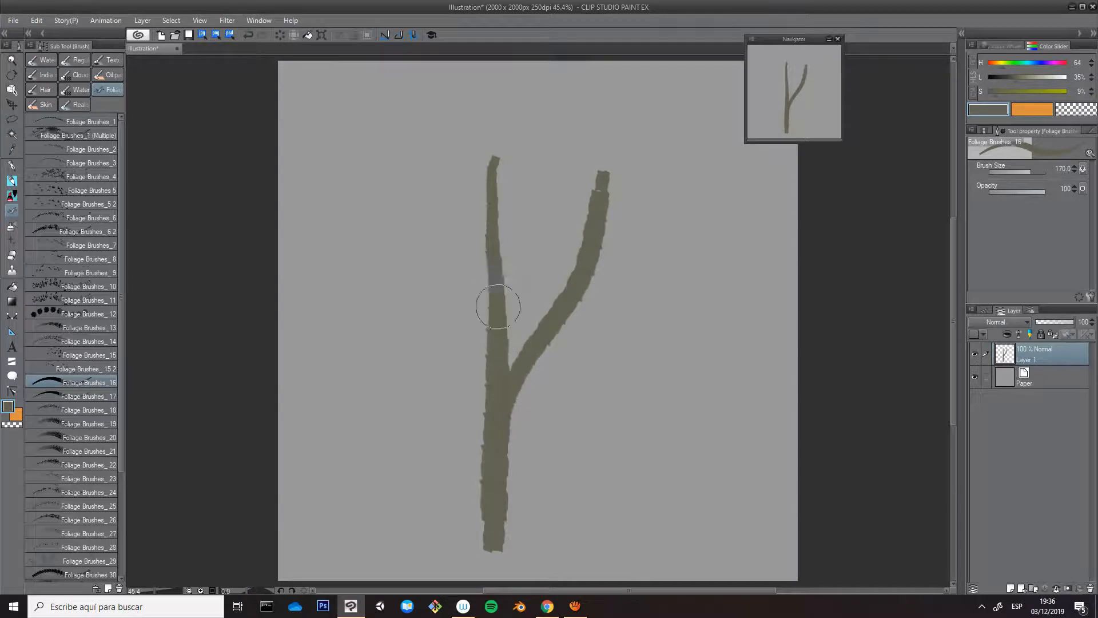
left_click_drag(497, 306, 524, 167)
mouse_move(502, 118)
left_mouse_down()
mouse_move(495, 207)
mouse_move(509, 213)
mouse_move(473, 186)
mouse_move(578, 292)
mouse_move(457, 503)
left_mouse_up()
left_click(88, 286)
key("Delete")
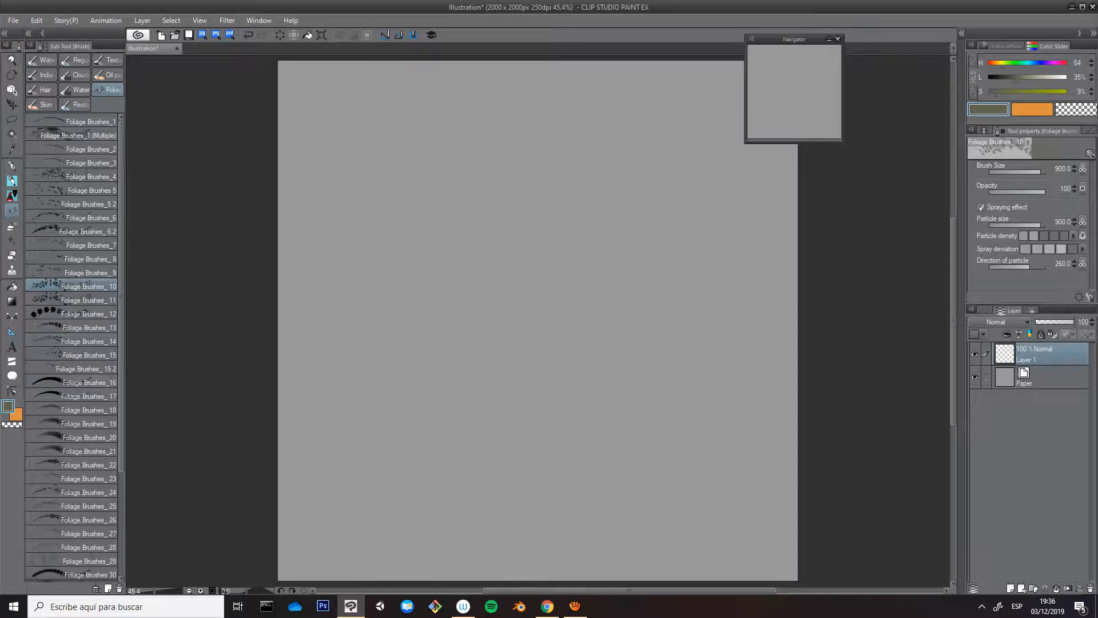
Paint a tall tree down the middle of the canvas with Foliage Brushes_19, and clear the layer
left_click(89, 382)
left_click(89, 423)
mouse_move(513, 180)
left_mouse_down()
mouse_move(524, 259)
mouse_move(509, 457)
left_mouse_up()
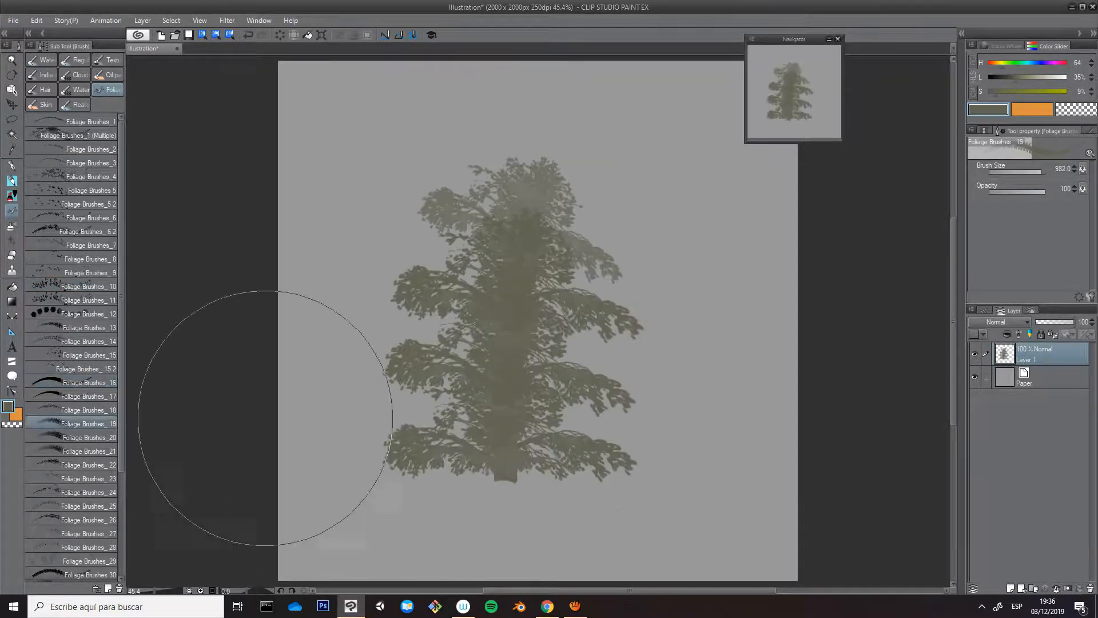
key("Delete")
Paint a shorter tree with Foliage Brushes_19, clear it, and stamp the treetop once near the canvas's upper edge
mouse_move(542, 134)
left_mouse_down()
mouse_move(544, 199)
mouse_move(521, 240)
left_mouse_up()
key("Delete")
left_click(534, 127)
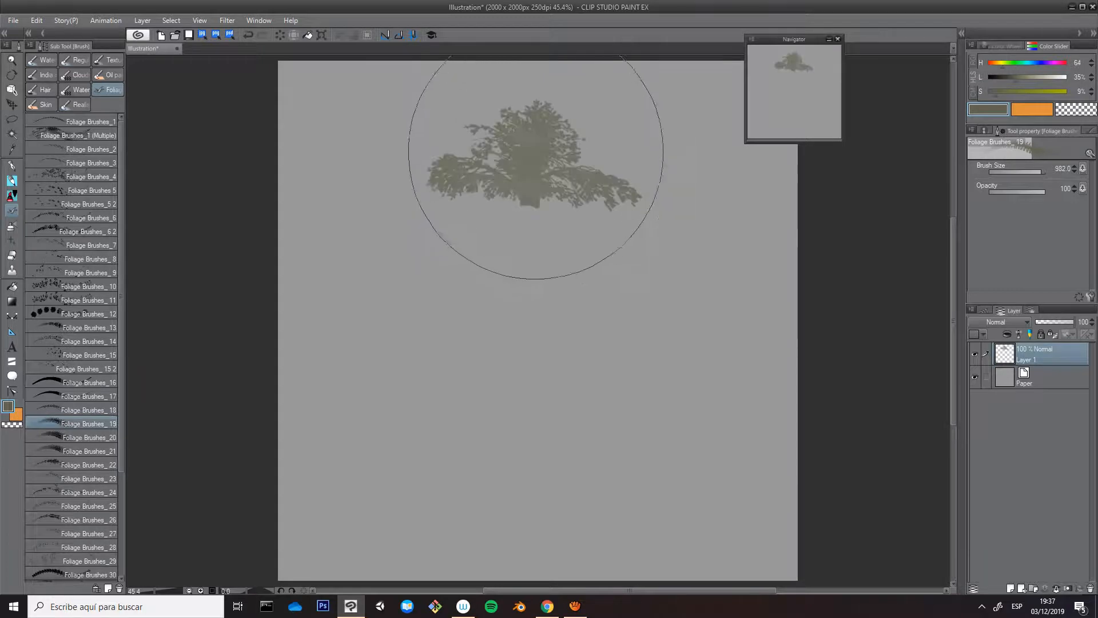
Extend the treetop downward with Foliage Brushes_21, paint below it with Foliage Brushes_22, and clear the layer
left_click(89, 450)
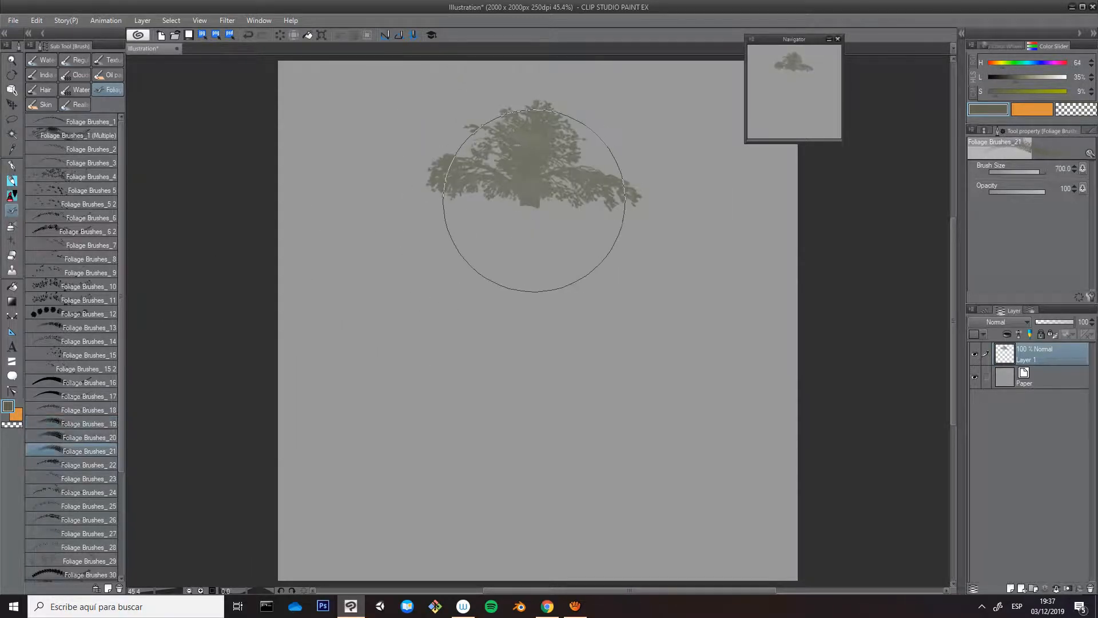
left_click_drag(533, 201, 530, 255)
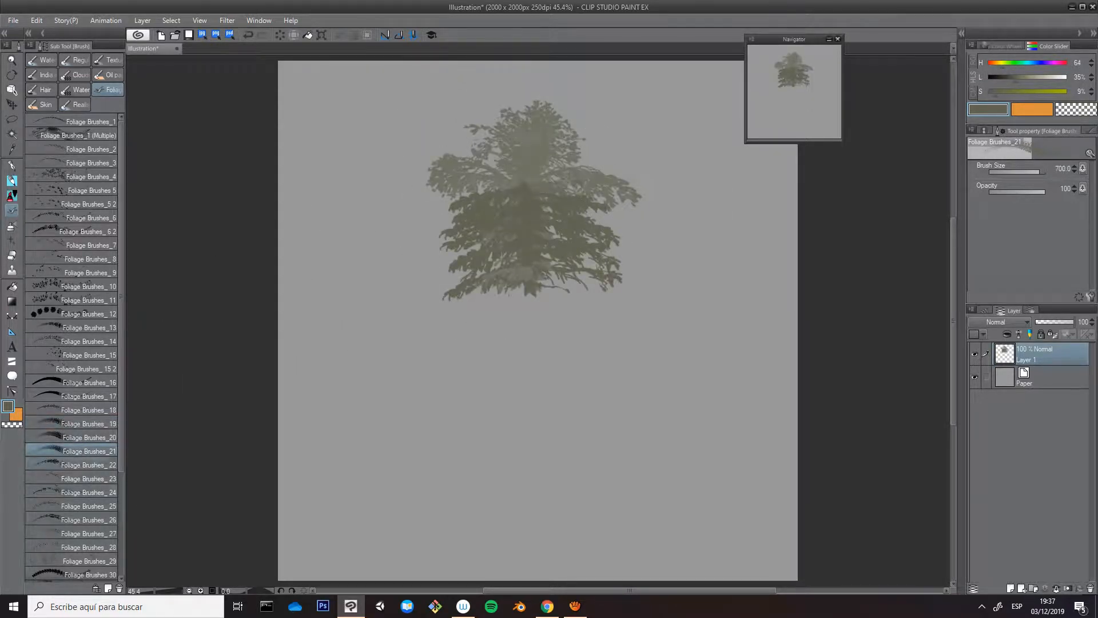
left_click(86, 465)
mouse_move(527, 314)
left_mouse_down()
mouse_move(540, 387)
mouse_move(410, 417)
left_mouse_up()
key("Delete")
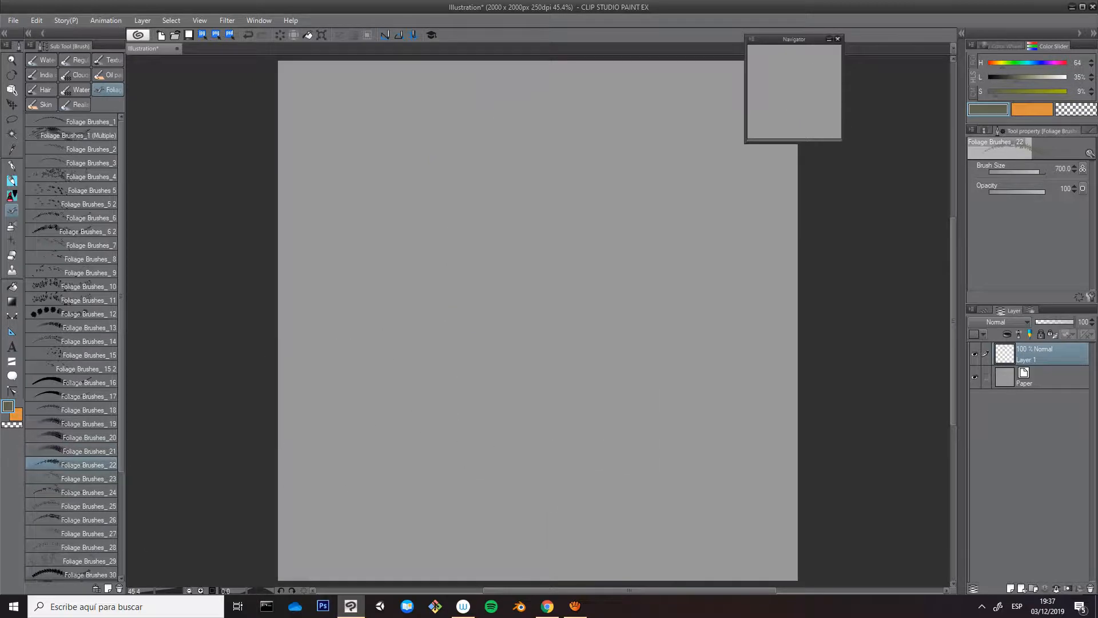
Paint a vertical test stroke in the middle of the canvas with Foliage Brushes_23, and clear the layer
left_click(86, 478)
left_click_drag(503, 245, 509, 373)
key("Delete")
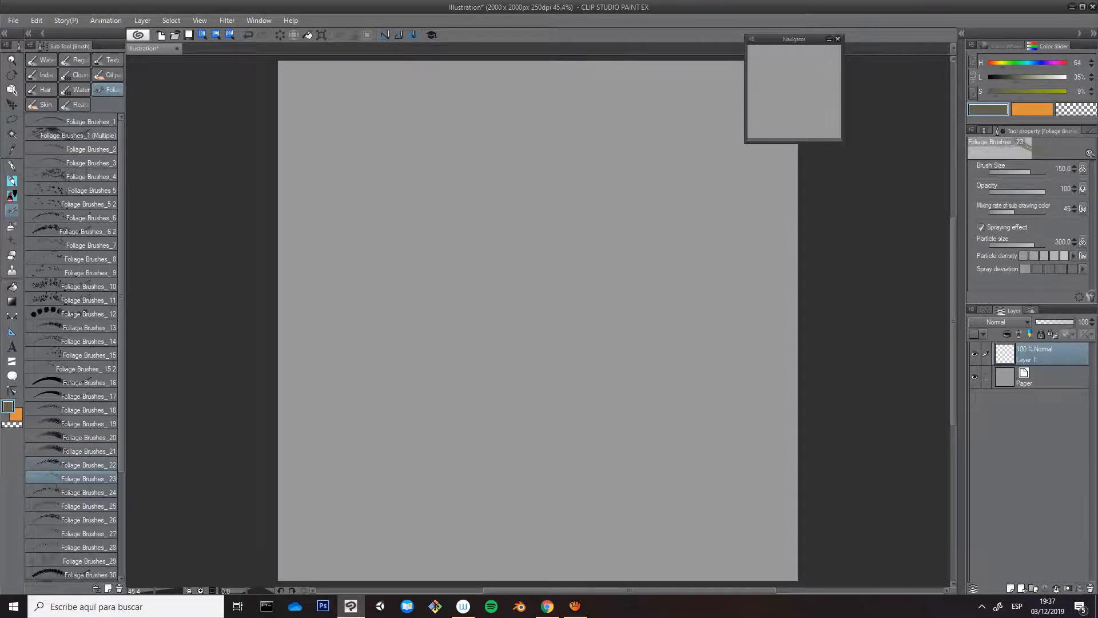
Paint a tall slanting tree with Foliage Brushes_20, add a stroke beside it with Foliage Brushes_21, and clear the layer
left_click(86, 436)
mouse_move(581, 196)
left_mouse_down()
mouse_move(538, 400)
mouse_move(511, 403)
mouse_move(483, 572)
left_mouse_up()
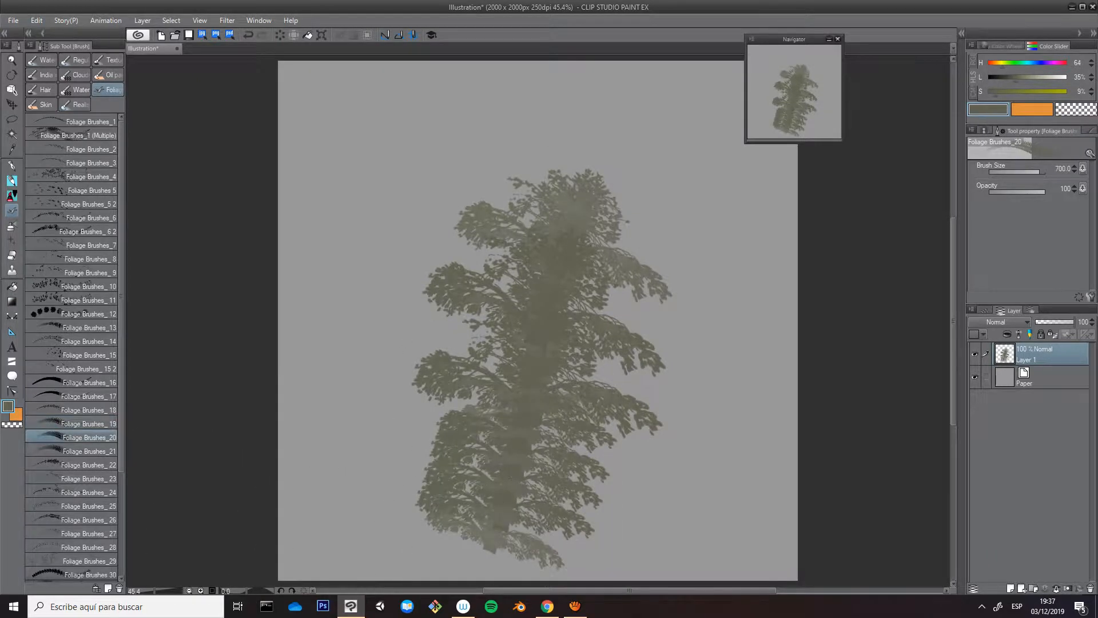
left_click(85, 451)
mouse_move(372, 143)
left_mouse_down()
mouse_move(374, 212)
mouse_move(323, 459)
left_mouse_up()
key("Delete")
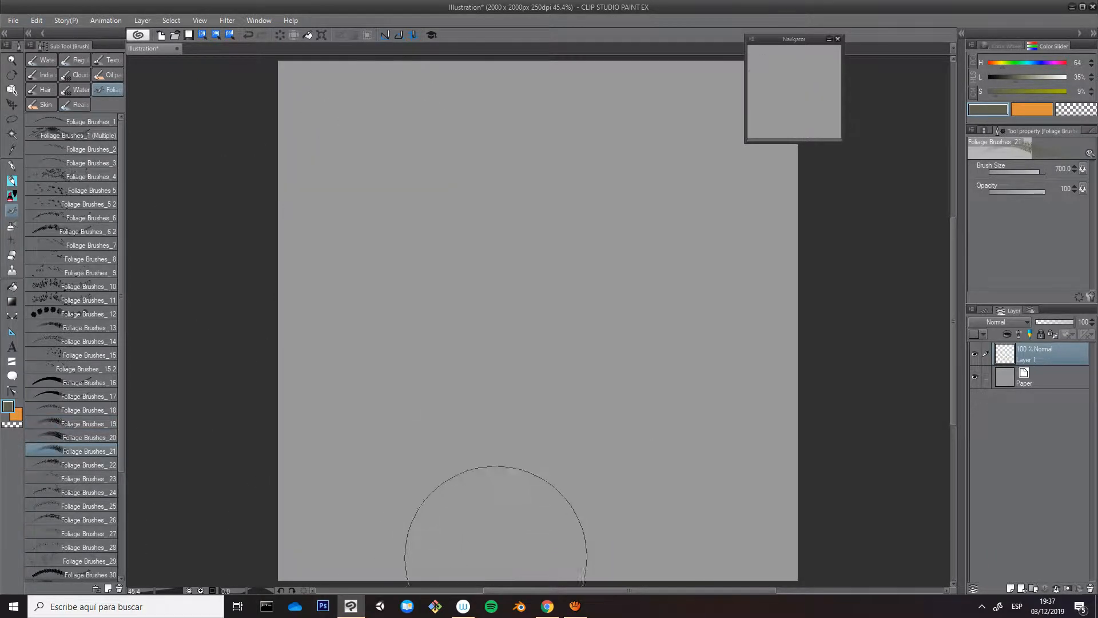
Paint lower tree foliage with Foliage Brushes_21, stack Foliage Brushes_20 foliage above it, and clear the layer
mouse_move(431, 441)
left_mouse_down()
mouse_move(500, 436)
mouse_move(504, 457)
left_mouse_up()
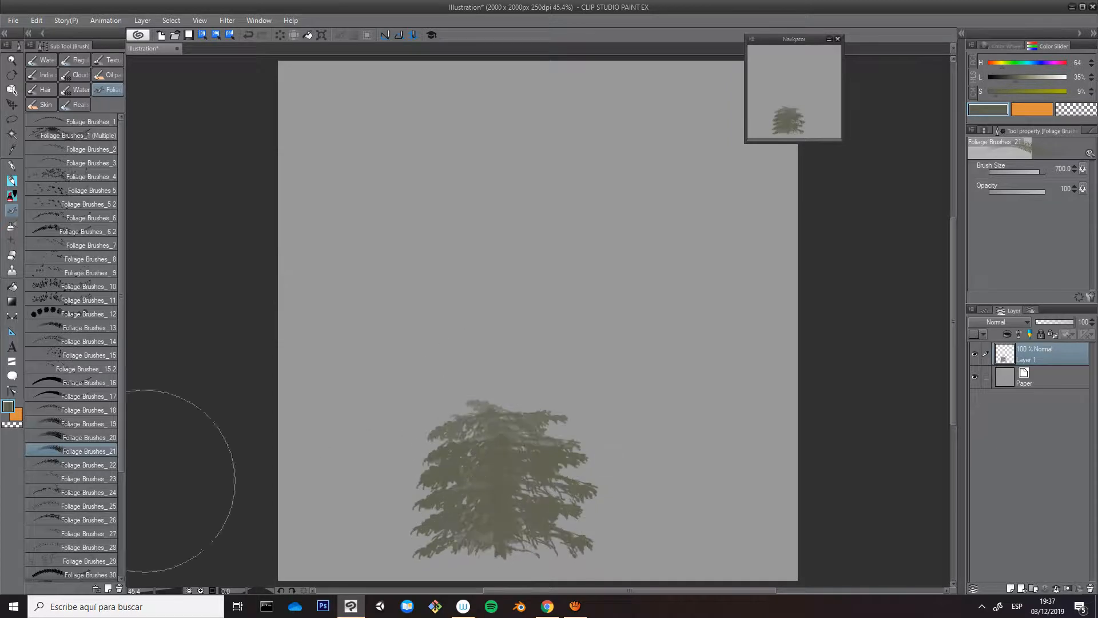
left_click(86, 437)
mouse_move(529, 419)
left_mouse_down()
mouse_move(503, 420)
mouse_move(503, 363)
left_mouse_up()
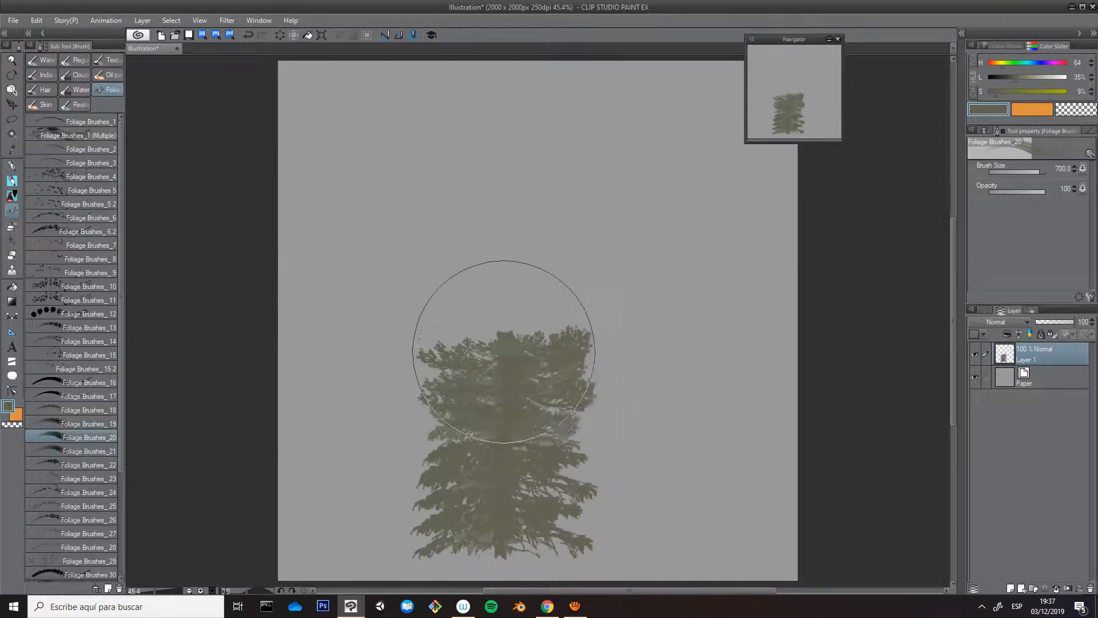
key("Delete")
Build a tree from Foliage Brushes_20 foliage with lower branches beneath and a Foliage Brushes_19 top, and clear the layer
mouse_move(497, 318)
left_mouse_down()
mouse_move(466, 392)
mouse_move(478, 282)
mouse_move(492, 366)
left_mouse_up()
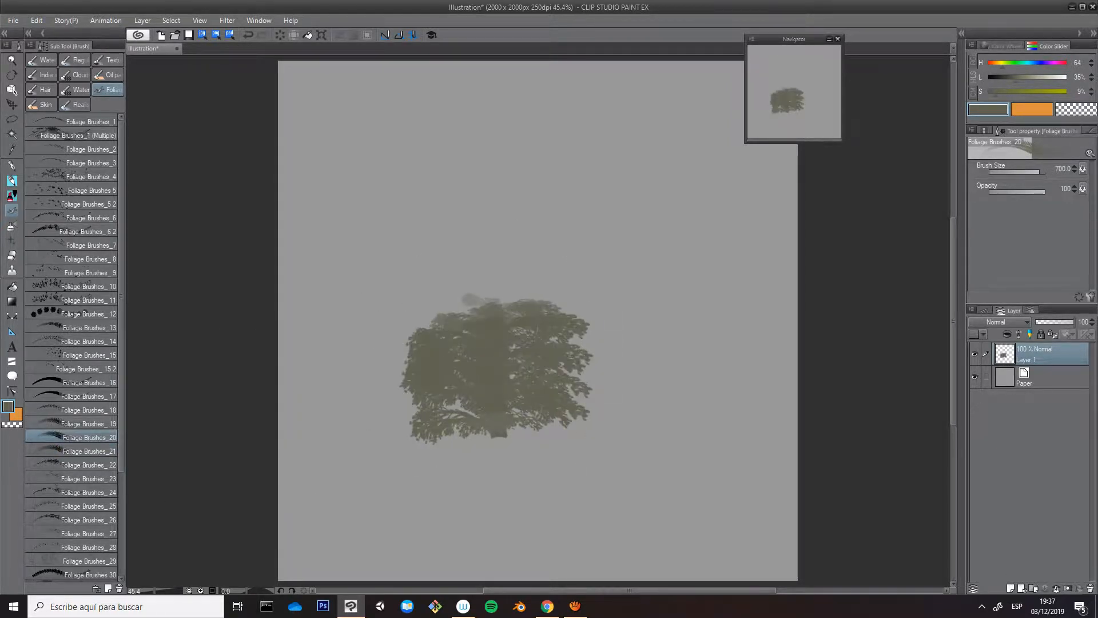
left_click(86, 464)
mouse_move(502, 443)
left_mouse_down()
mouse_move(502, 519)
mouse_move(506, 492)
left_mouse_up()
left_click(86, 451)
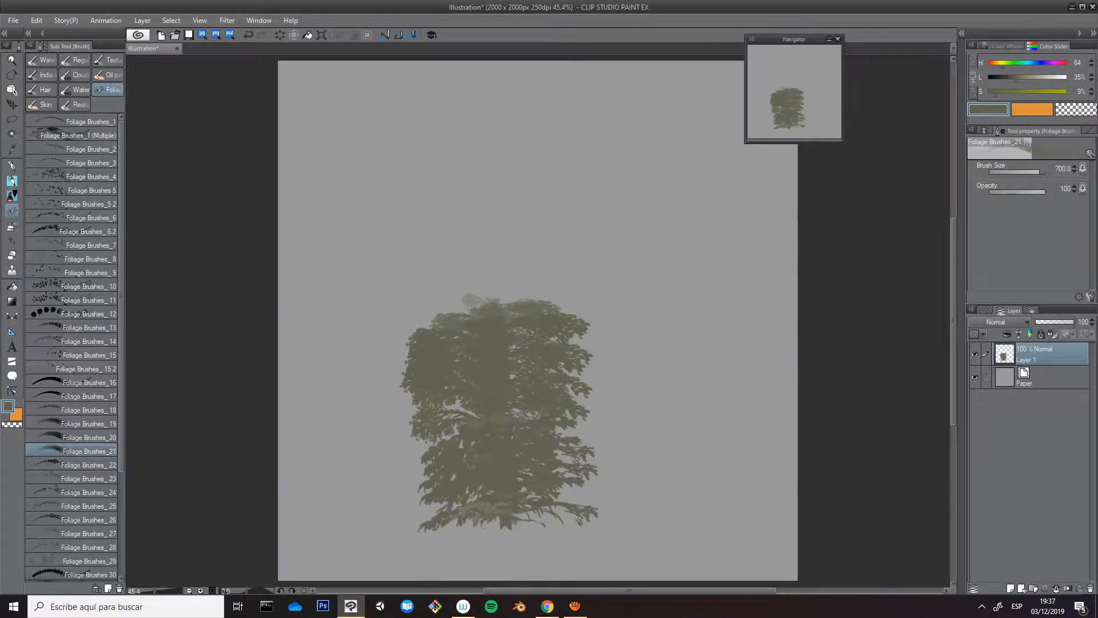
left_click(86, 423)
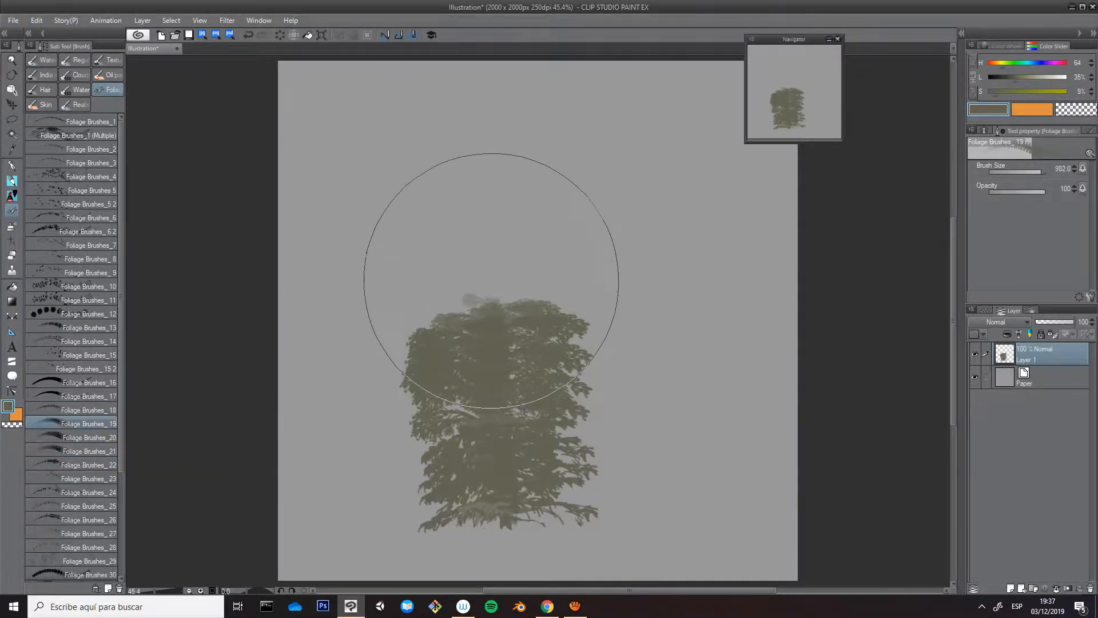
left_click_drag(493, 279, 481, 253)
key("Delete")
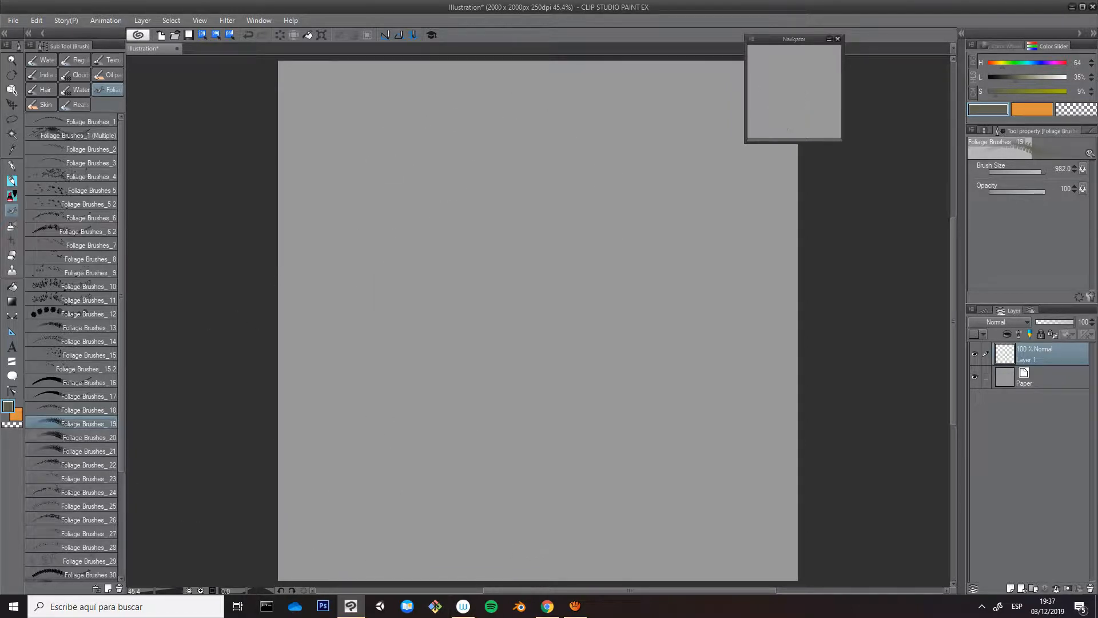
Try Foliage Brushes_23, undo the stroke, reset the brush to its initial settings, paint with it again and clear the layer
left_click(86, 478)
left_click_drag(527, 226, 502, 503)
key("ctrl+z")
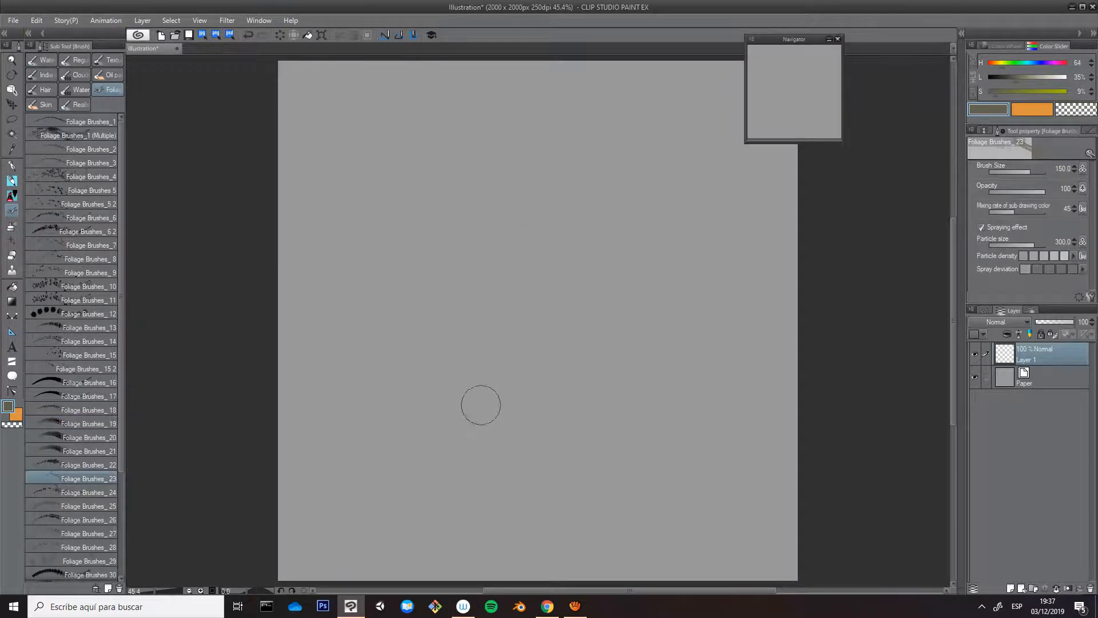
left_click(1079, 297)
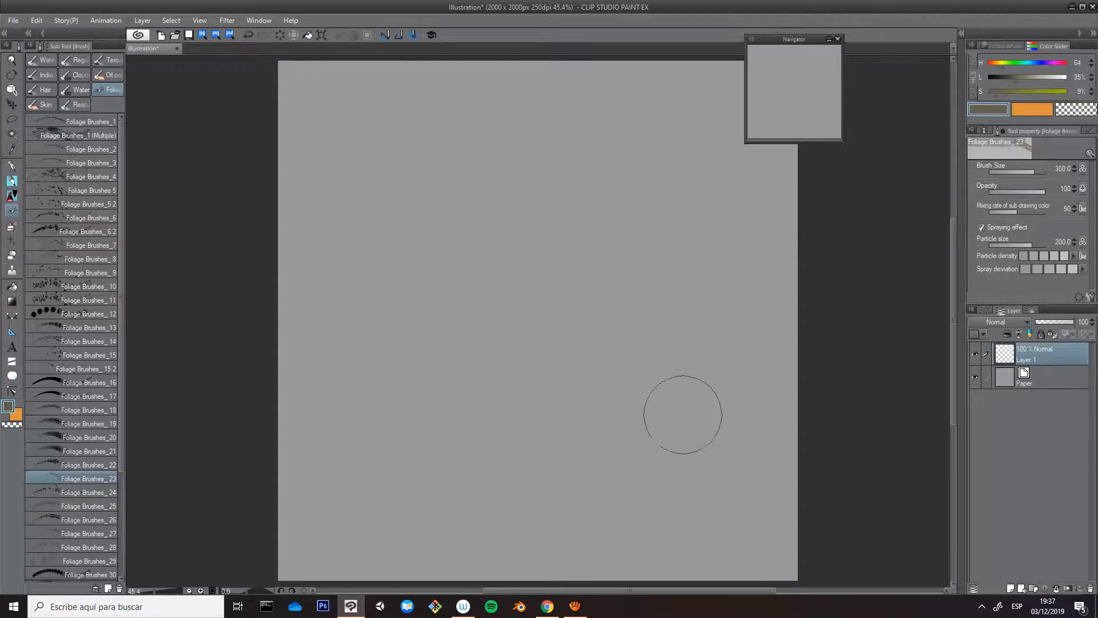
mouse_move(452, 394)
left_mouse_down()
mouse_move(470, 509)
mouse_move(475, 485)
mouse_move(505, 481)
mouse_move(505, 396)
mouse_move(493, 413)
mouse_move(485, 523)
mouse_move(551, 519)
mouse_move(578, 457)
mouse_move(622, 410)
mouse_move(667, 448)
left_mouse_up()
key("Delete")
Paint several test strokes across the canvas with Foliage Brushes_24, and clear the layer
left_click(86, 492)
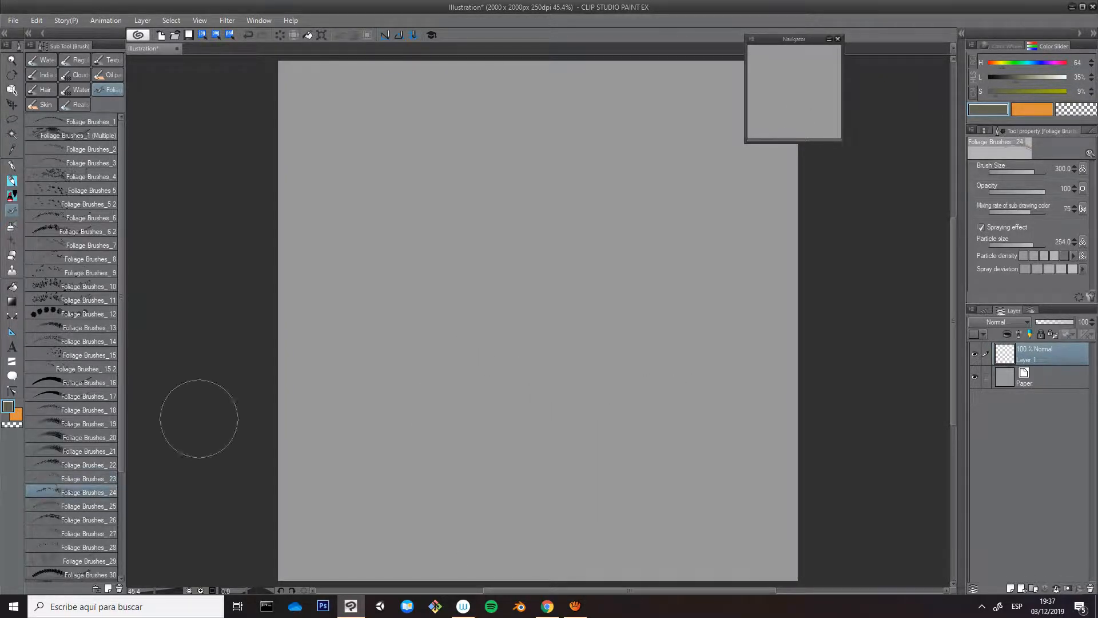
left_click_drag(451, 332, 466, 544)
left_click_drag(546, 300, 549, 491)
mouse_move(504, 532)
left_mouse_down()
mouse_move(513, 350)
mouse_move(571, 498)
mouse_move(618, 371)
left_mouse_up()
key("Delete")
Test Foliage Brushes_25 and Foliage Brushes_26 one after the other on the canvas, clearing the layer after each
left_click(86, 505)
mouse_move(330, 326)
left_mouse_down()
mouse_move(419, 494)
mouse_move(576, 291)
mouse_move(568, 344)
mouse_move(513, 277)
mouse_move(502, 518)
mouse_move(280, 451)
left_mouse_up()
key("Delete")
left_click(86, 519)
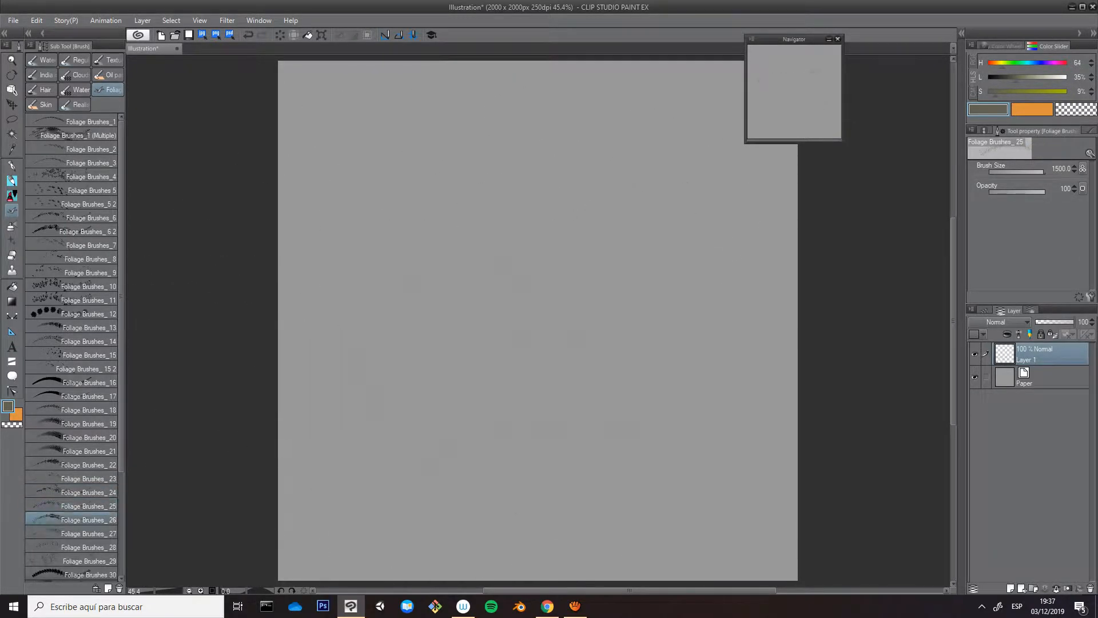
left_click_drag(485, 254, 486, 443)
mouse_move(570, 230)
left_mouse_down()
mouse_move(569, 243)
mouse_move(606, 268)
left_mouse_up()
key("Delete")
Paint two test strokes down the middle of the canvas with Foliage Brushes_27, and clear the layer
left_click(86, 533)
left_click_drag(475, 286, 502, 484)
mouse_move(572, 240)
left_mouse_down()
mouse_move(546, 477)
mouse_move(523, 372)
mouse_move(515, 434)
left_mouse_up()
key("Delete")
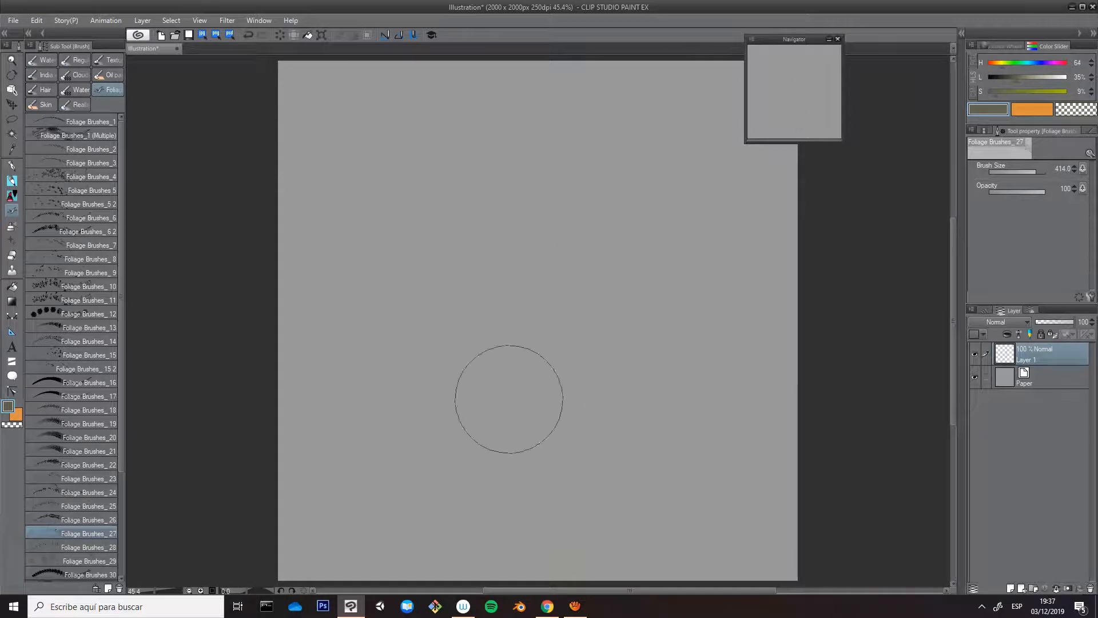
Paint bare branches with Foliage Brushes_28, clear them, test Foliage Brushes_29, and clear the layer again
left_click(86, 546)
mouse_move(416, 320)
left_mouse_down()
mouse_move(502, 286)
mouse_move(508, 486)
left_mouse_up()
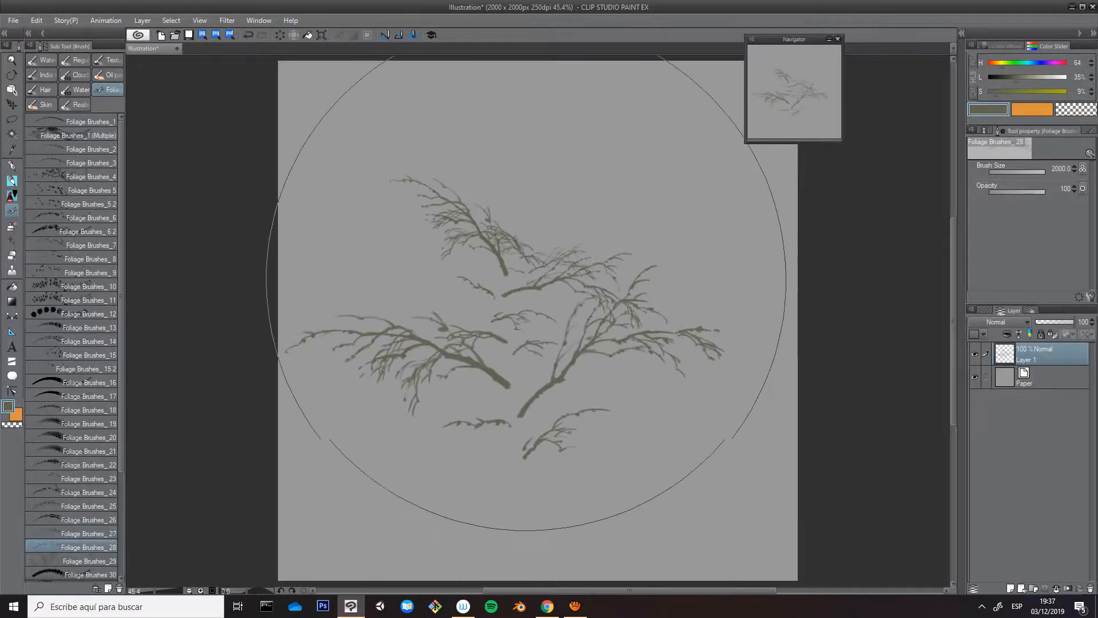
left_click(86, 560)
key("Delete")
mouse_move(532, 265)
left_mouse_down()
mouse_move(517, 363)
mouse_move(545, 293)
mouse_move(581, 400)
left_mouse_up()
key("Delete")
Paint a leafy mass with Foliage Brushes 30 and another with Foliage Brushes 31, clearing the layer after each
scroll(74, 343, "down", 4)
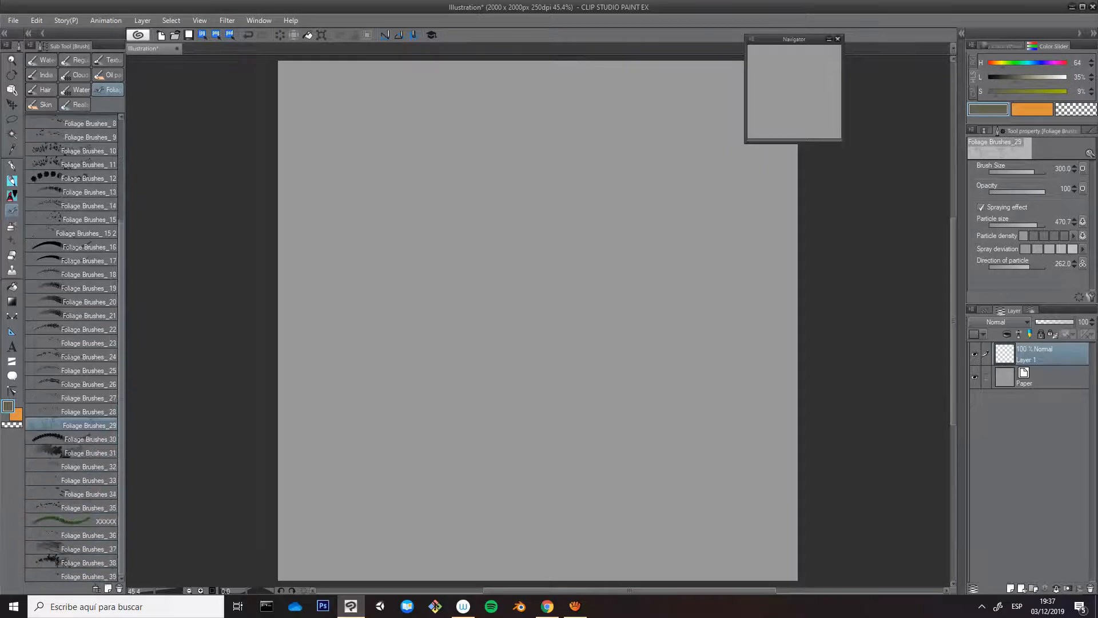
left_click(86, 439)
left_click_drag(571, 240, 434, 275)
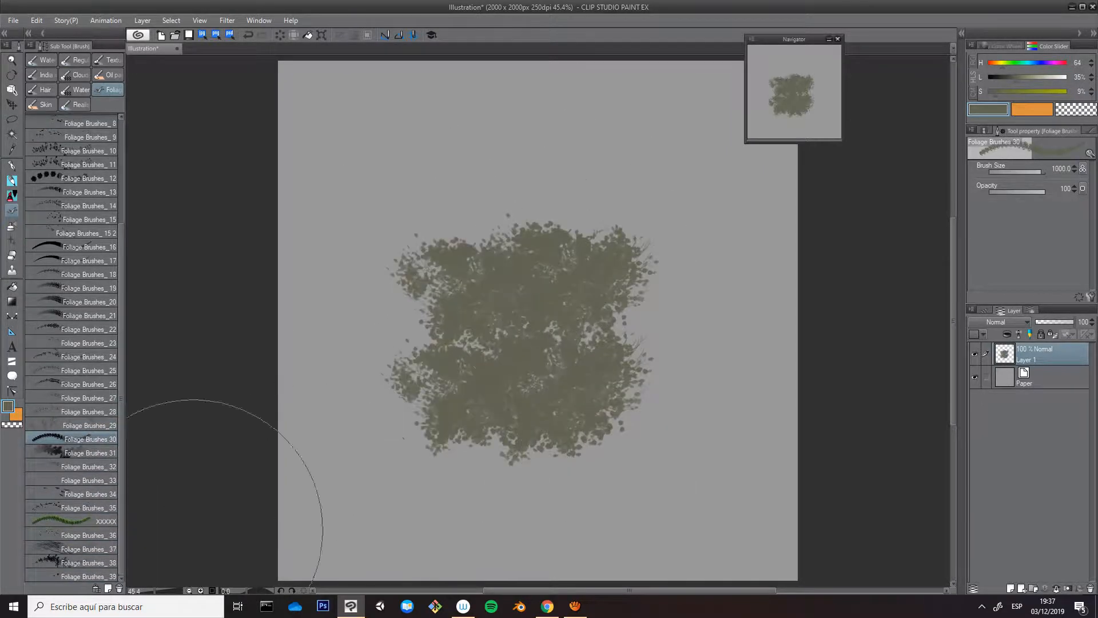
key("Delete")
left_click(86, 452)
mouse_move(446, 366)
left_mouse_down()
mouse_move(544, 294)
mouse_move(497, 397)
left_mouse_up()
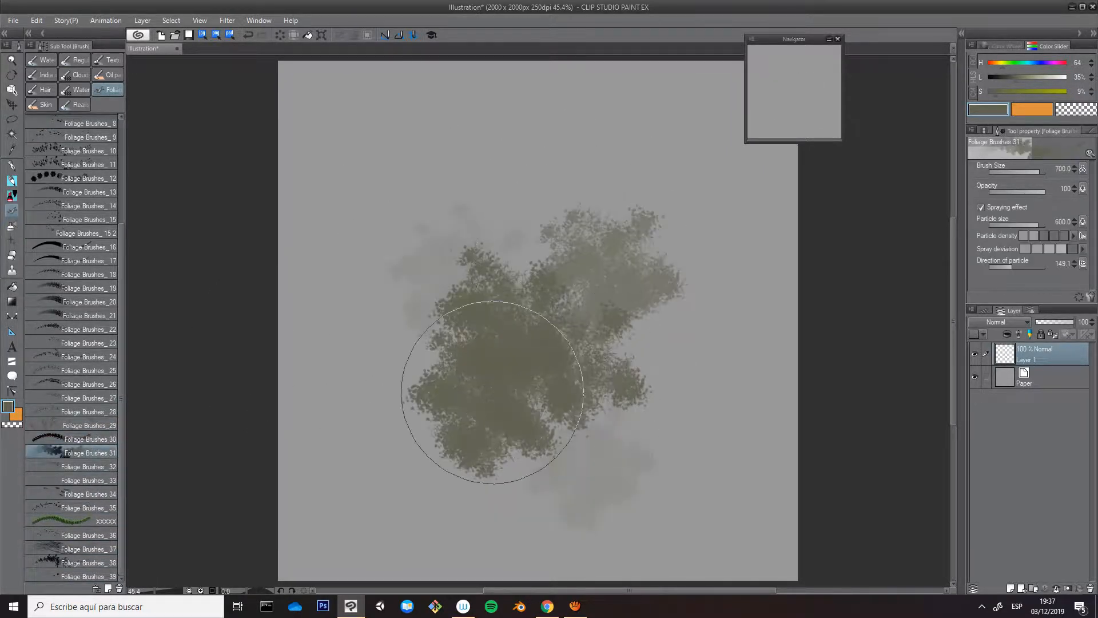
key("Delete")
Test Foliage Brushes_32 and scatter small coloured leaves with Foliage Brushes_33, clearing the layer after each
left_click(86, 466)
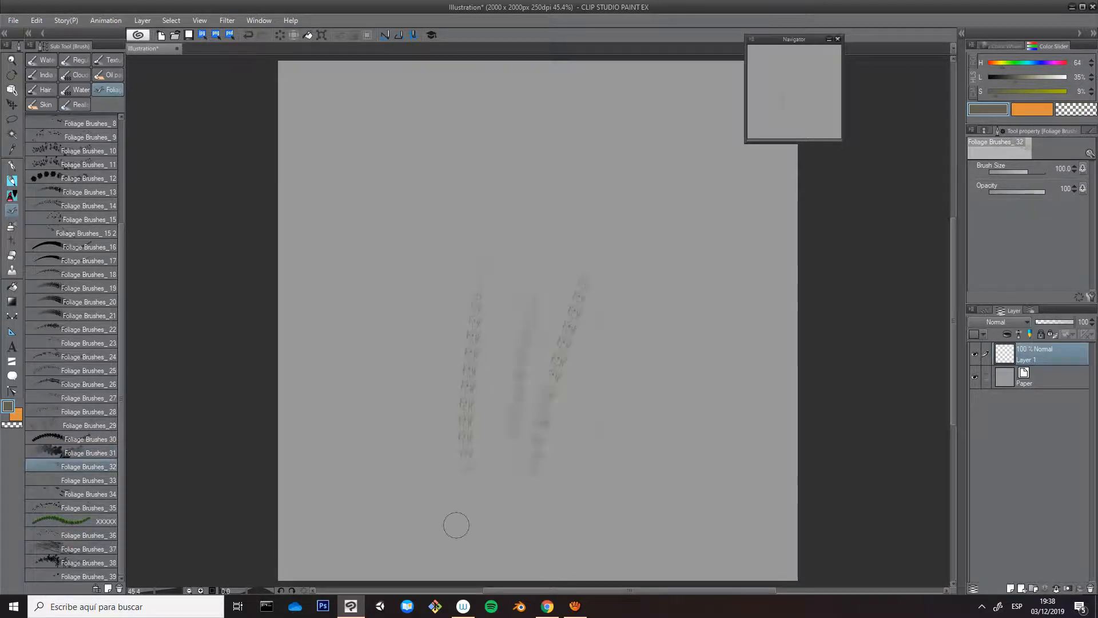
key("Delete")
left_click(86, 479)
mouse_move(454, 242)
left_mouse_down()
mouse_move(452, 471)
mouse_move(551, 244)
mouse_move(435, 450)
left_mouse_up()
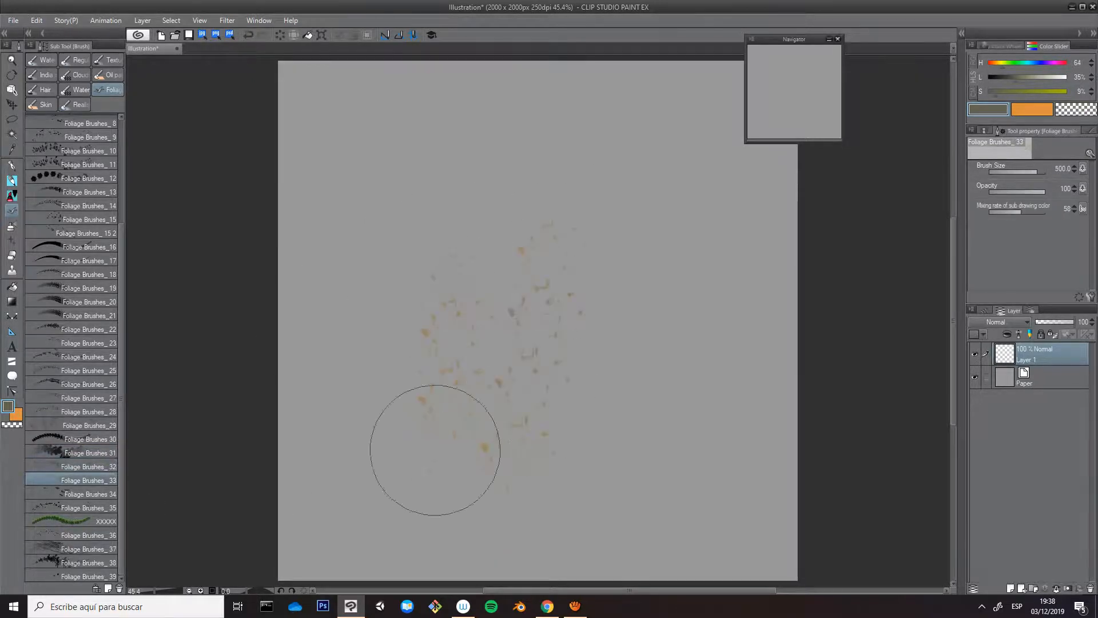
key("Delete")
Test Foliage Brushes 34, paint a fan of curved dotted strokes with Foliage Brushes_35, and clear the layer
left_click(86, 494)
left_click_drag(506, 226, 498, 330)
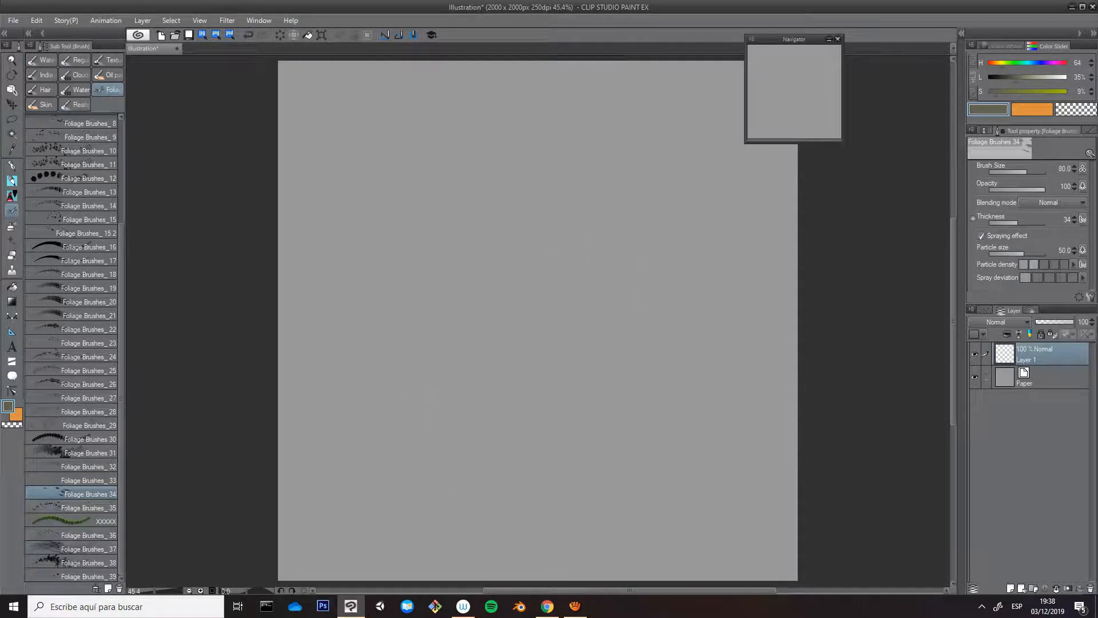
left_click(85, 508)
left_click_drag(392, 422, 639, 229)
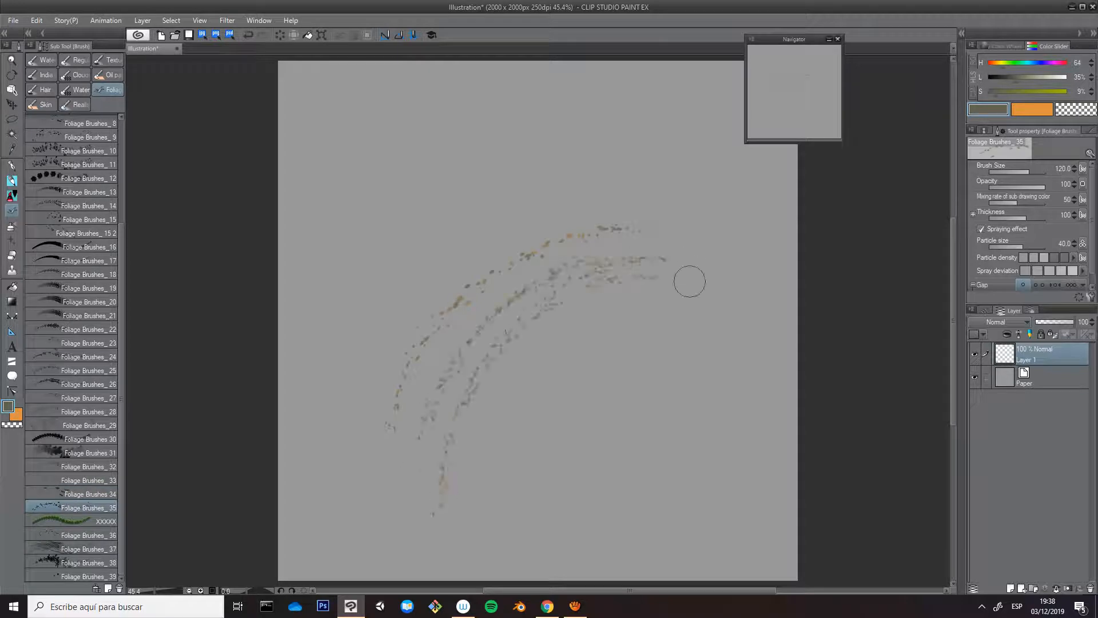
left_click_drag(482, 506, 708, 302)
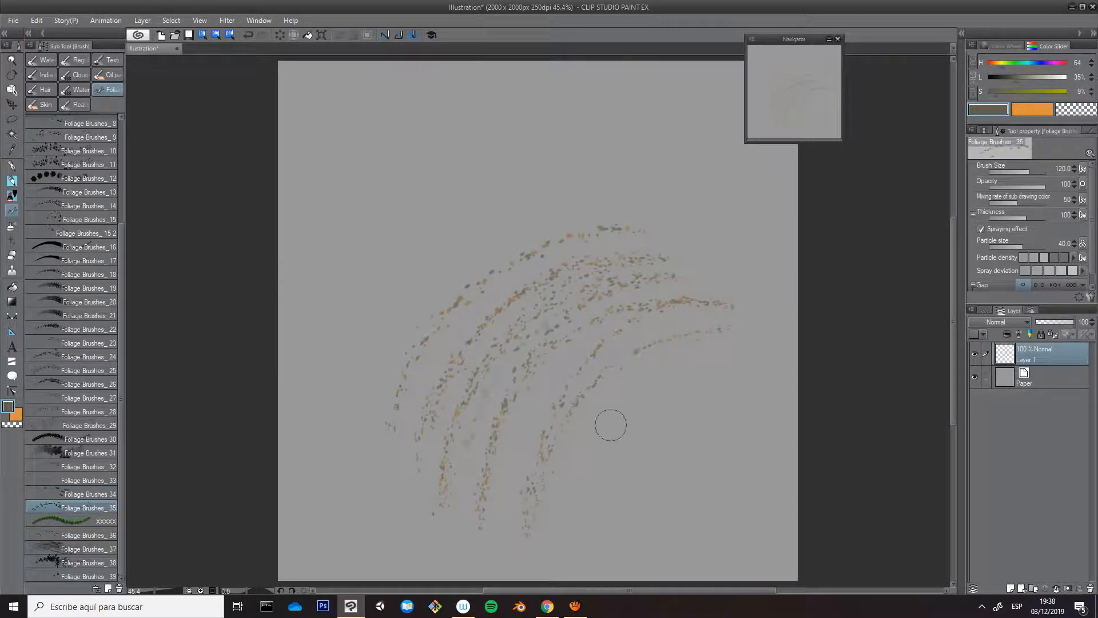
key("Delete")
Paint test strokes with Foliage Brushes_38 and with Foliage Brushes_37, clearing the layer after each
left_click(86, 562)
left_click_drag(468, 296, 467, 492)
left_click_drag(581, 246, 580, 518)
key("Delete")
left_click(86, 549)
mouse_move(414, 372)
left_mouse_down()
mouse_move(679, 404)
mouse_move(666, 534)
left_mouse_up()
key("Delete")
Select Foliage Brushes_39 and set the main colour to light red and the sub colour to dark purple, leaving the main colour active
left_click(86, 576)
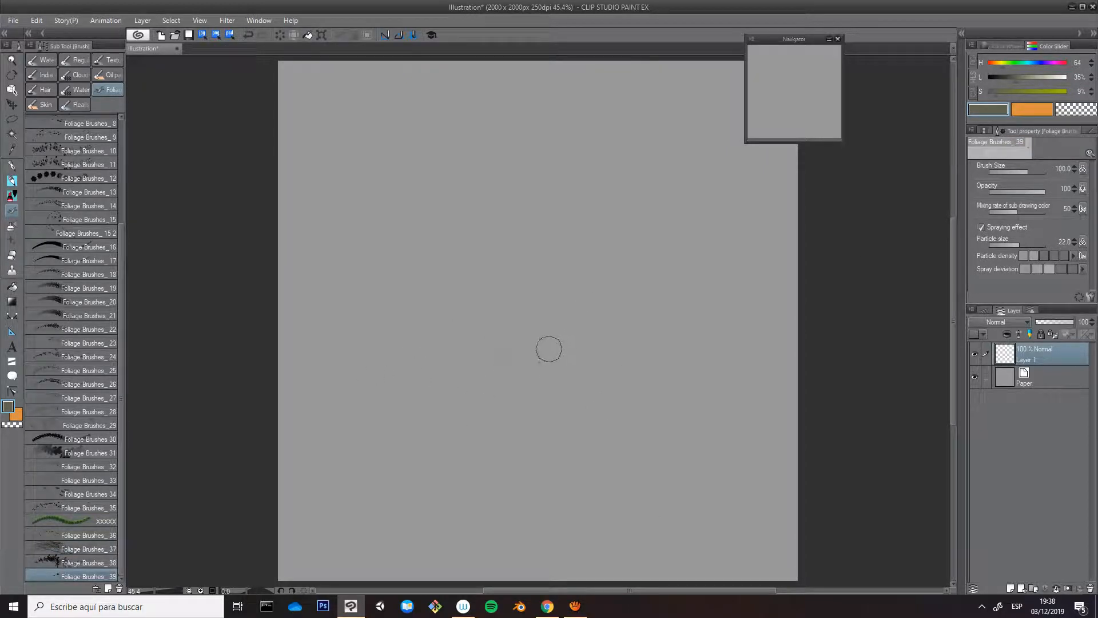
key("q")
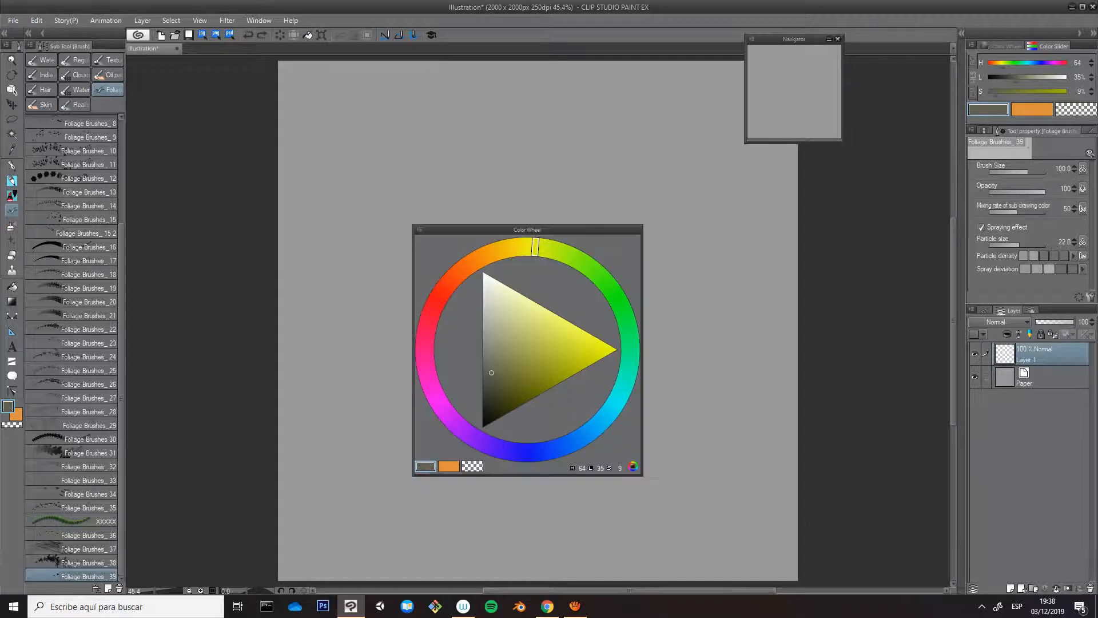
left_click(435, 303)
left_click(559, 335)
left_click(449, 466)
left_click(430, 382)
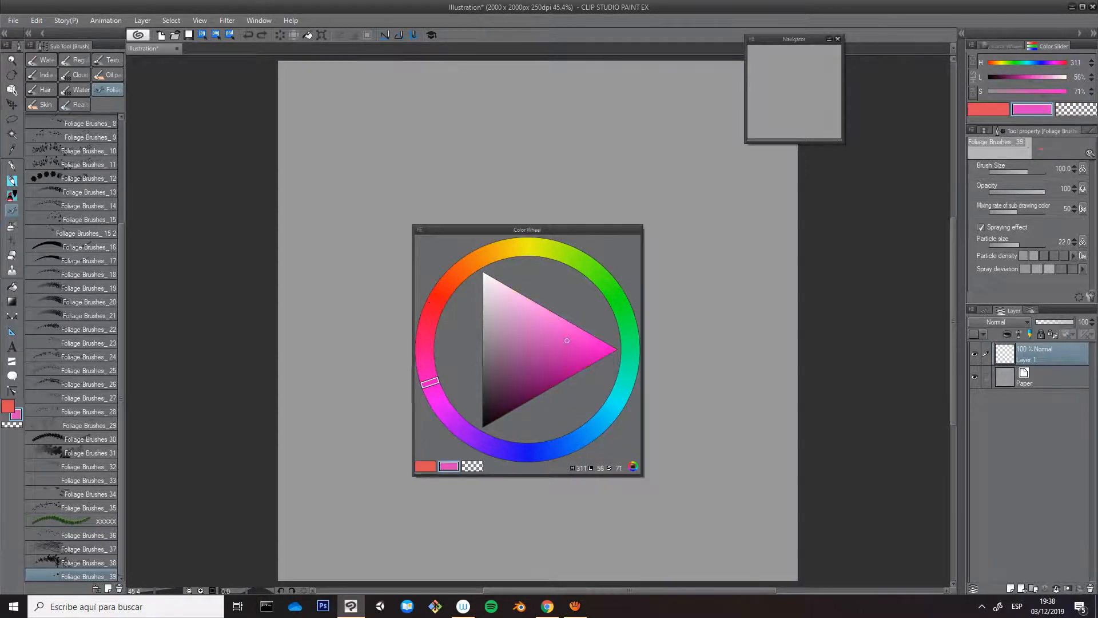
left_click(506, 394)
left_click(485, 443)
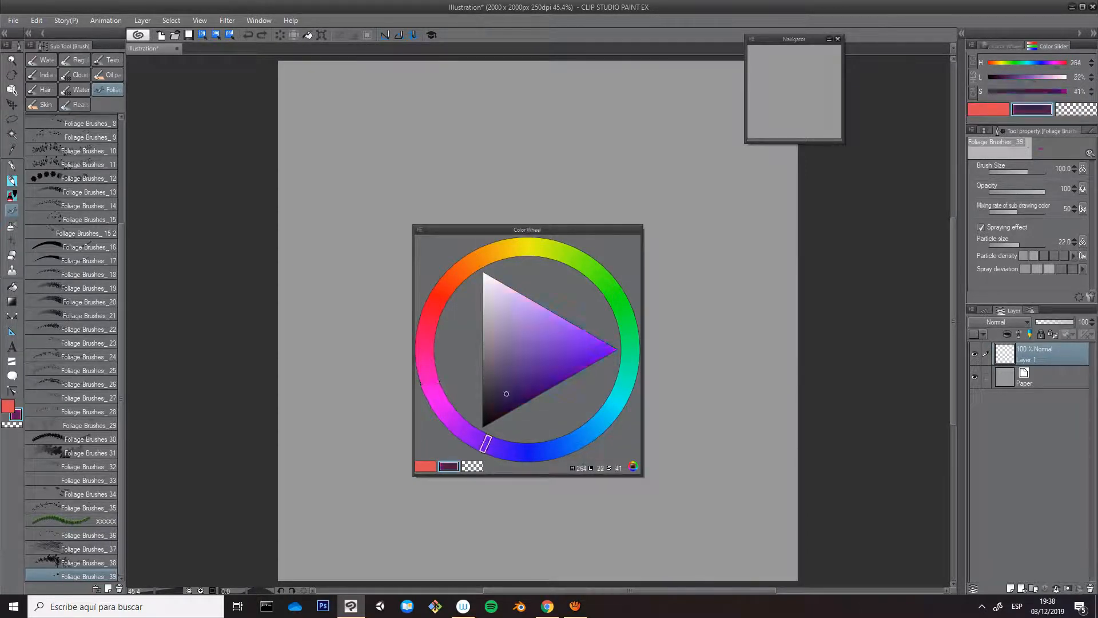
left_click(625, 176)
key("x")
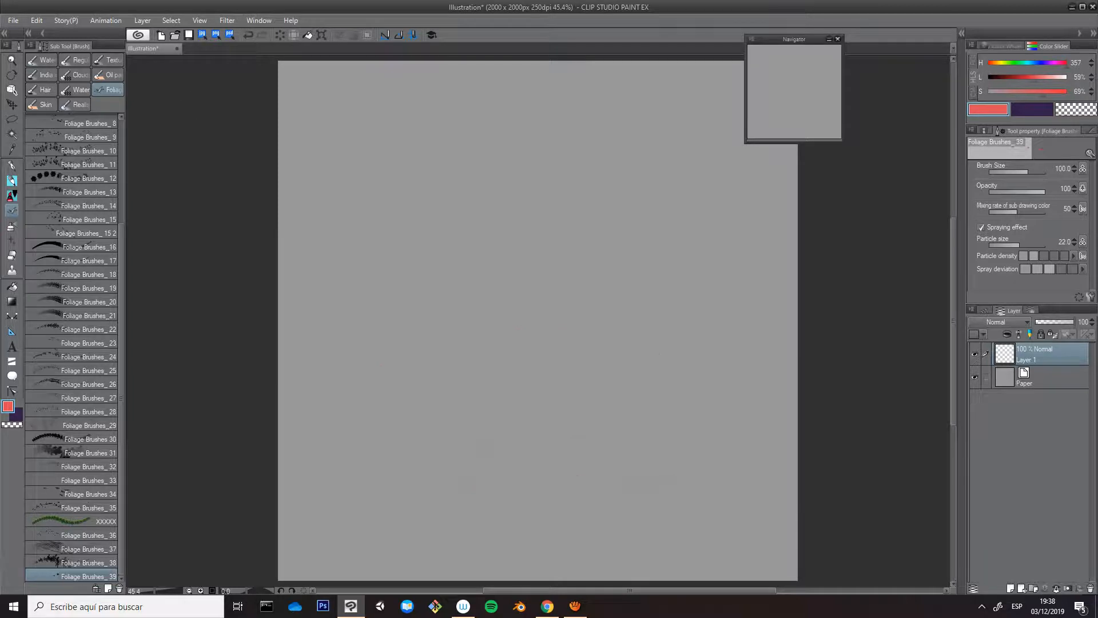
Open the recent foliage_tutorial file and hide the Hue/Saturation correction layer and the other layers above bg
left_click(13, 20)
mouse_move(41, 77)
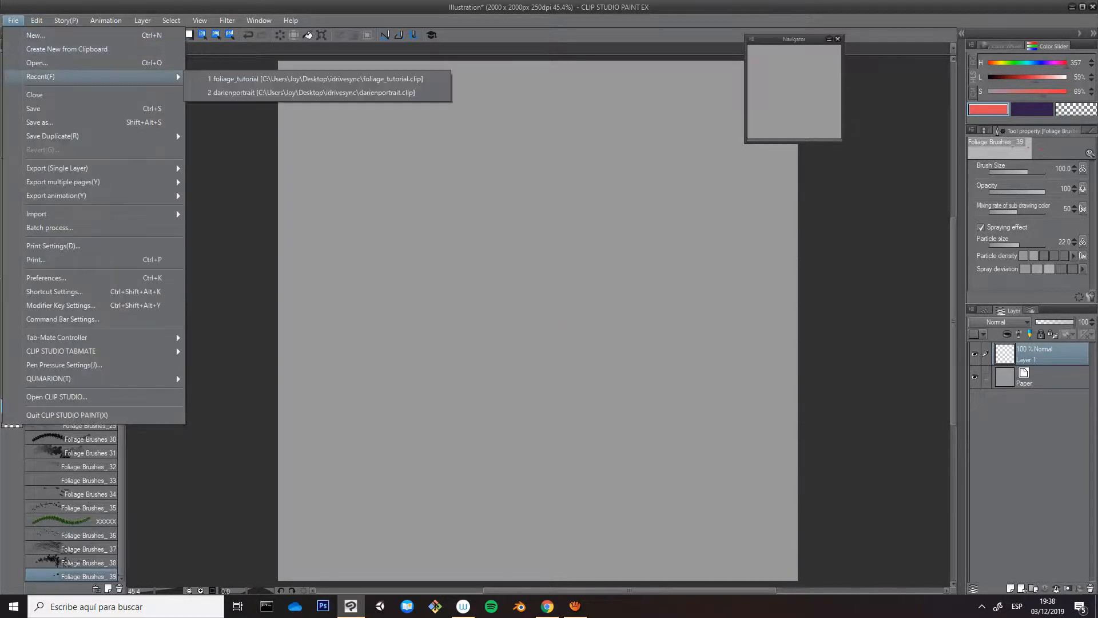
left_click(315, 79)
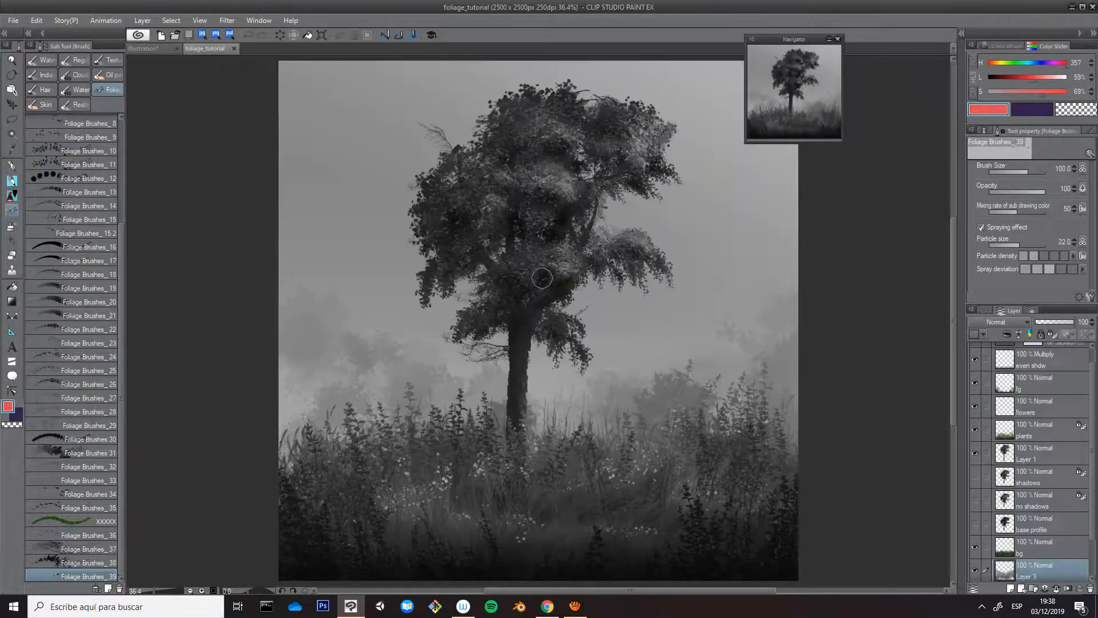
scroll(1029, 457, "up", 1)
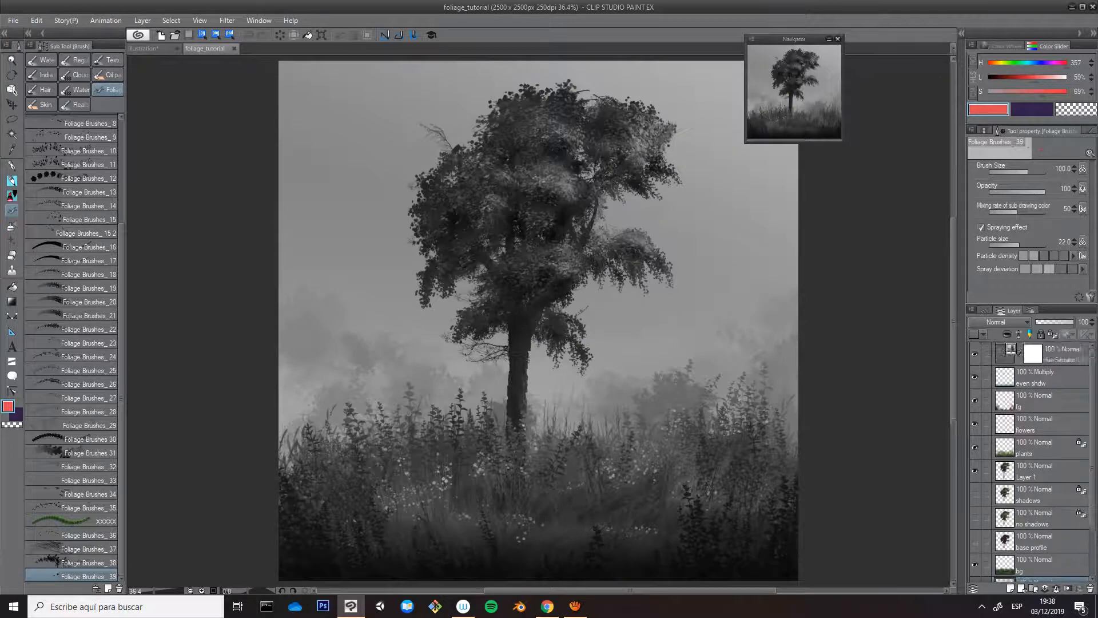
left_click(974, 354)
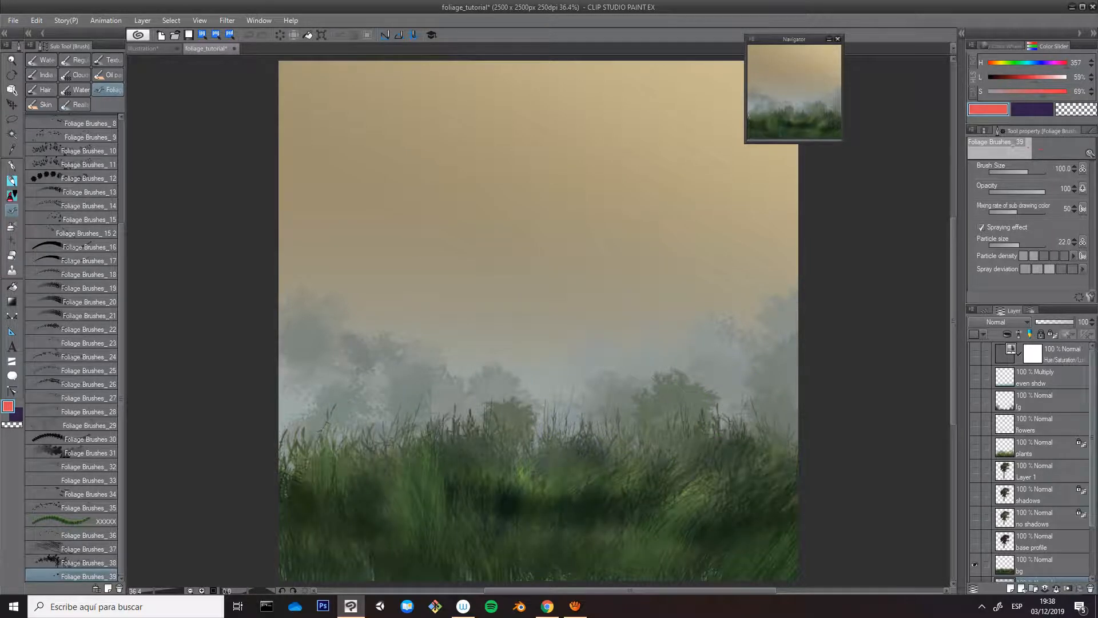
Examine the misty background trees and the layered grass up close, including the grass tips against the mist
scroll(1030, 463, "down", 2)
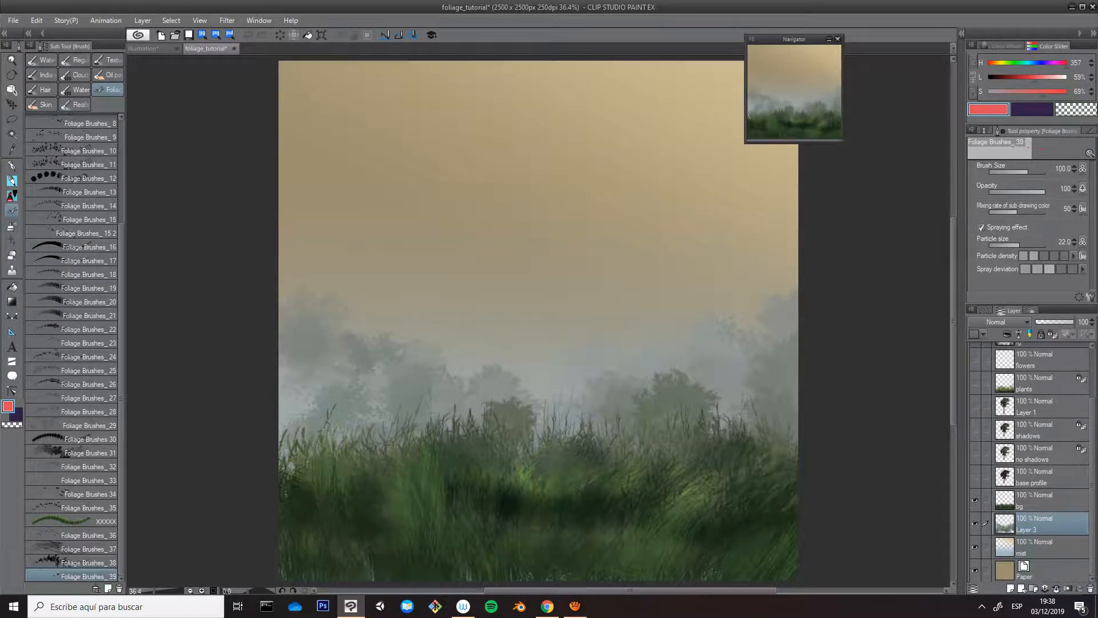
scroll(562, 534, "up", 6)
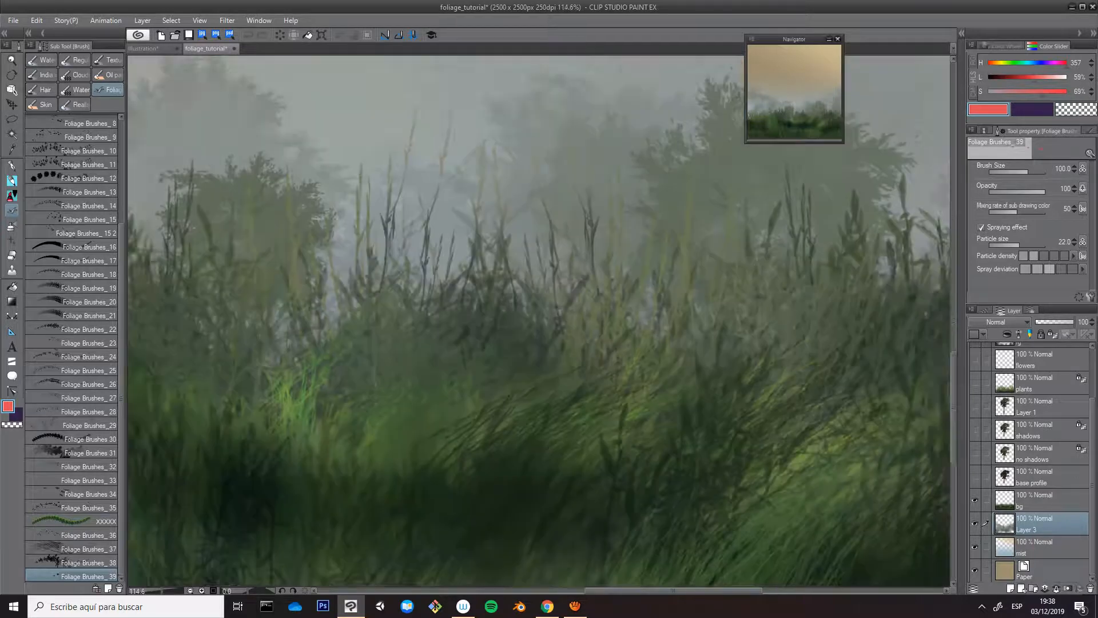
scroll(562, 400, "down", 3)
scroll(562, 400, "up", 1)
left_click_drag(458, 286, 869, 200)
left_click_drag(658, 357, 532, 489)
scroll(709, 403, "down", 4)
scroll(546, 309, "down", 2)
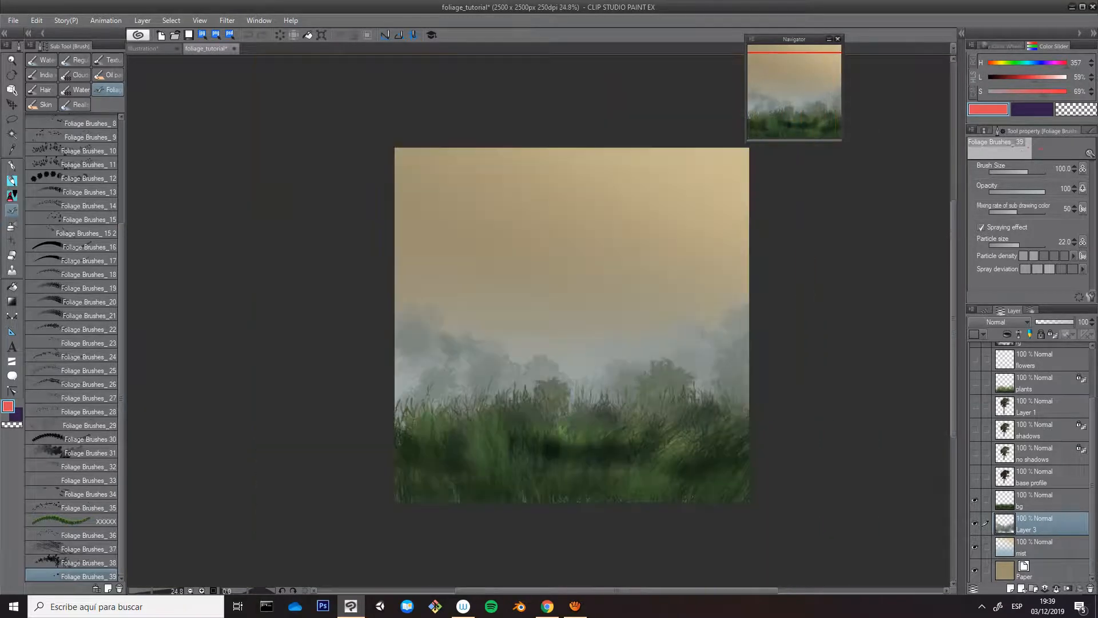
scroll(547, 309, "up", 1)
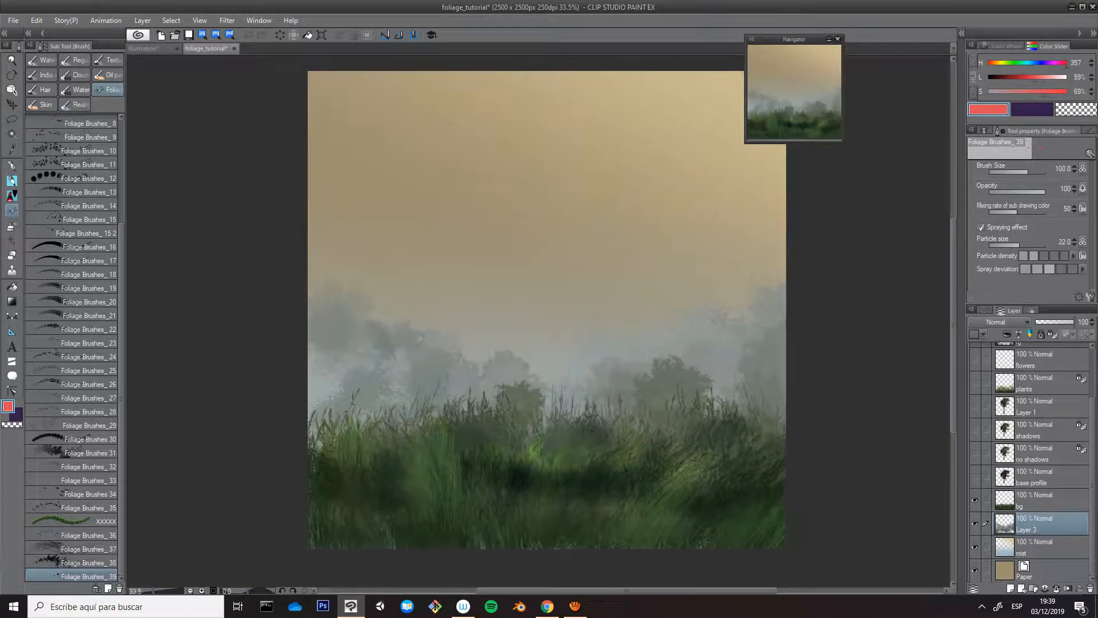
Step through the tree stages by showing the base profile, no shadows, shadows and Layer 1 layers in turn, leaving Layer 1 visible
left_click(974, 477)
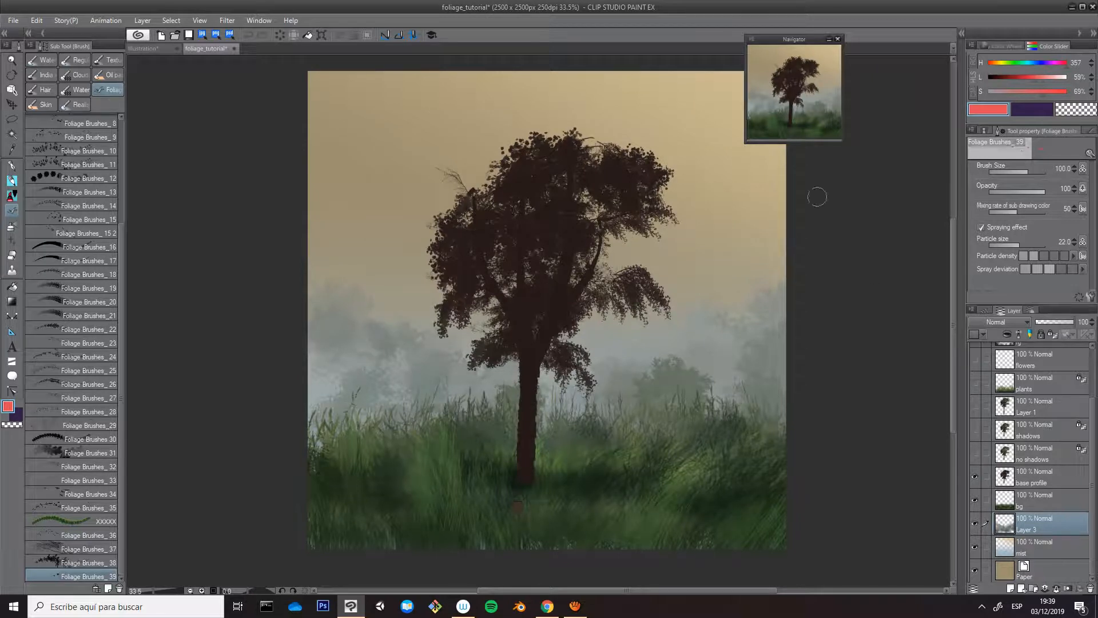
left_click(975, 453)
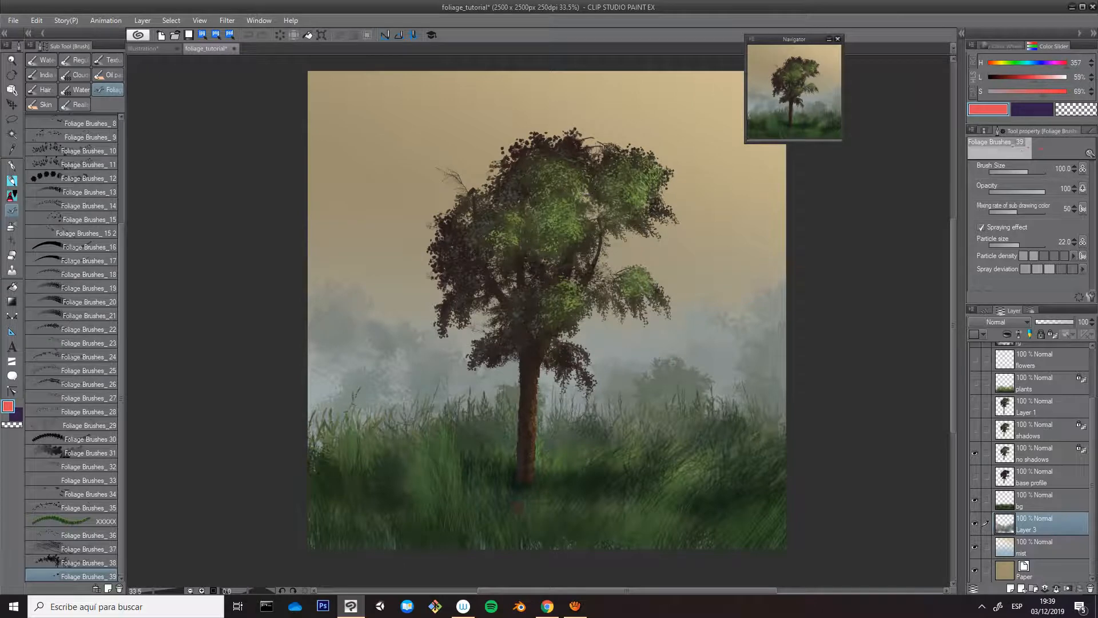
left_click(975, 453)
left_click(975, 429)
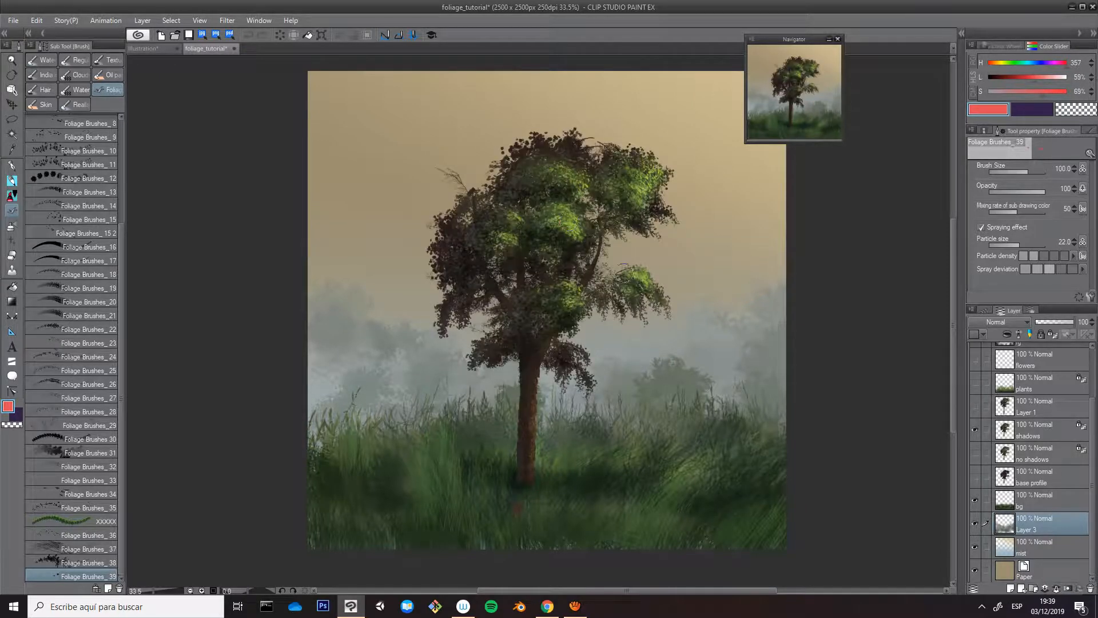
left_click(974, 429)
left_click(974, 406)
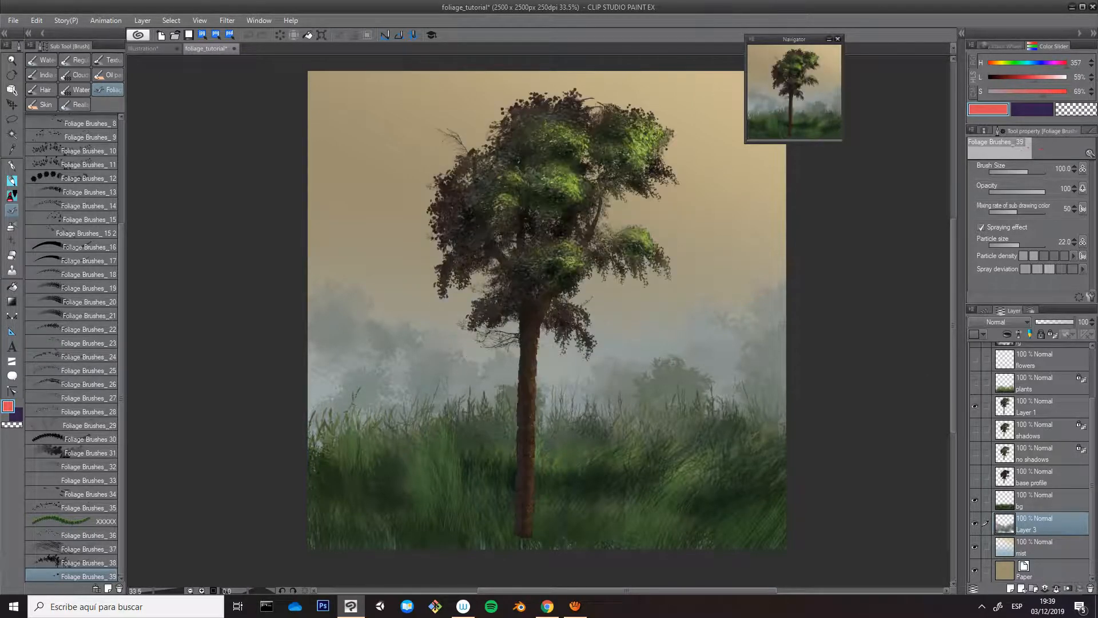
Add a new layer above Layer 1 and choose Foliage Brushes_16 for painting on it
left_click_drag(578, 306, 567, 334)
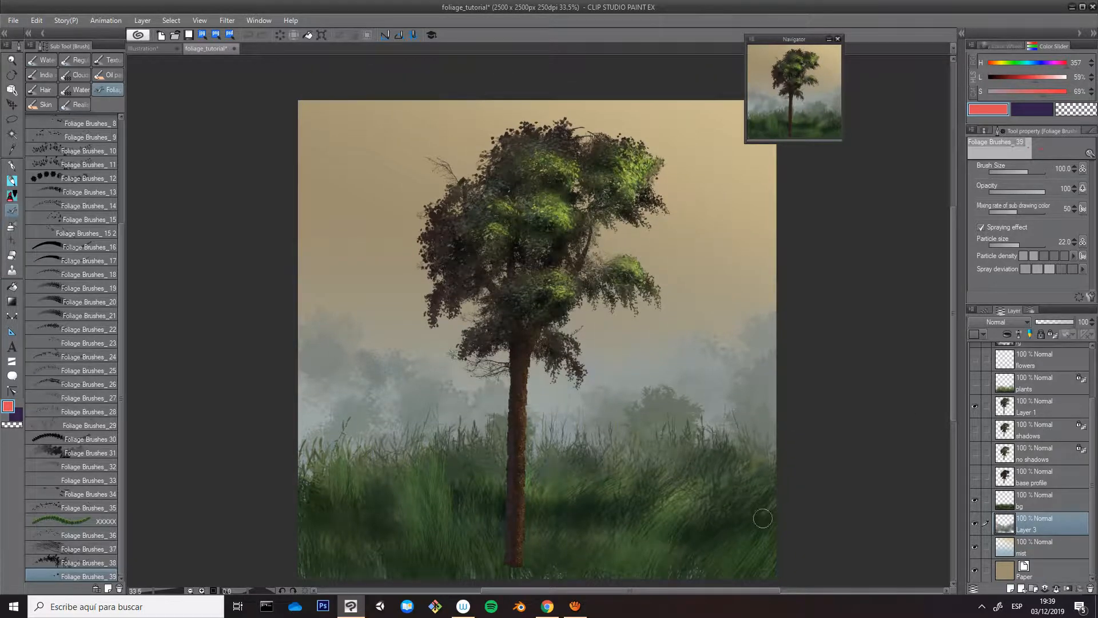
left_click_drag(517, 445, 531, 395)
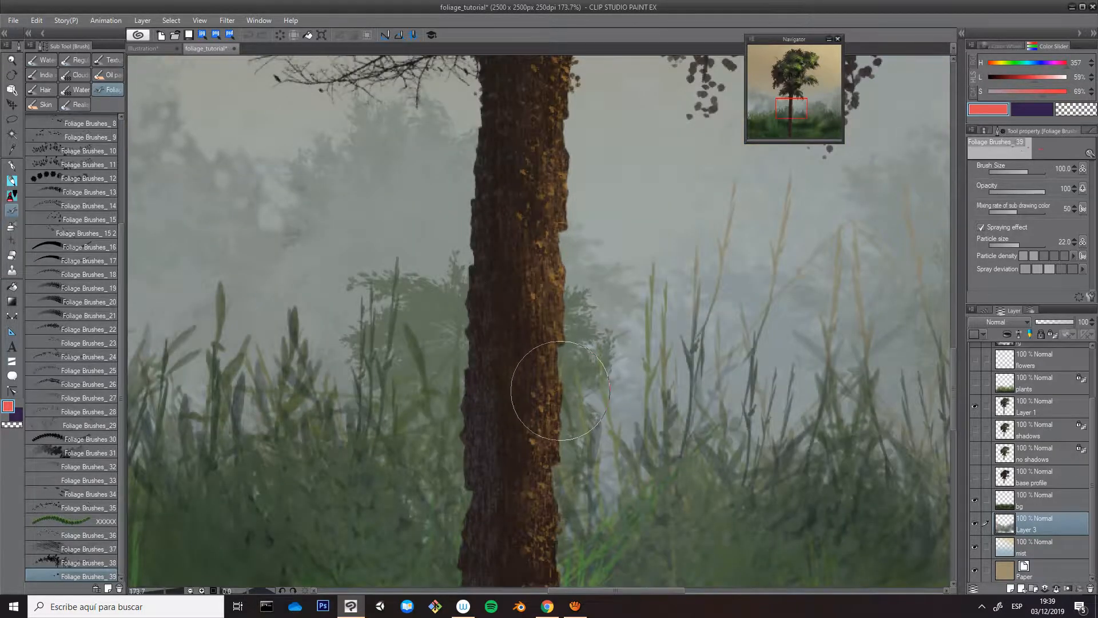
scroll(551, 388, "down", 5)
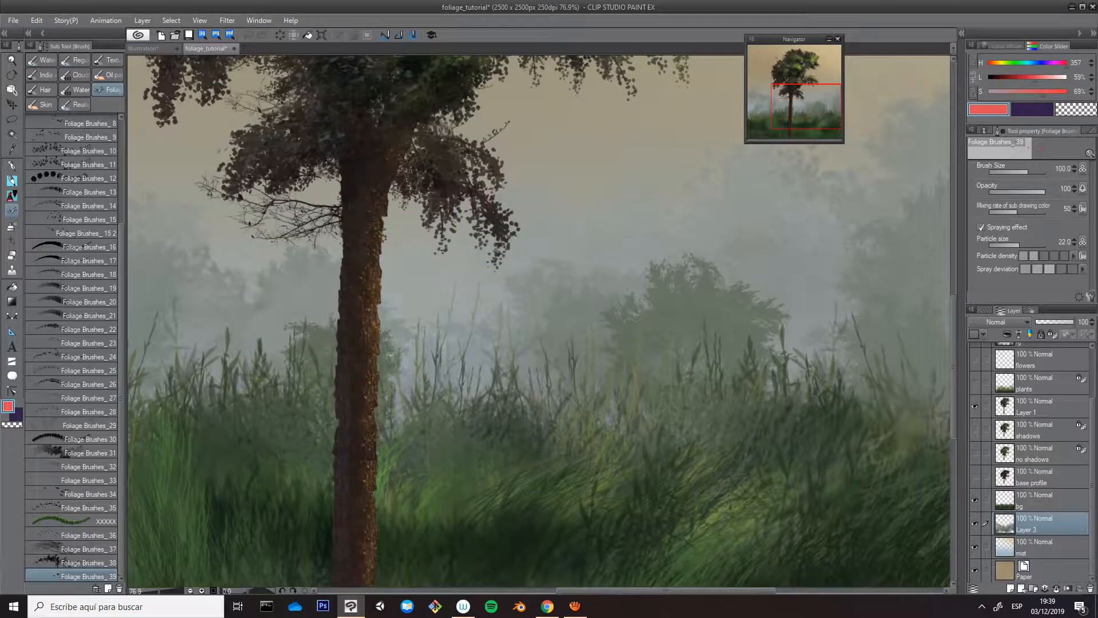
left_click(1042, 407)
left_click(1011, 588)
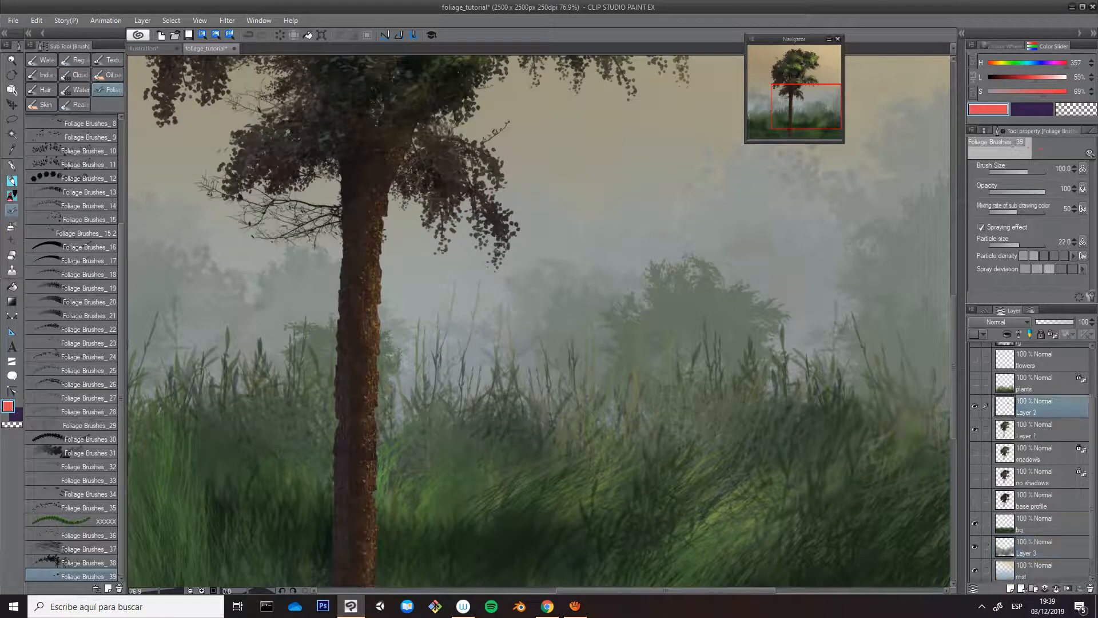
left_click(83, 247)
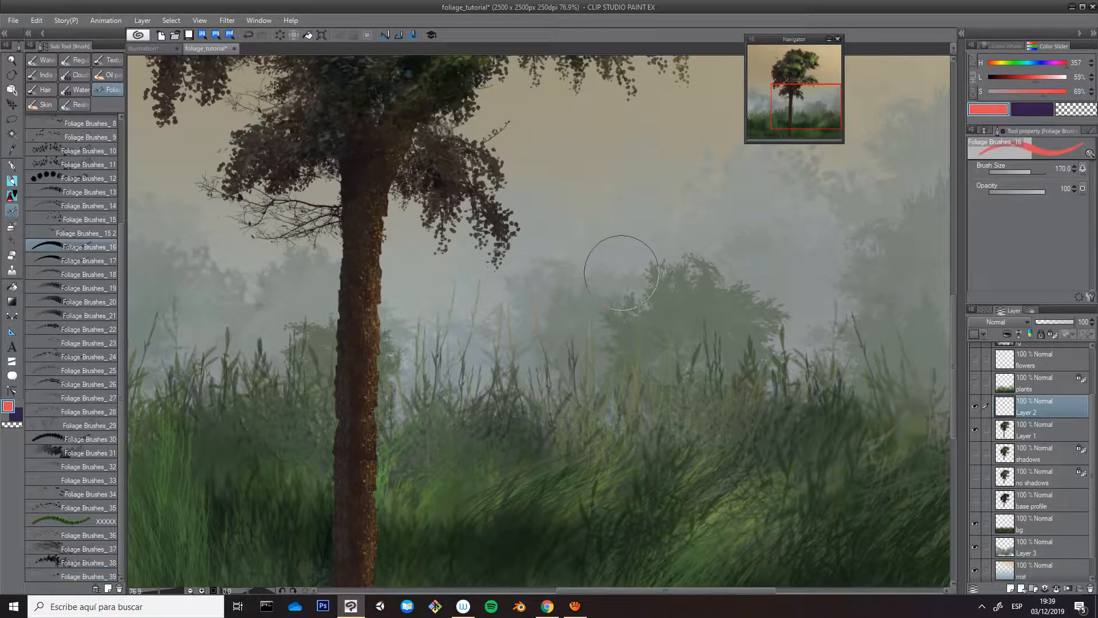
Set the main colour to dark brown and paint a tall trunk beside the tree with the brush enlarged to 300
key("c")
left_click(555, 185)
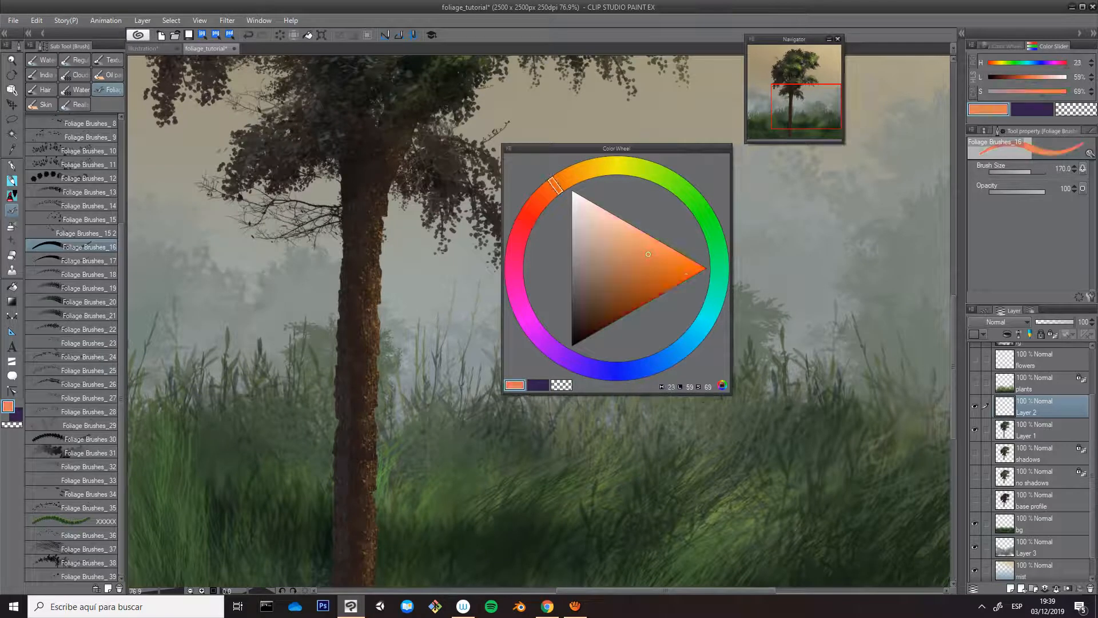
left_click_drag(588, 303, 588, 320)
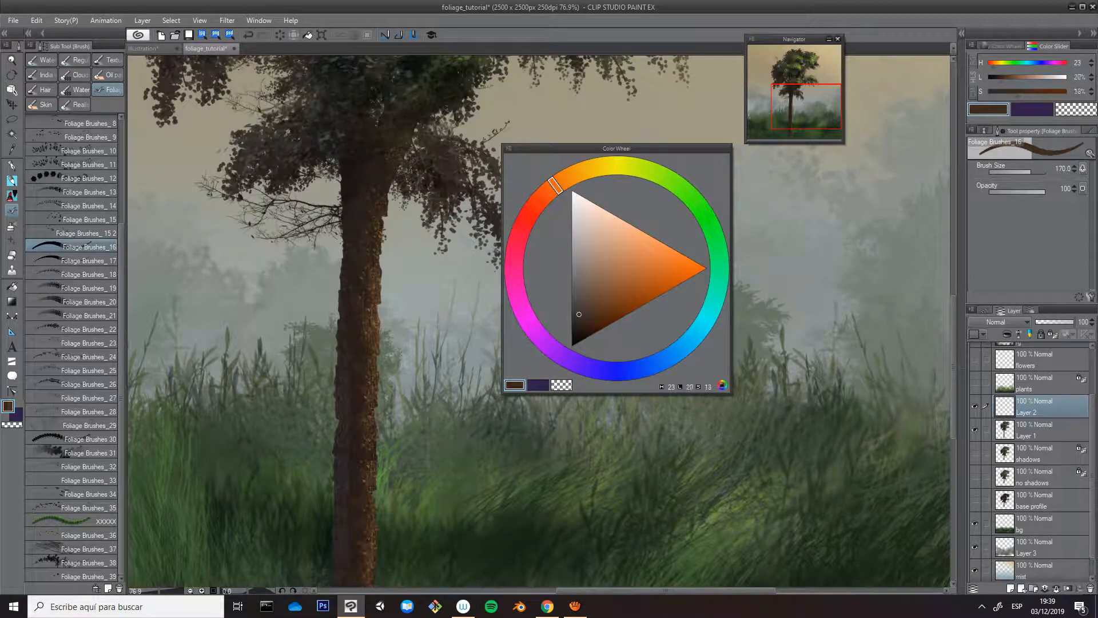
left_click(847, 211)
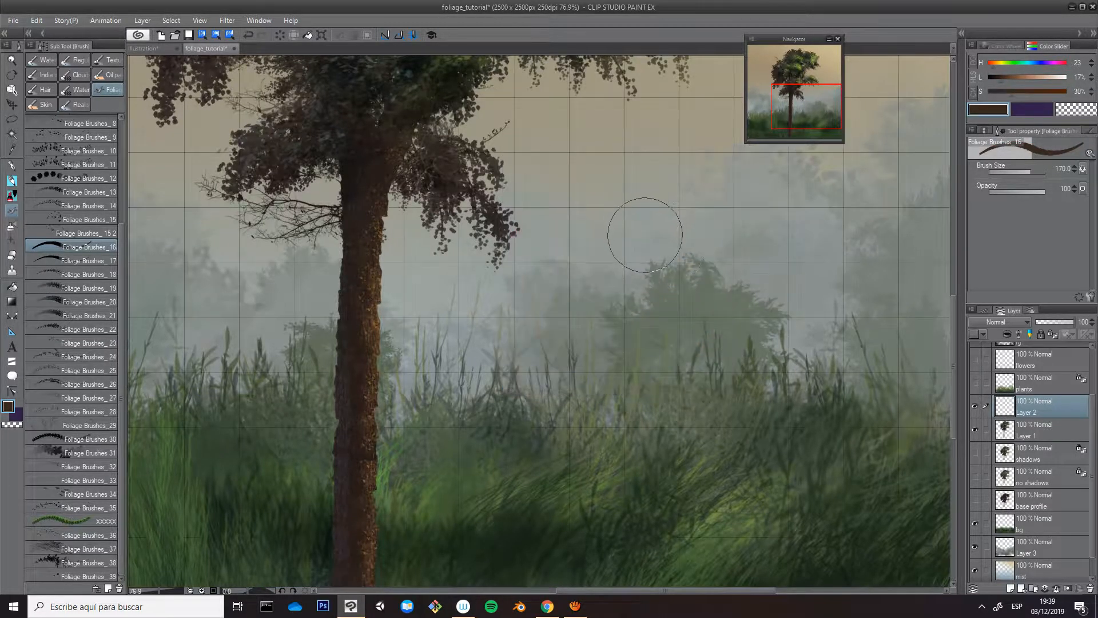
key("bracketright")
key("bracketright")
key("bracketright")
left_click_drag(647, 174, 632, 500)
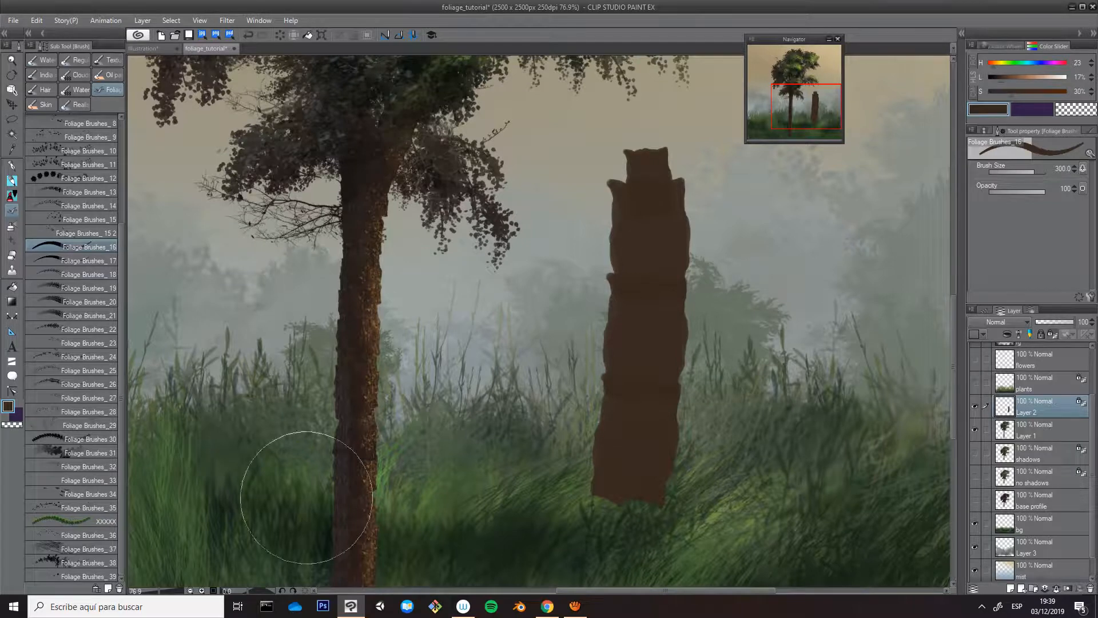
Select Foliage Brushes_27 and set the main colour to light tan and the sub colour to orange-brown, leaving the sub colour active
left_click(72, 398)
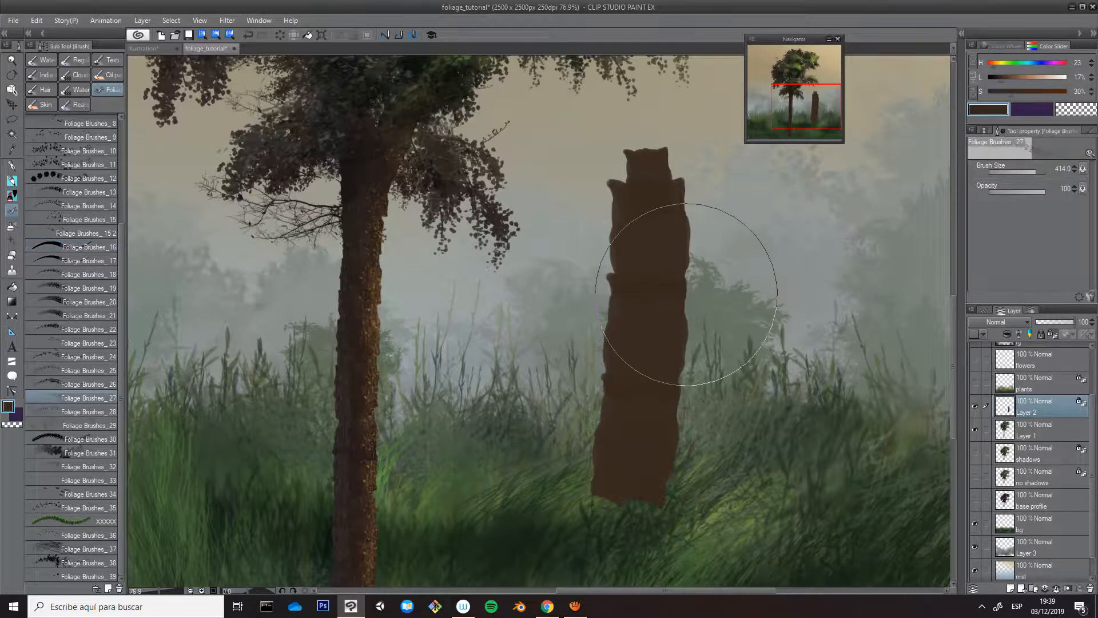
key("F4")
left_click(677, 258)
left_click(600, 404)
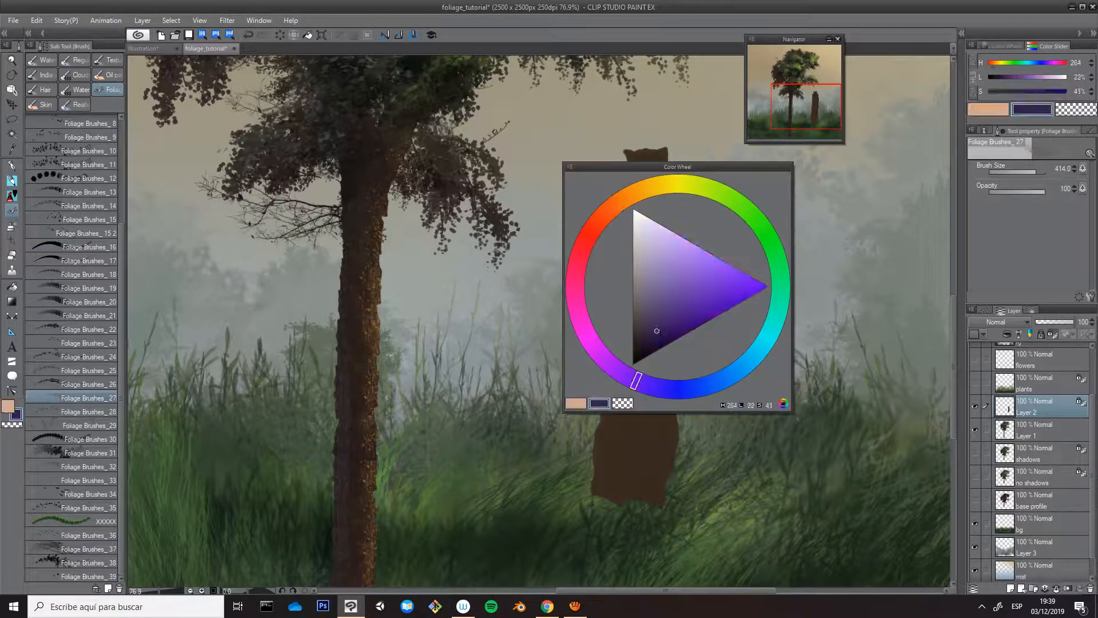
left_click(651, 187)
left_click(656, 317)
key("x")
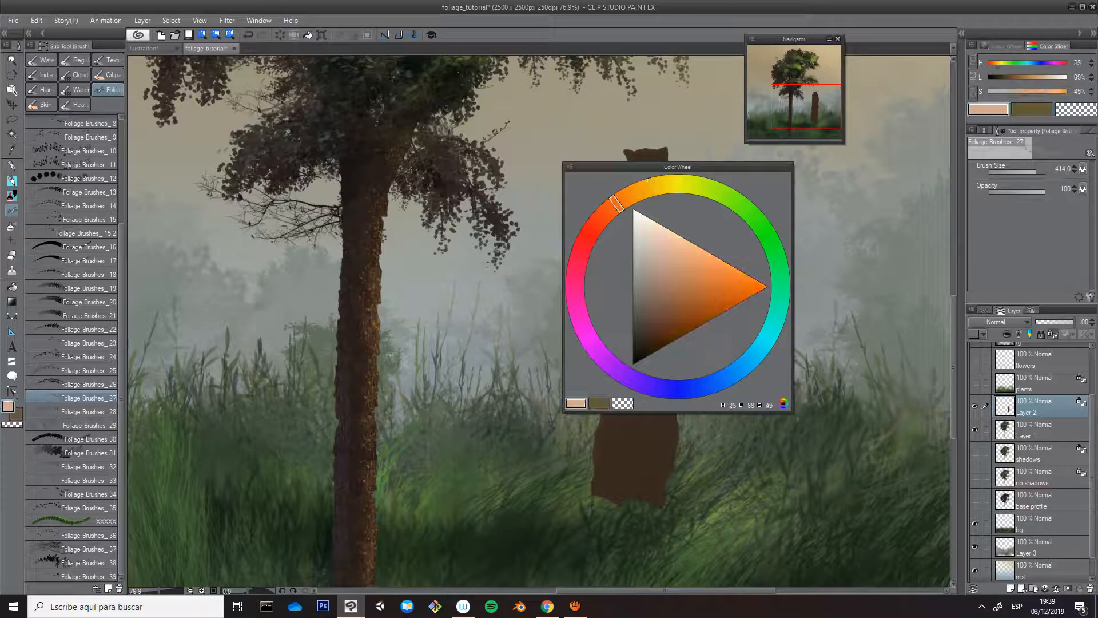
left_click(647, 189)
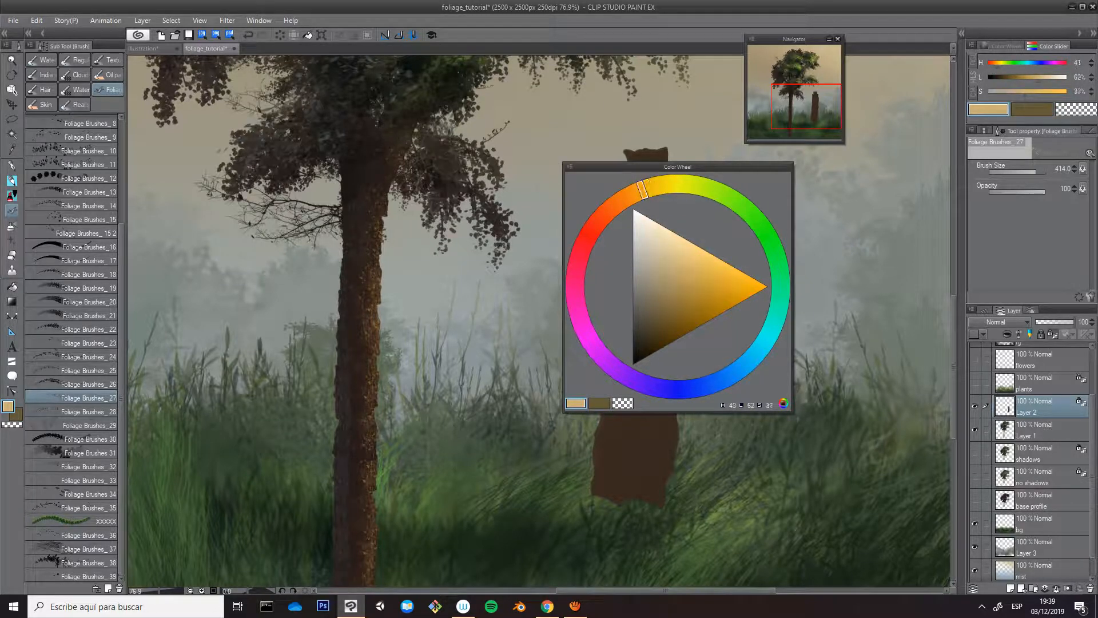
left_click_drag(642, 190, 634, 193)
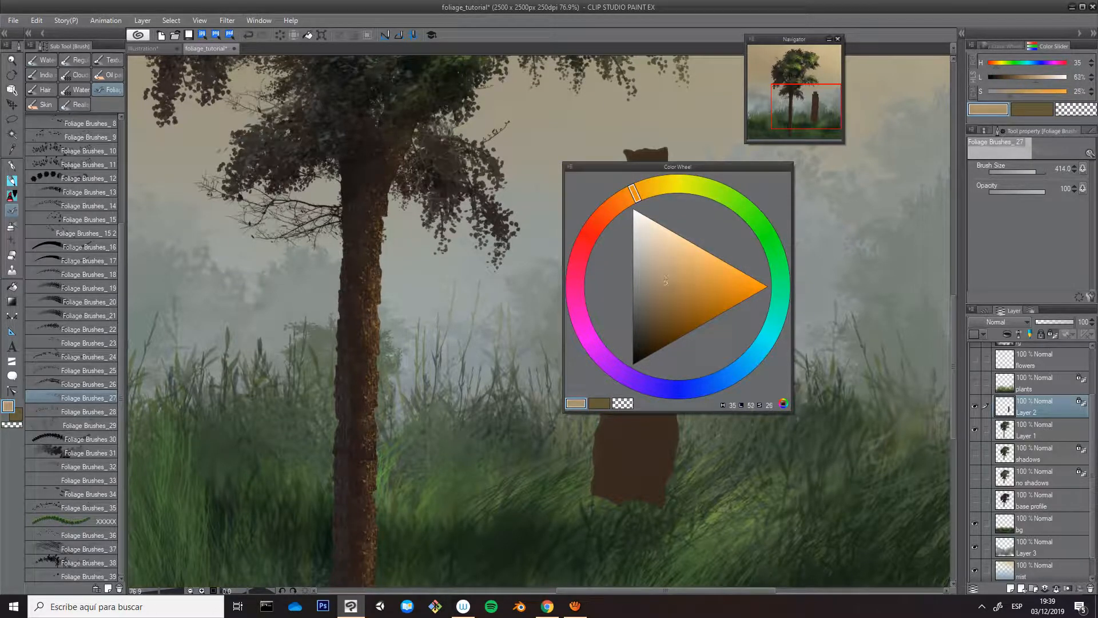
key("x")
left_click_drag(619, 201, 612, 208)
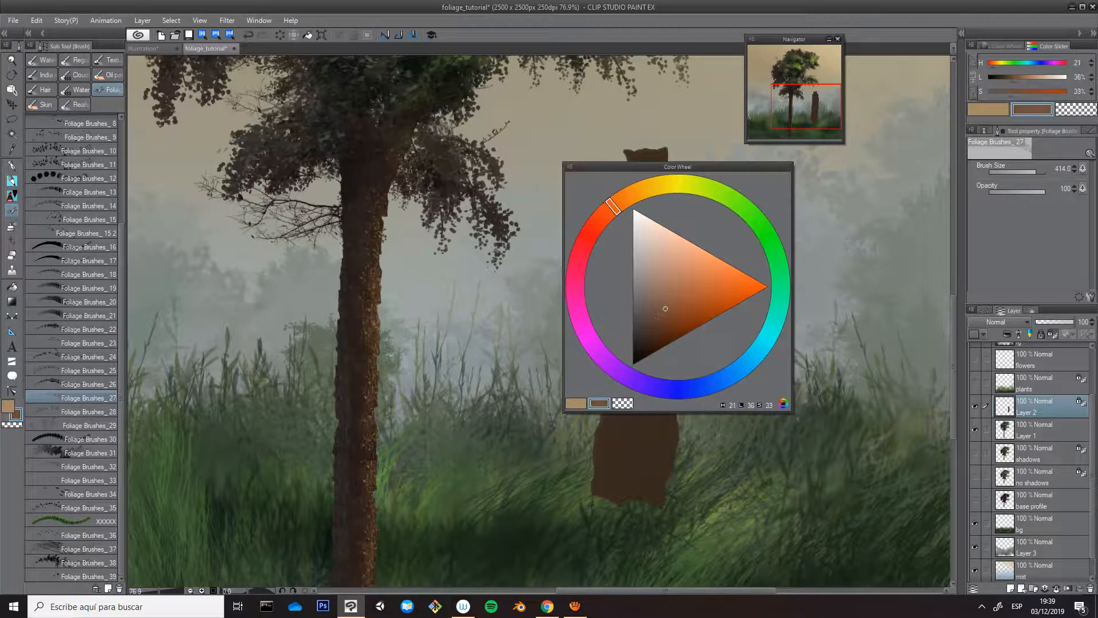
left_click(684, 300)
Paint orange-brown bark texture down the new trunk's right side and texture its left side with grey sampled from the mist
left_click_drag(708, 232, 697, 457)
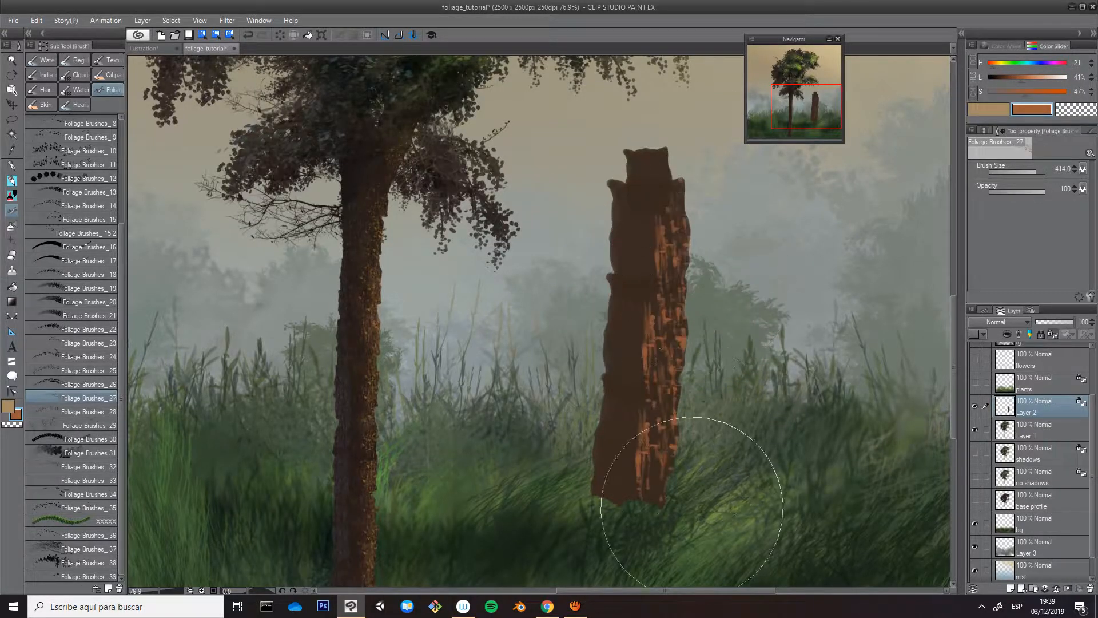
mouse_move(686, 158)
left_mouse_down()
mouse_move(686, 470)
mouse_move(663, 419)
left_mouse_up()
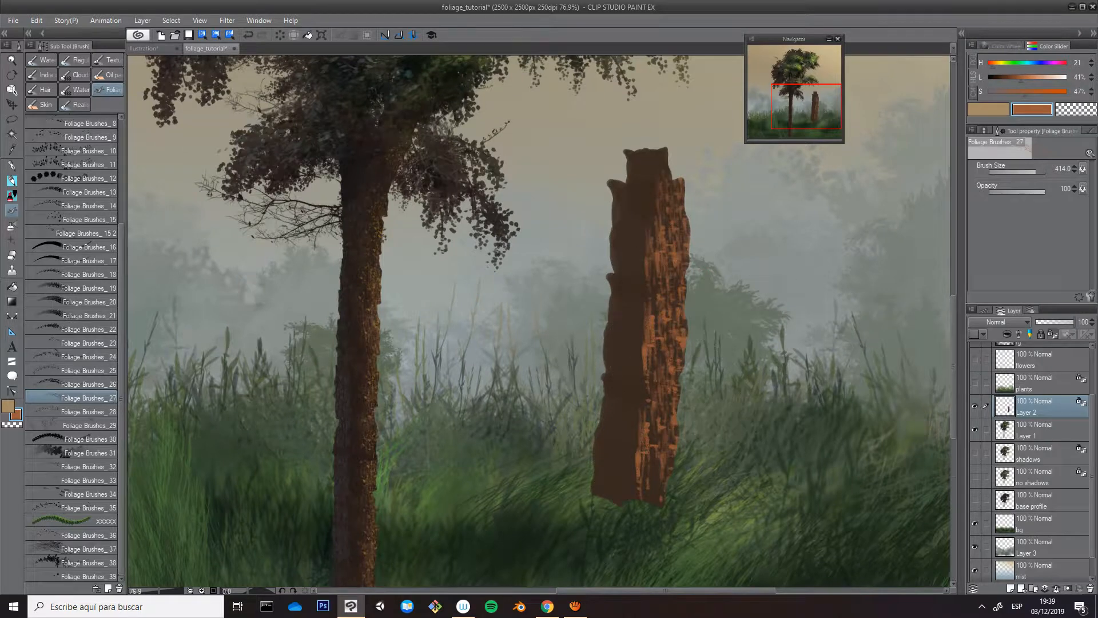
mouse_move(751, 332)
left_mouse_down()
mouse_move(666, 334)
mouse_move(817, 334)
left_mouse_up()
left_click_drag(708, 344, 732, 345)
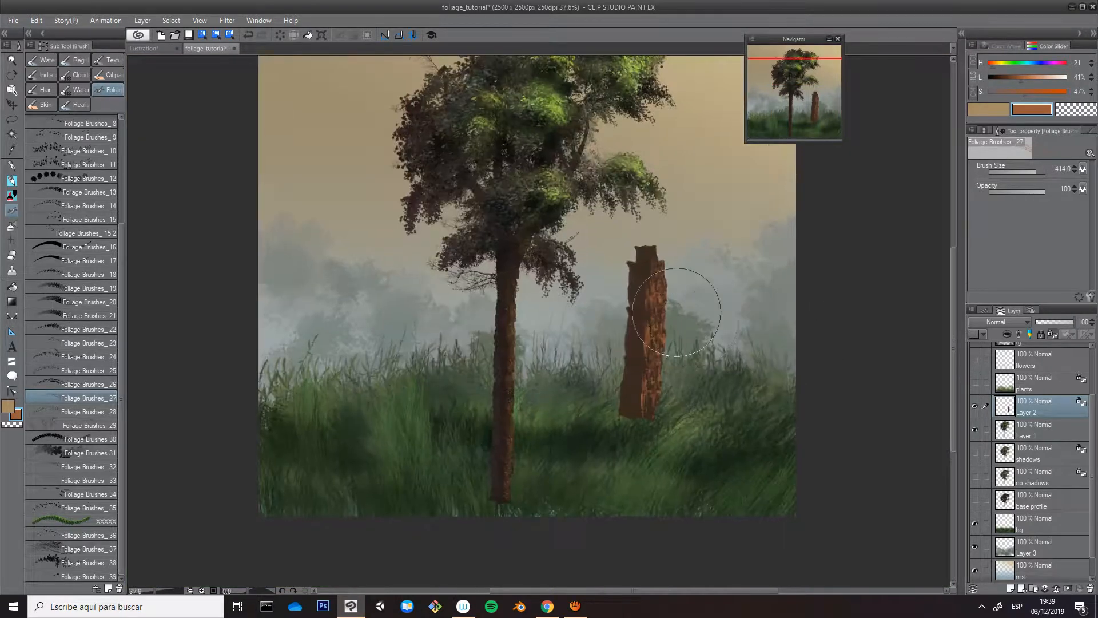
left_click(691, 291, "alt")
mouse_move(604, 312)
left_mouse_down()
mouse_move(606, 419)
mouse_move(627, 343)
left_mouse_up()
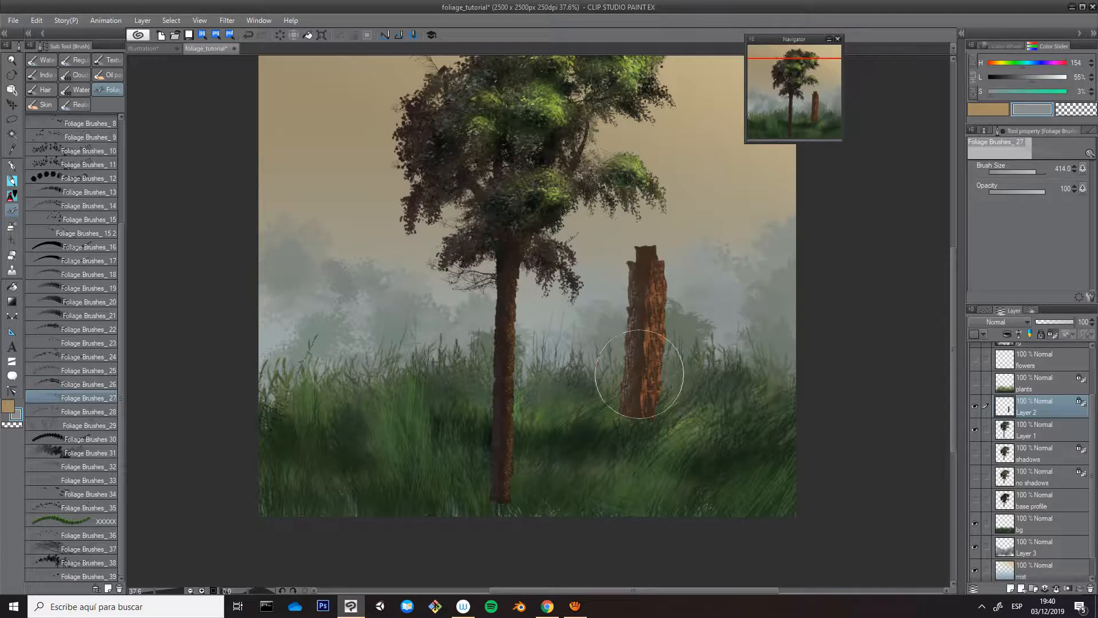
Soften the bark texture along the middle of the new trunk with the Blend tool and return to the foliage brushes
key("j")
left_click(647, 366)
left_click(642, 223)
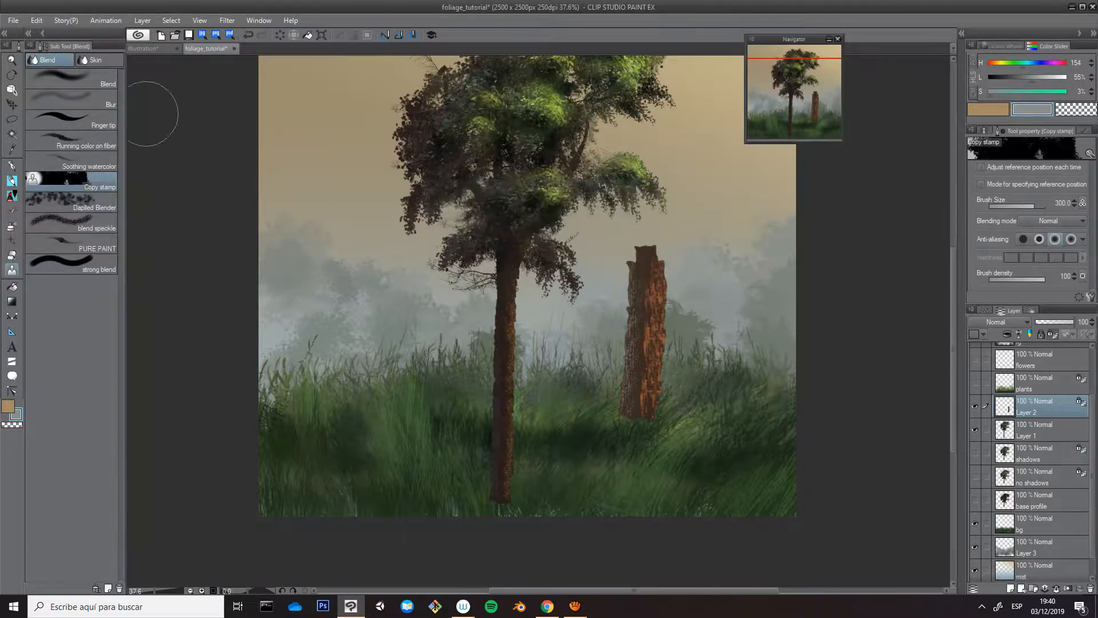
left_click(71, 78)
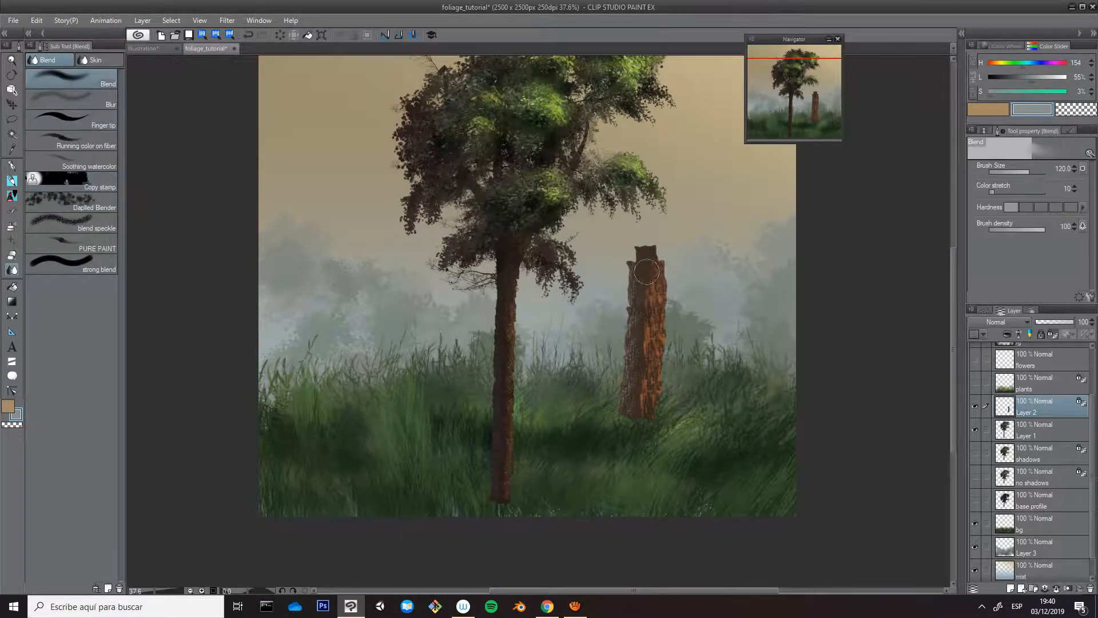
left_click_drag(647, 273, 647, 410)
scroll(621, 366, "up", 3)
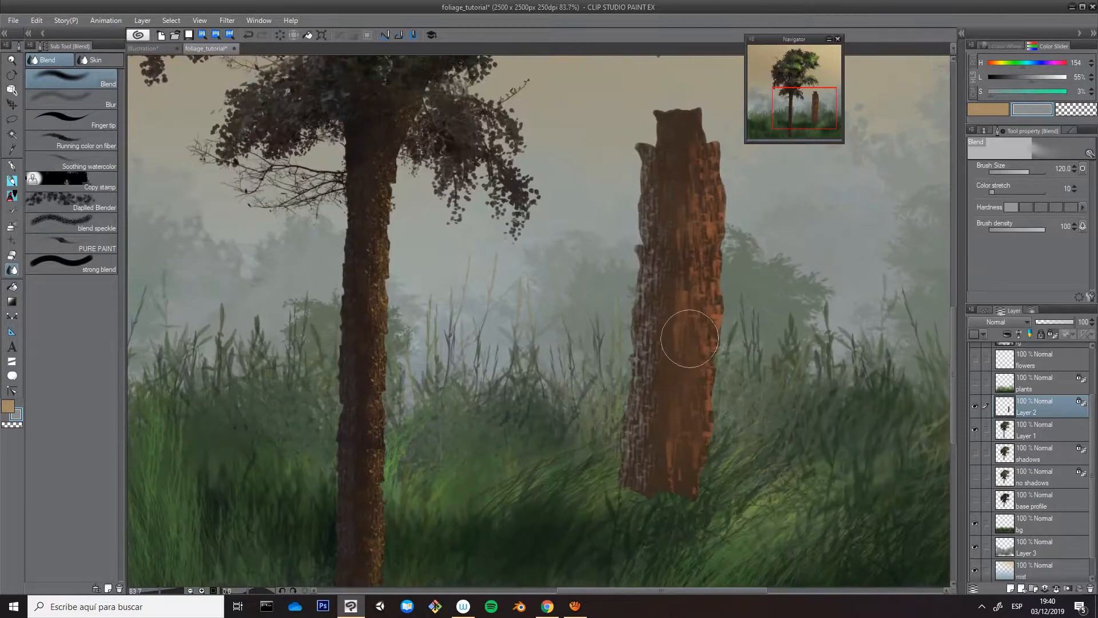
scroll(795, 338, "down", 3)
key("b")
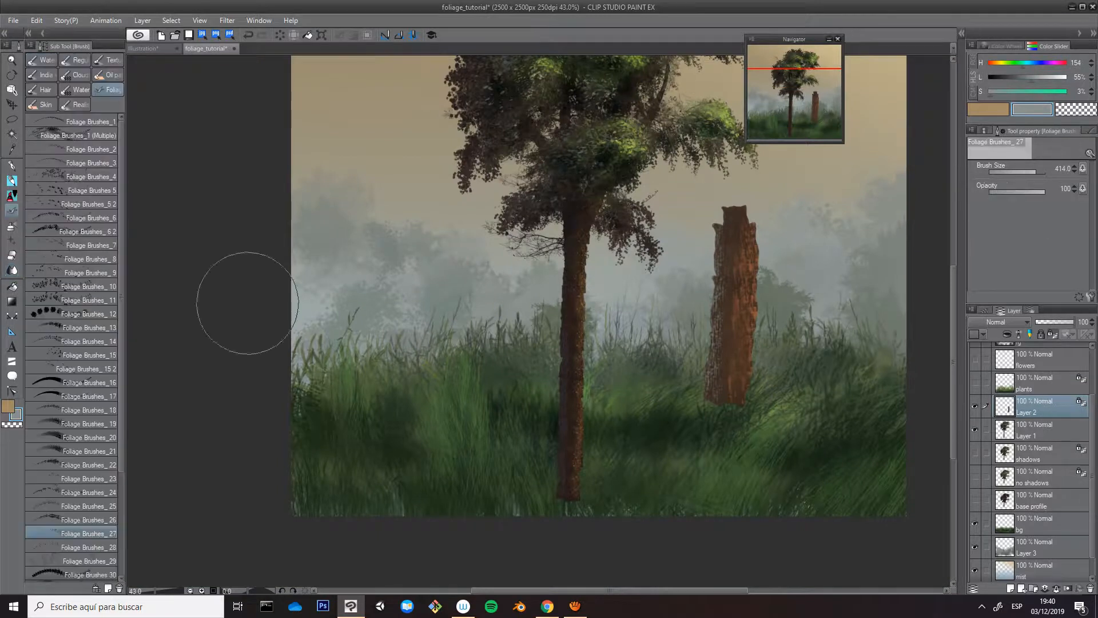
Try a Foliage Brushes_26 texture stroke on the new trunk and undo it
left_click(87, 520)
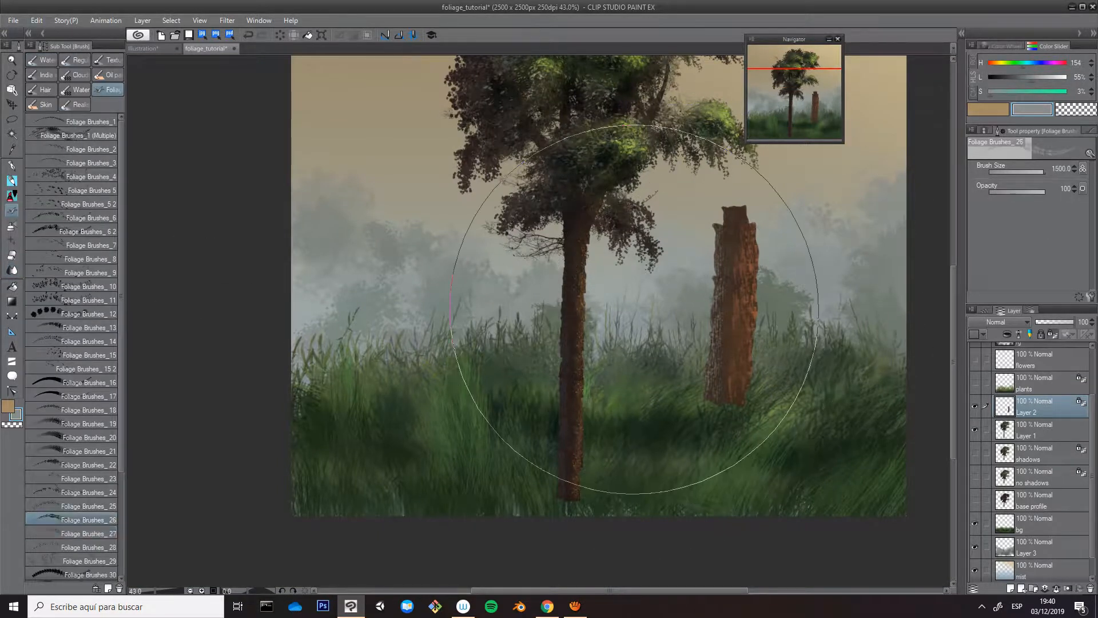
left_click_drag(741, 275, 754, 339)
key("ctrl+z")
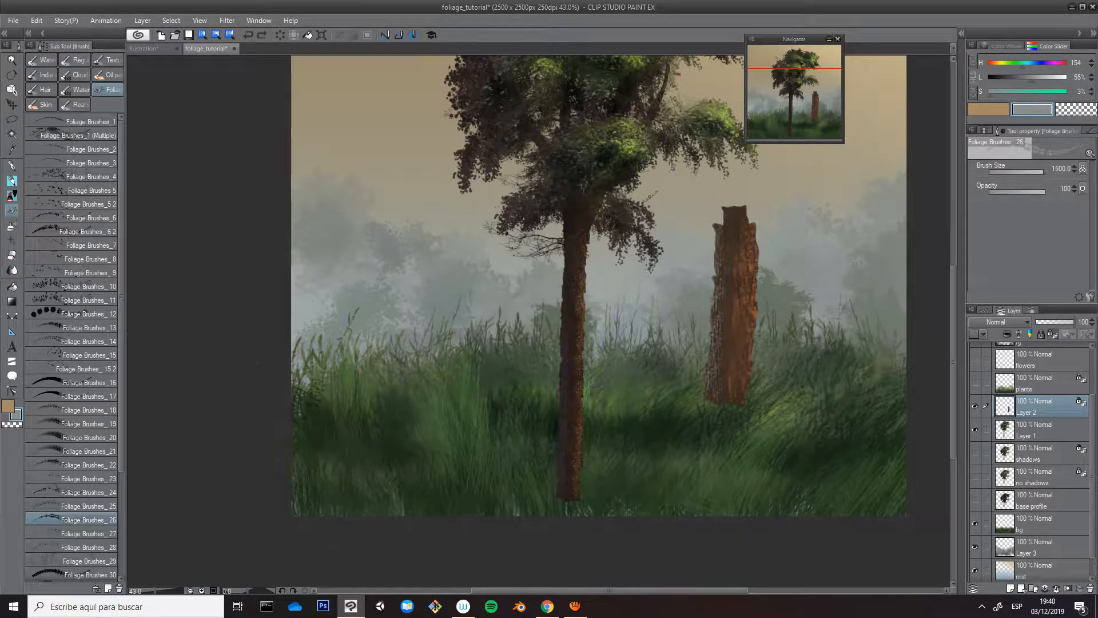
Select Foliage Brushes_27, sample the trunk's orange bark as the sub colour and shift its hue to a yellower light orange, hue 35
left_click(86, 533)
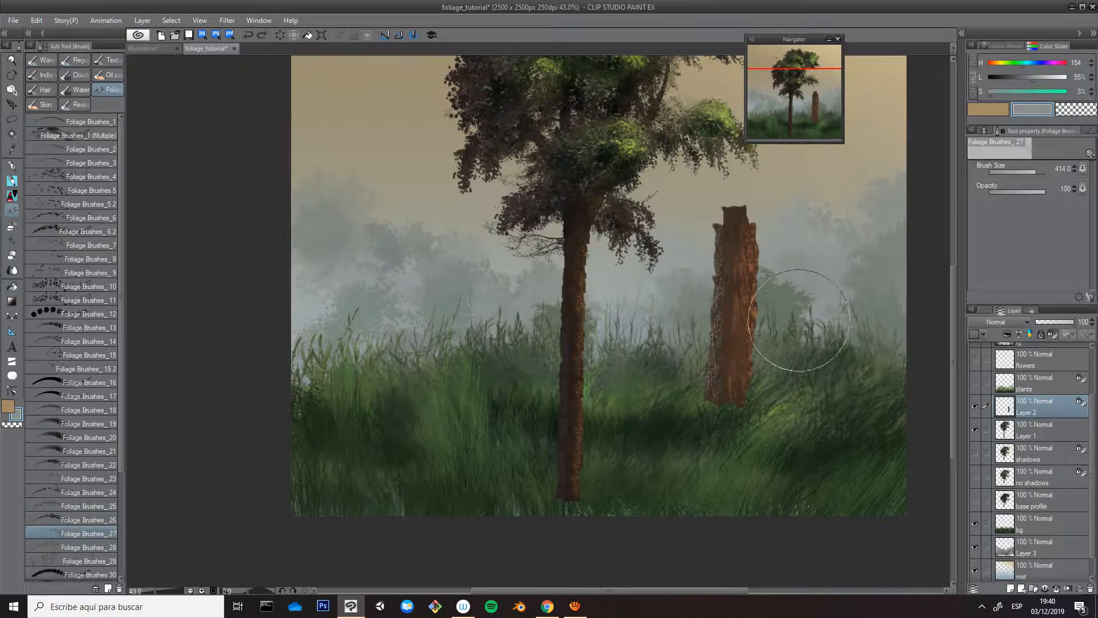
left_click(86, 547)
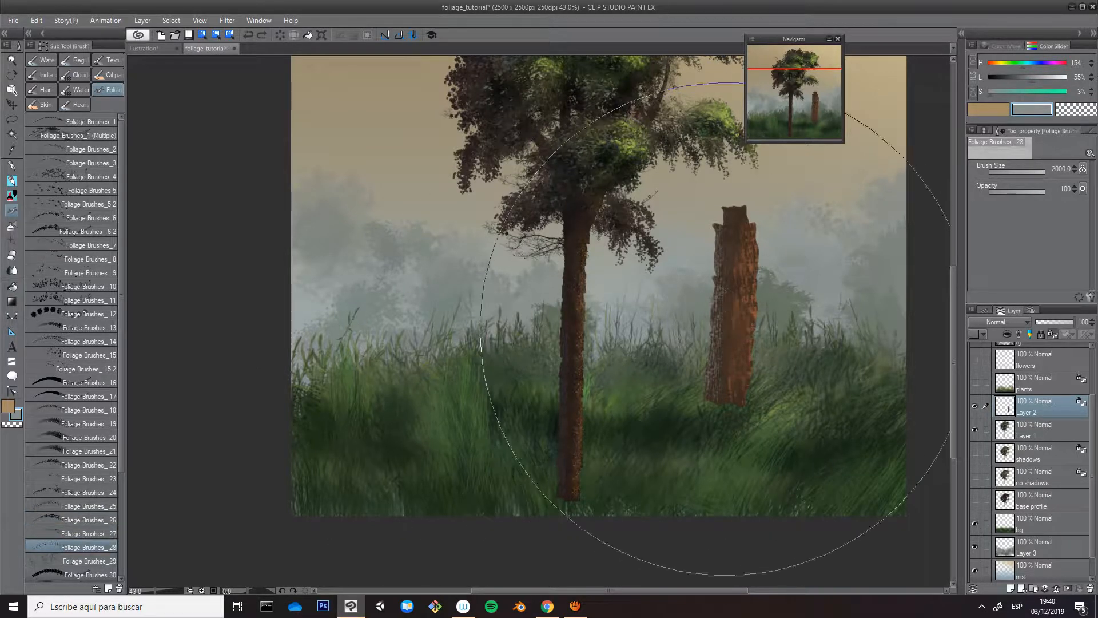
left_click(86, 533)
scroll(796, 299, "up", 5)
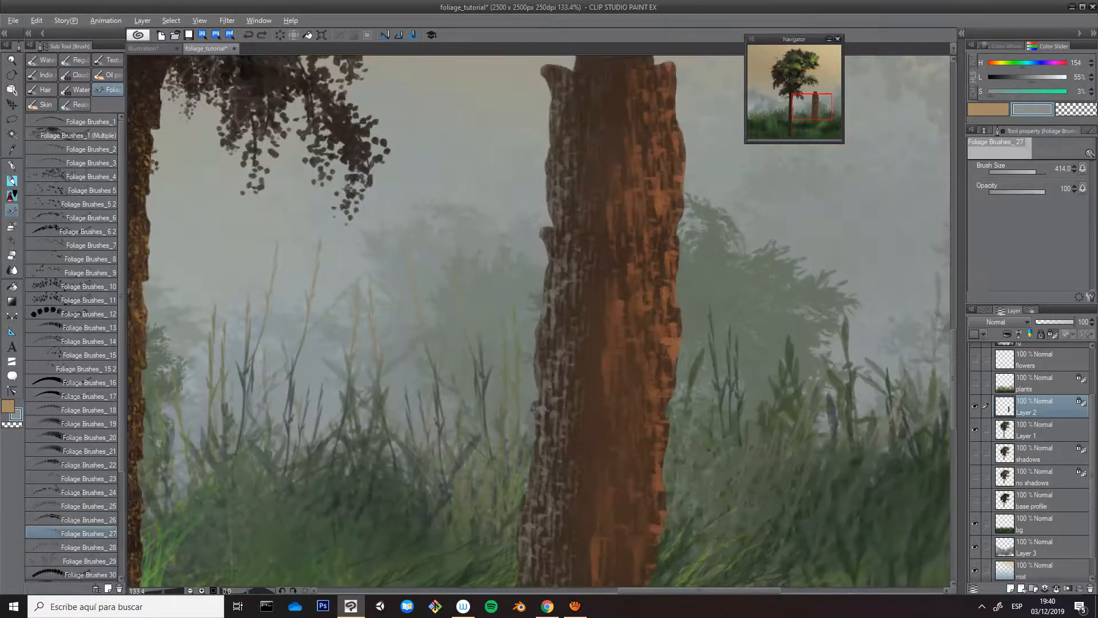
left_click(668, 243, "alt")
key("c")
left_click(693, 214)
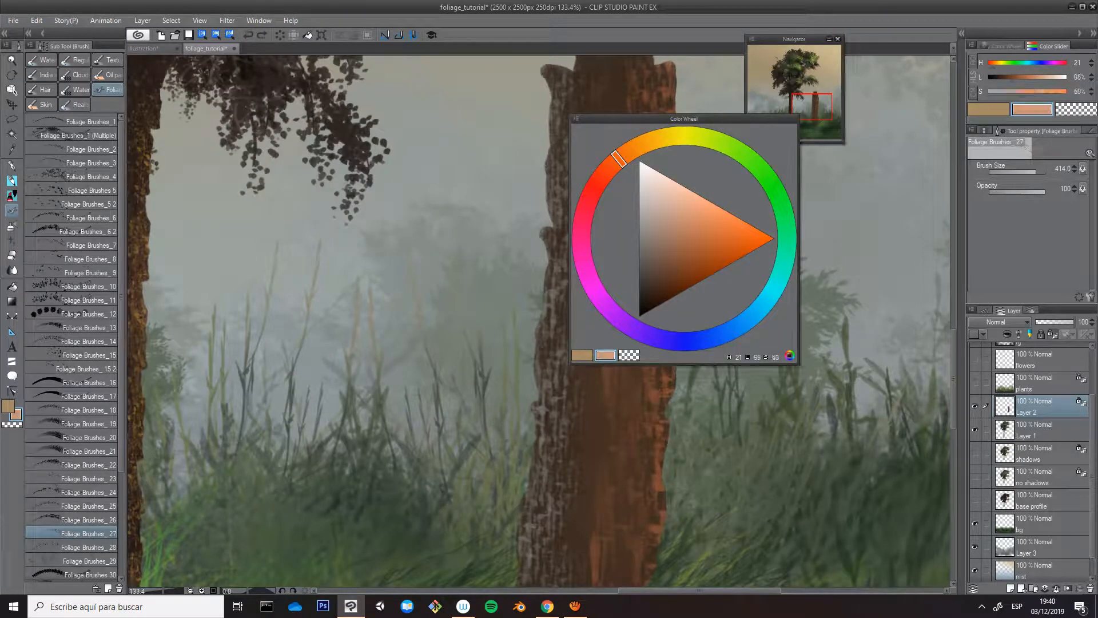
left_click(639, 145)
Set the brush size to 170 and paint light orange bark highlights down the new trunk's right edge
scroll(714, 283, "down", 3)
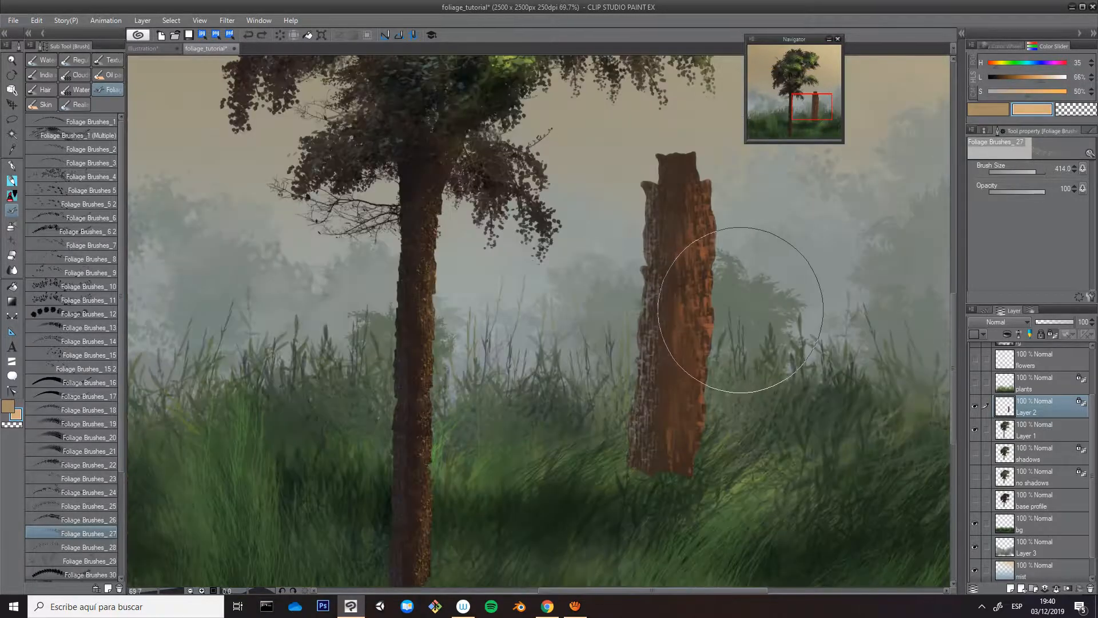
key("bracketleft")
key("bracketleft")
key("bracketleft")
key("bracketleft")
key("bracketleft")
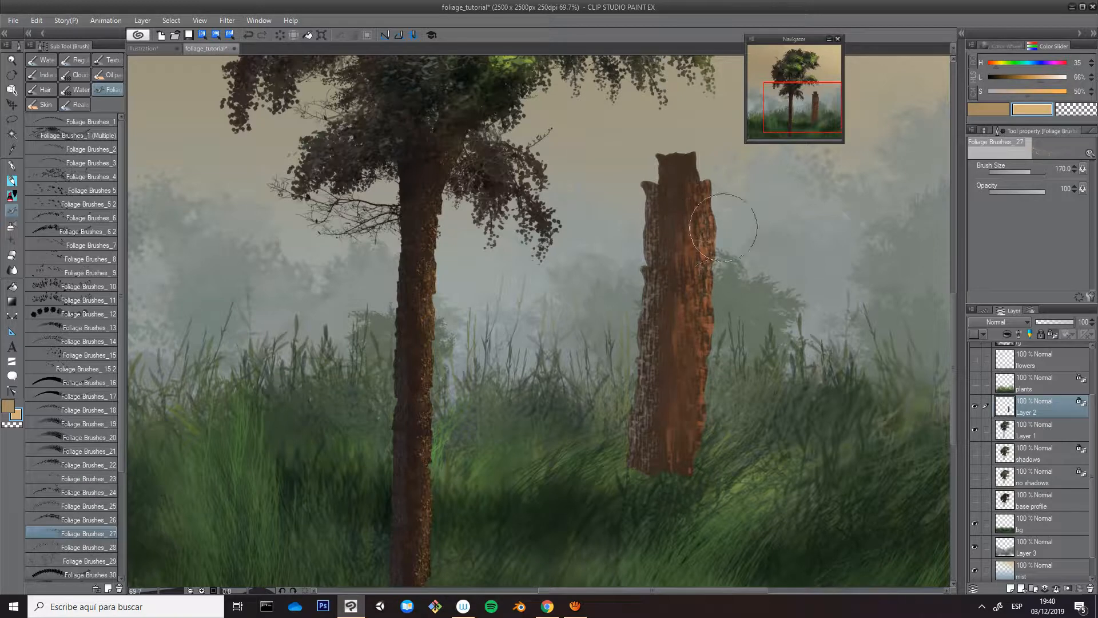
left_click_drag(709, 219, 704, 279)
mouse_move(719, 196)
left_mouse_down()
mouse_move(713, 291)
mouse_move(713, 187)
mouse_move(715, 387)
left_mouse_up()
mouse_move(721, 266)
left_mouse_down()
mouse_move(702, 298)
mouse_move(704, 325)
mouse_move(699, 274)
mouse_move(701, 342)
mouse_move(712, 352)
mouse_move(686, 454)
left_mouse_up()
scroll(739, 358, "down", 5)
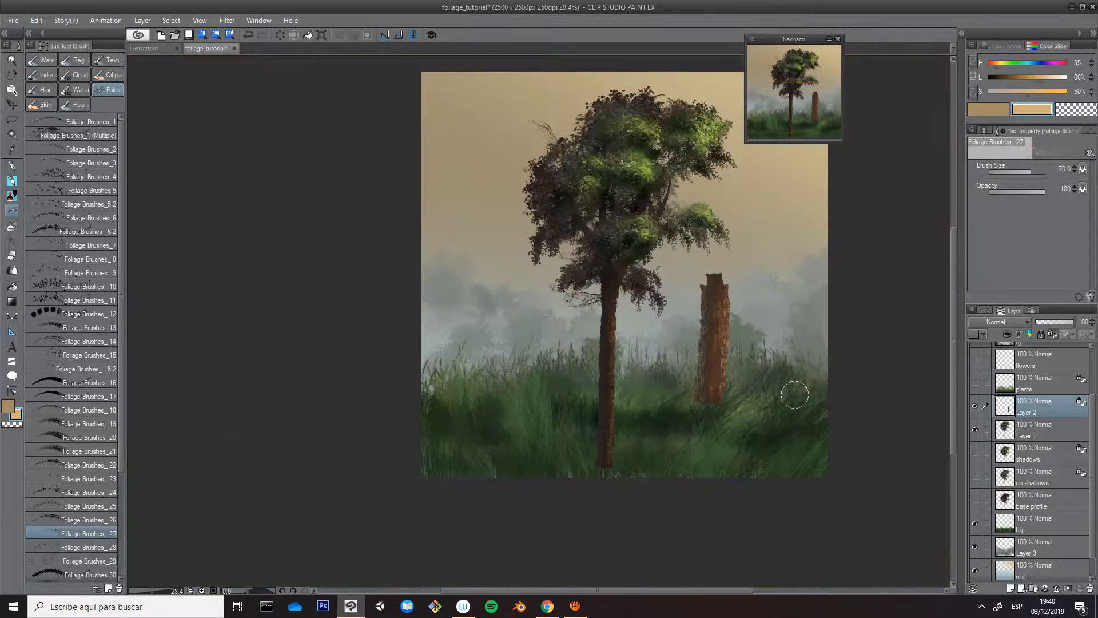
scroll(764, 332, "up", 1)
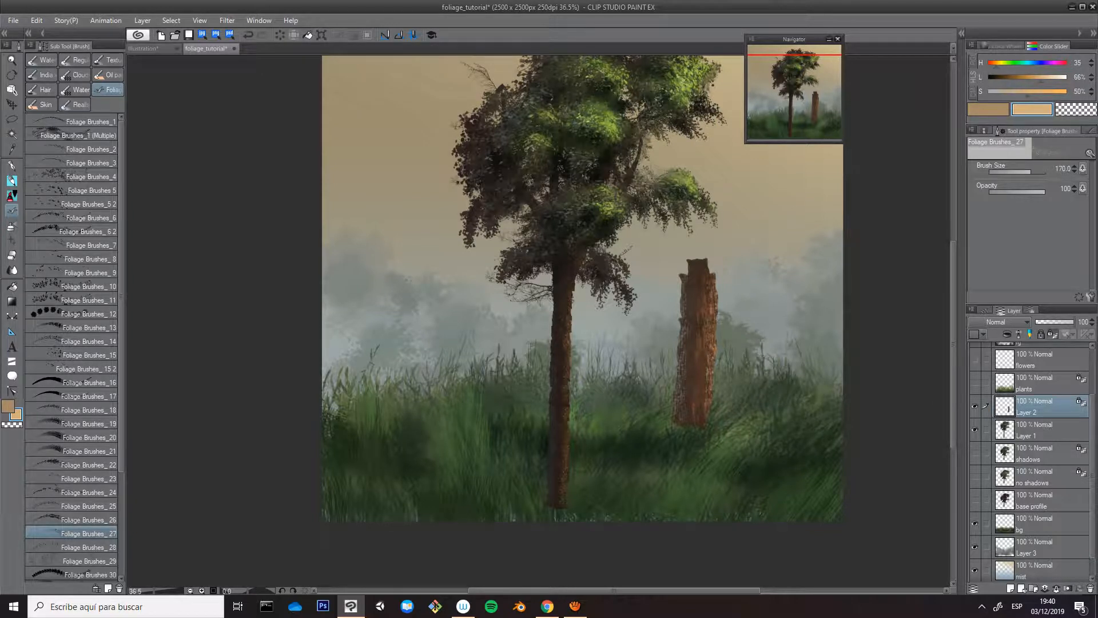
Delete Layer 2 with the new trunk, inspect the painting without it and undo the deletion
left_click(1090, 588)
left_click_drag(613, 328, 589, 375)
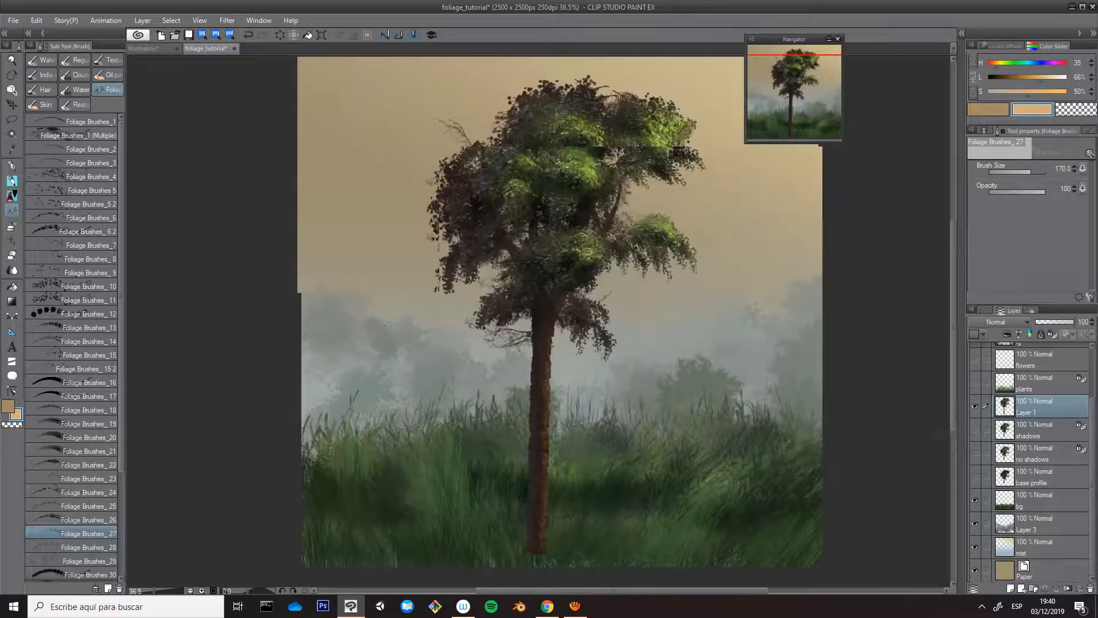
scroll(686, 320, "up", 3)
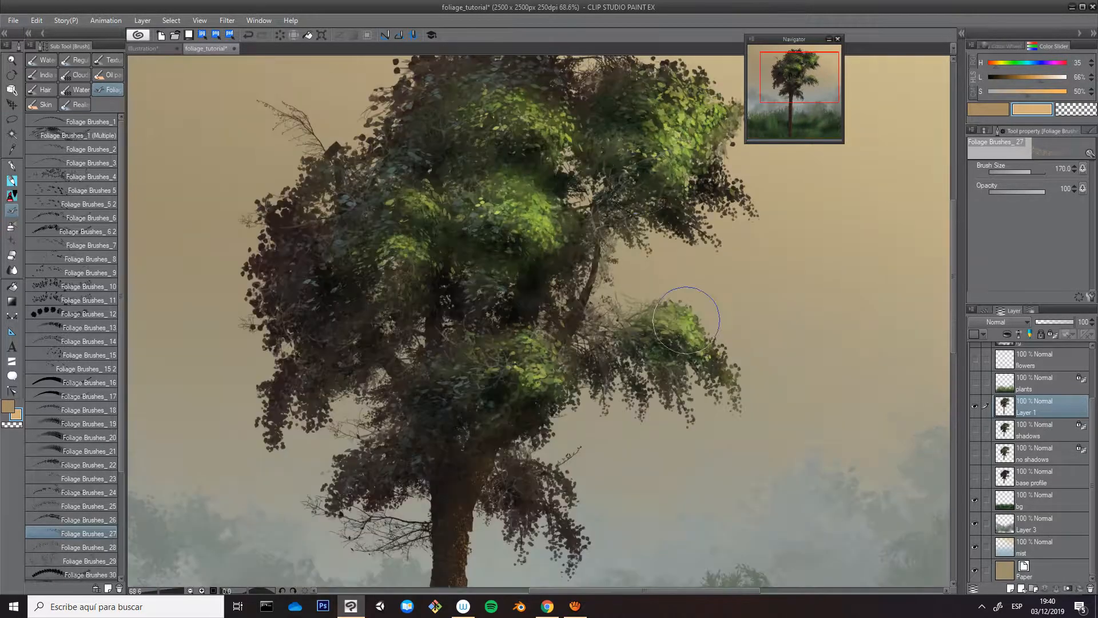
left_click_drag(650, 299, 692, 352)
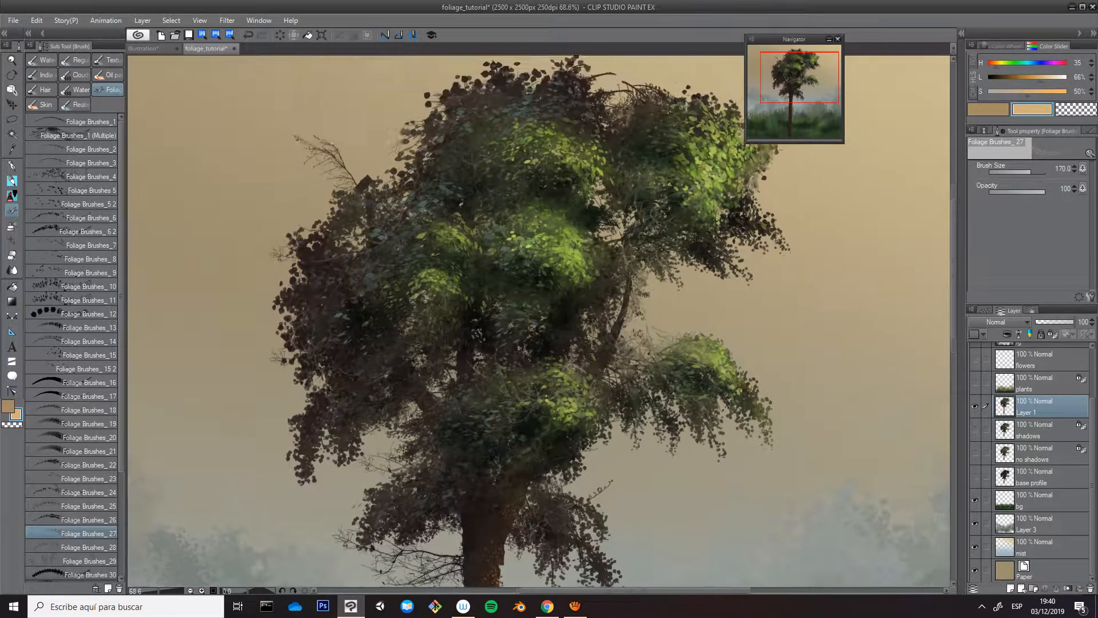
key("ctrl+z")
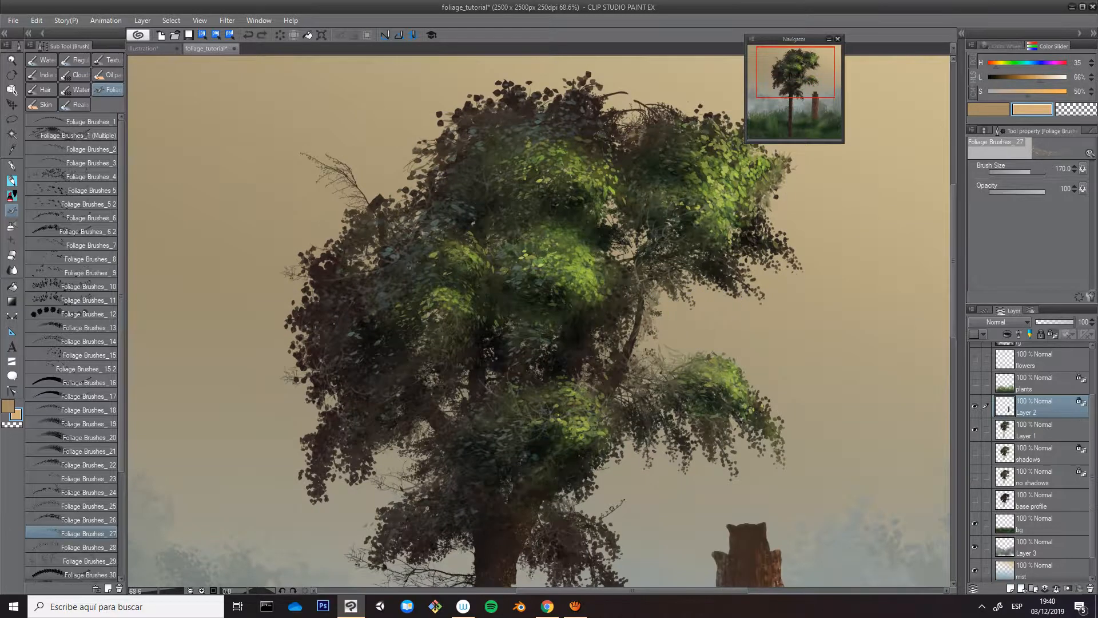
Show the plants, fg, flowers and even shdw layers to add the foreground vegetation and shading
scroll(915, 484, "down", 4)
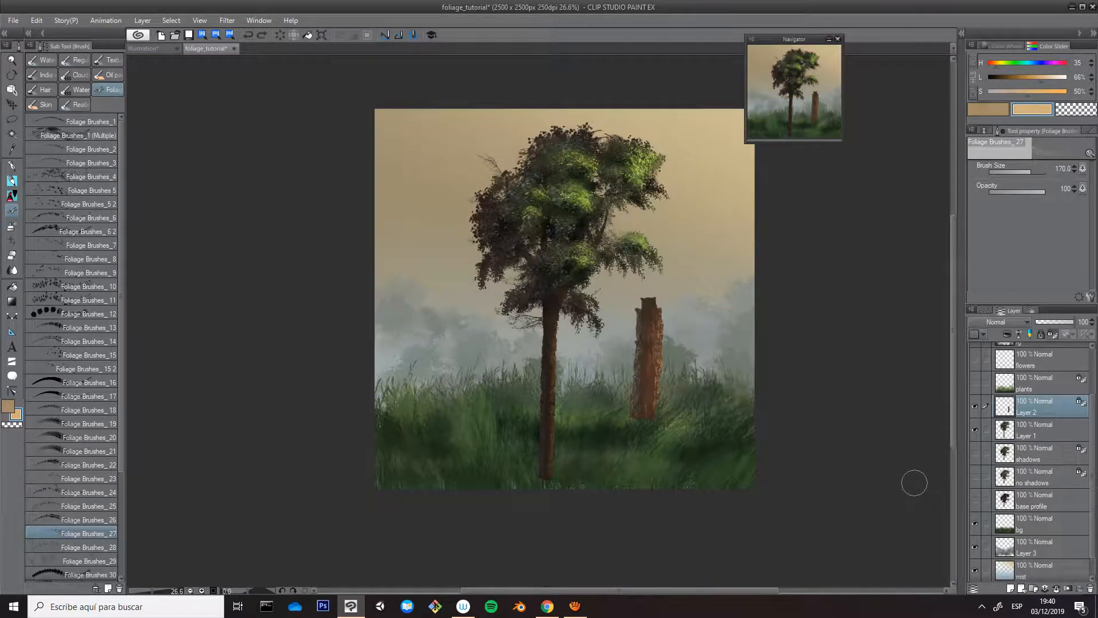
left_click(975, 382)
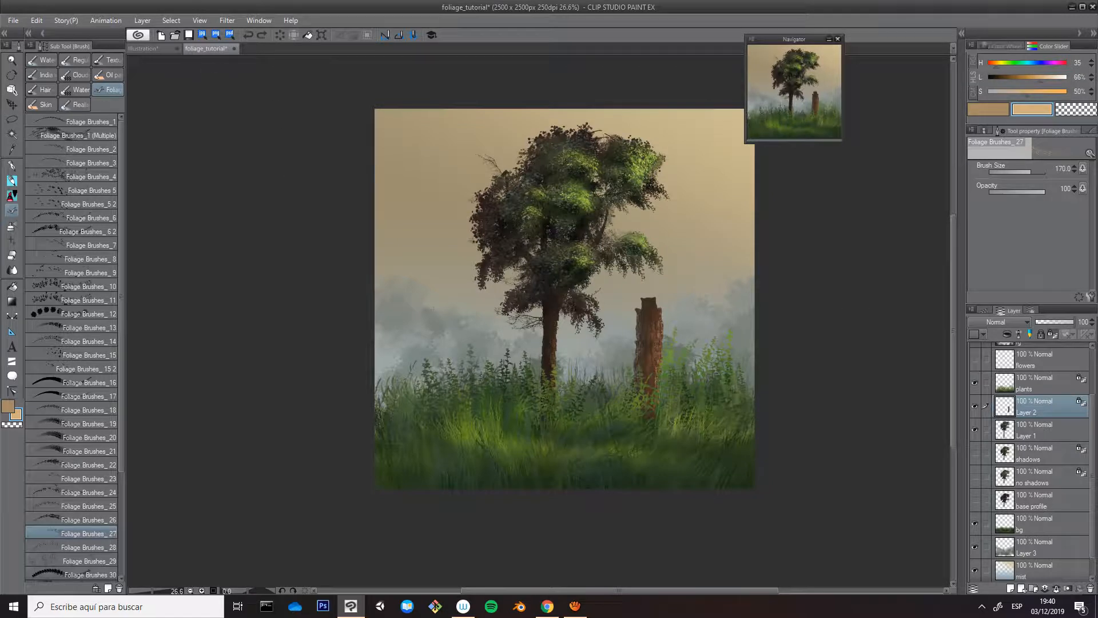
left_click_drag(1093, 449, 1092, 401)
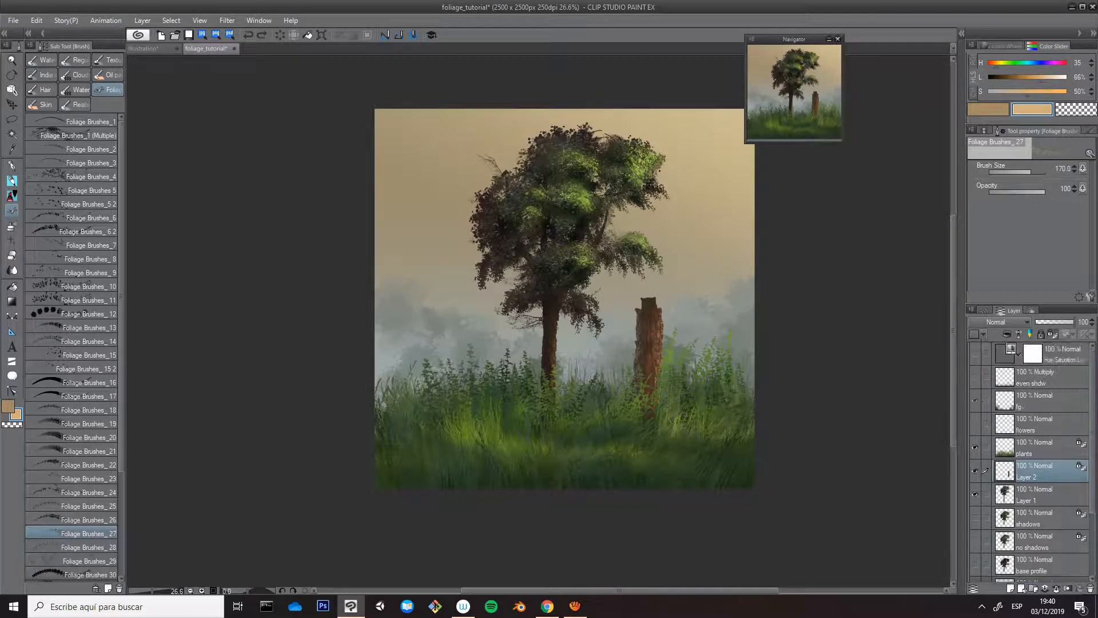
left_click_drag(975, 400, 975, 423)
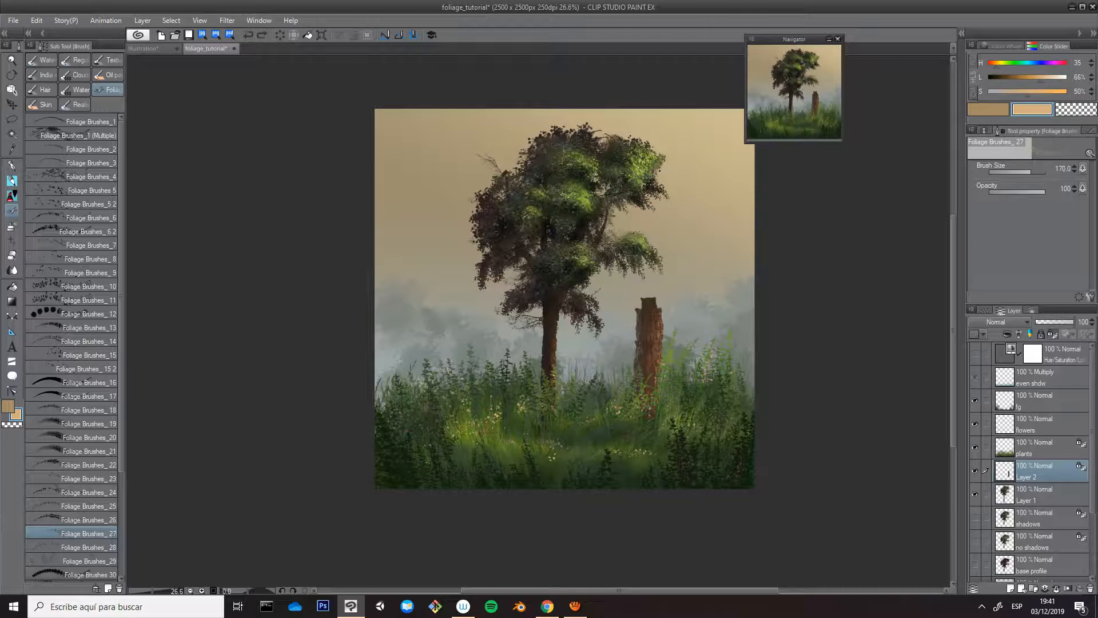
left_click(975, 376)
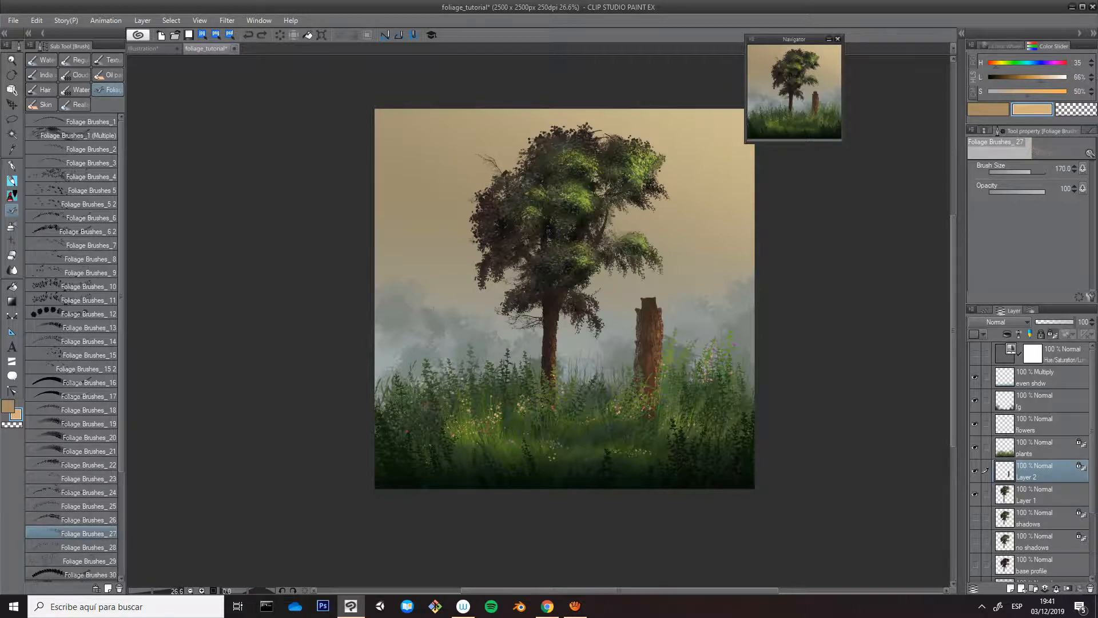
left_click(234, 49)
left_click(618, 227)
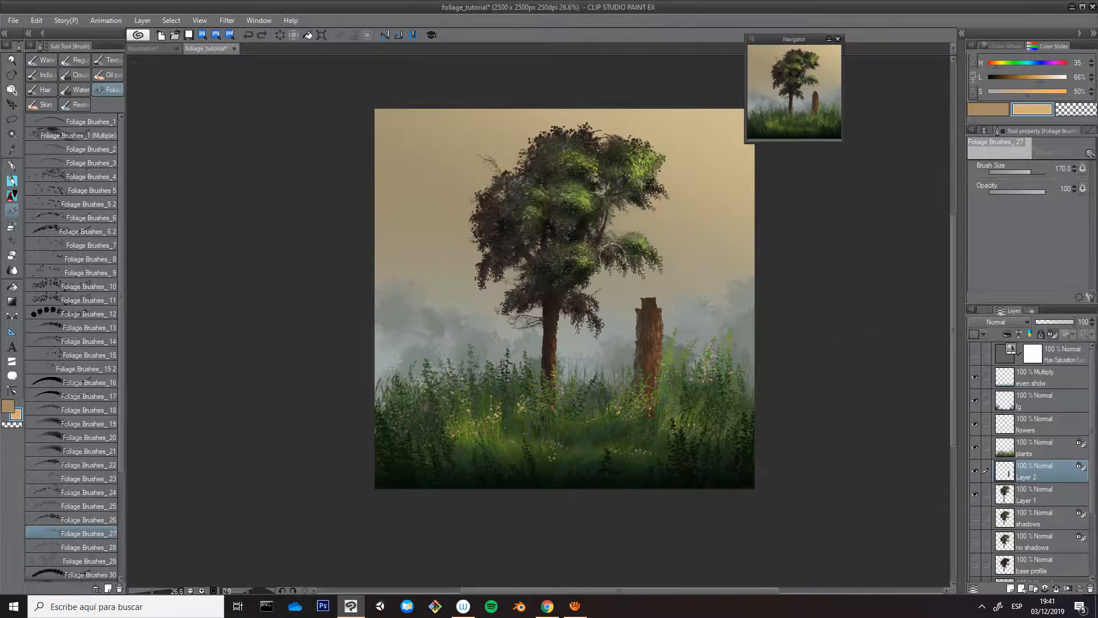
Switch to the blank Illustration canvas, select the Splatter 1 water brush and reset its opacity to 100
left_click(143, 48)
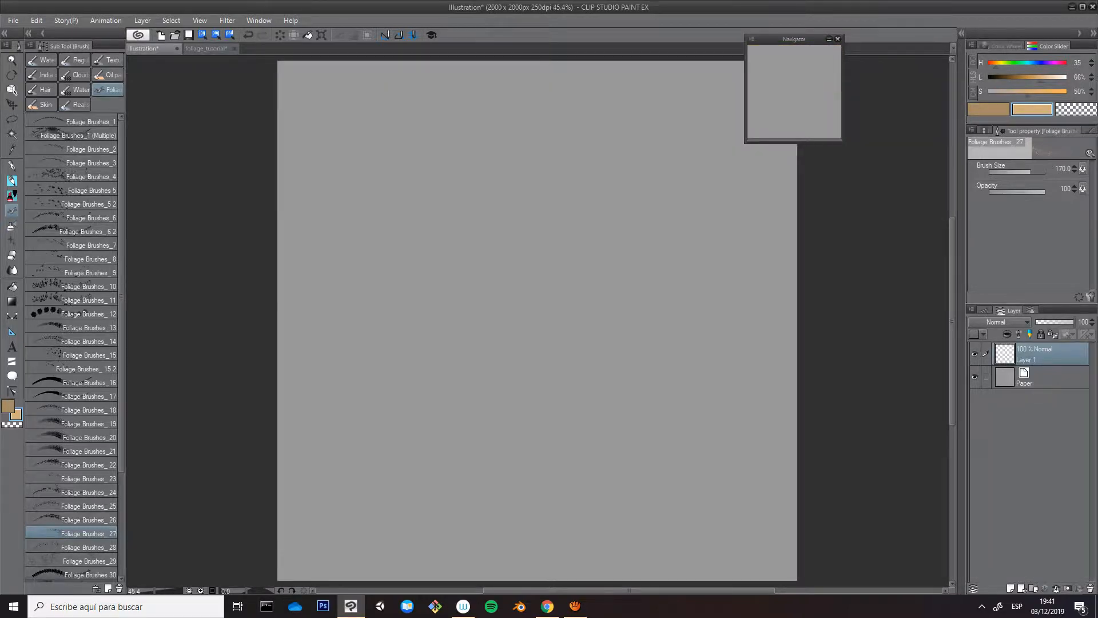
left_click(74, 89)
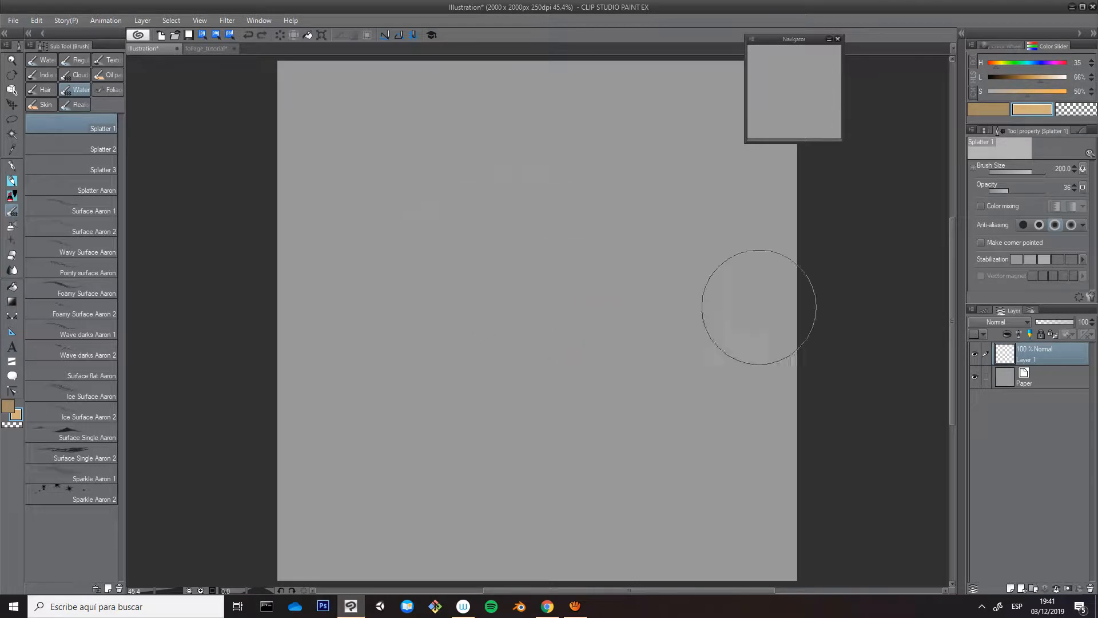
left_click(1079, 297)
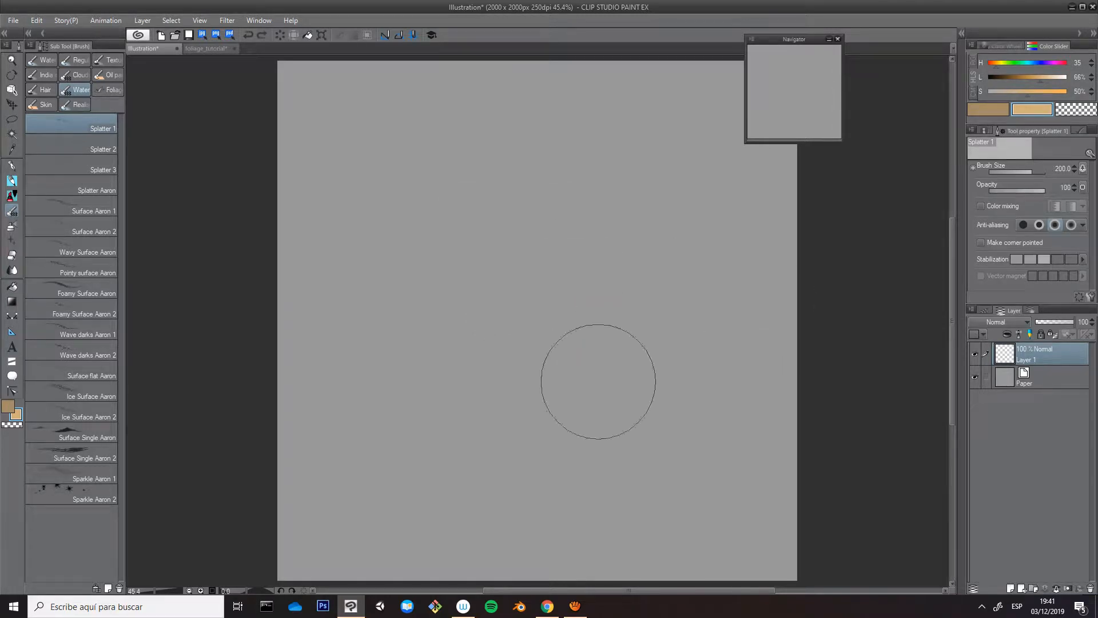
Set the main colour to muted teal and the sub colour to warm off-white, leaving the sub colour active
key("c")
left_click(309, 221)
key("x")
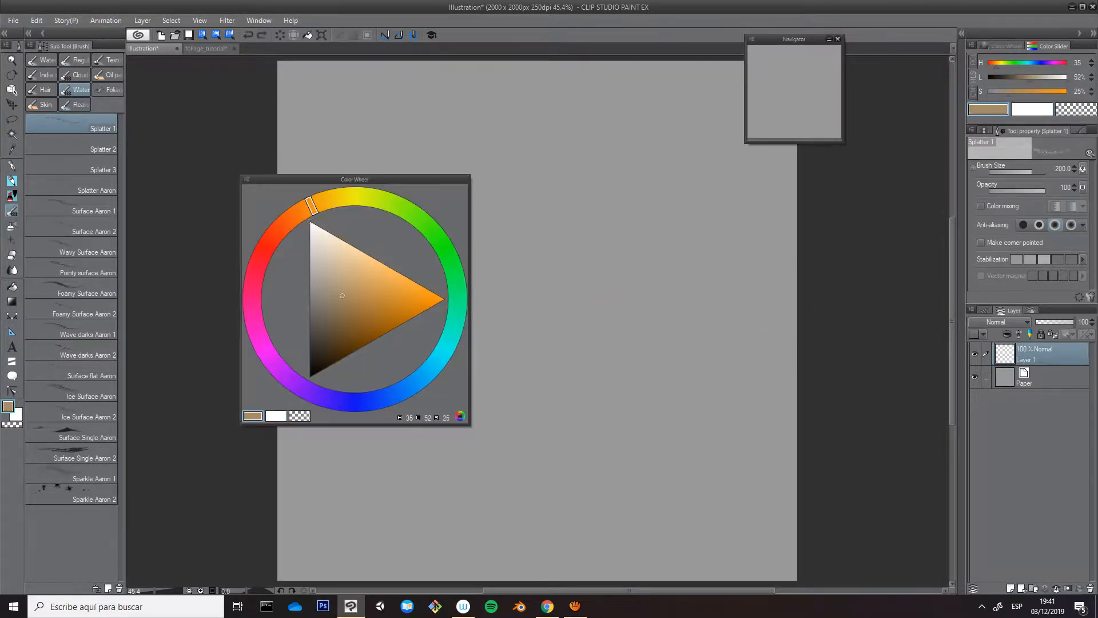
left_click(444, 352)
key("x")
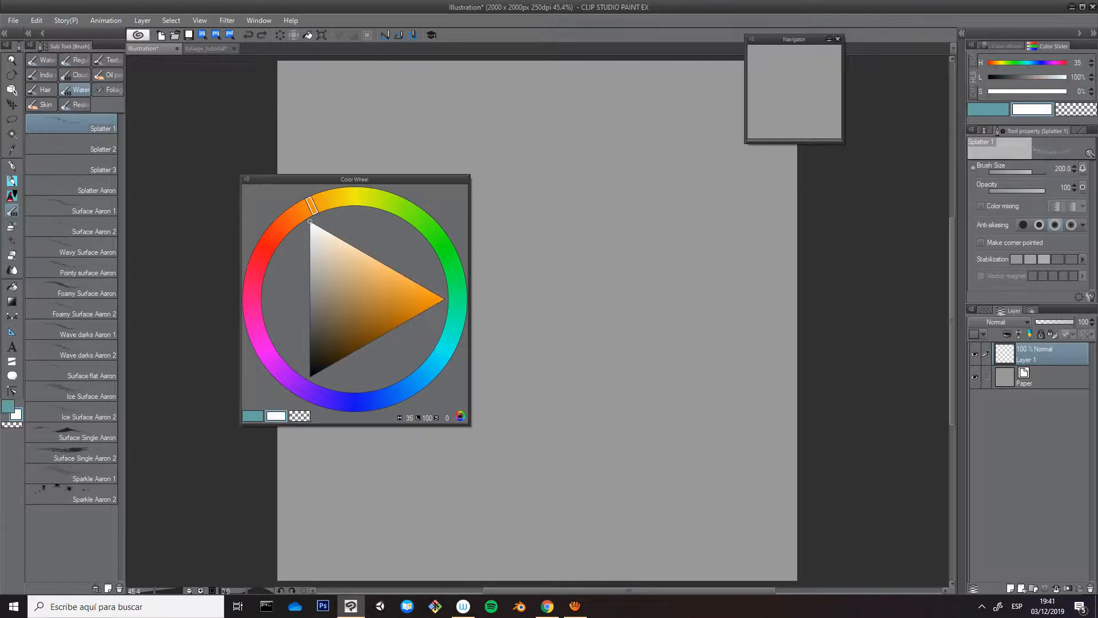
left_click(322, 229)
left_click(585, 137)
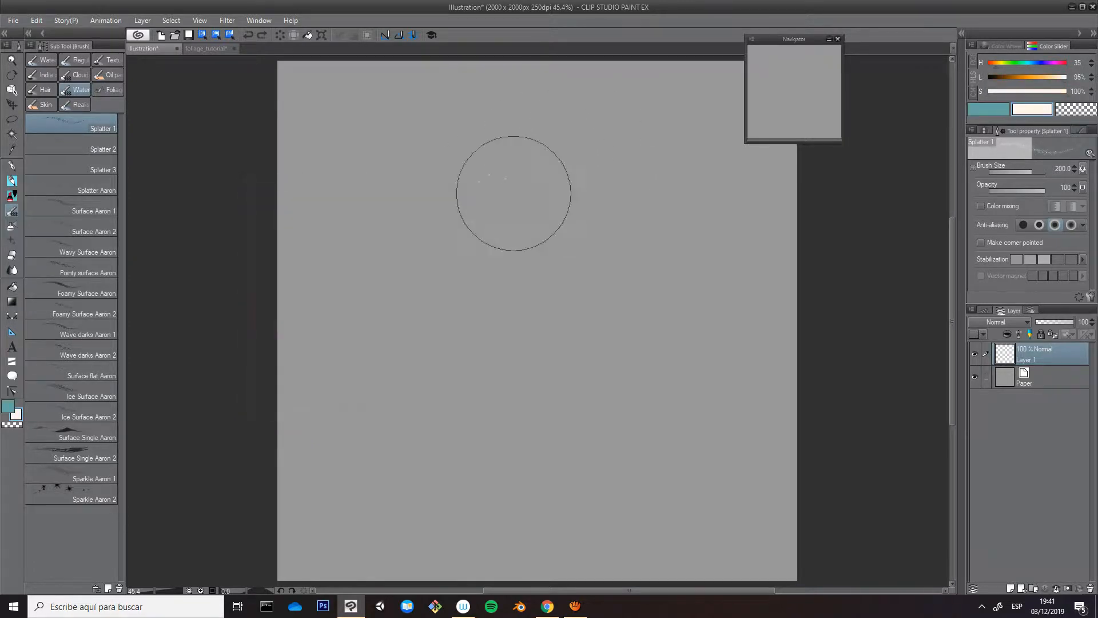
Try Splatter 1 strokes at size 200 across the upper part of the blank canvas and undo them
left_click_drag(443, 203, 513, 397)
key("ctrl+z")
mouse_move(400, 221)
left_mouse_down()
mouse_move(588, 174)
mouse_move(630, 246)
left_mouse_up()
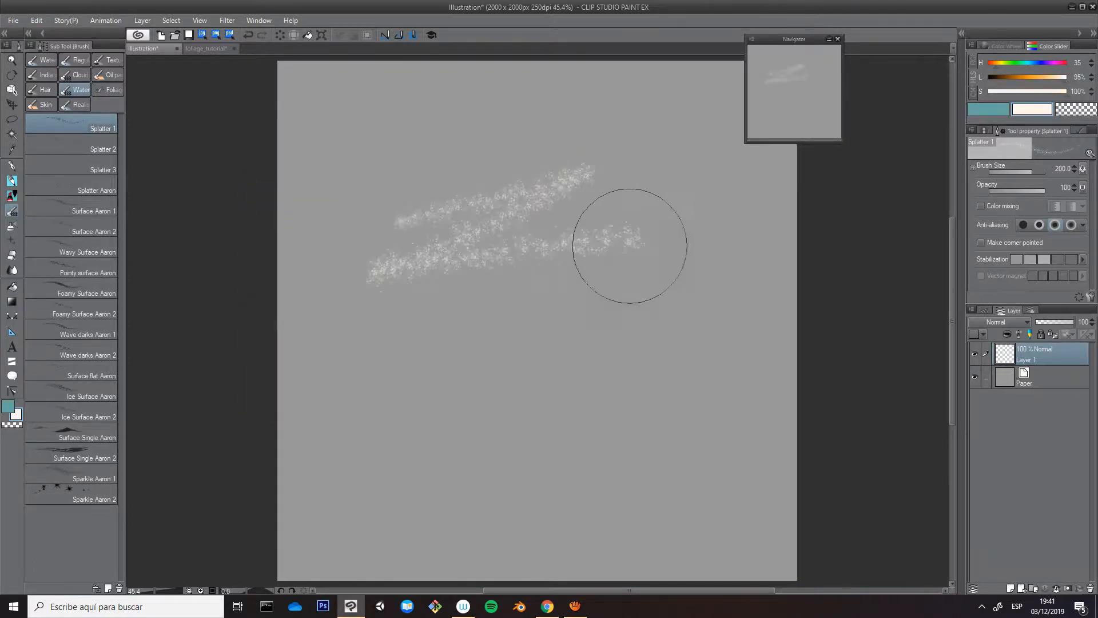
key("ctrl+z")
Enlarge the Splatter 1 brush to size 500 and paint a large off-white splatter patch across the middle of the canvas
key("bracketright")
key("bracketright")
key("bracketright")
key("bracketright")
mouse_move(457, 195)
left_mouse_down()
mouse_move(513, 233)
mouse_move(491, 275)
mouse_move(588, 184)
mouse_move(503, 334)
mouse_move(568, 254)
mouse_move(476, 385)
mouse_move(448, 320)
mouse_move(580, 323)
mouse_move(566, 429)
mouse_move(648, 335)
mouse_move(595, 503)
left_mouse_up()
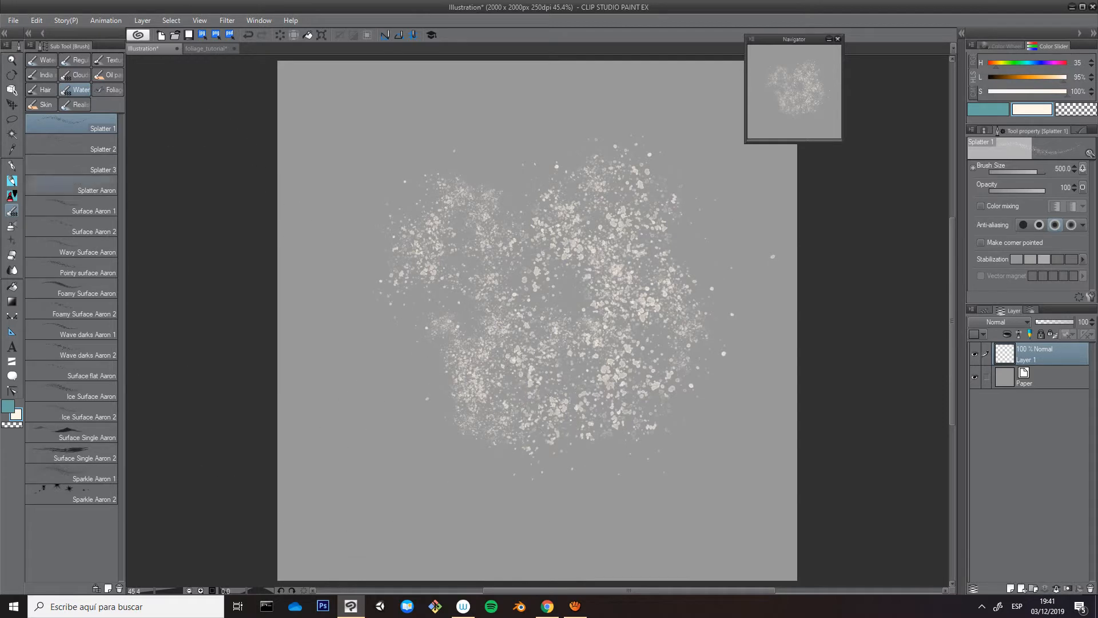
Select the Wave darks Aaron 1 brush and paint rows of off-white water ripples below the splatter patch
left_click(86, 334)
left_click_drag(401, 500, 563, 501)
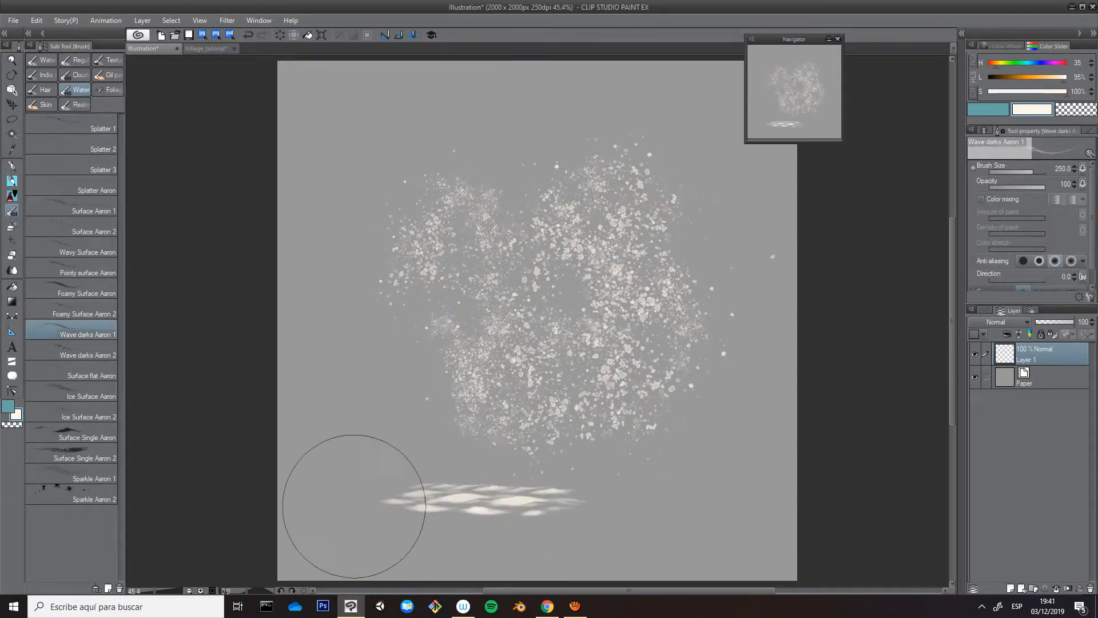
mouse_move(686, 466)
left_mouse_down()
mouse_move(362, 471)
mouse_move(559, 483)
mouse_move(558, 454)
mouse_move(632, 400)
mouse_move(854, 376)
left_mouse_up()
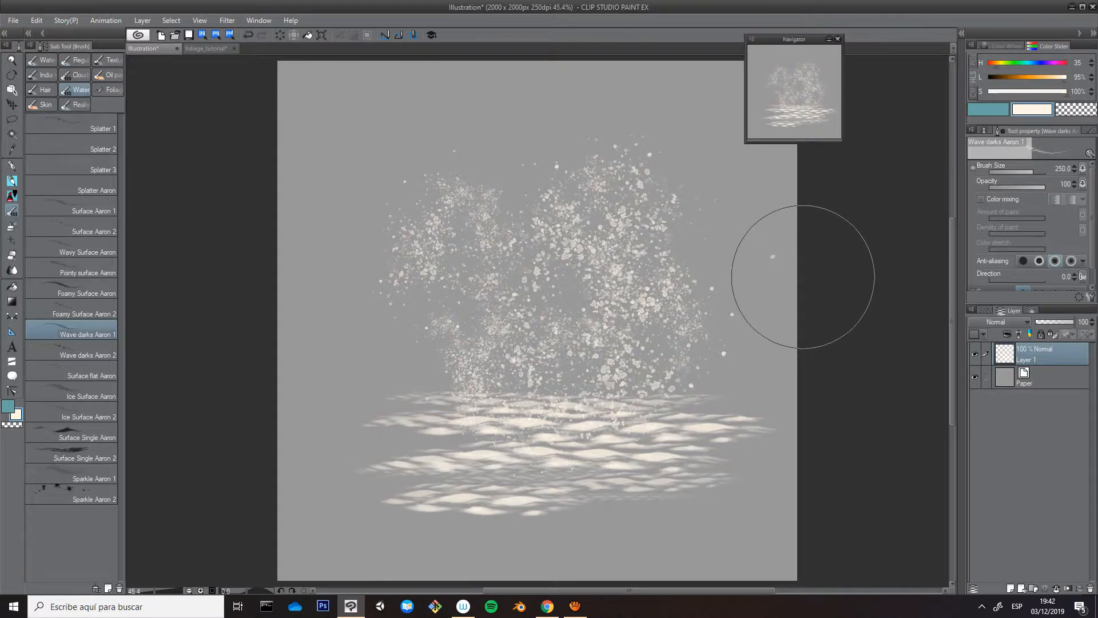
Return to the foliage_tutorial document and view the whole tree painting
left_click(206, 48)
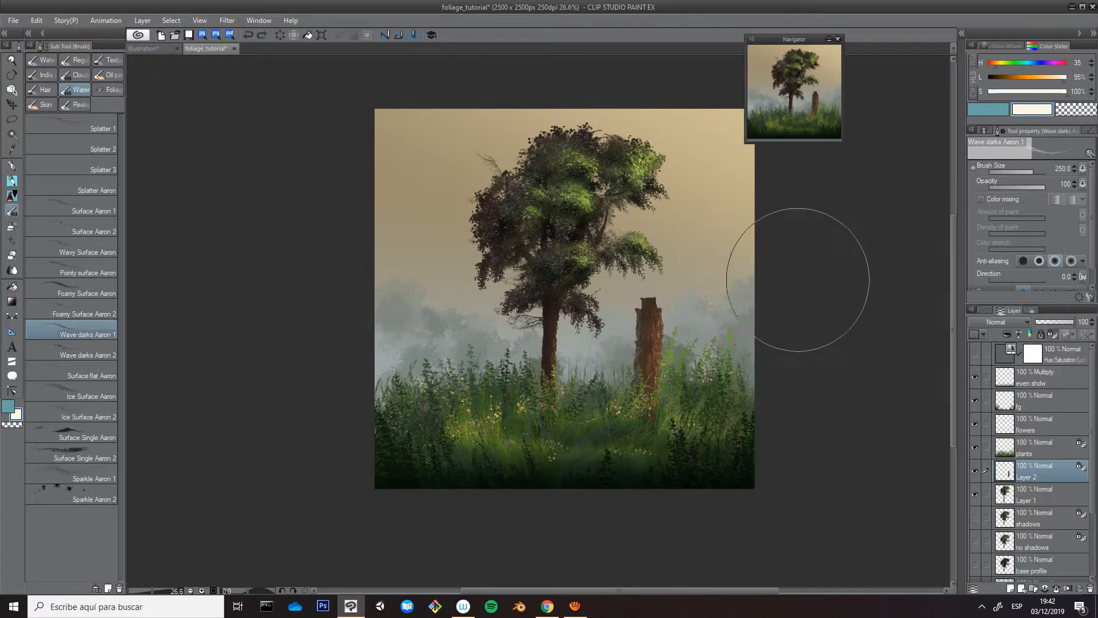
left_click_drag(708, 281, 655, 312)
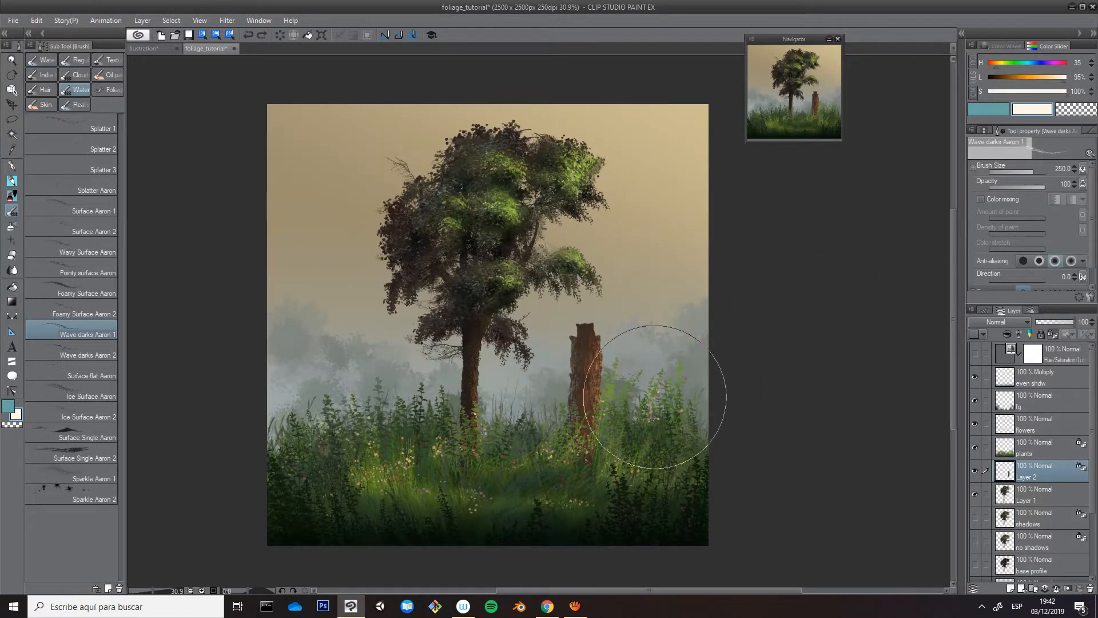